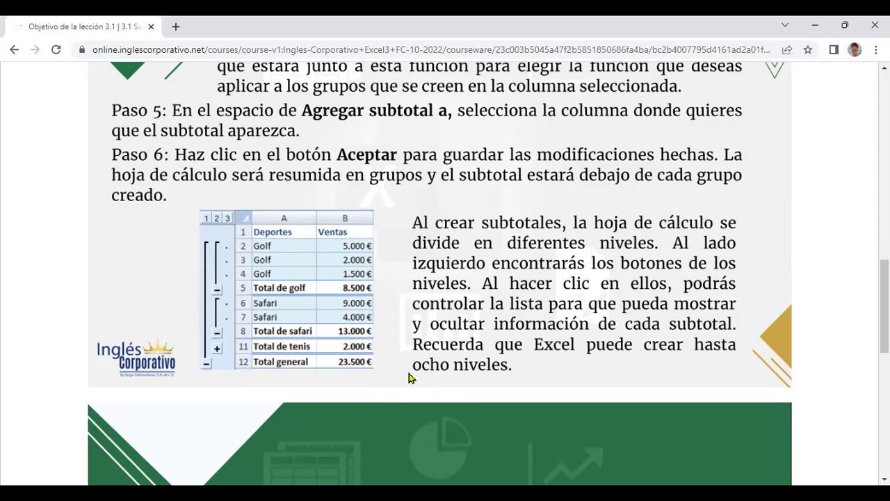
Step: Finish reading the subtotals lesson page, advance to the following lesson page and play its video about the Subtotal command
scroll(409, 377, down, 4)
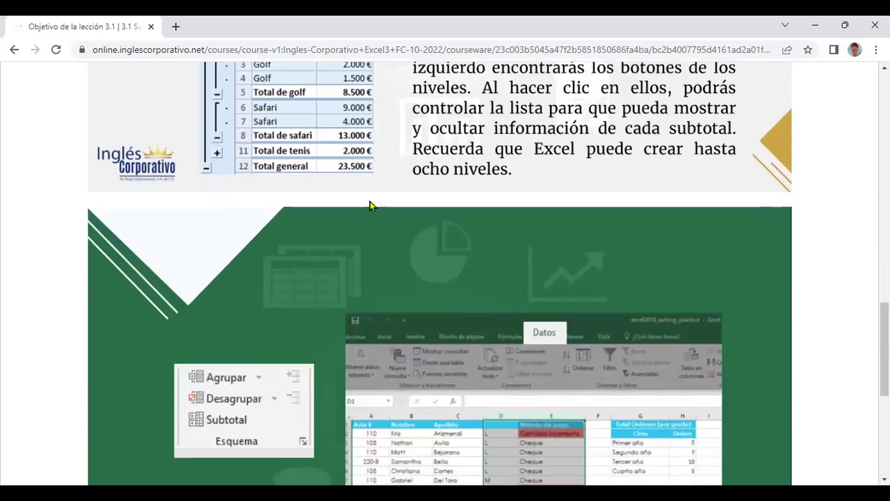
scroll(362, 210, down, 1)
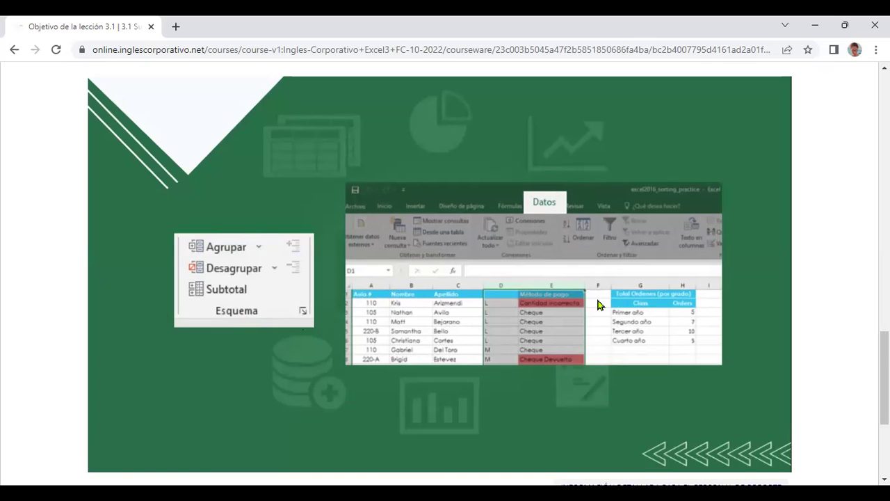
scroll(597, 302, down, 2)
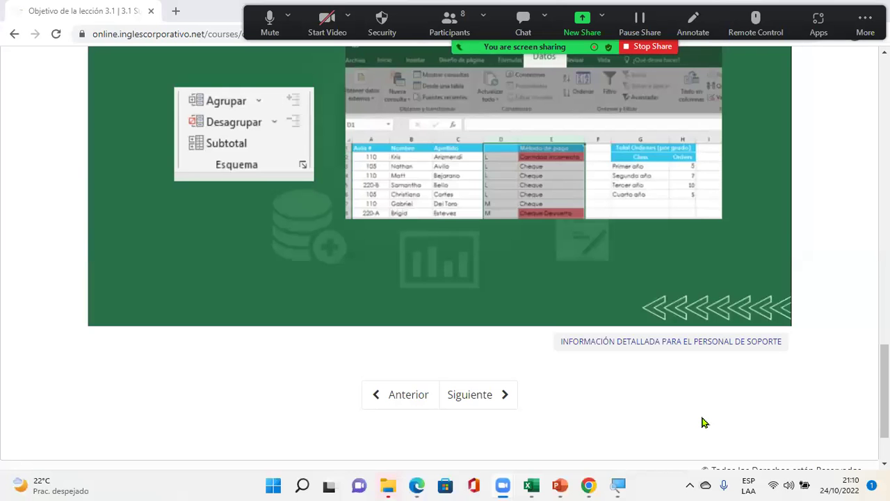
click(472, 396)
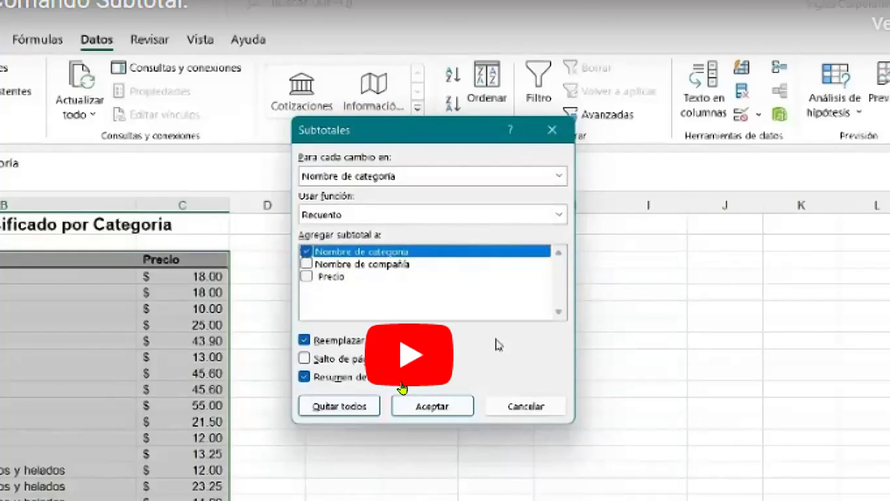
click(452, 379)
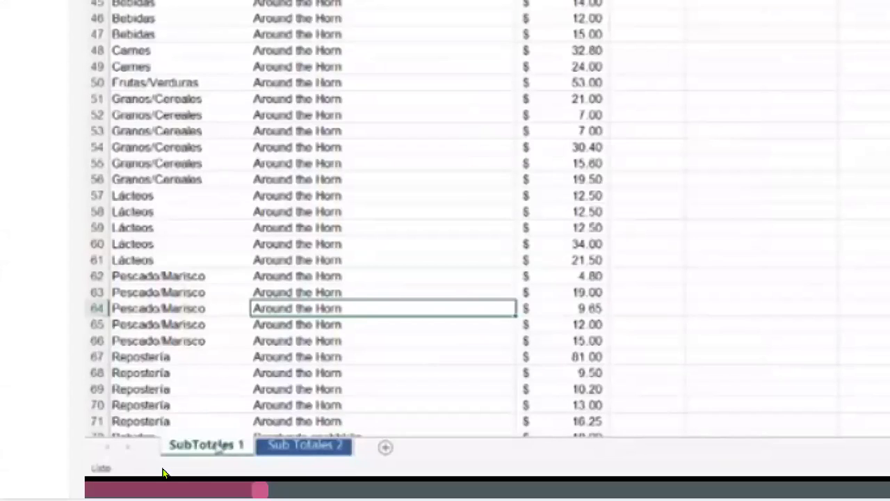
Step: Look through the product rows on the SubTotales 1 sheet to see how categories, companies and prices are listed
scroll(334, 232, up, 4)
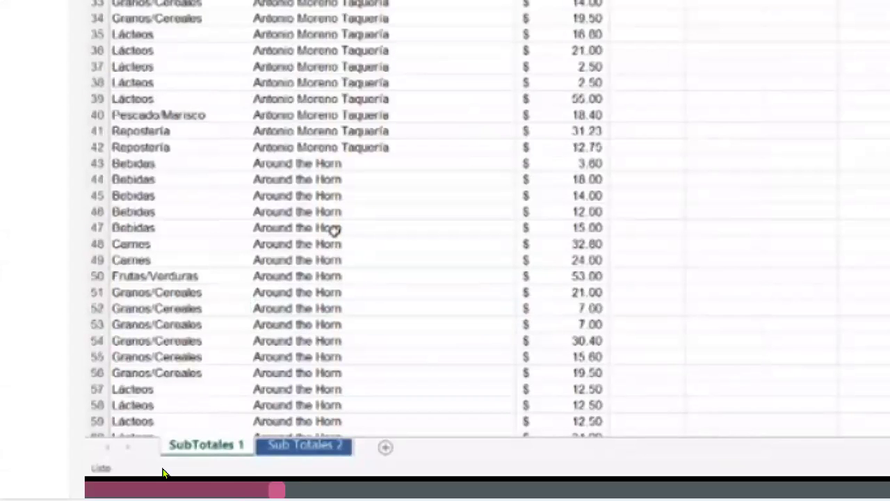
scroll(362, 216, down, 15)
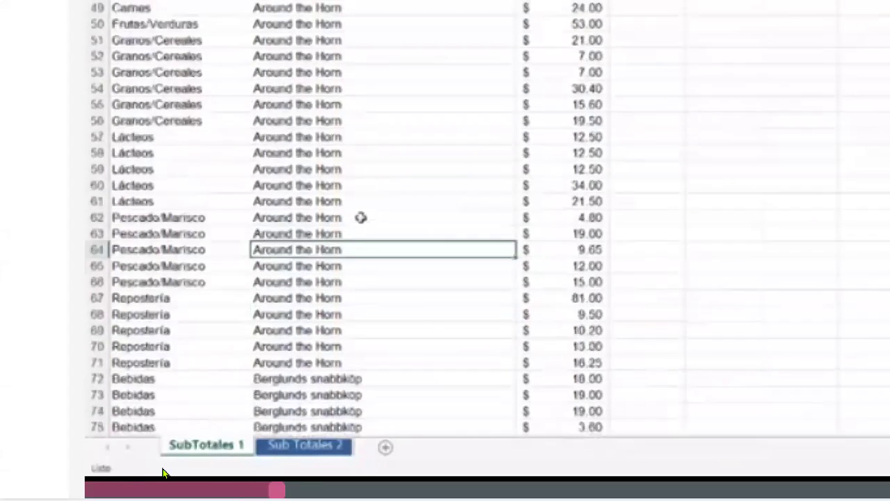
scroll(361, 222, down, 20)
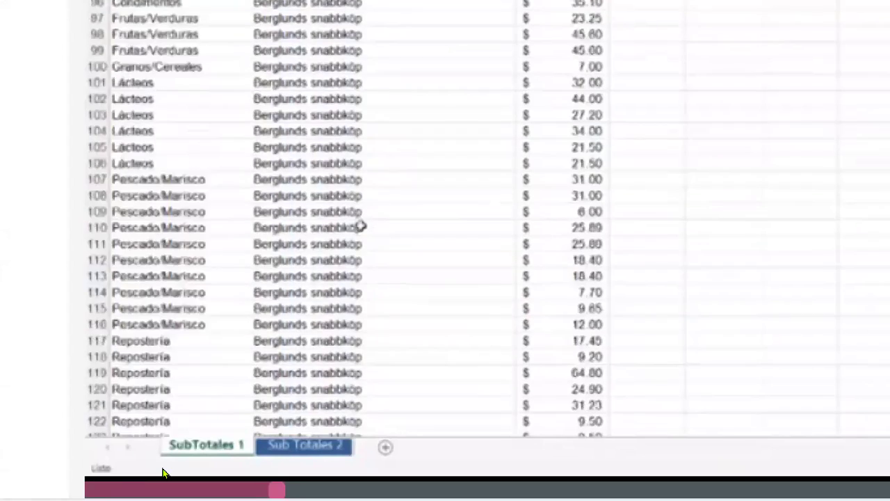
scroll(360, 224, down, 10)
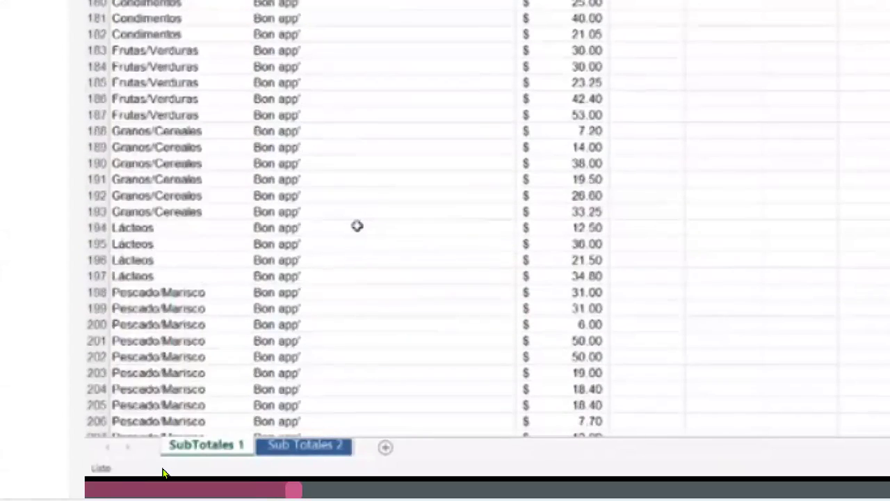
scroll(359, 225, up, 20)
scroll(356, 226, up, 20)
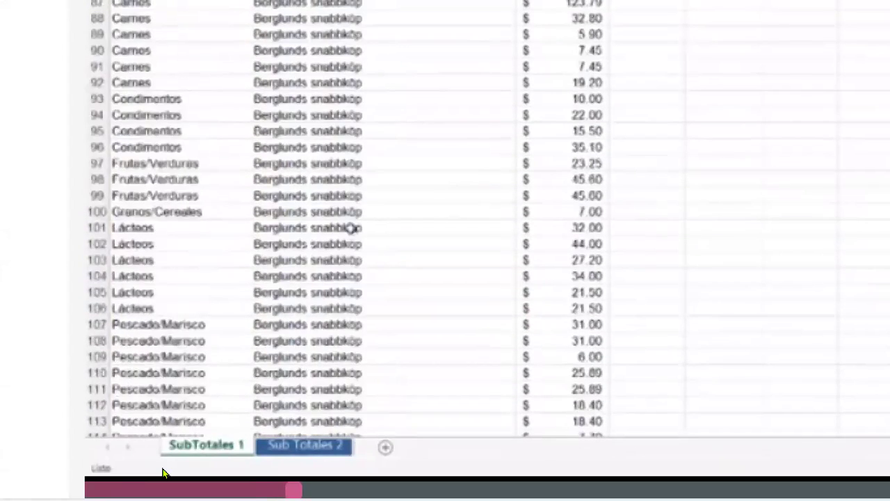
scroll(350, 228, up, 11)
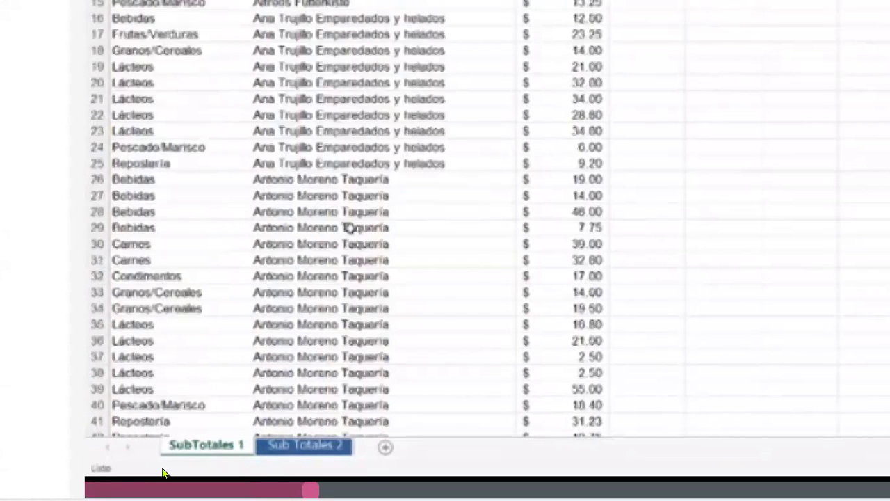
Step: Examine the Nombre de compañía and Precio headings and the company entries beneath them in the product list
click(370, 158)
click(369, 144)
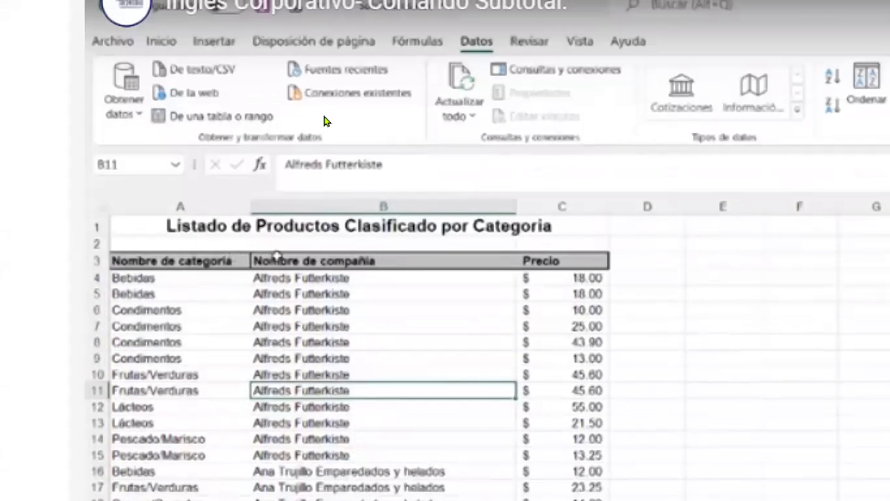
click(356, 259)
click(575, 263)
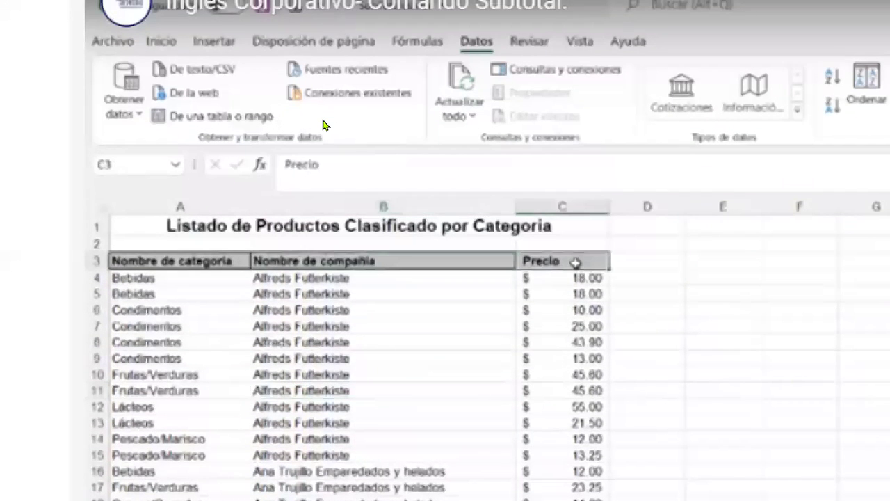
click(364, 471)
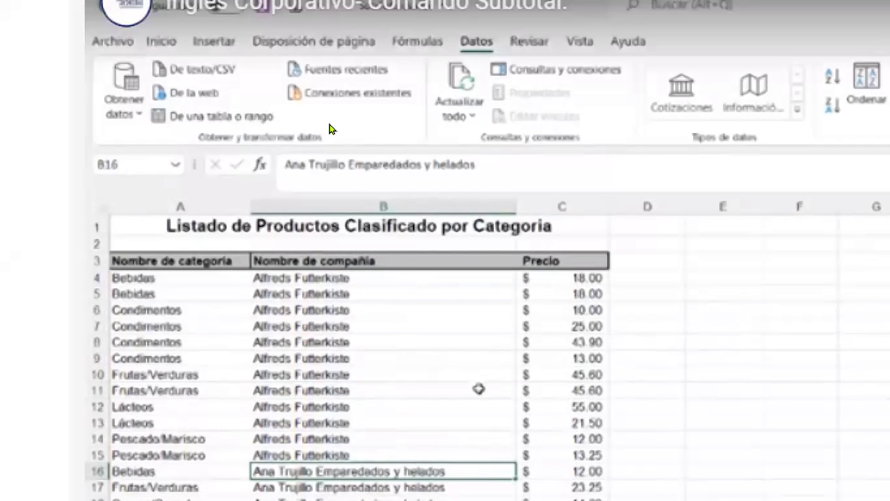
Step: Start a subtotal on the product list for each change in Nombre de categoría, using the Recuento function
click(281, 367)
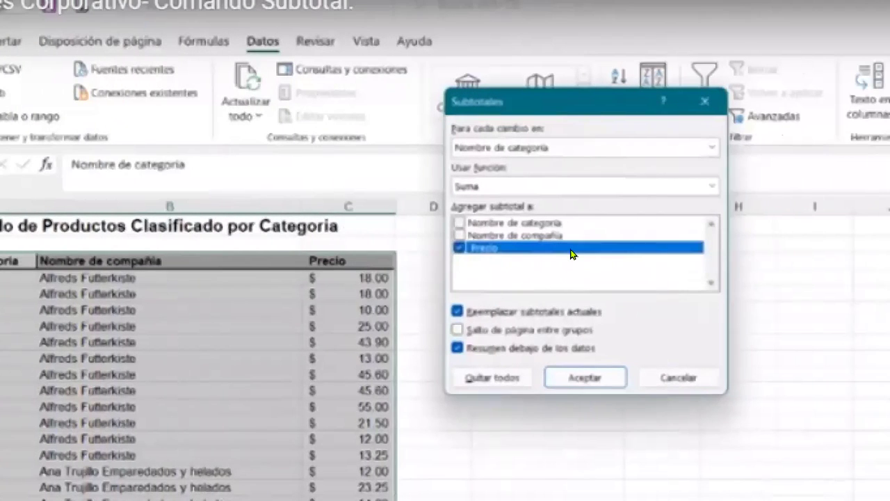
drag(606, 102, 614, 136)
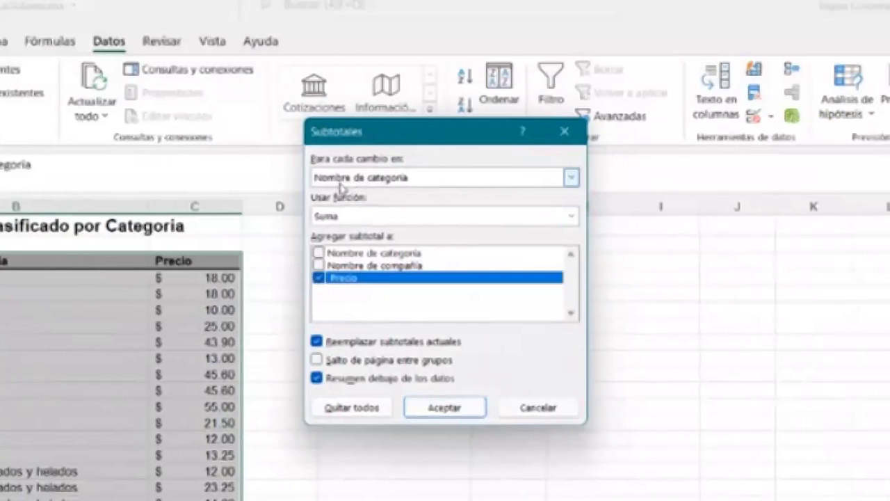
click(571, 178)
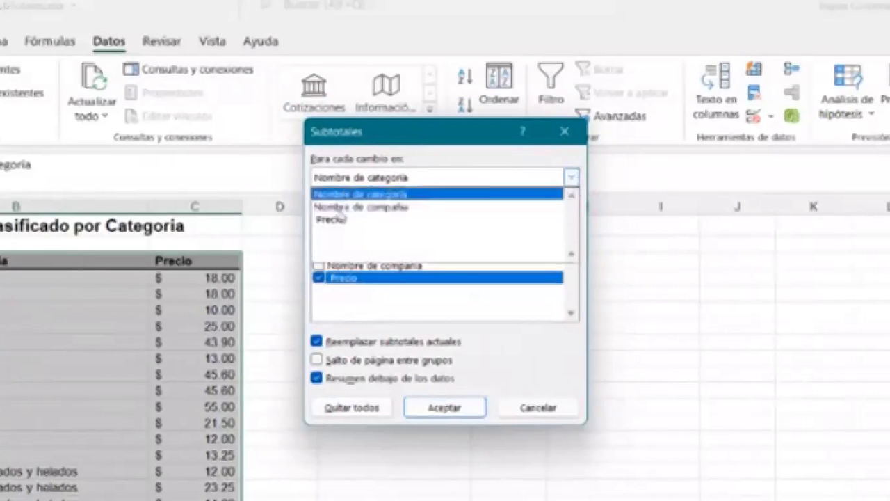
click(573, 178)
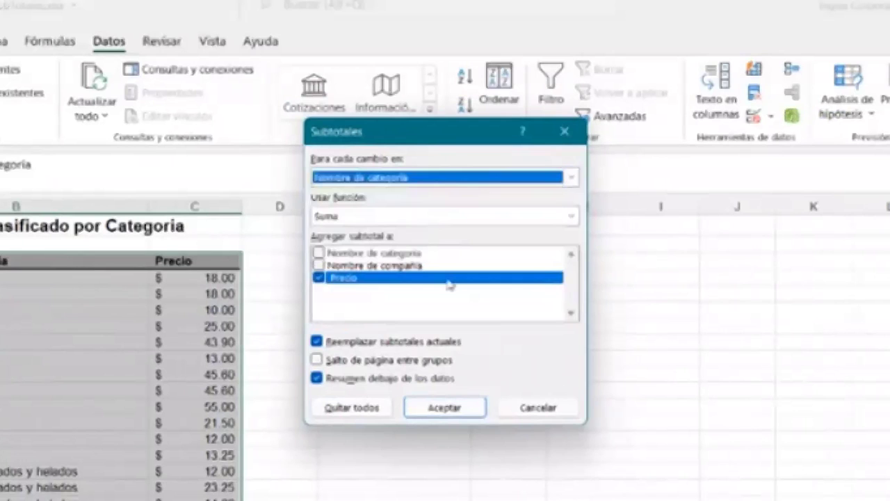
click(574, 217)
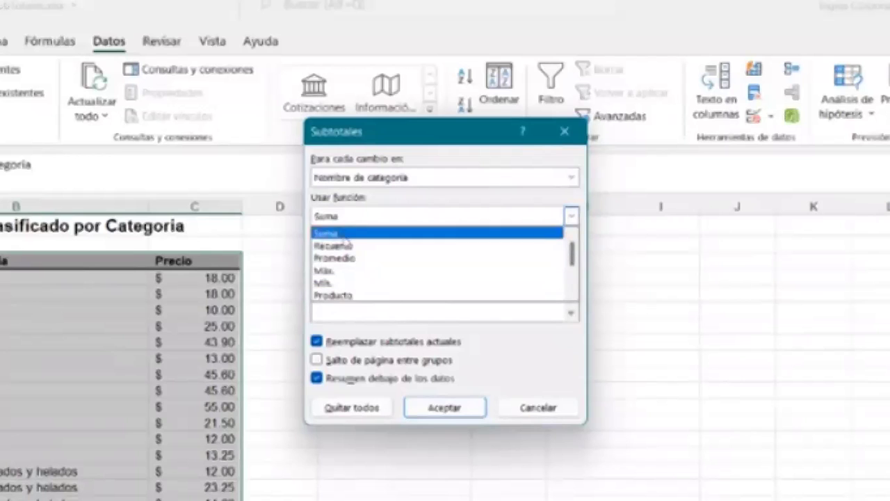
click(390, 247)
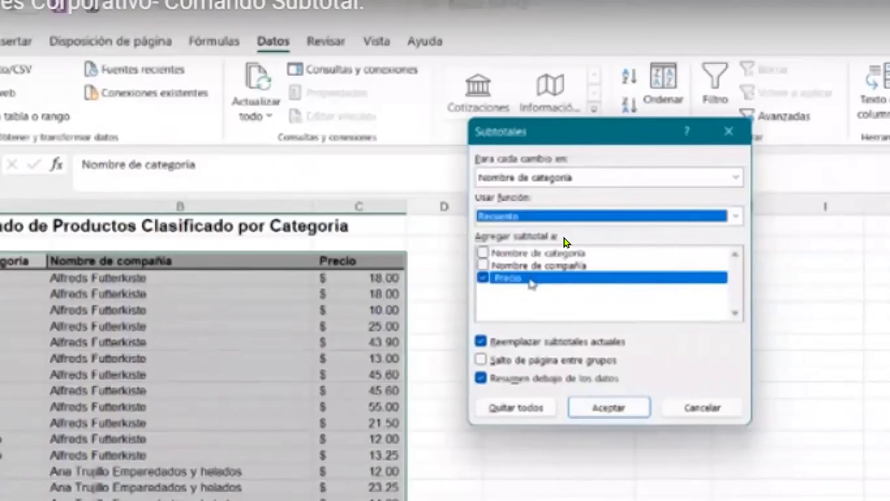
Step: Add the subtotal only to Nombre de categoría, excluding Nombre de compañía and Precio, and apply it to the list
key(Up)
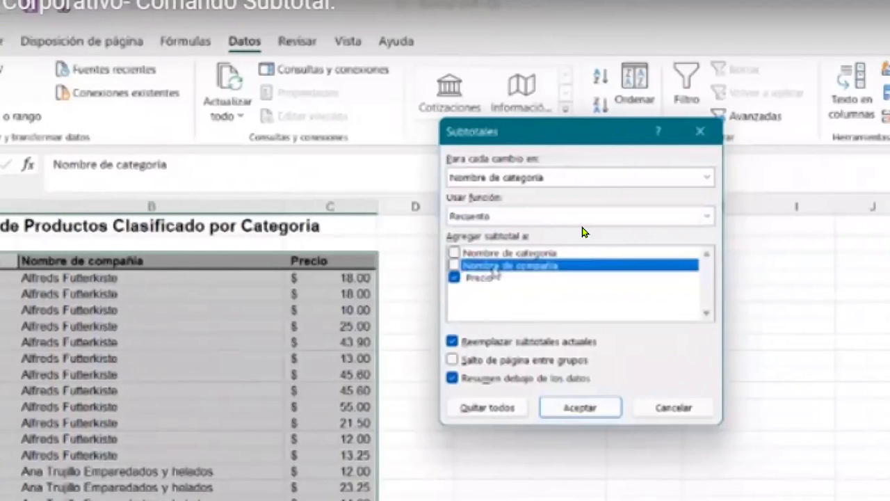
key(space)
key(Up)
key(space)
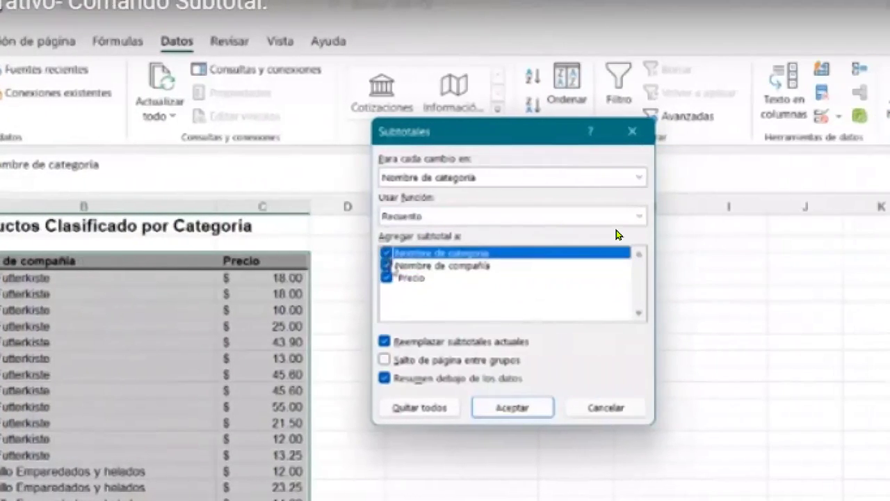
key(Down)
key(Down)
key(space)
key(Up)
key(space)
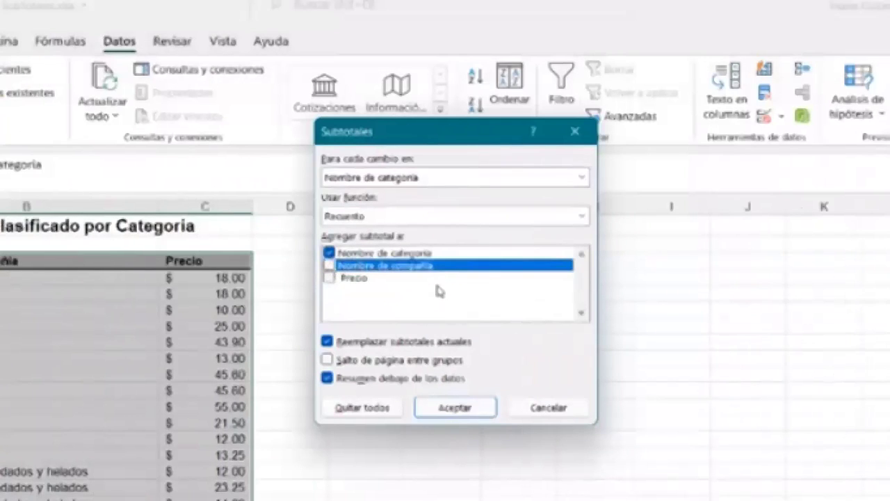
click(373, 255)
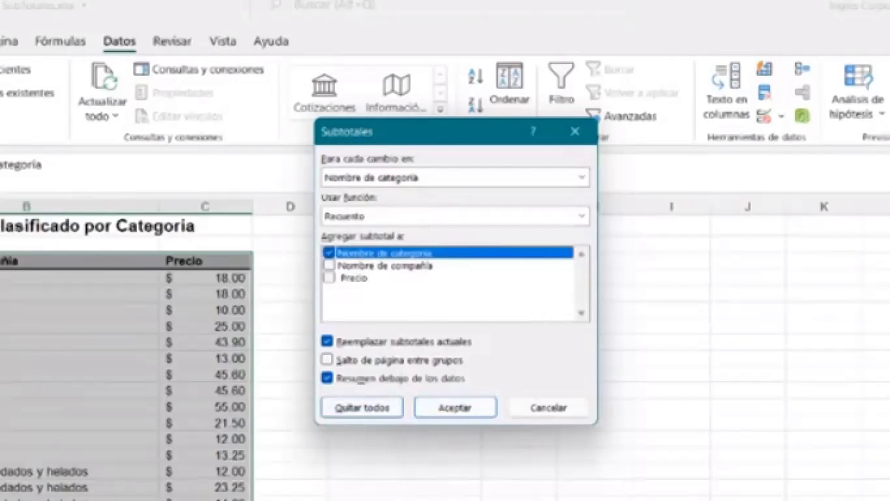
click(456, 408)
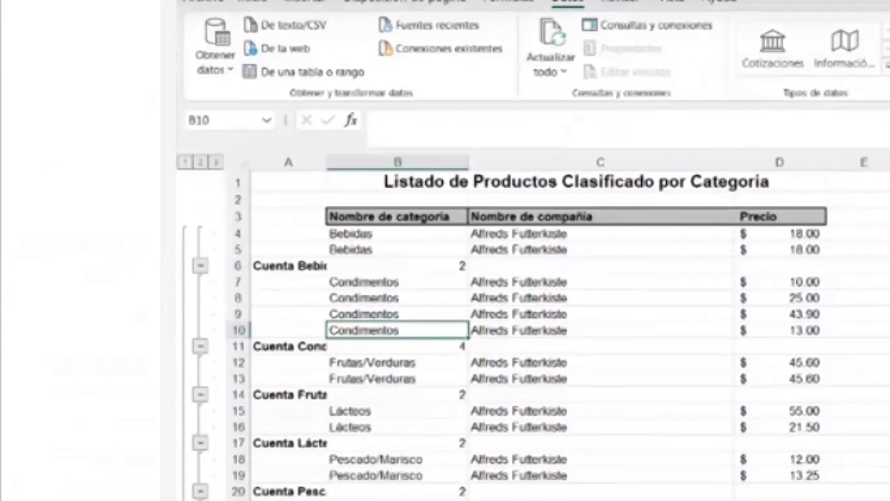
Step: Display outline levels 1, 2 and 3 in turn to compare the grand count, category counts and full detail
click(188, 165)
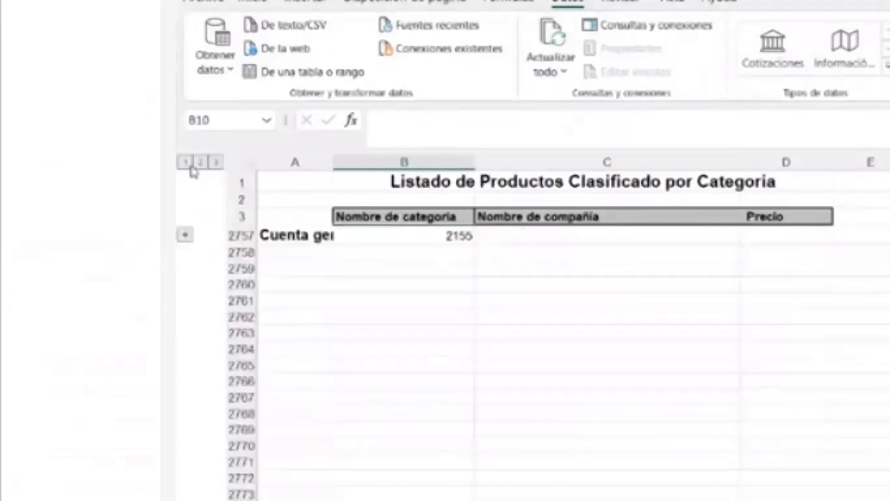
click(200, 163)
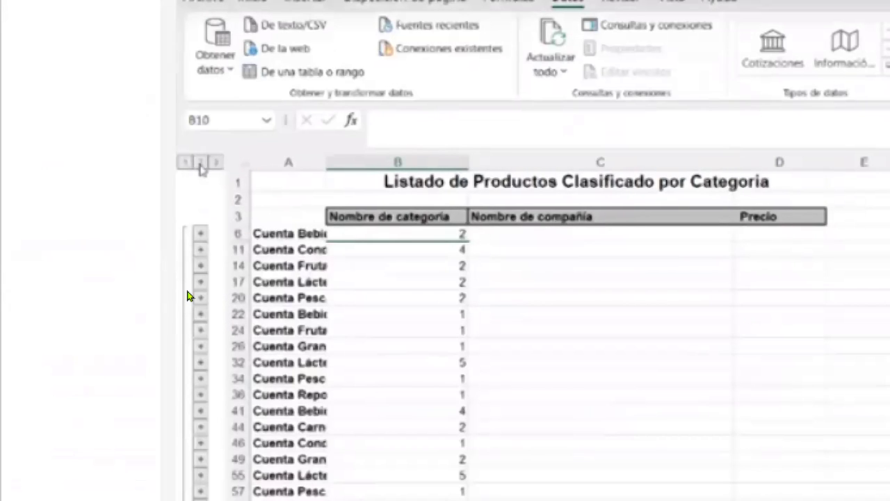
click(216, 162)
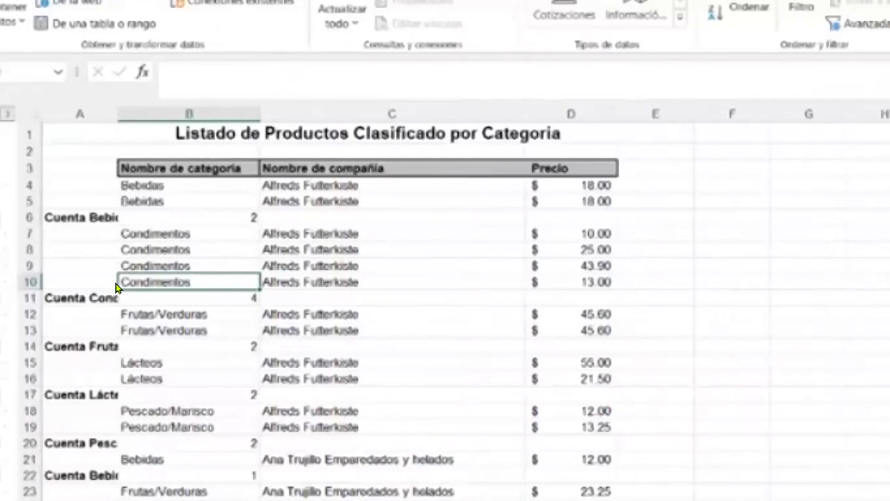
Step: Review the category count rows below each group of products, including the Cuenta Lácteos row and the Pescado/Marisco entry after it
scroll(116, 288, down, 1)
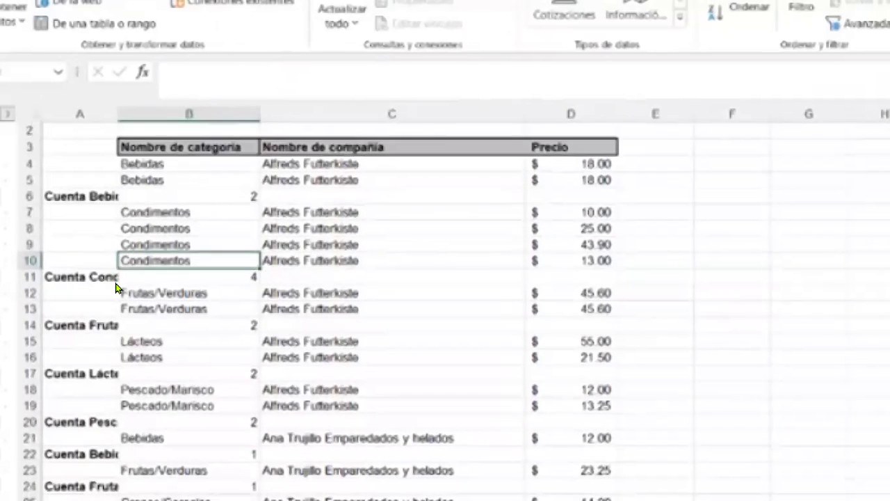
scroll(116, 286, down, 1)
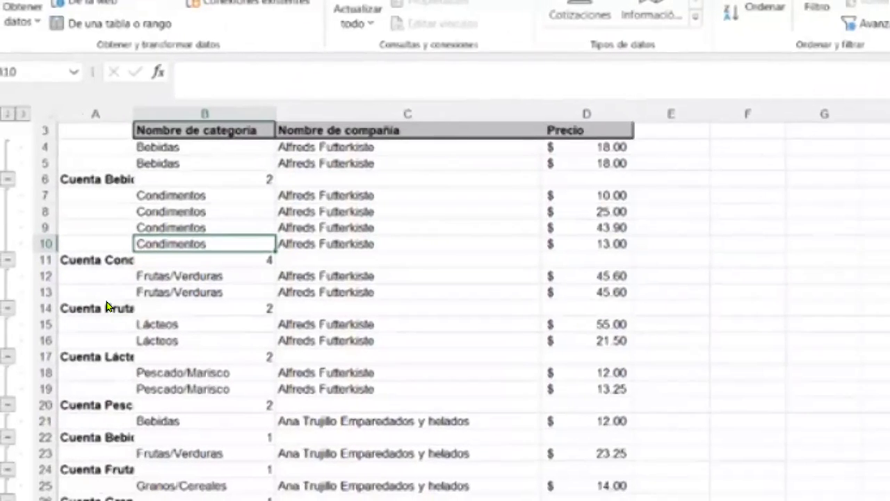
scroll(111, 309, down, 2)
scroll(102, 311, down, 3)
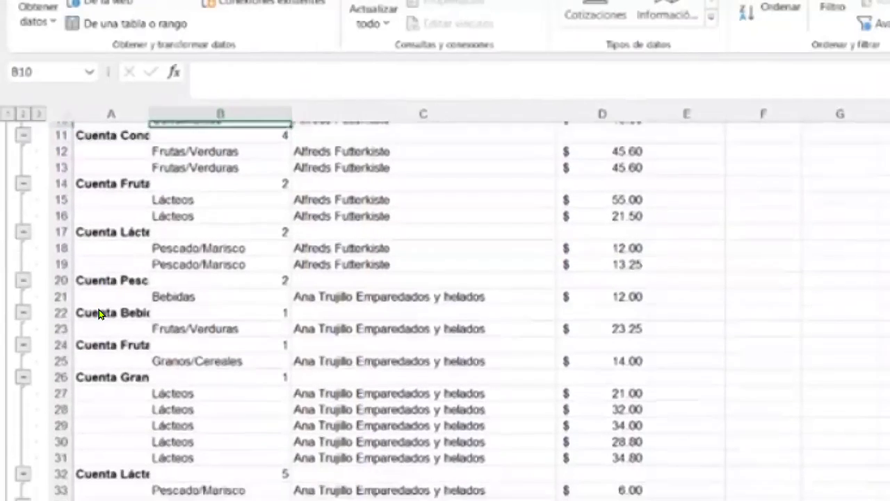
scroll(99, 314, down, 1)
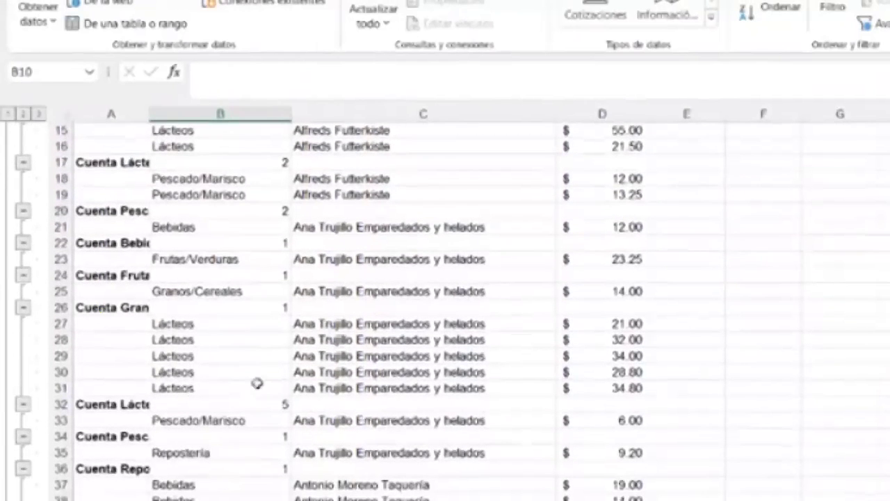
click(115, 404)
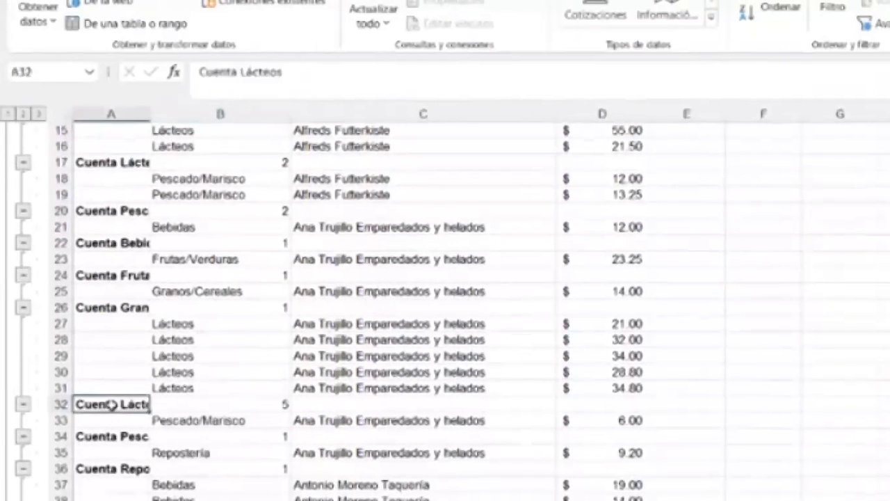
click(206, 416)
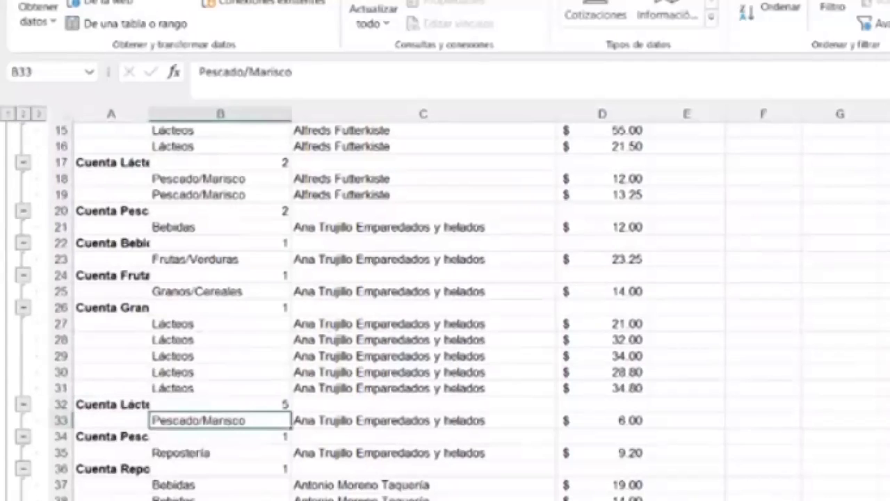
scroll(104, 320, down, 4)
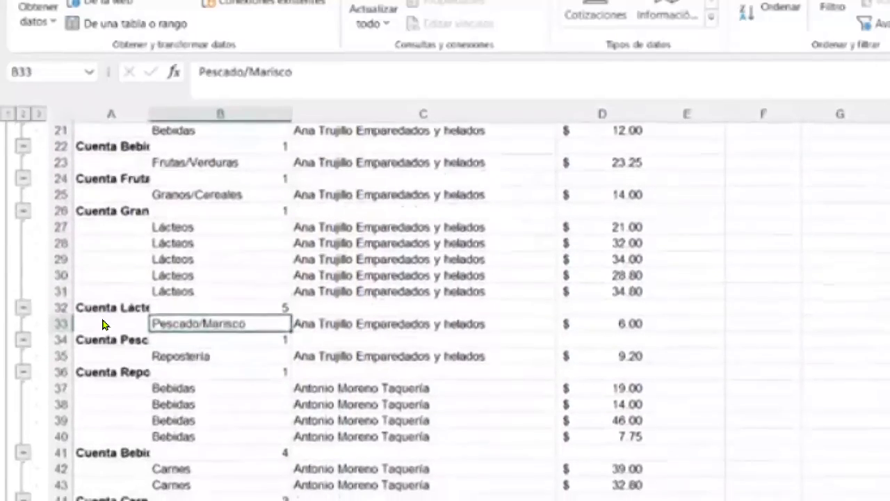
Step: Examine the category count rows throughout the full list and the subtotal formula of the Granos/Cereales count in B581
scroll(113, 327, down, 3)
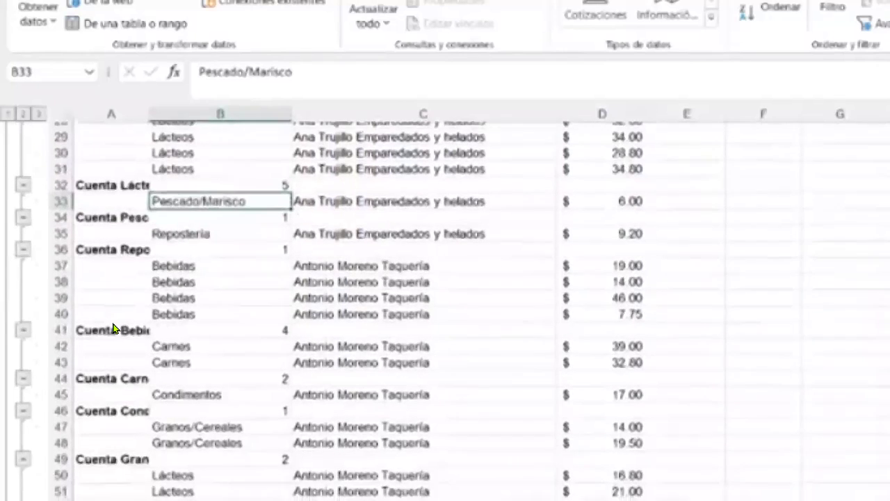
scroll(115, 328, down, 4)
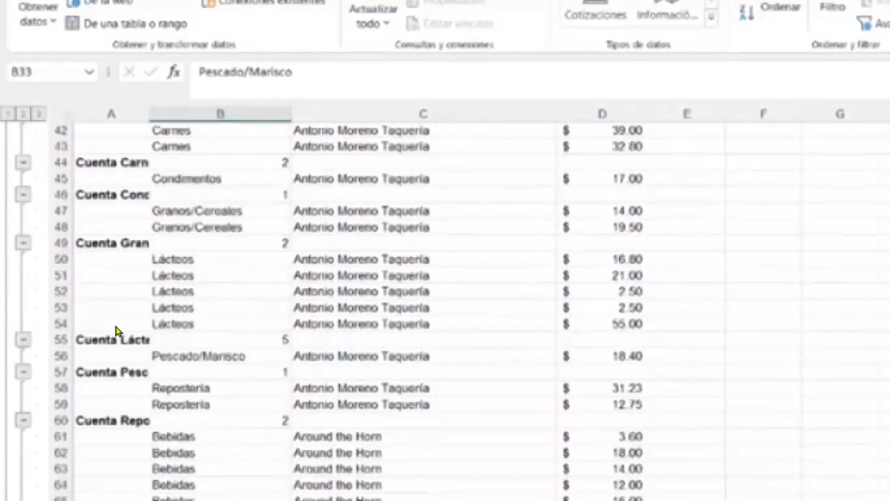
scroll(117, 331, up, 1)
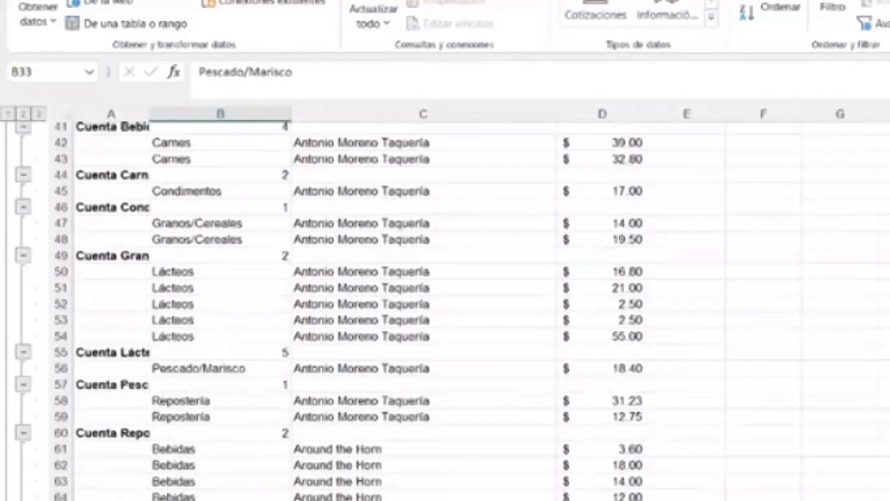
scroll(445, 313, down, 20)
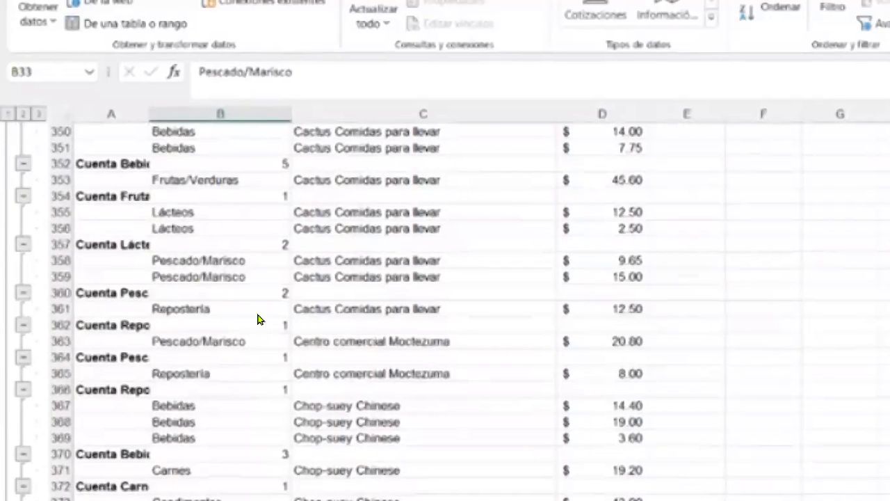
scroll(299, 318, down, 20)
scroll(299, 319, down, 6)
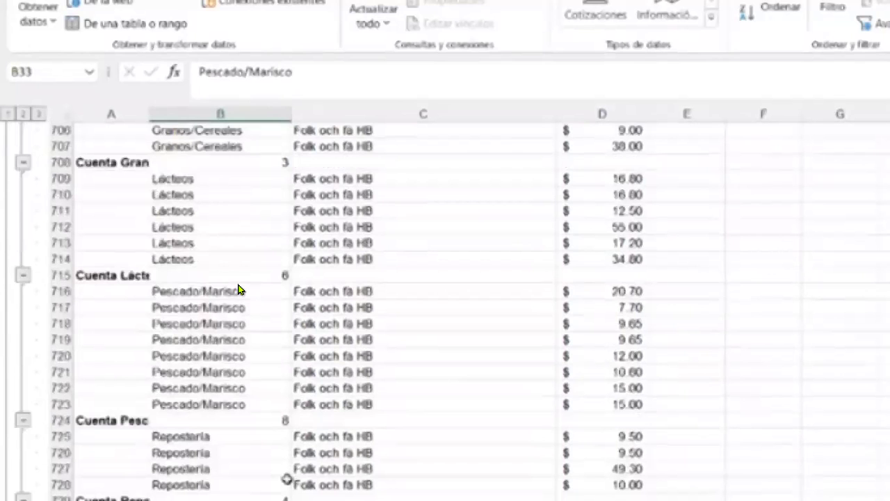
scroll(238, 290, down, 4)
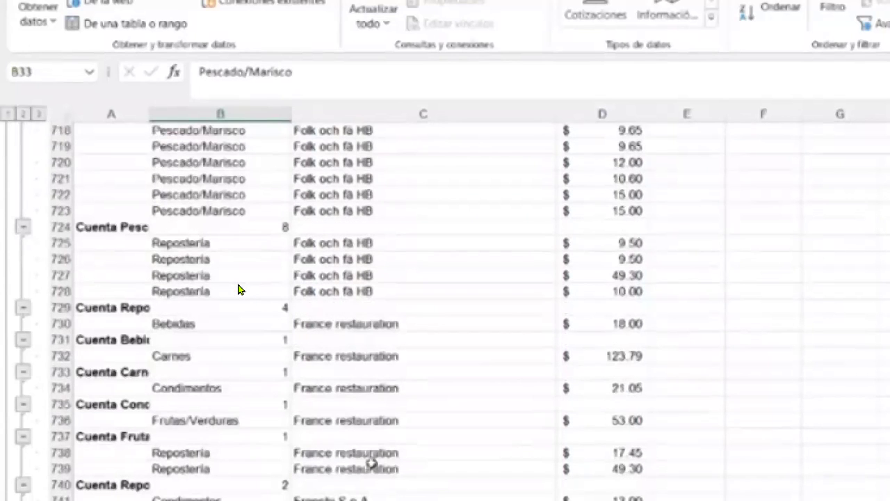
scroll(237, 432, up, 10)
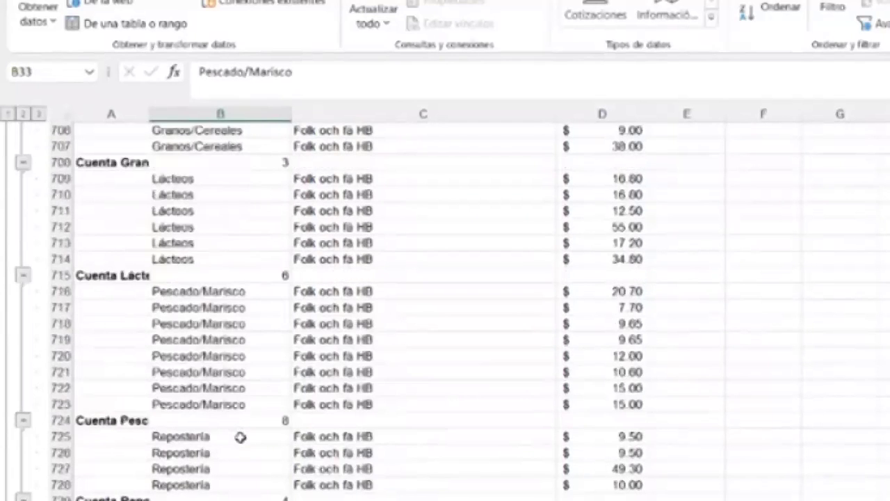
scroll(242, 437, up, 20)
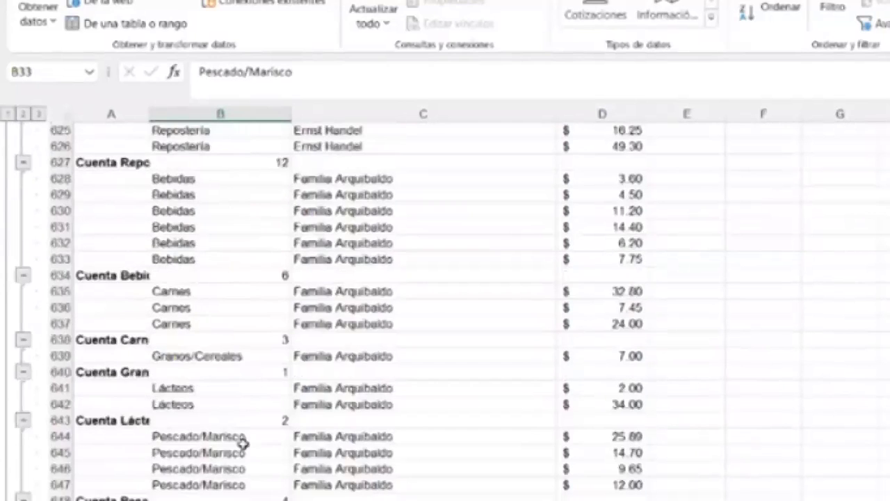
scroll(243, 443, up, 6)
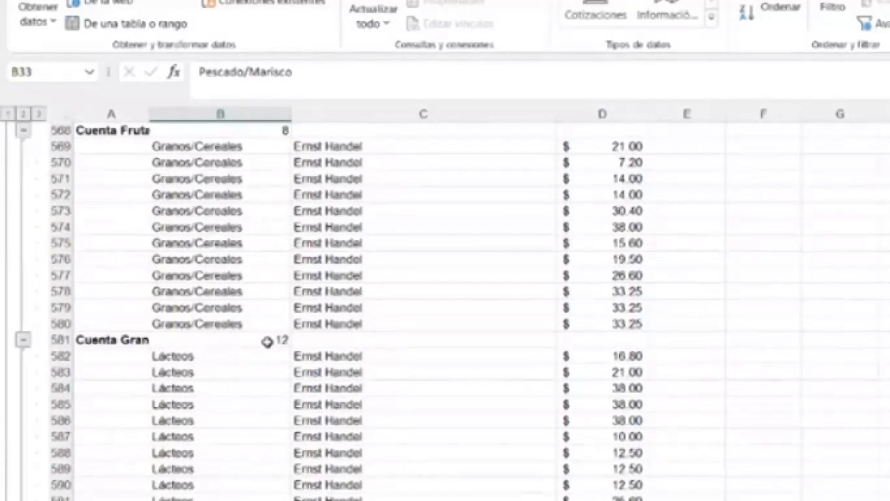
click(267, 341)
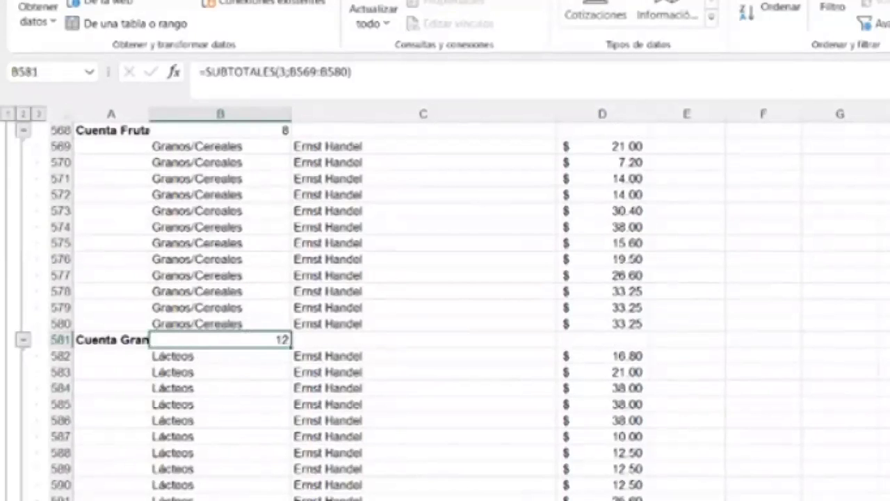
scroll(242, 291, up, 20)
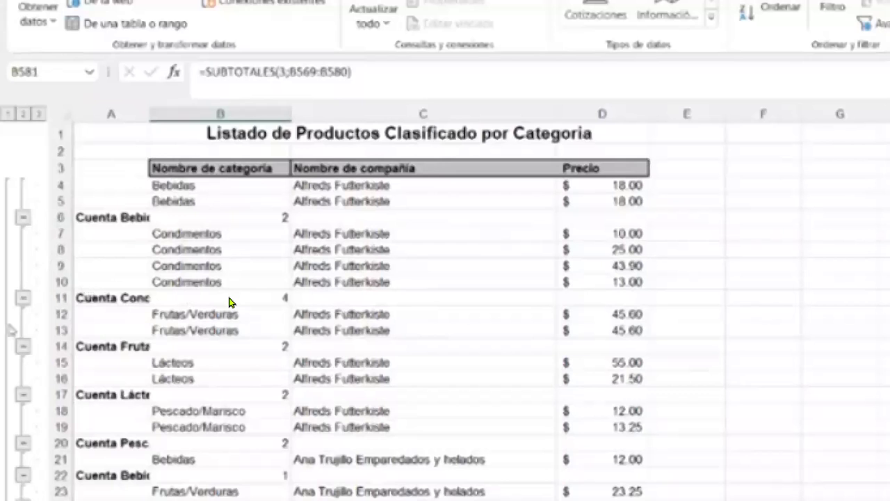
Step: Display outline level 2 and look through the condensed list of category counts
click(527, 217)
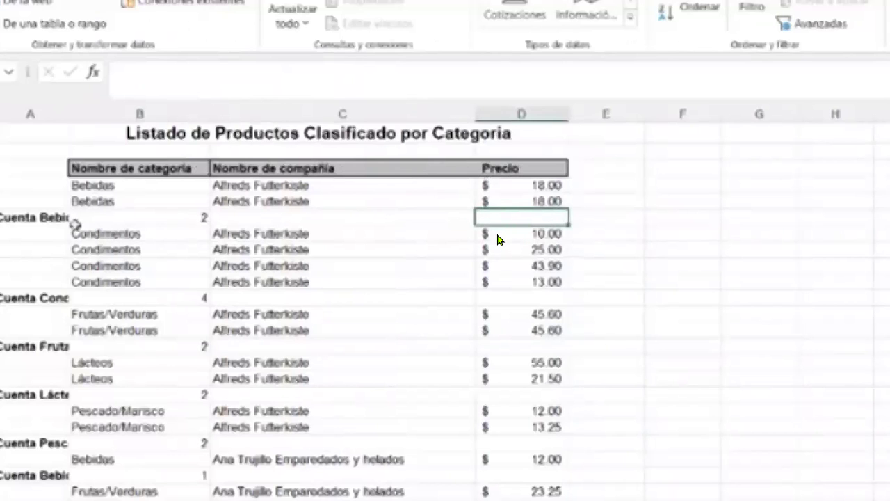
click(50, 230)
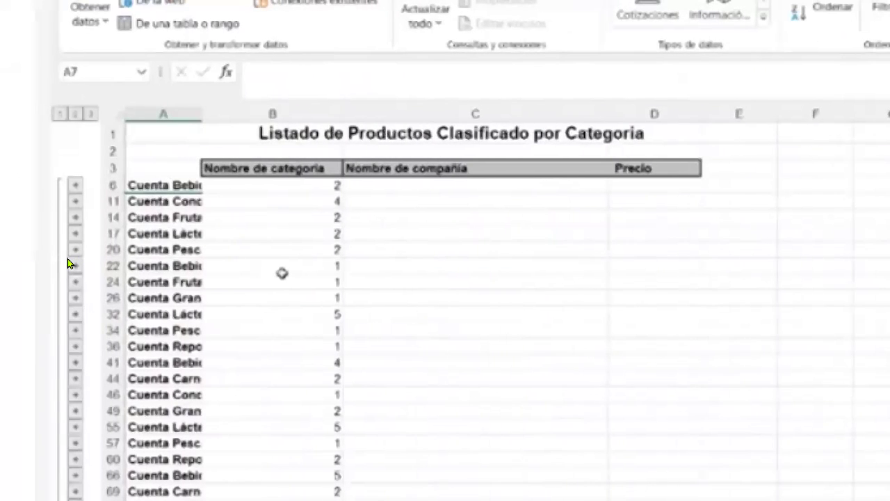
scroll(282, 273, down, 2)
scroll(282, 274, down, 20)
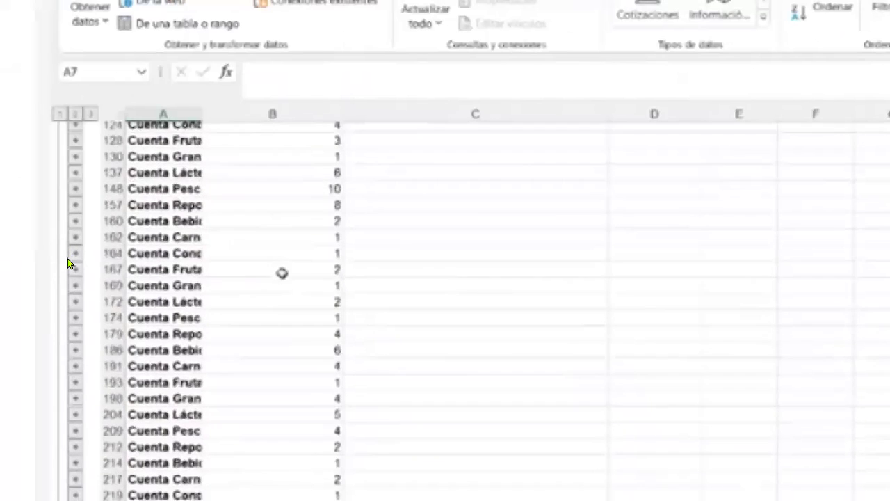
scroll(282, 273, up, 20)
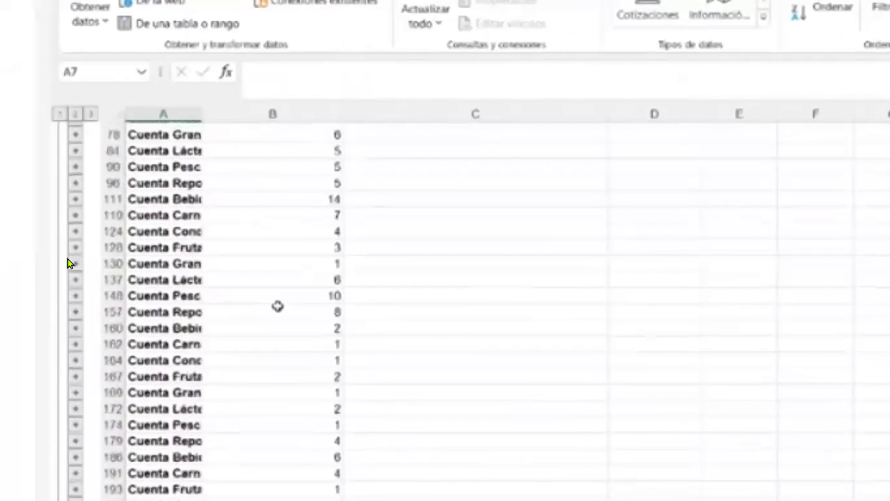
scroll(271, 299, up, 2)
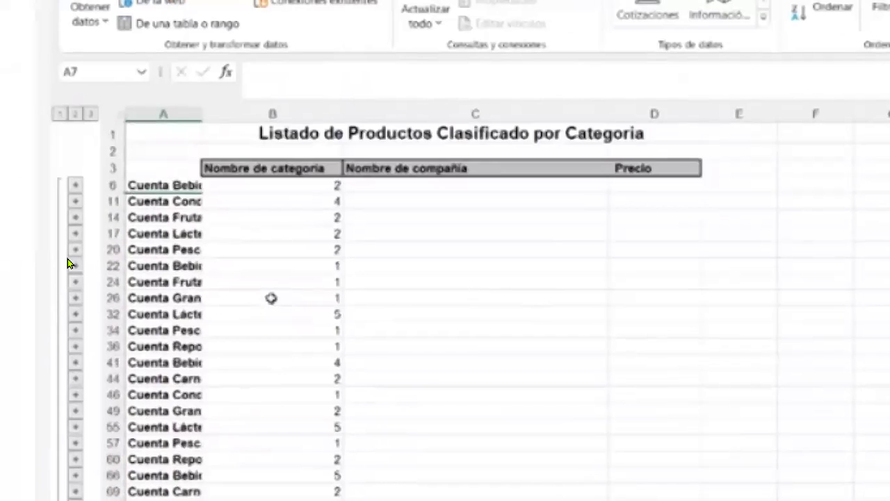
Step: Collapse the list to the grand count, check its formula in B2757, and expand back to the category counts
click(59, 115)
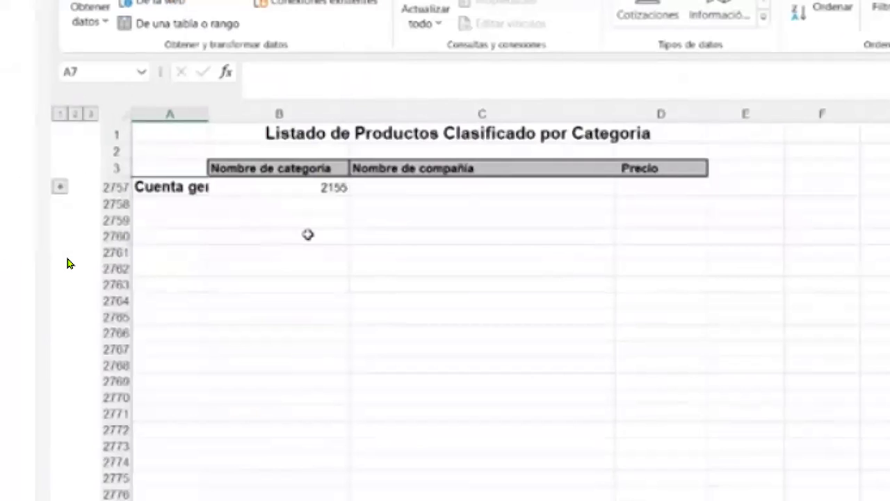
click(295, 186)
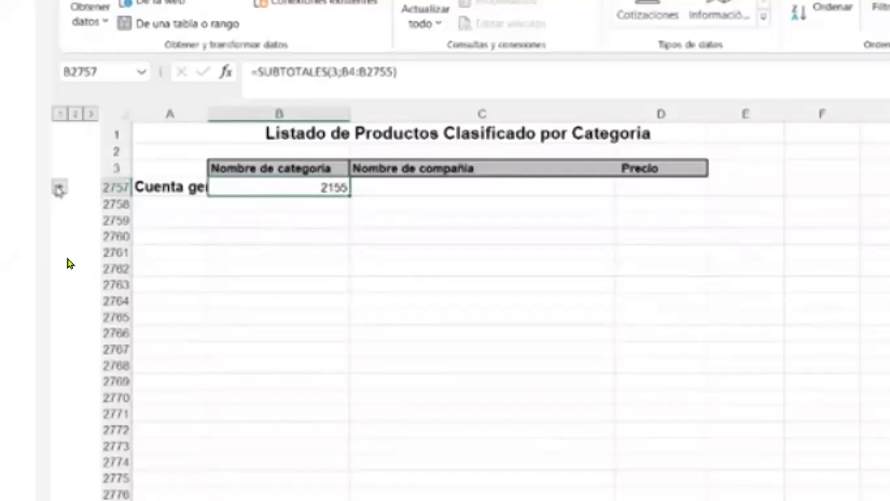
click(60, 186)
scroll(69, 261, down, 3)
scroll(69, 261, up, 4)
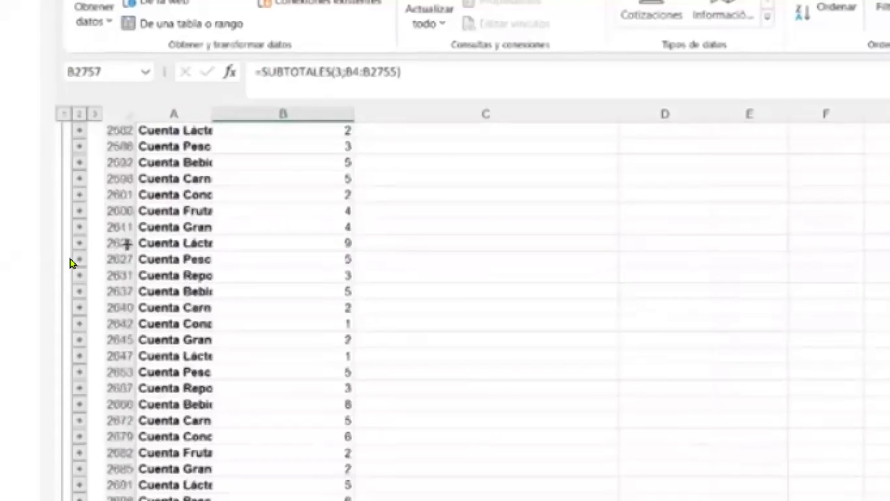
scroll(70, 262, up, 2)
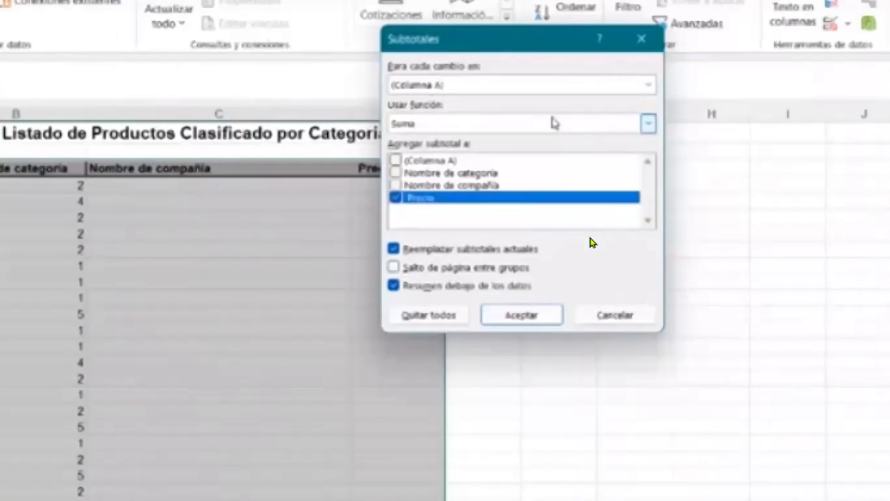
Step: Remove all subtotals from the product list and look over the ungrouped rows
click(449, 321)
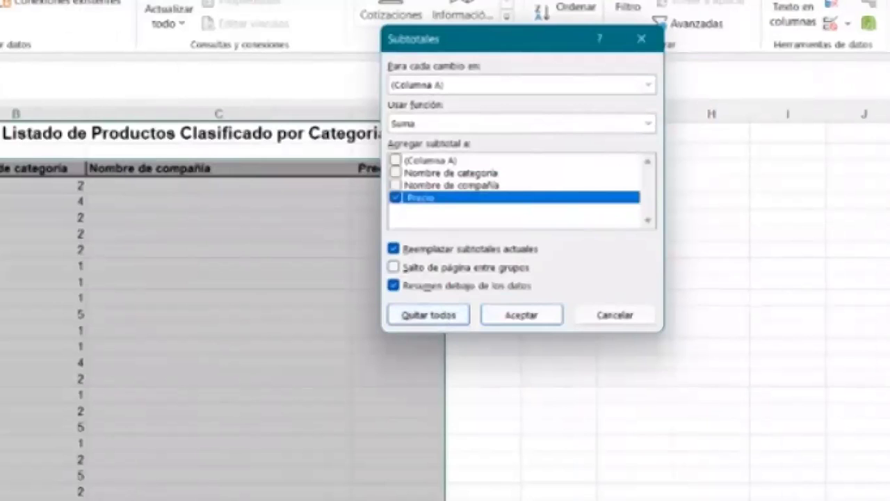
click(428, 316)
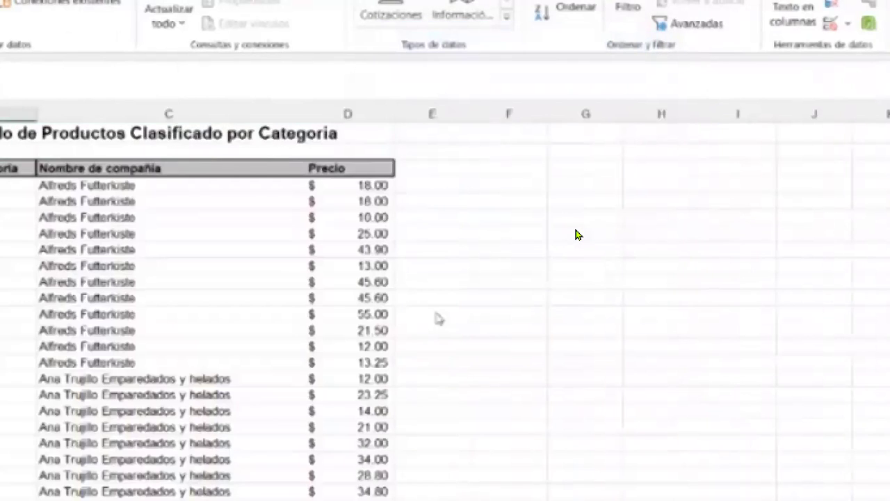
click(528, 282)
scroll(67, 344, down, 11)
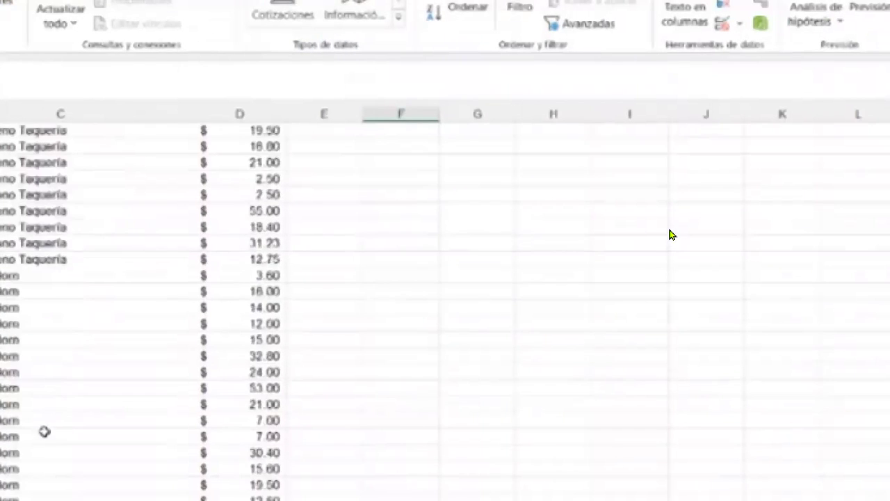
scroll(668, 235, down, 8)
scroll(640, 234, up, 18)
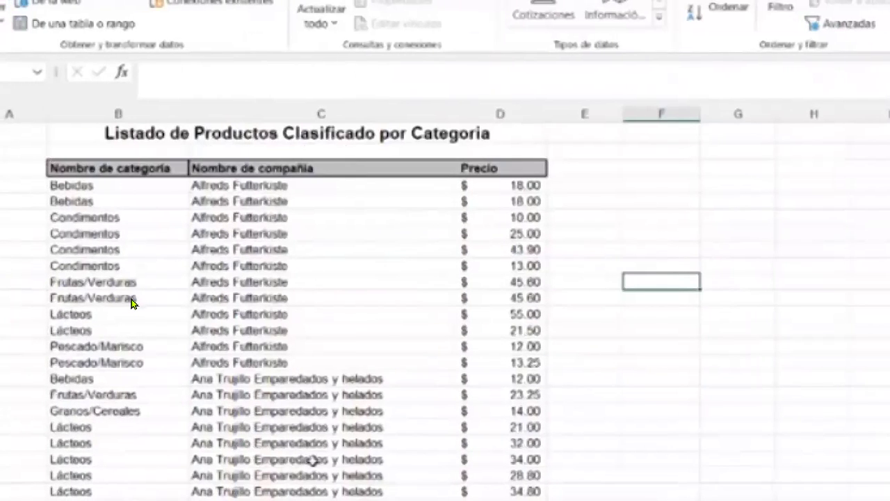
Step: Subtotal the product list at each change in Precio, using the Suma function on the Precio column
click(243, 311)
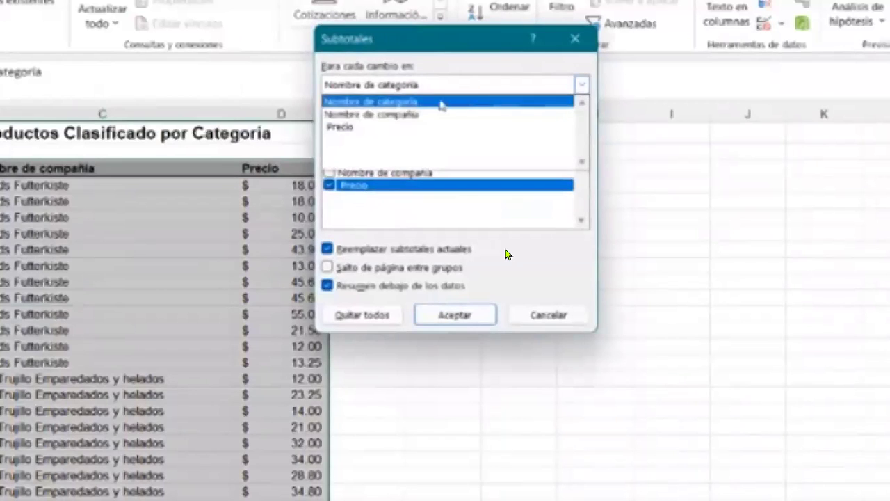
click(348, 130)
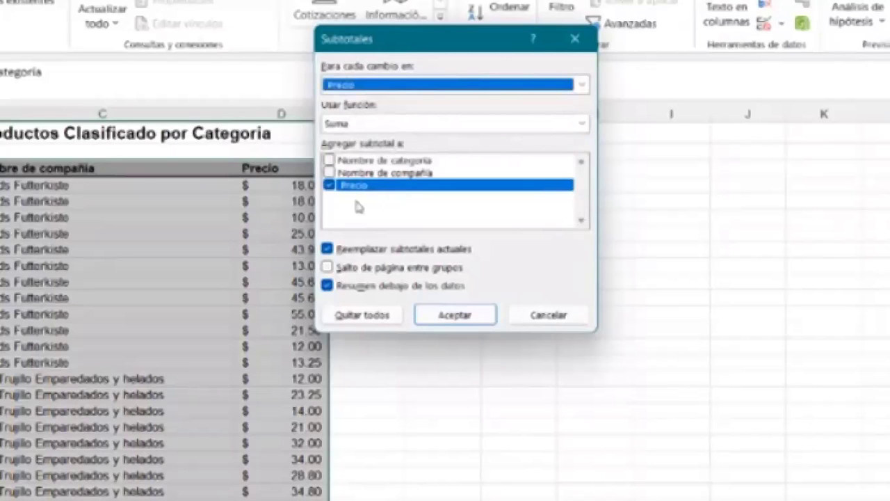
click(440, 317)
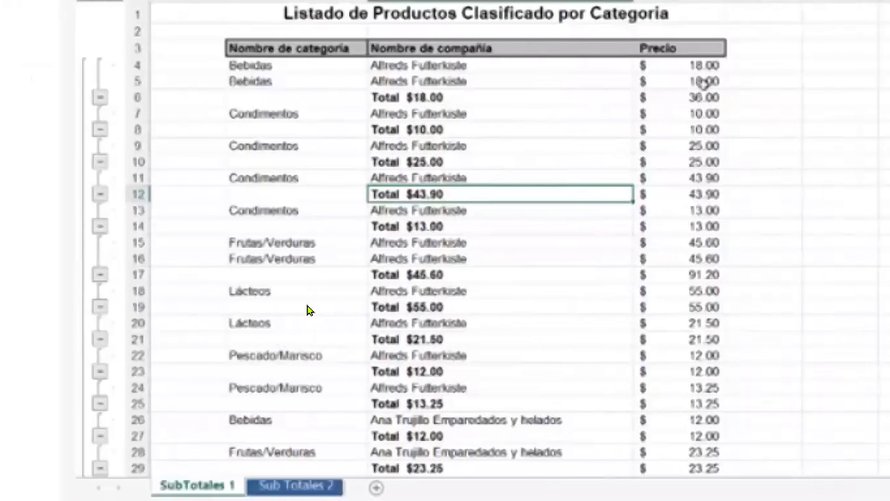
Step: Examine the price subtotals in D6, D8, D17 and D23 with their total labels, and those further down the list
click(704, 98)
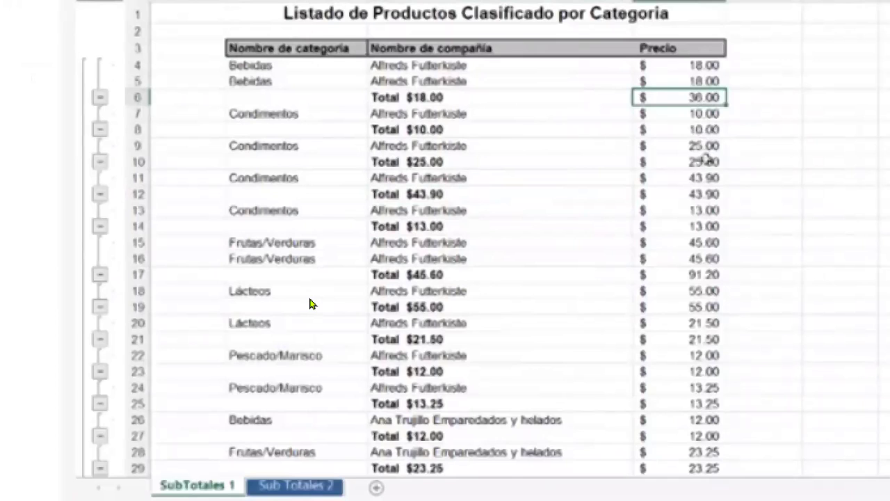
click(704, 130)
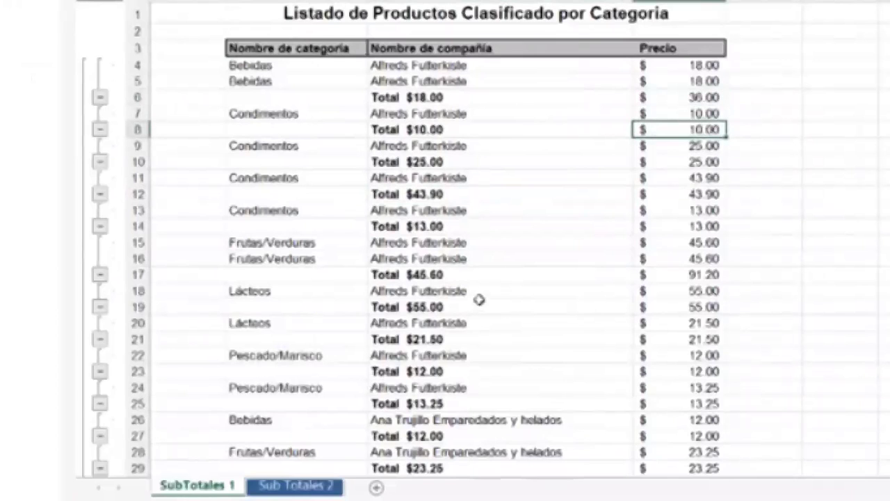
click(687, 277)
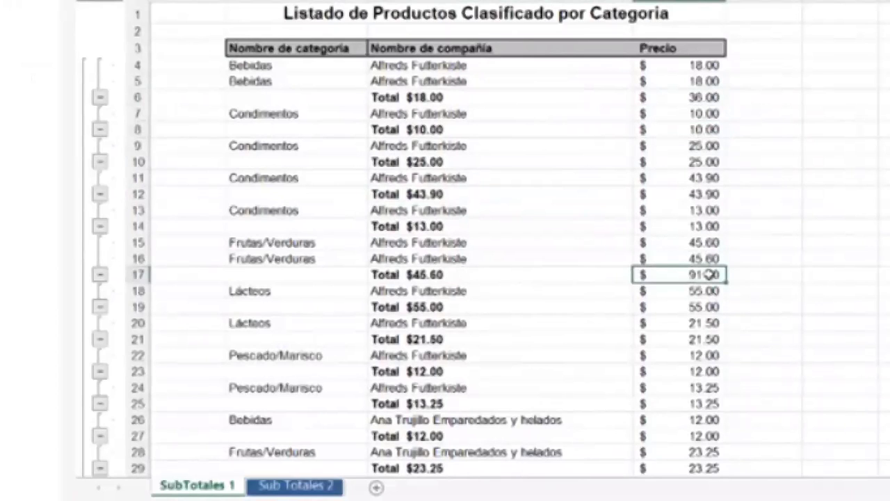
click(451, 274)
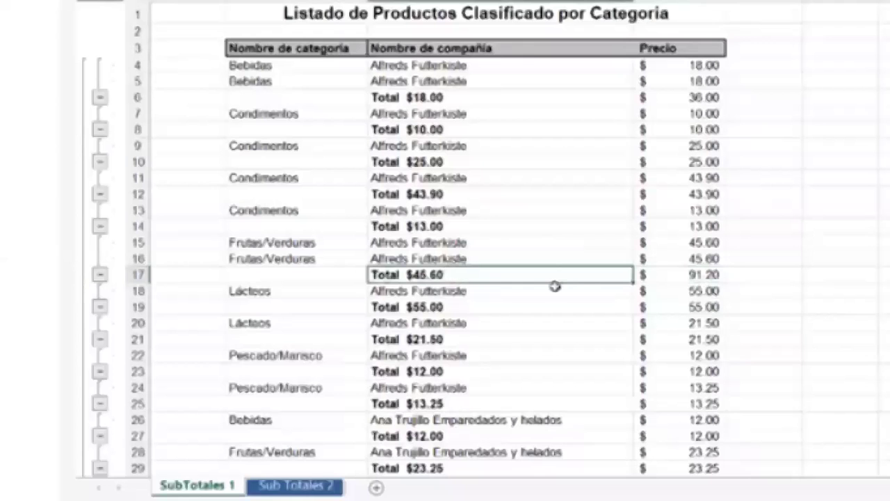
click(680, 275)
click(420, 372)
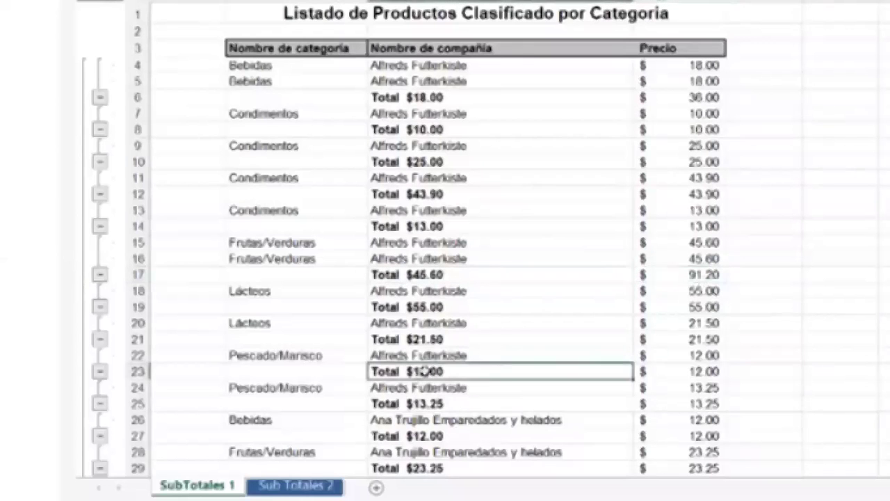
click(689, 372)
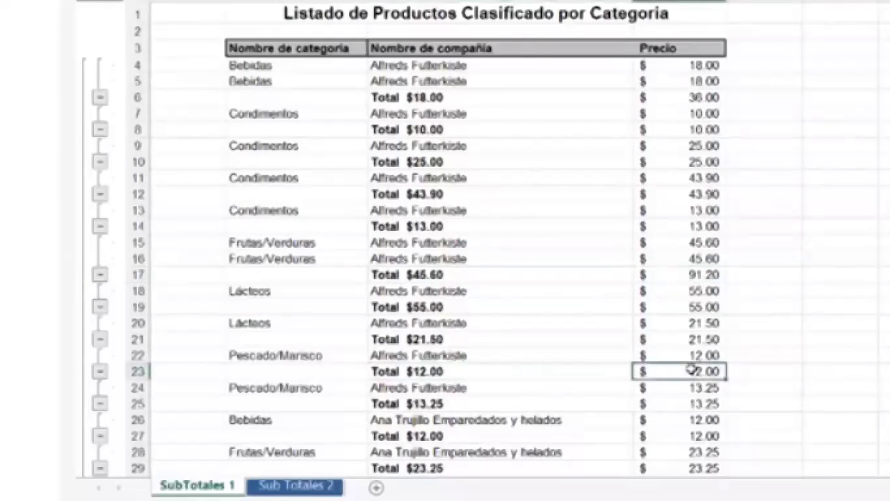
scroll(688, 368, down, 4)
scroll(311, 295, down, 5)
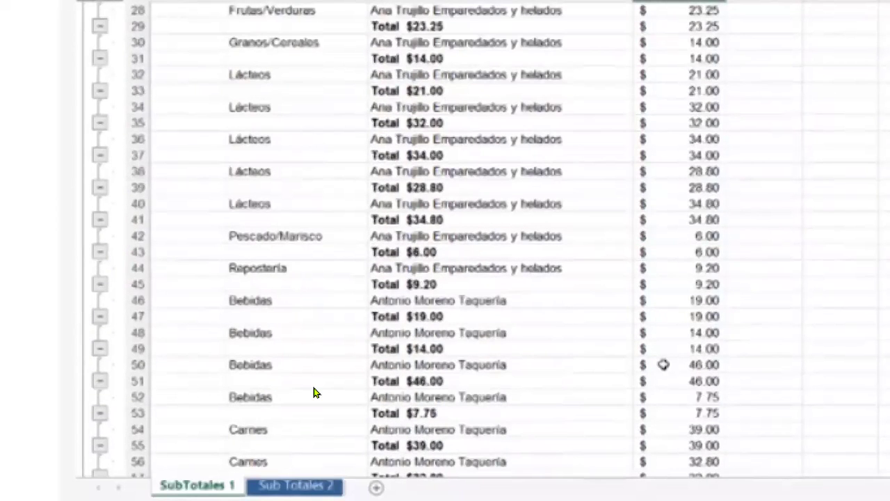
scroll(314, 393, down, 12)
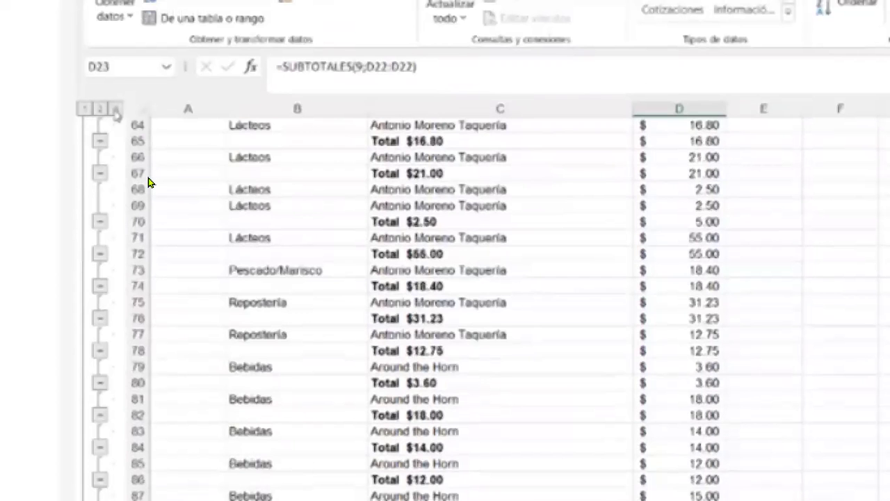
Step: Collapse the subtotaled list to the price totals, look them over from the top, and collapse further to the grand total
click(99, 110)
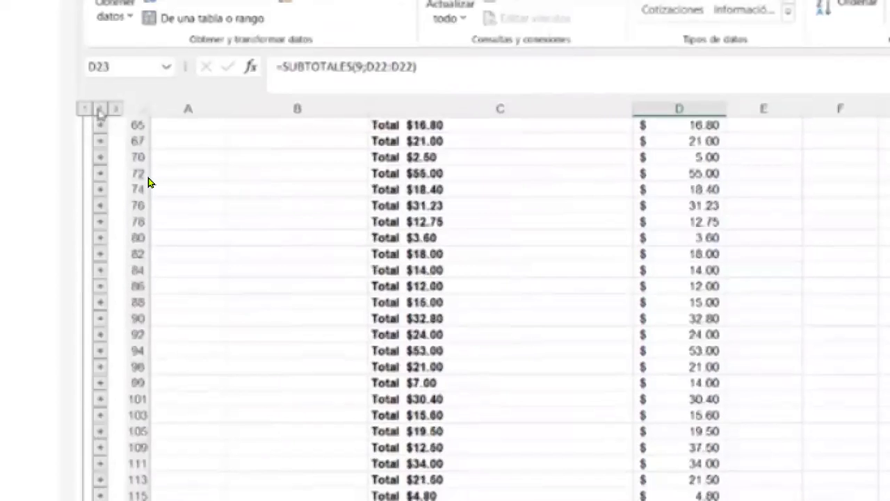
scroll(706, 379, up, 10)
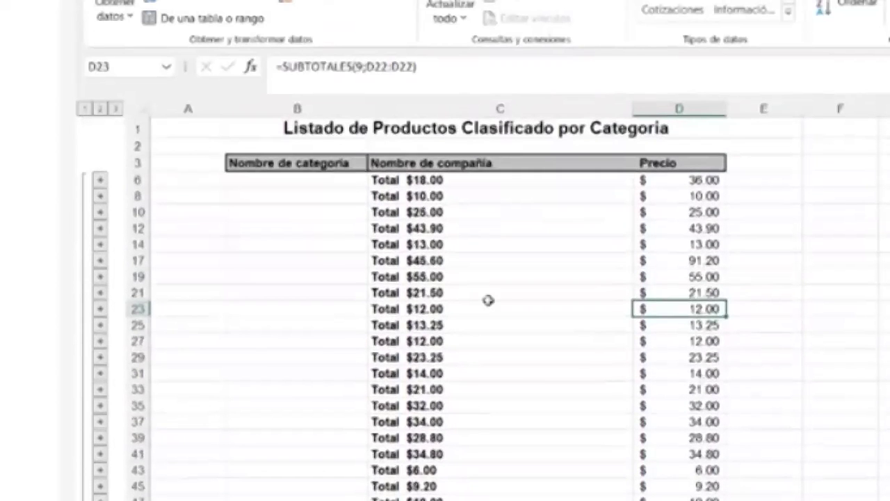
click(85, 109)
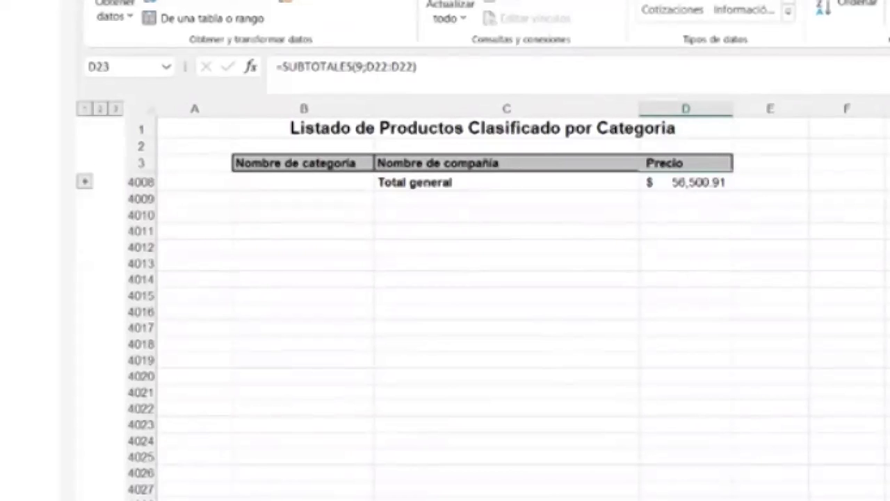
click(379, 439)
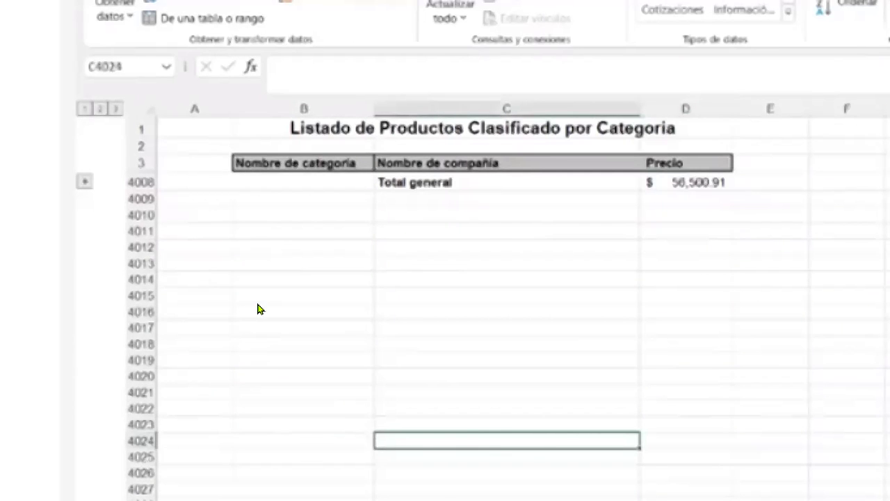
Step: Switch to the preceding worksheet and look over its employee records down to the last row
key(ctrl+Page_Up)
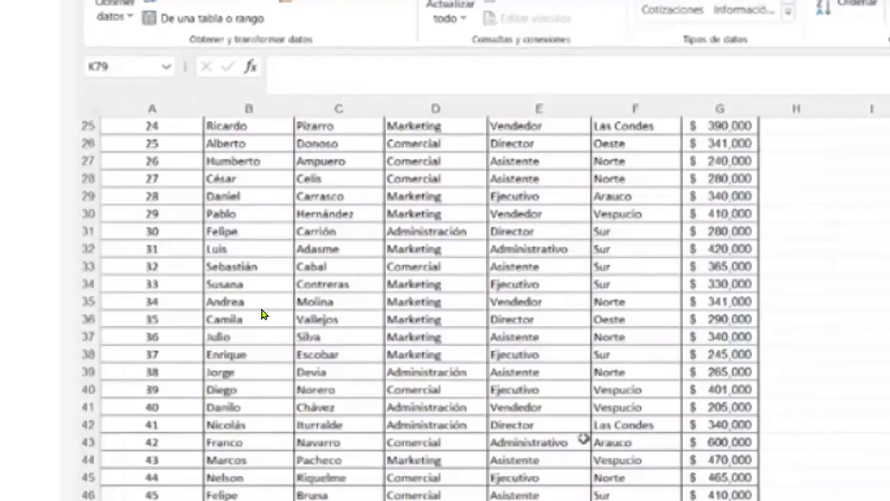
scroll(284, 294, up, 8)
scroll(302, 145, down, 20)
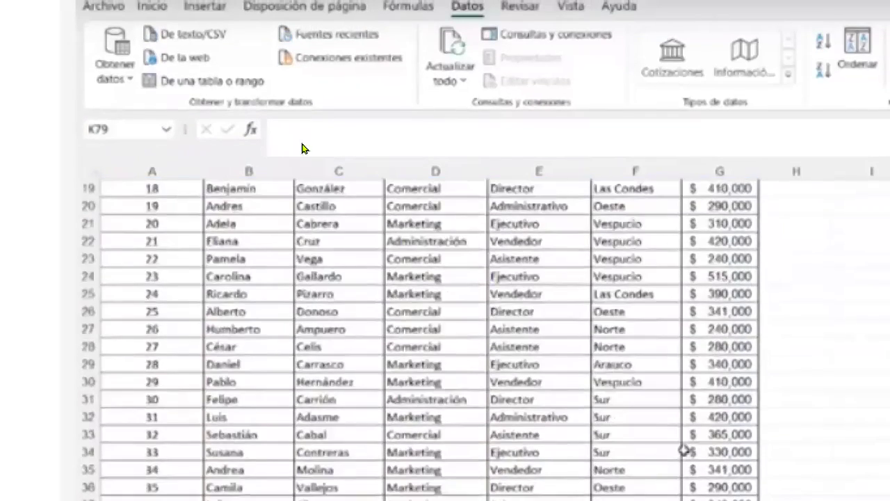
scroll(341, 225, down, 14)
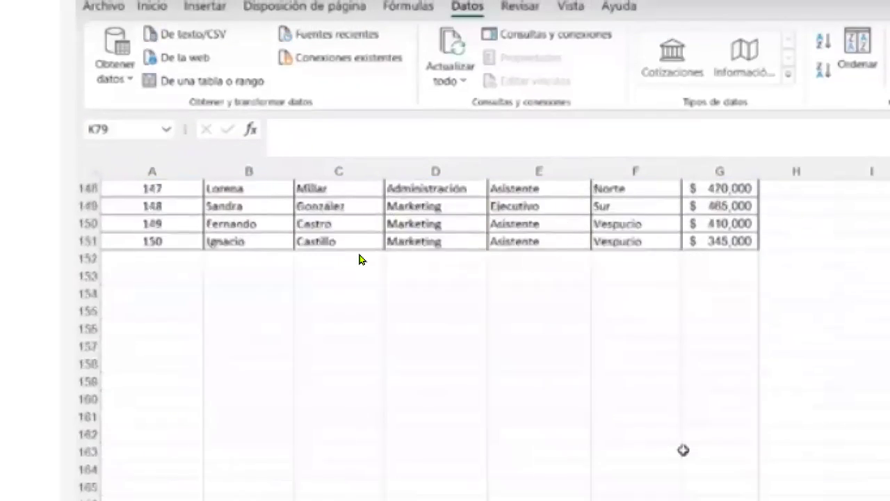
scroll(355, 258, up, 7)
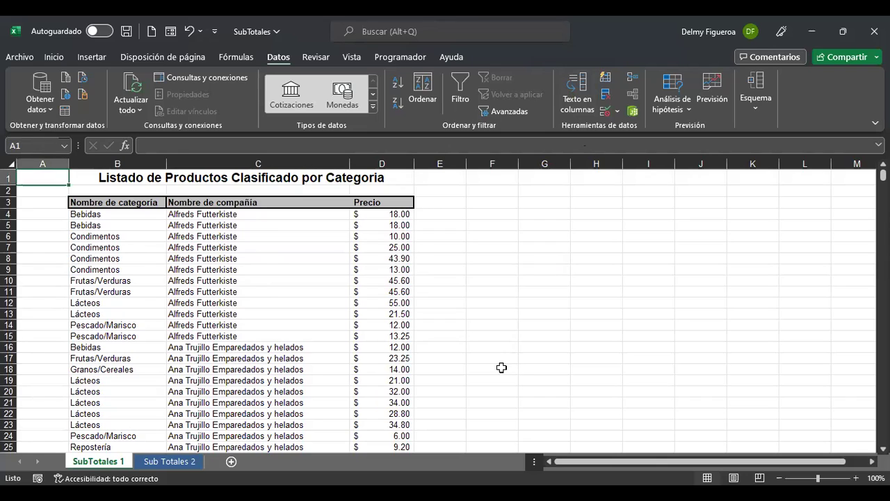
Step: Enlarge the SubTotales 1 worksheet to 130% zoom and return to cell A1
click(459, 249)
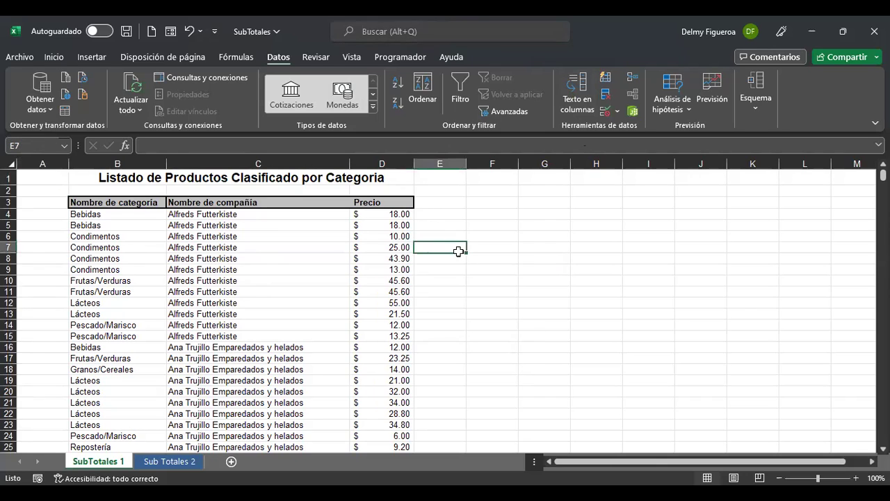
ctrl+scroll(459, 248, up, 2)
key(ctrl+Home)
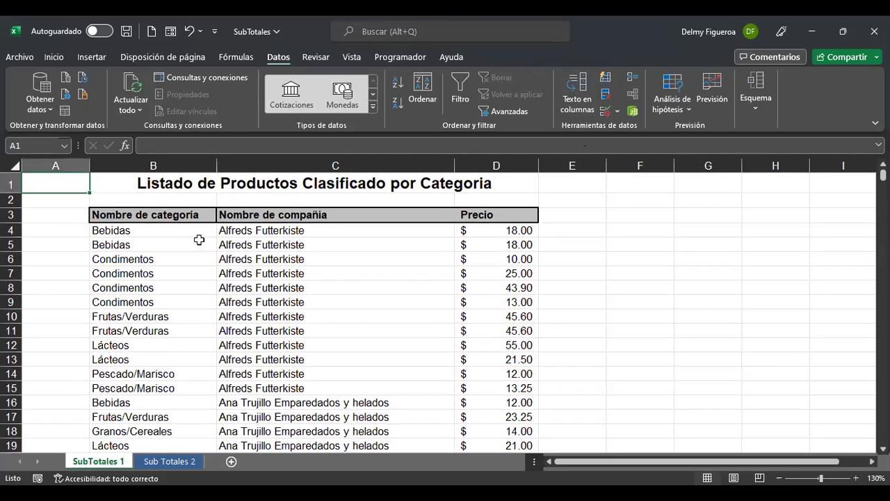
click(163, 229)
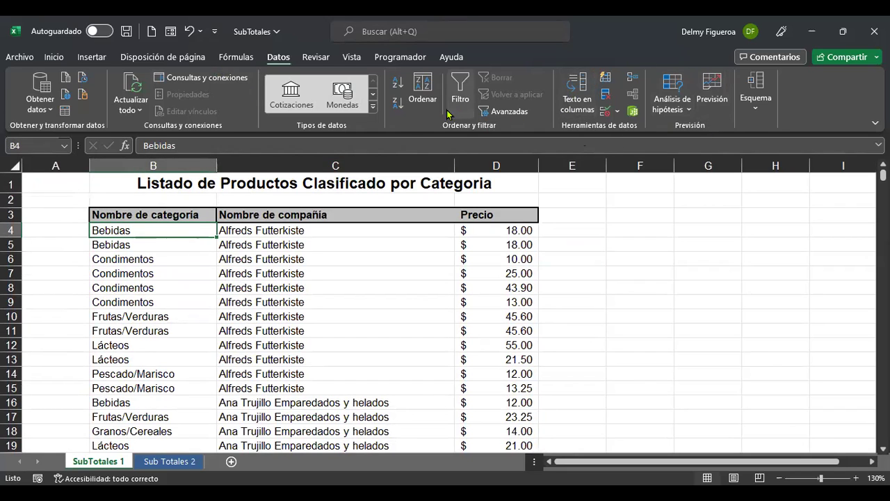
click(417, 85)
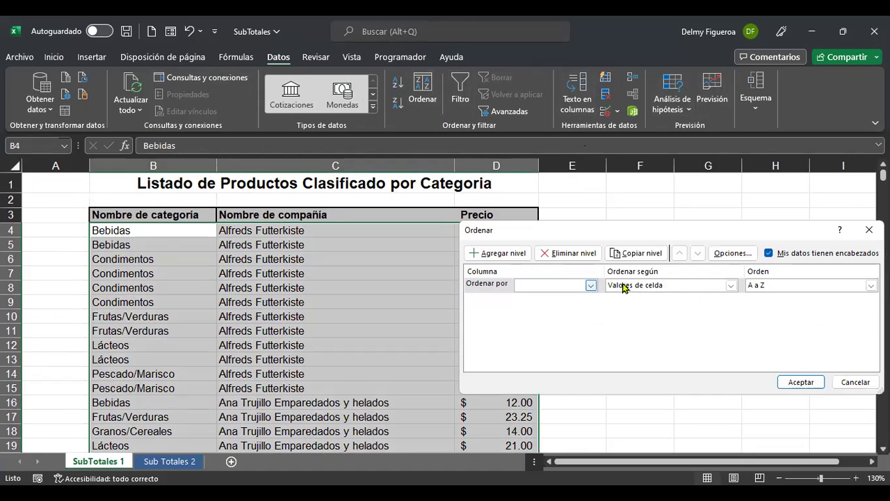
click(853, 382)
Step: Look through the company names and categories down the product list to see how the rows are ordered
click(277, 230)
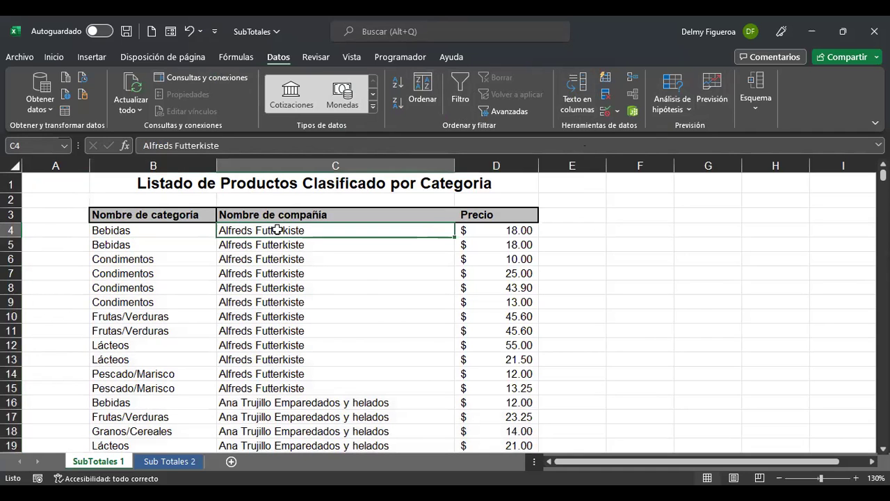
scroll(369, 278, down, 20)
scroll(378, 332, down, 12)
key(ctrl+Home)
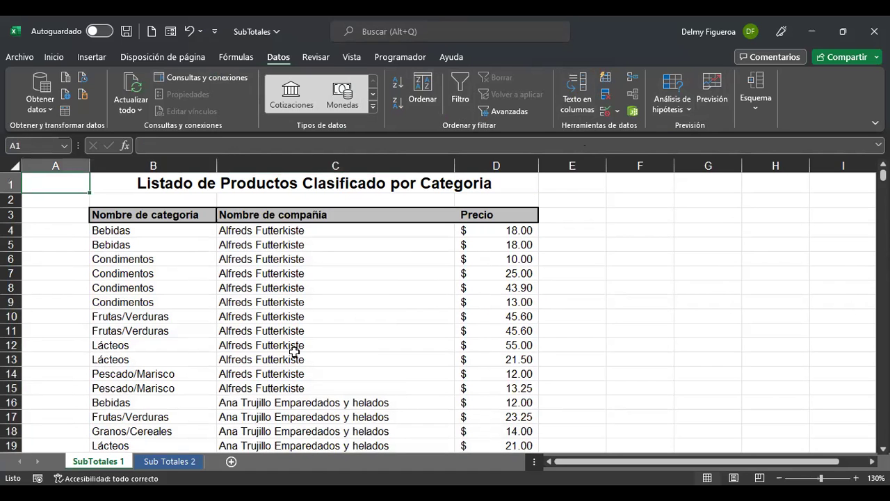
click(132, 325)
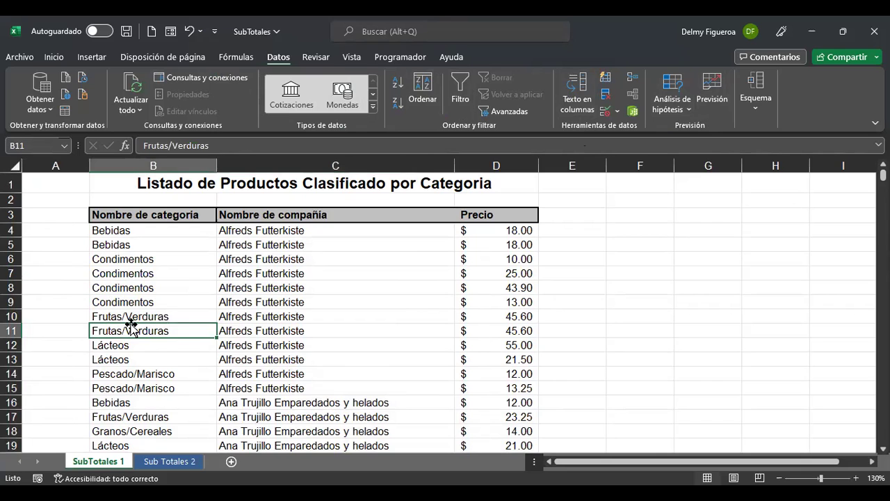
scroll(131, 326, down, 1)
scroll(132, 326, up, 1)
scroll(131, 325, down, 18)
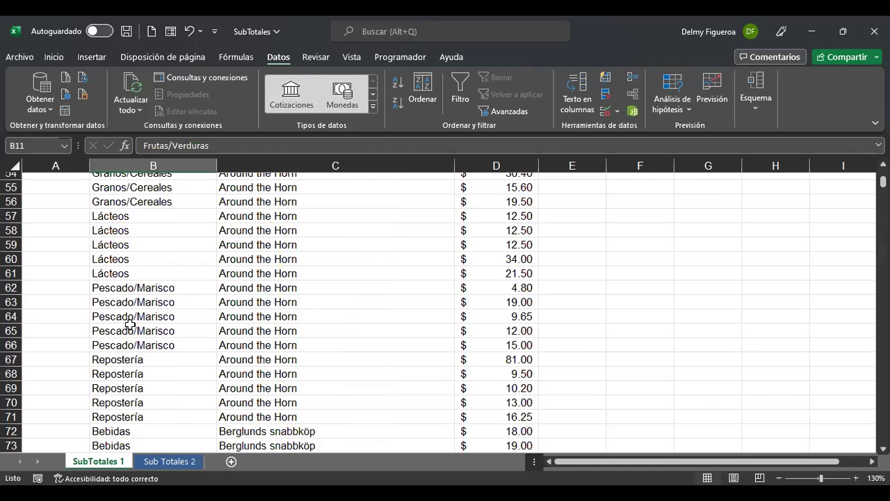
scroll(130, 324, down, 11)
click(133, 327)
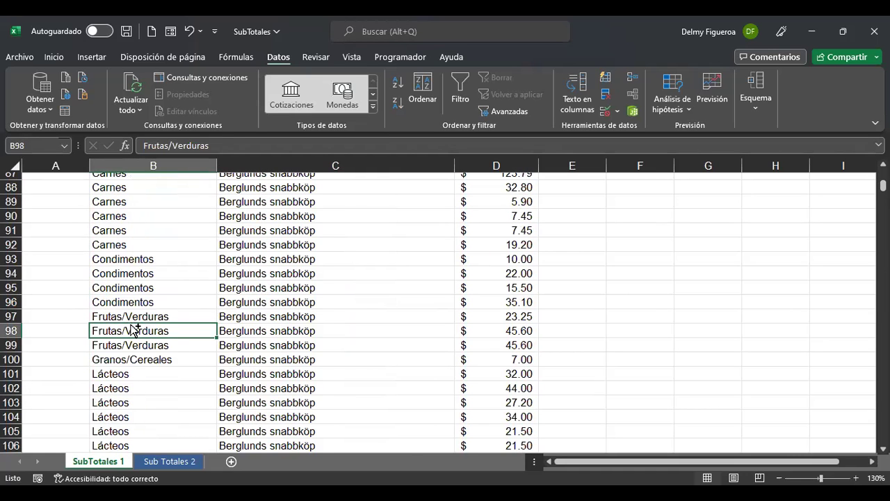
key(ctrl+Home)
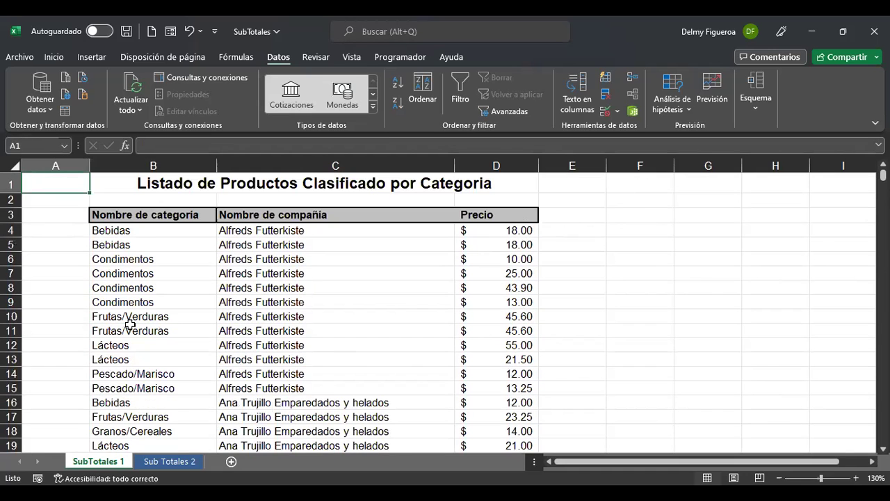
Step: Compare the company names in C4:C12 with the categories in B4:B10
click(572, 257)
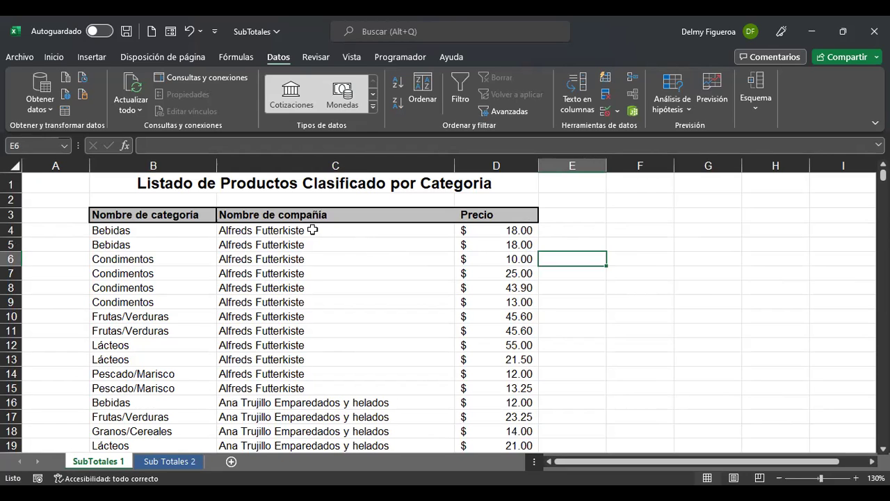
drag(312, 230, 310, 341)
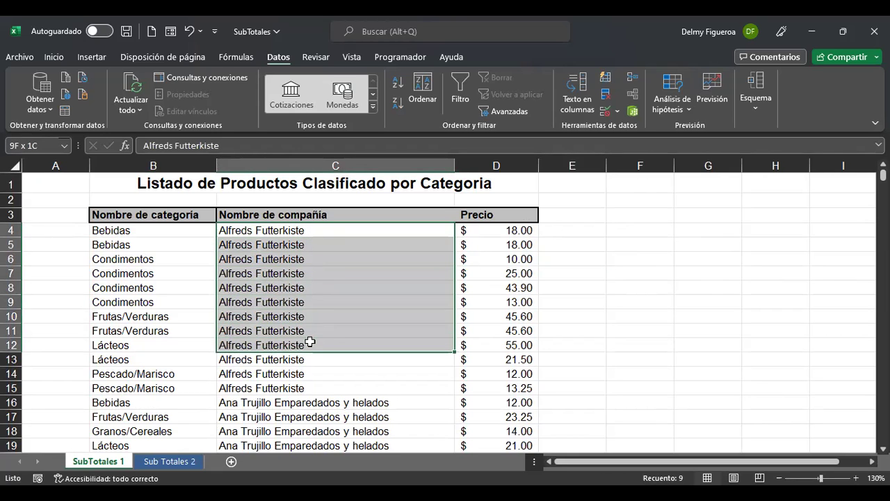
click(316, 226)
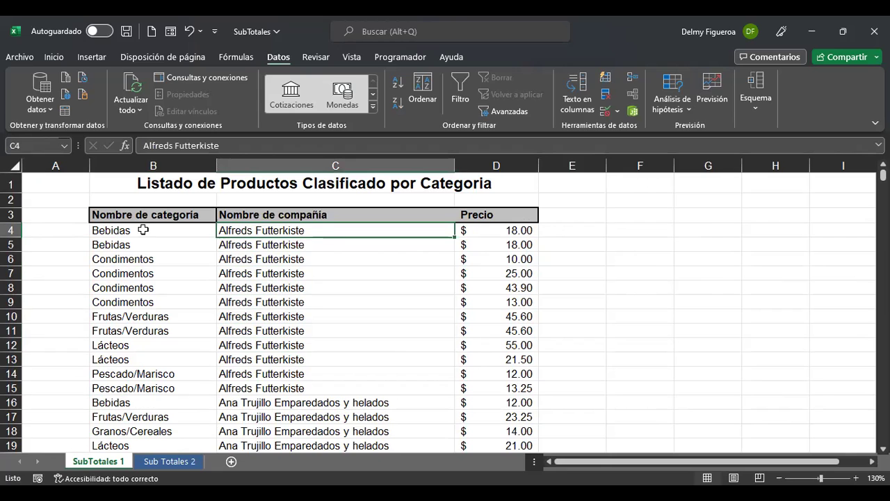
drag(140, 230, 139, 315)
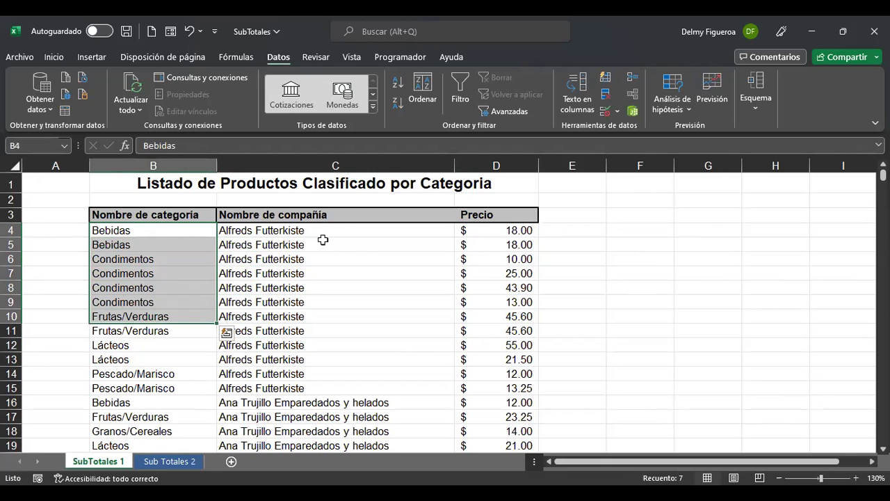
Step: Subtotal the product list at each change in Nombre de categoría, using the Suma function on the Precio column
click(345, 240)
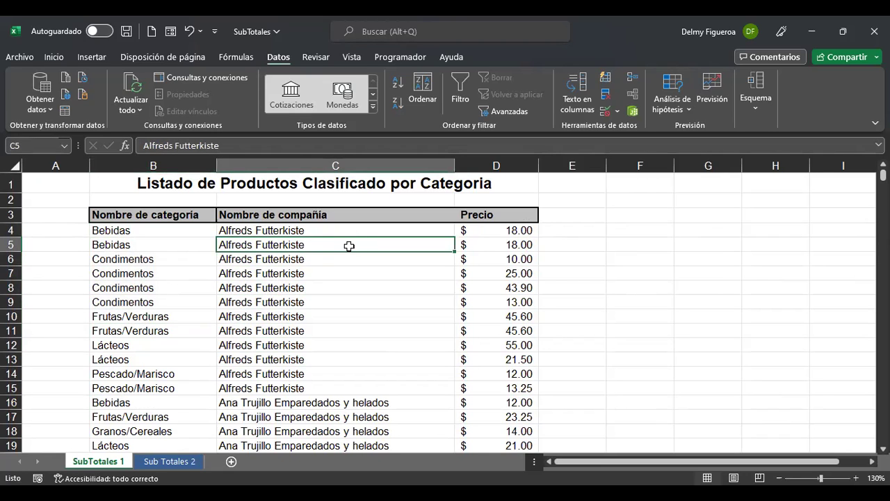
click(755, 110)
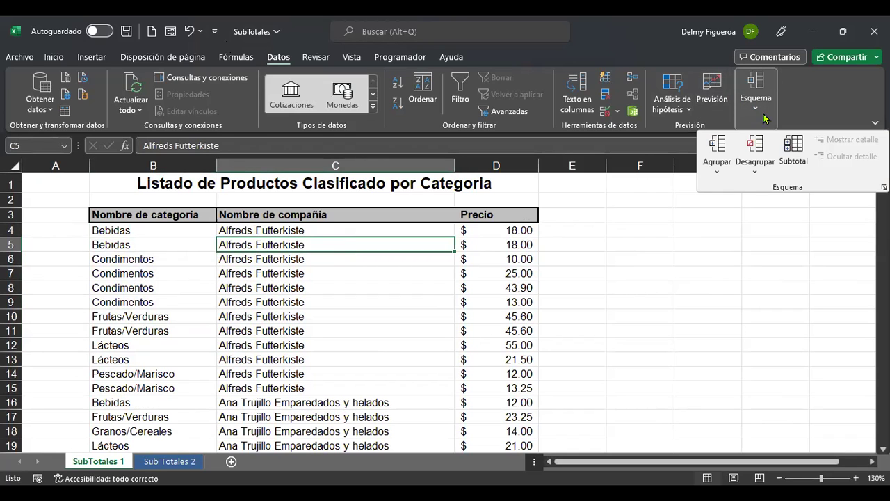
click(795, 152)
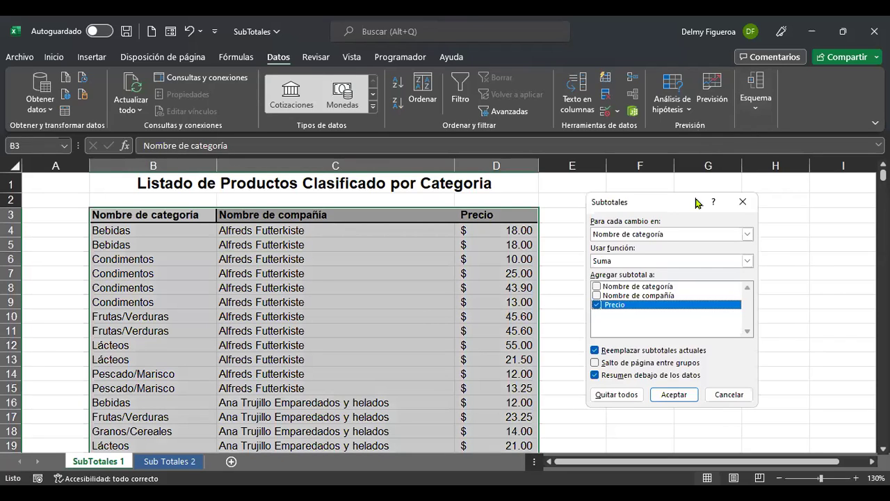
click(675, 235)
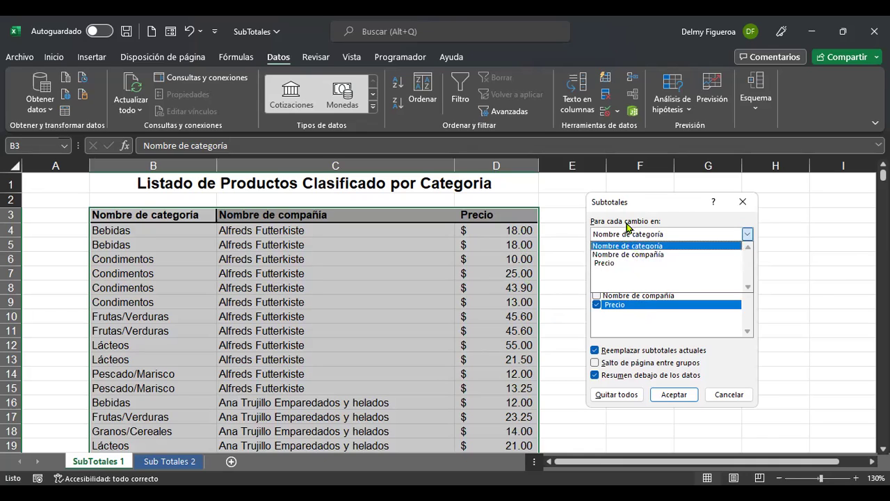
click(624, 247)
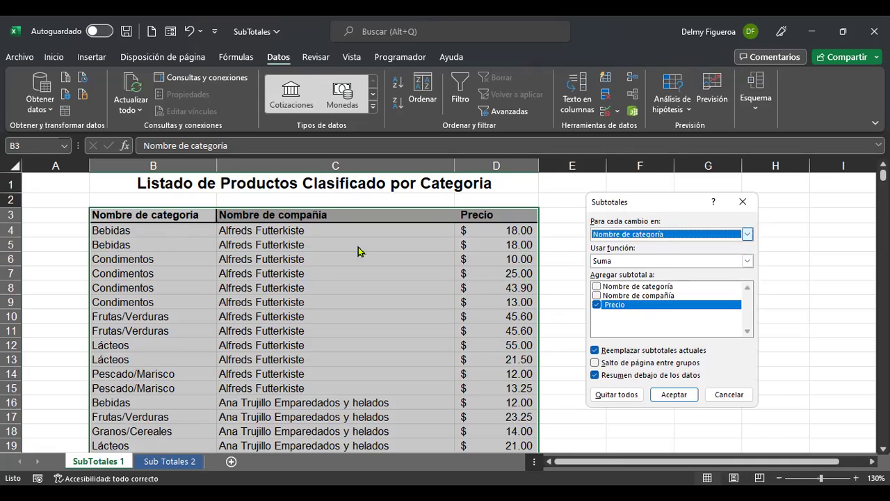
click(632, 262)
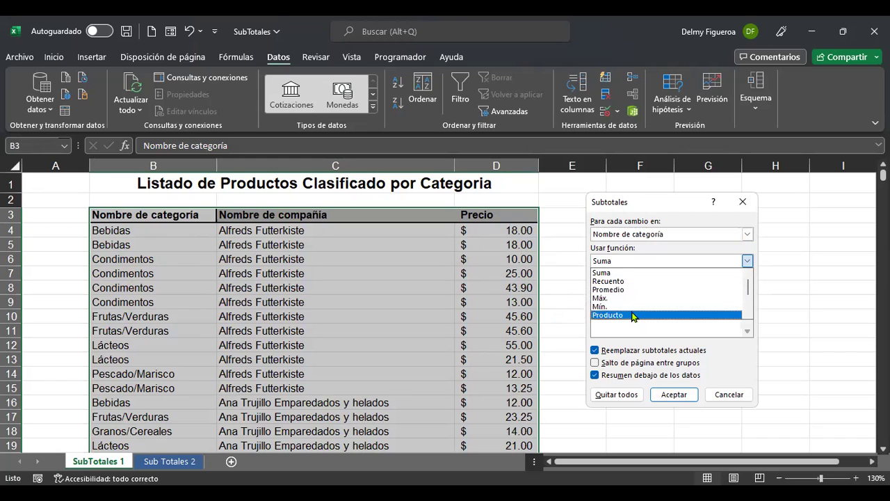
scroll(654, 310, down, 2)
scroll(671, 313, down, 3)
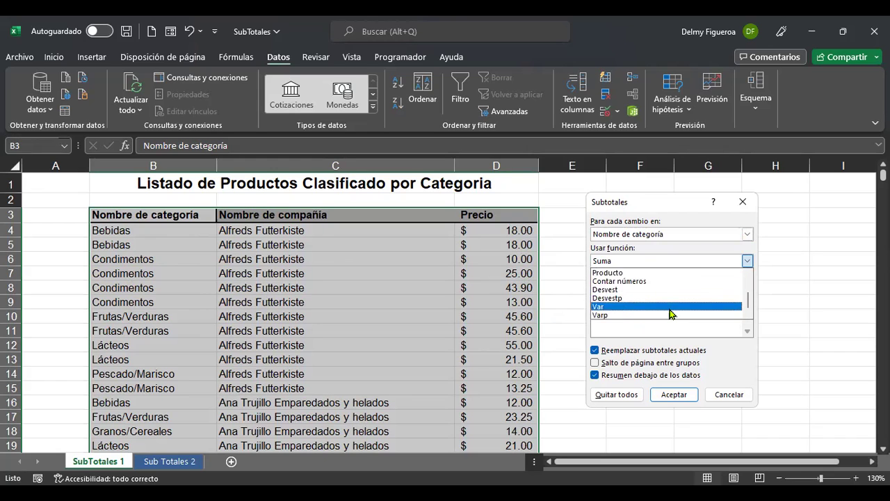
scroll(669, 314, up, 5)
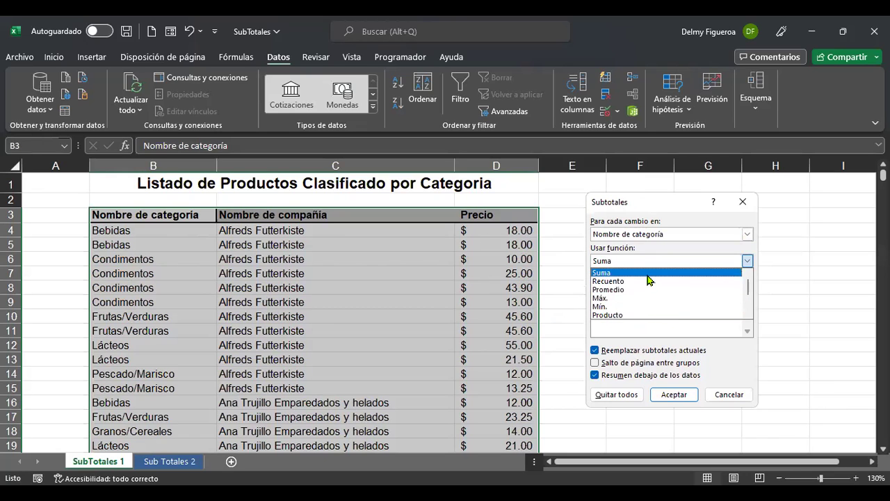
click(648, 278)
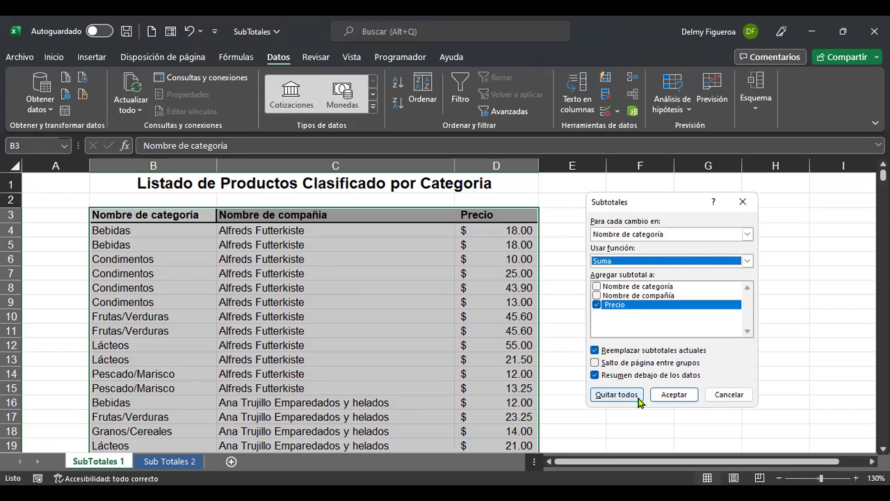
click(685, 397)
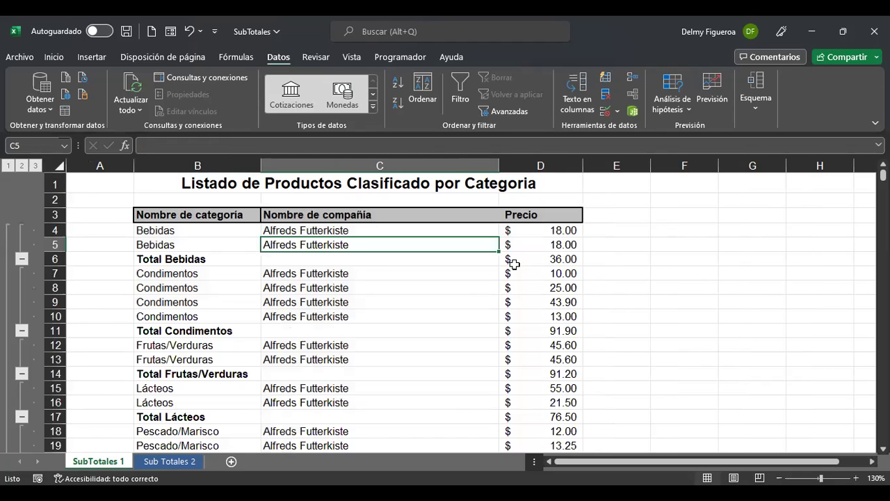
Step: Examine the Total Bebidas label in B6 and its subtotal formula in D6
click(460, 262)
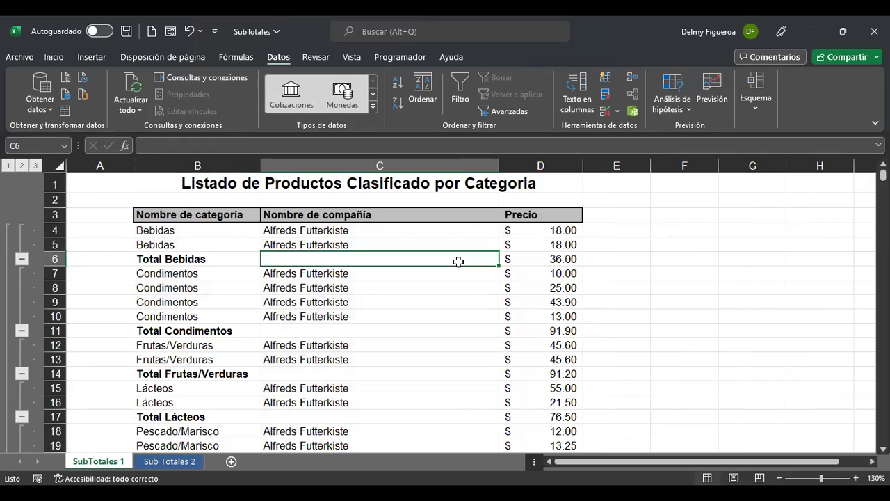
click(215, 259)
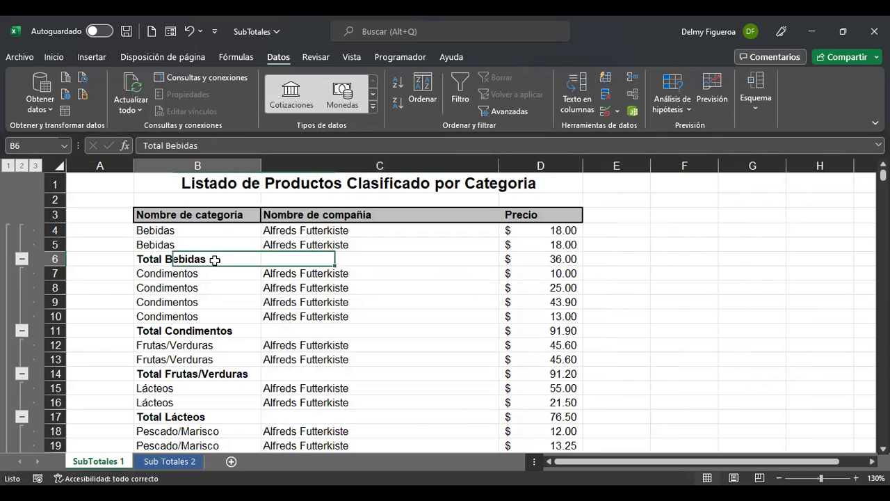
click(545, 256)
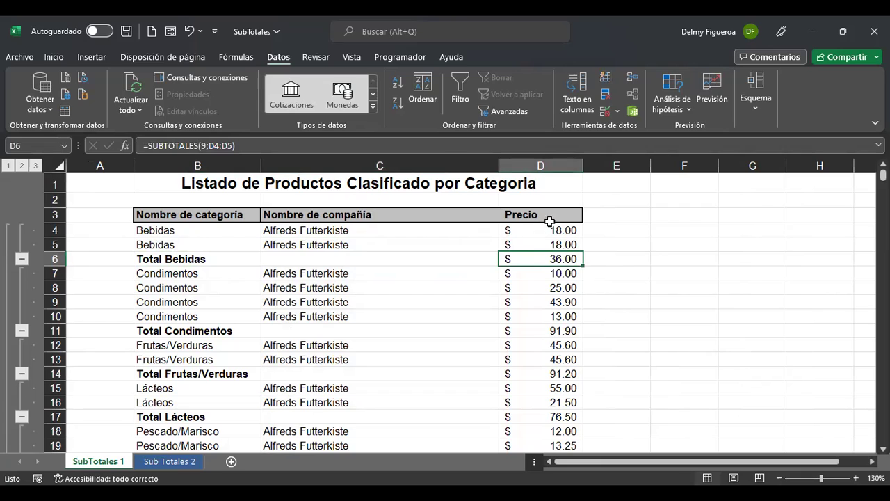
Step: Examine the Condimentos rows in B7:B10 and their subtotal formula in D11, plus the category totals farther down the list
drag(197, 270, 199, 315)
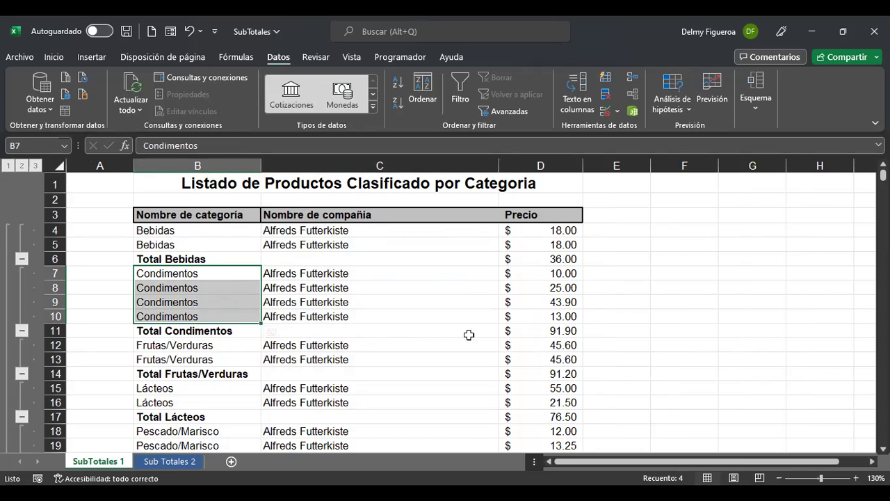
click(547, 332)
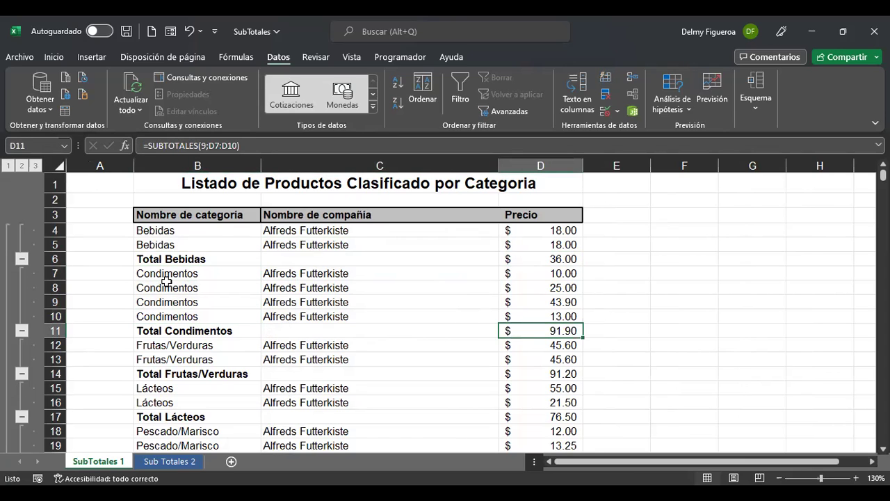
scroll(226, 364, down, 11)
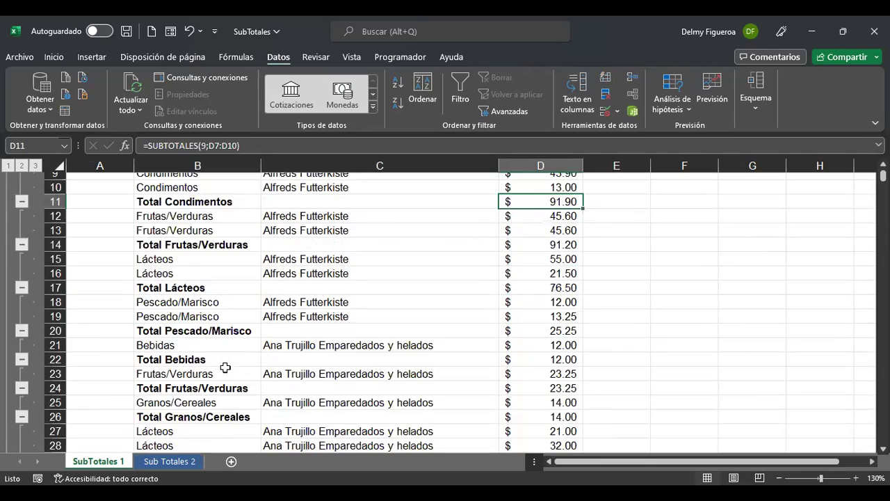
scroll(225, 371, down, 10)
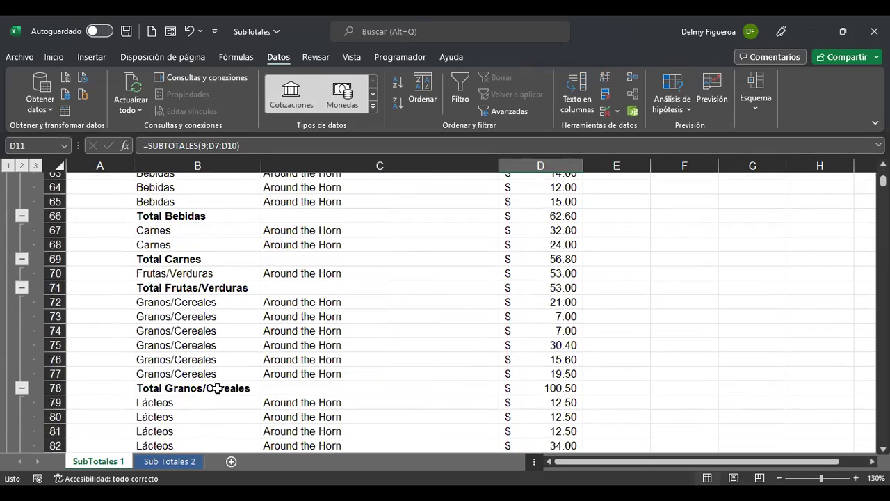
key(ctrl+Home)
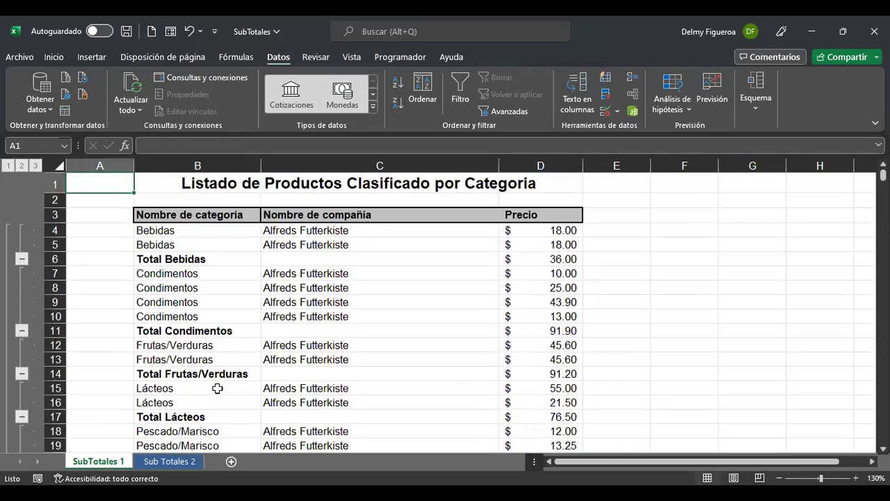
Step: Review the price subtotals at outline levels 1 and 2, checking the formulas in D2757 and D6, and return to level 3 detail
click(8, 166)
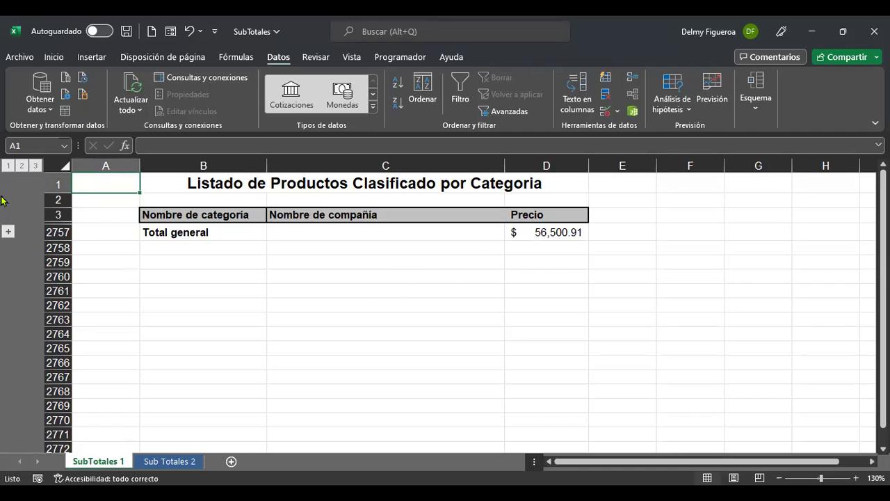
click(569, 233)
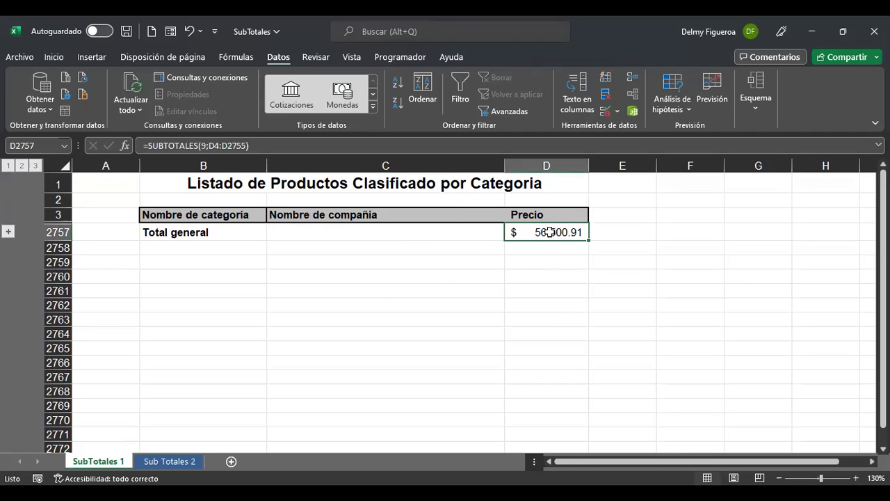
click(21, 166)
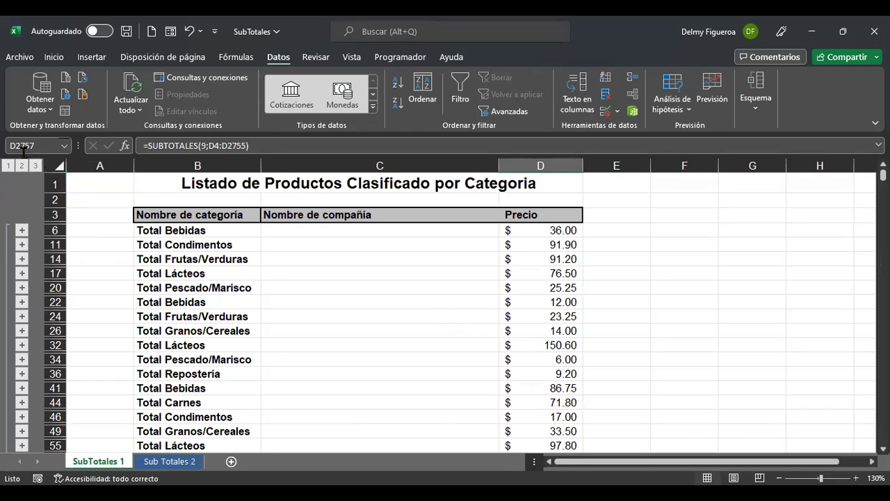
click(229, 229)
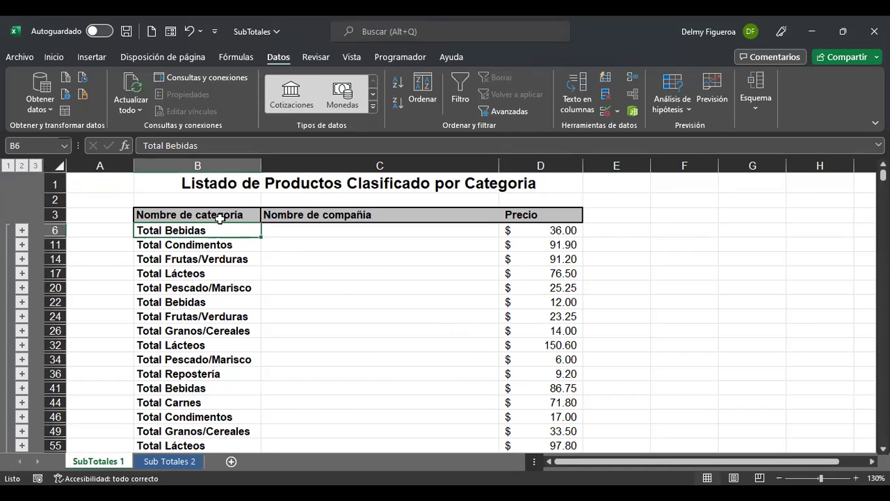
click(558, 231)
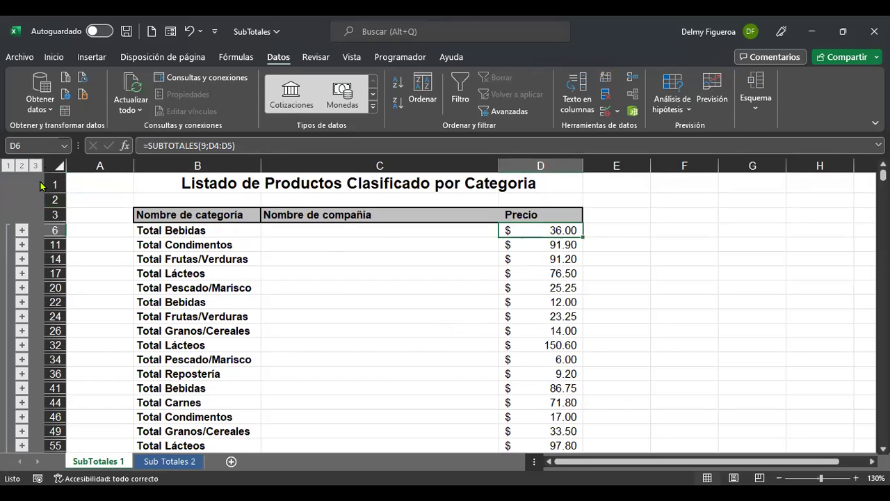
click(33, 166)
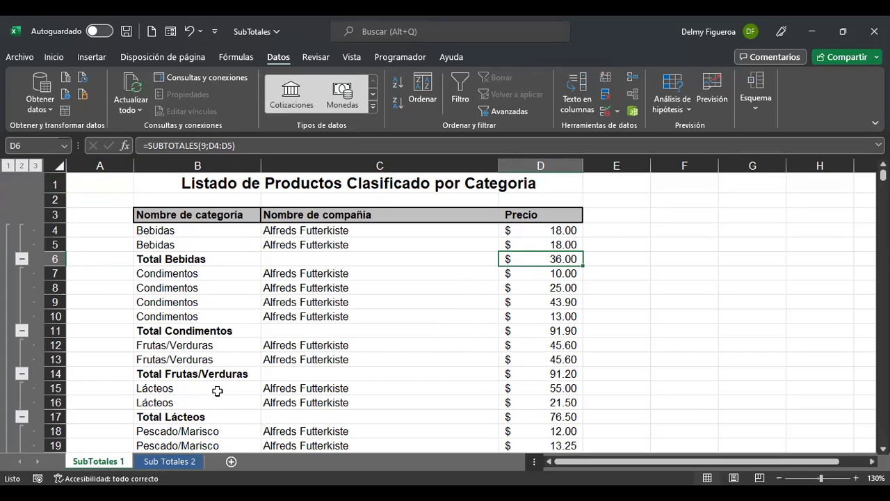
Step: Replace the subtotals with a Recuento of Nombre de categoría at each change in Nombre de compañía
click(752, 103)
click(782, 152)
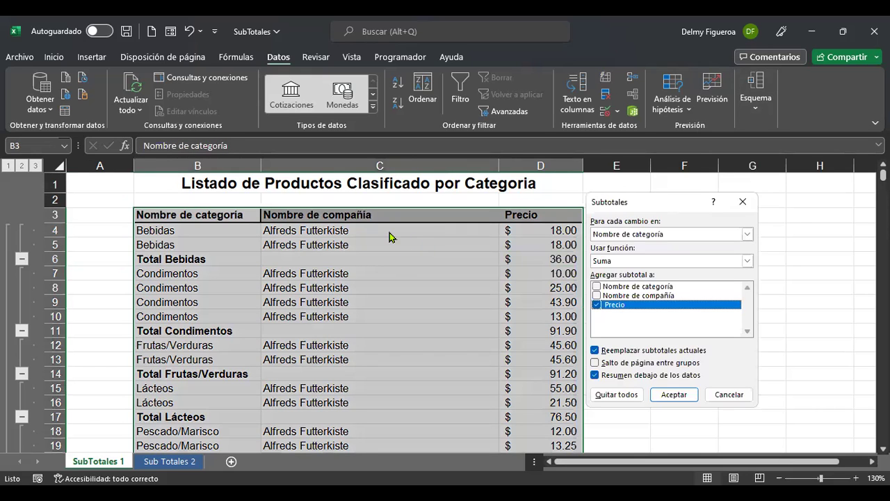
click(622, 235)
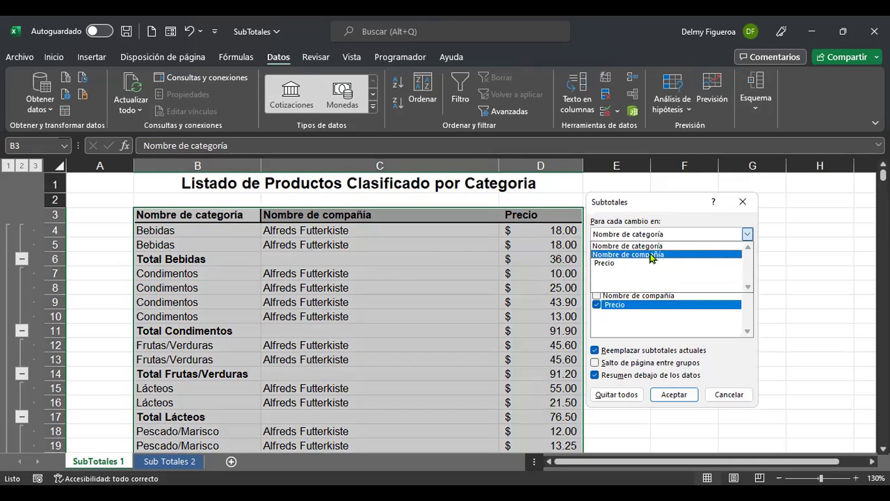
click(626, 255)
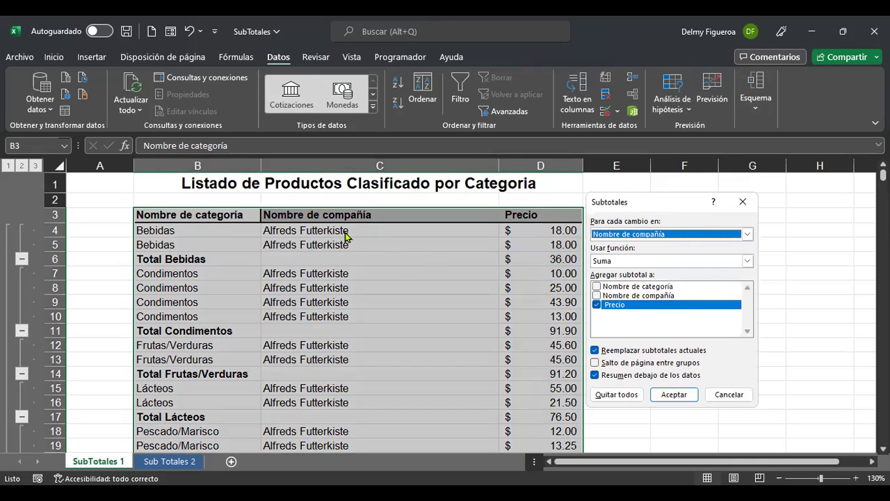
click(622, 262)
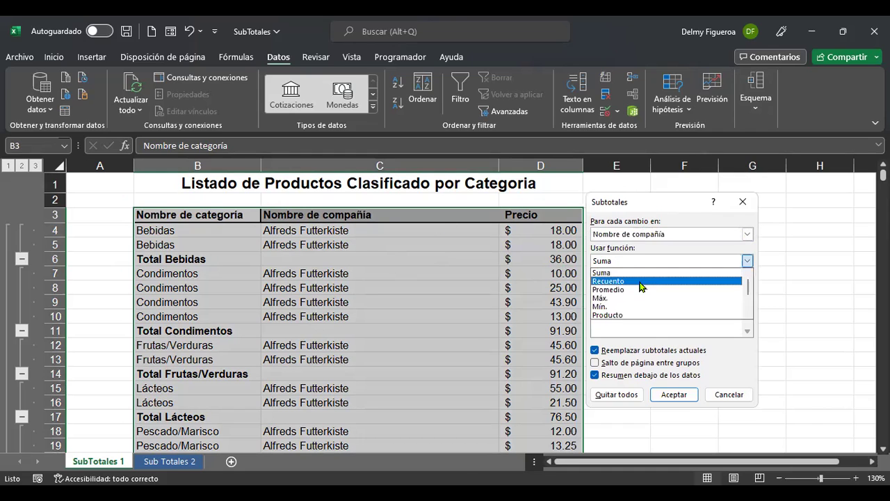
click(644, 286)
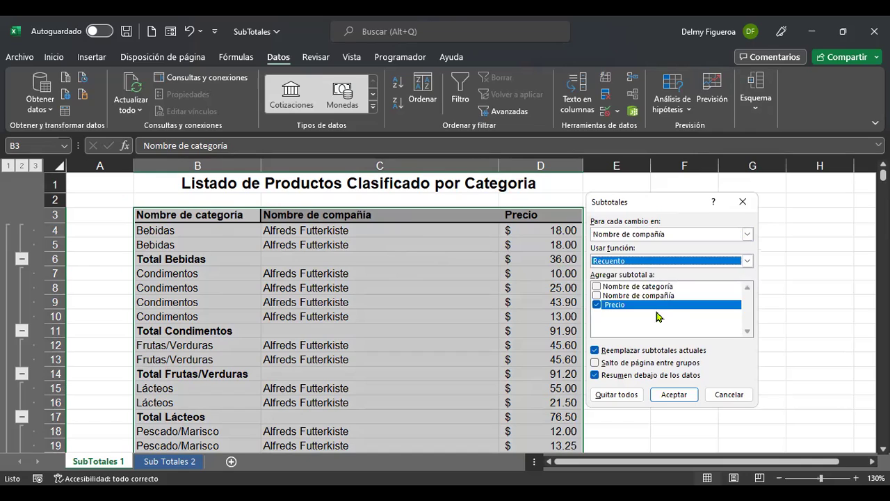
click(597, 305)
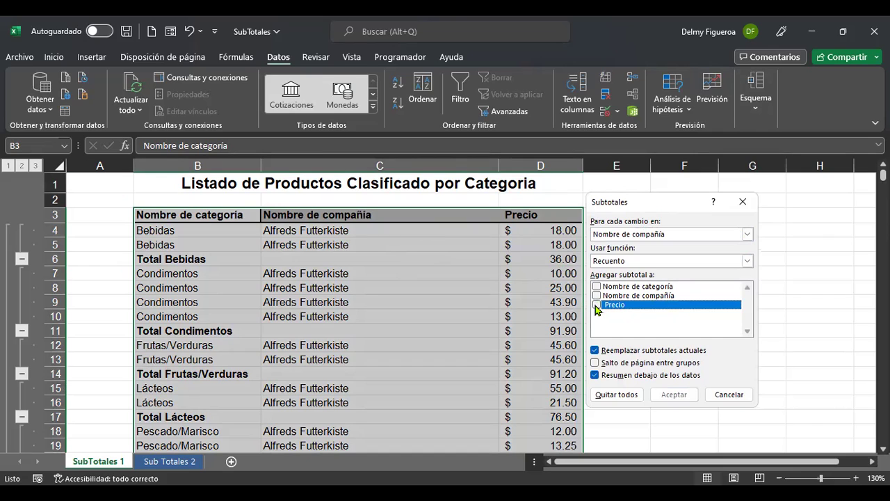
click(597, 295)
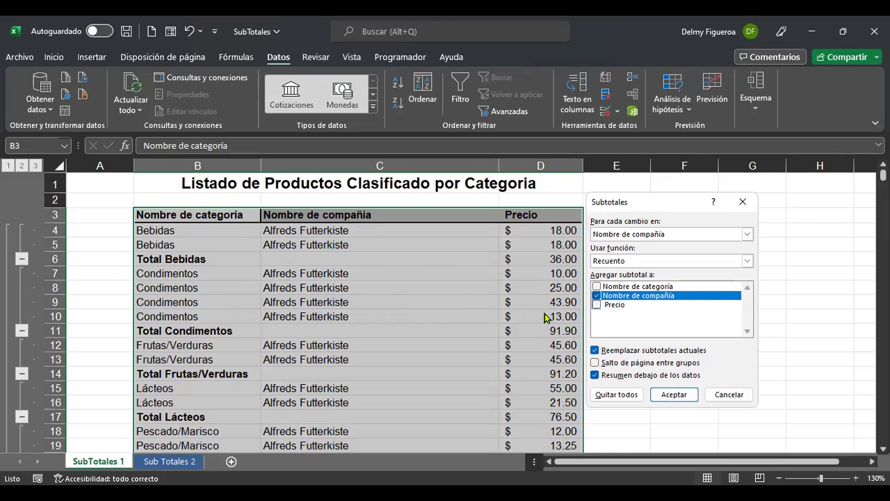
click(597, 286)
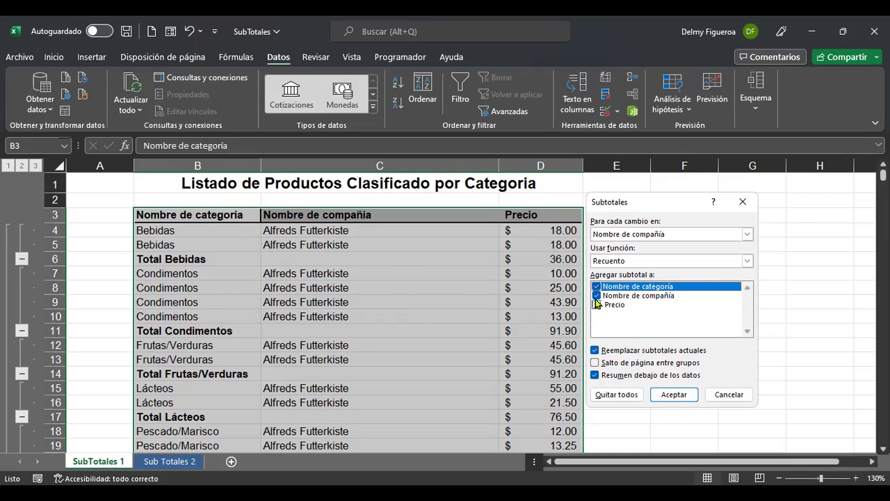
click(597, 296)
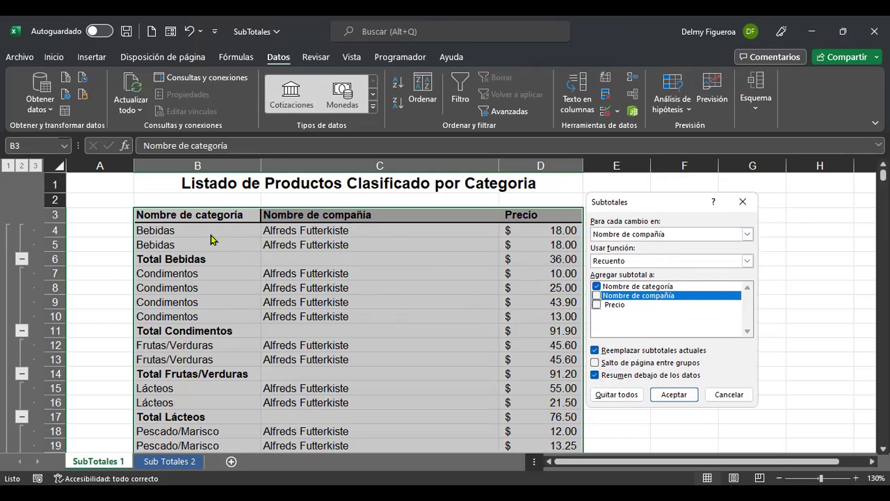
click(675, 396)
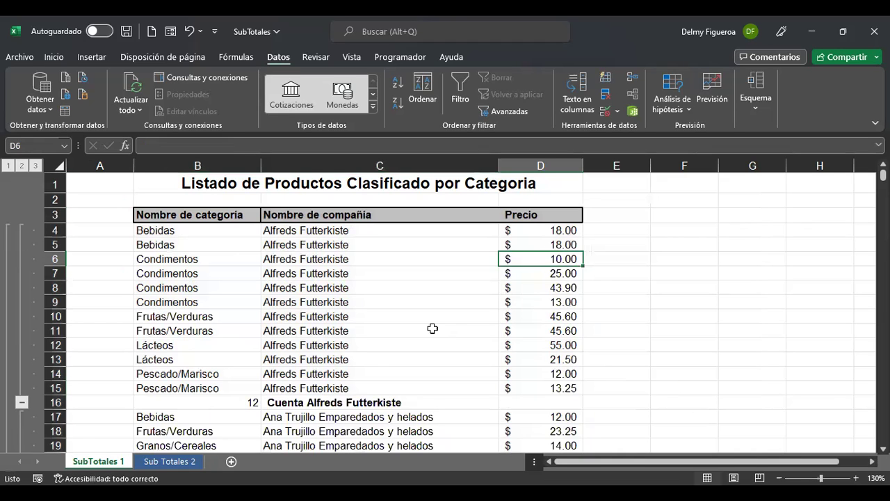
Step: Examine the first company's count label in C16 and its subtotal formula in B16
scroll(308, 260, down, 1)
scroll(322, 251, up, 1)
click(348, 403)
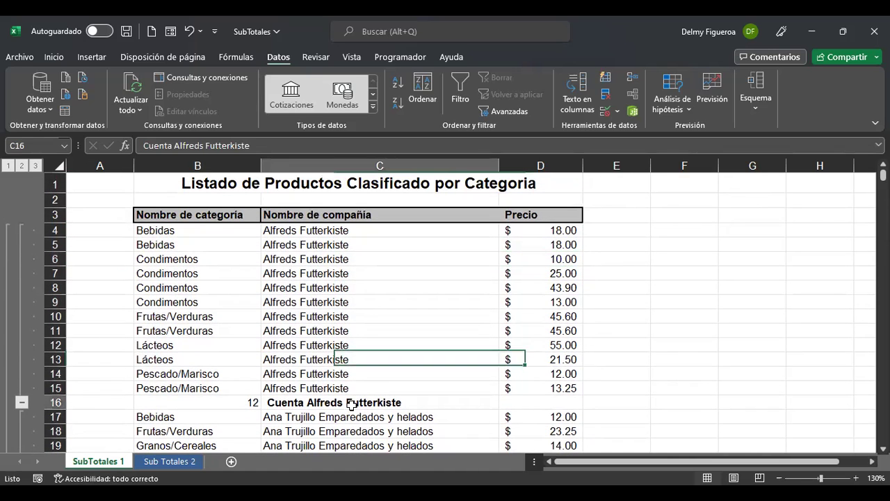
click(202, 403)
scroll(357, 346, down, 1)
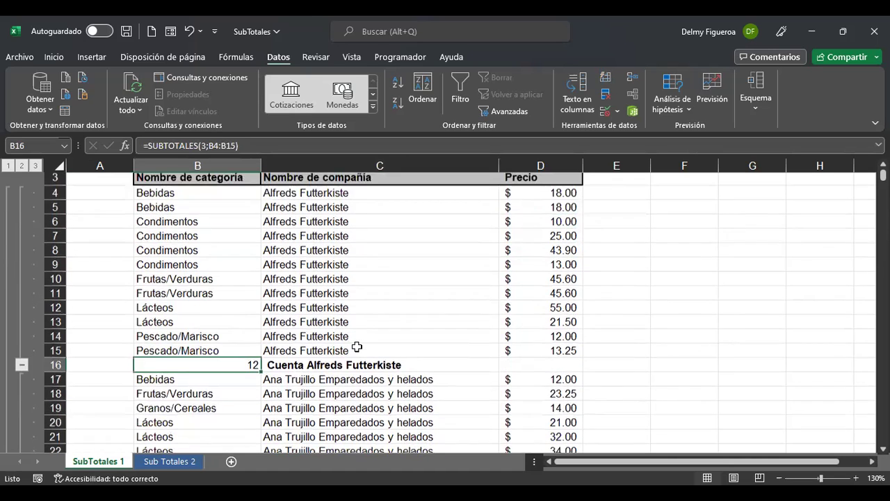
Step: Examine the count labels in C27 and C45 and the subtotal formula in B45 for the following companies
scroll(357, 347, down, 3)
click(337, 387)
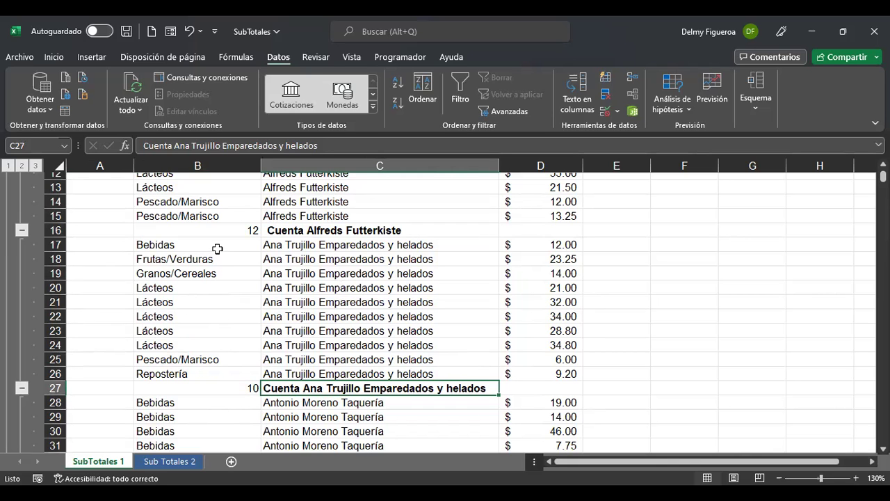
scroll(370, 346, down, 2)
scroll(369, 346, down, 6)
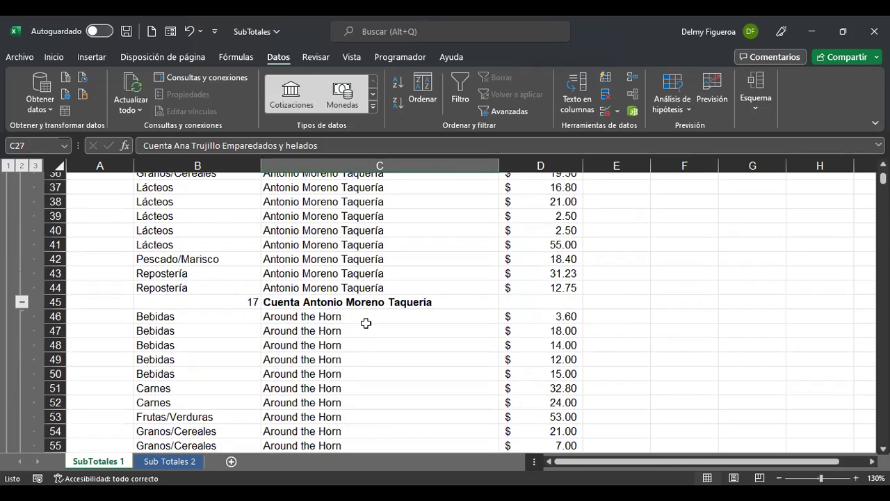
click(366, 302)
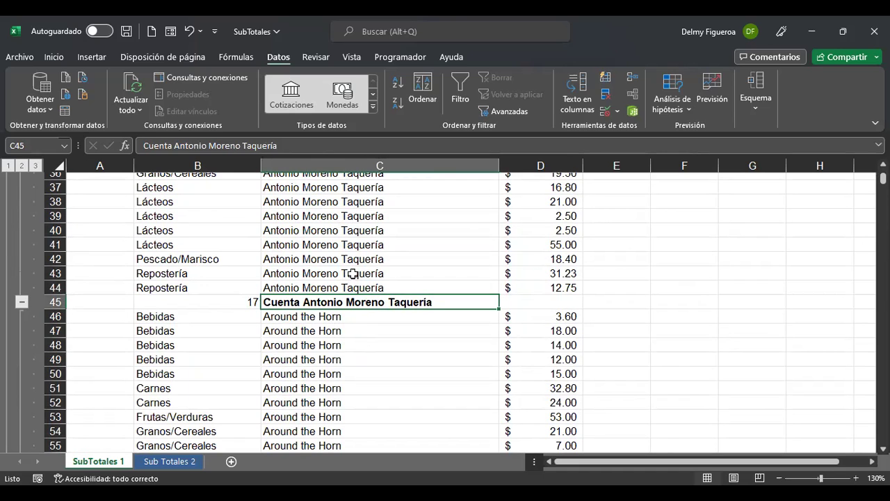
click(193, 298)
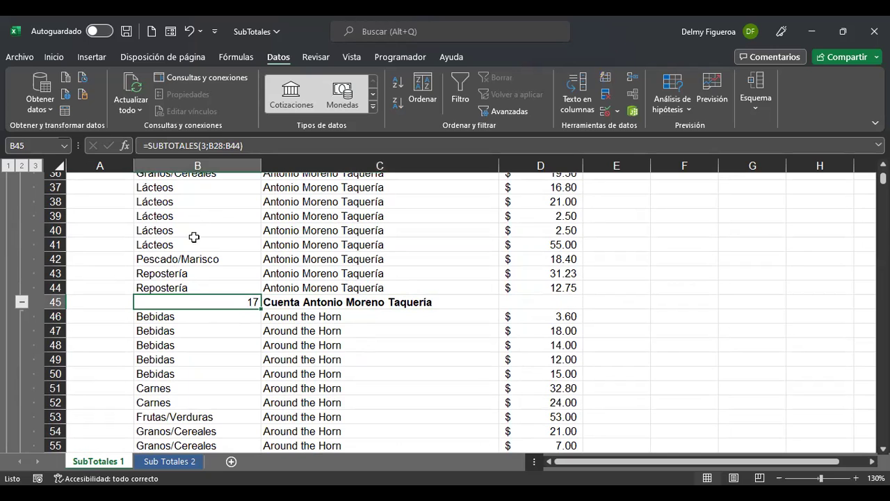
scroll(202, 367, down, 8)
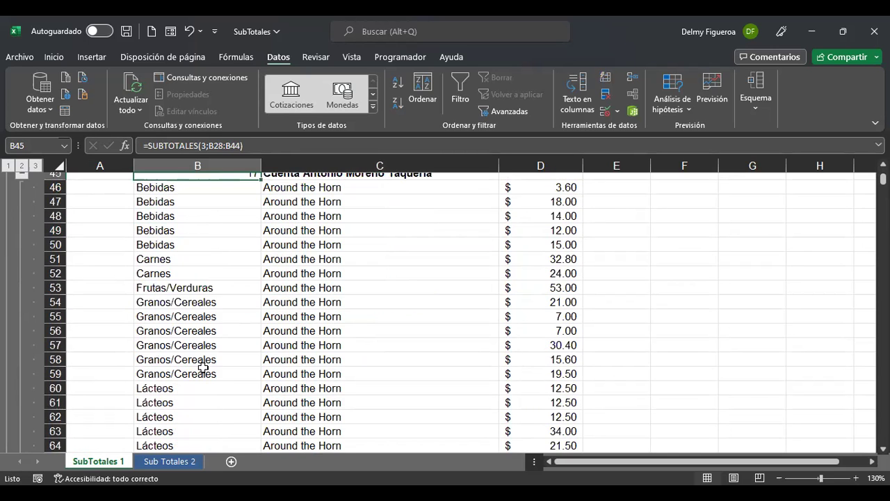
scroll(202, 367, up, 6)
scroll(202, 368, up, 14)
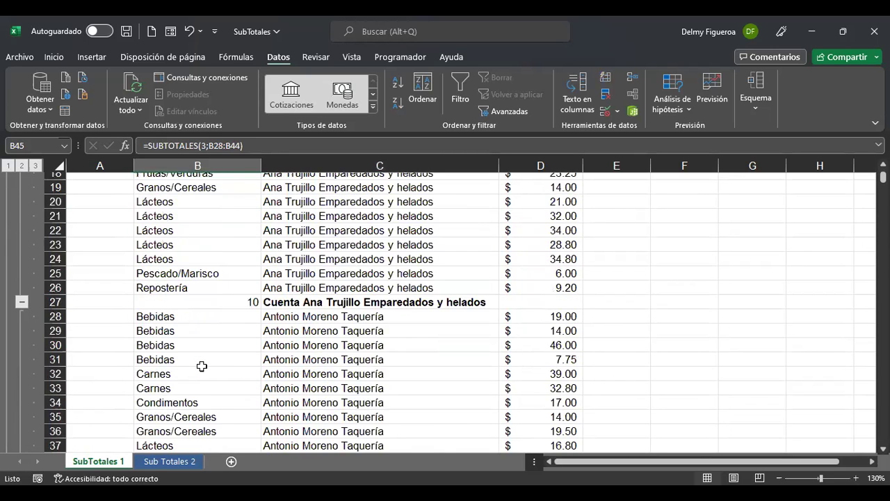
Step: Add a Promedio of Precio at each change in Nombre de categoría, without replacing the current subtotals
click(359, 287)
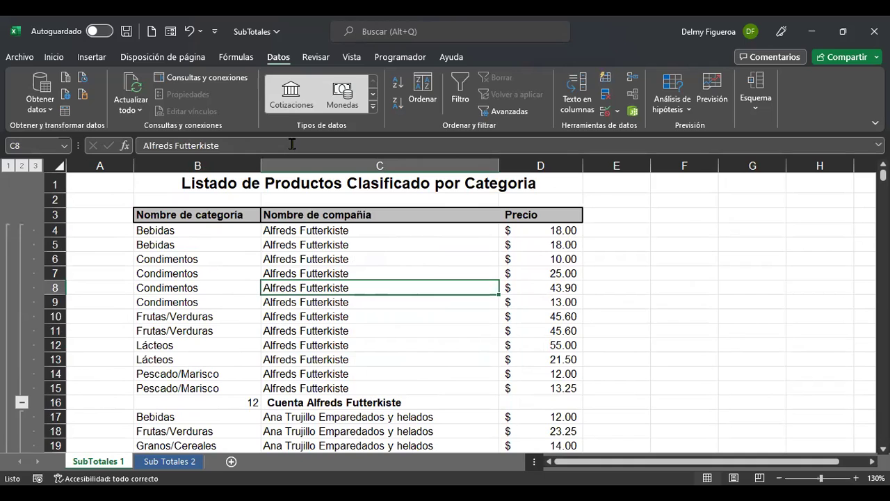
click(756, 94)
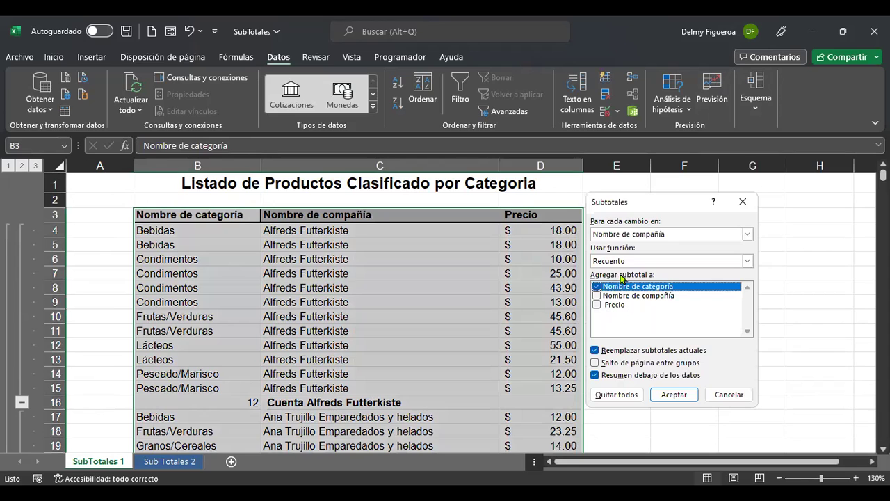
click(633, 261)
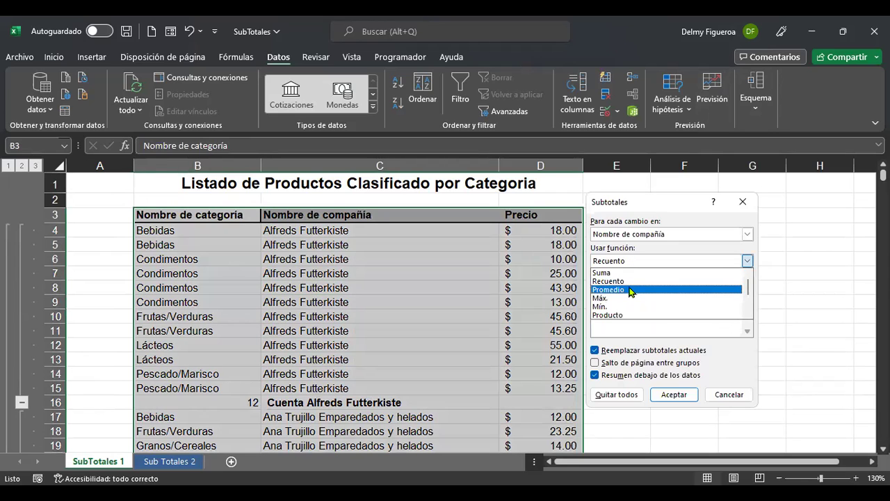
click(627, 291)
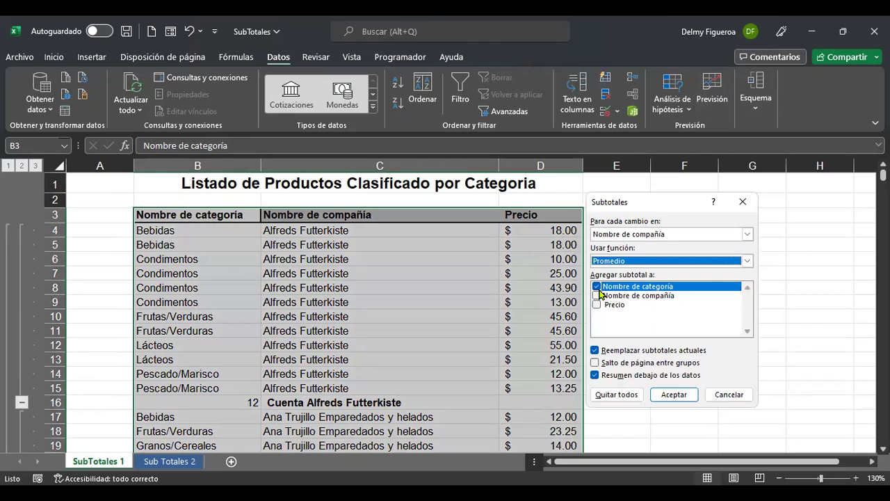
click(596, 286)
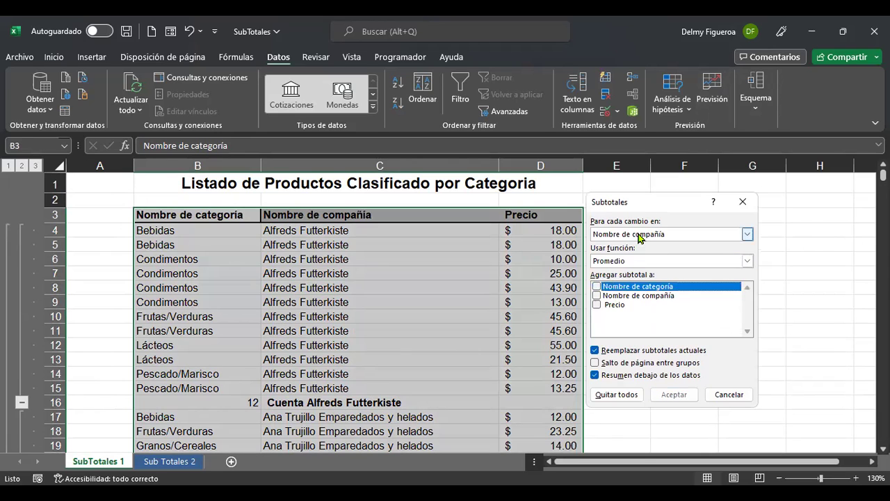
click(641, 236)
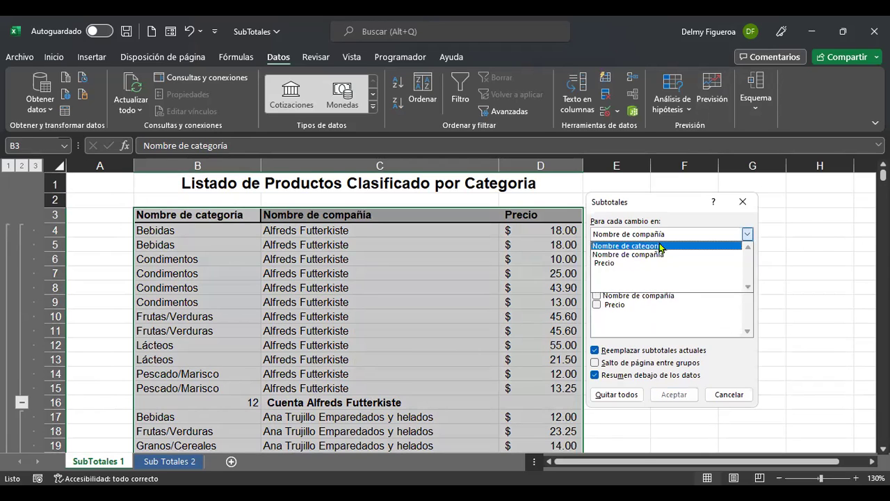
click(660, 247)
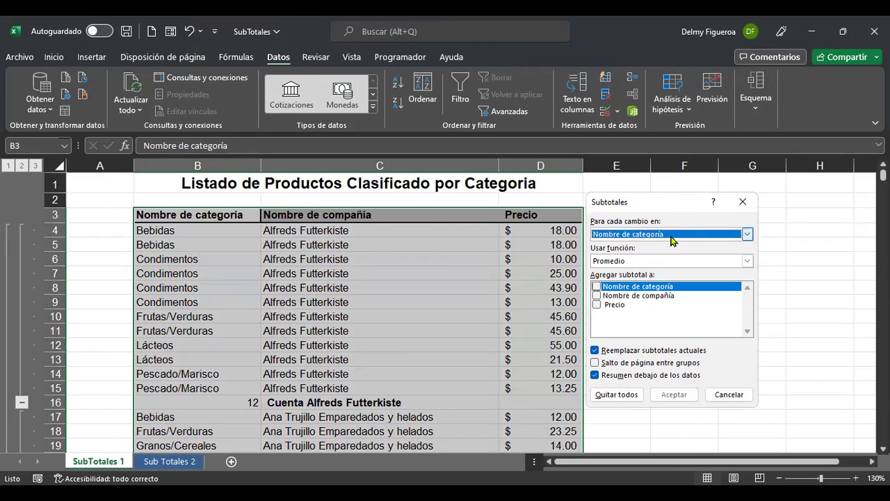
click(597, 305)
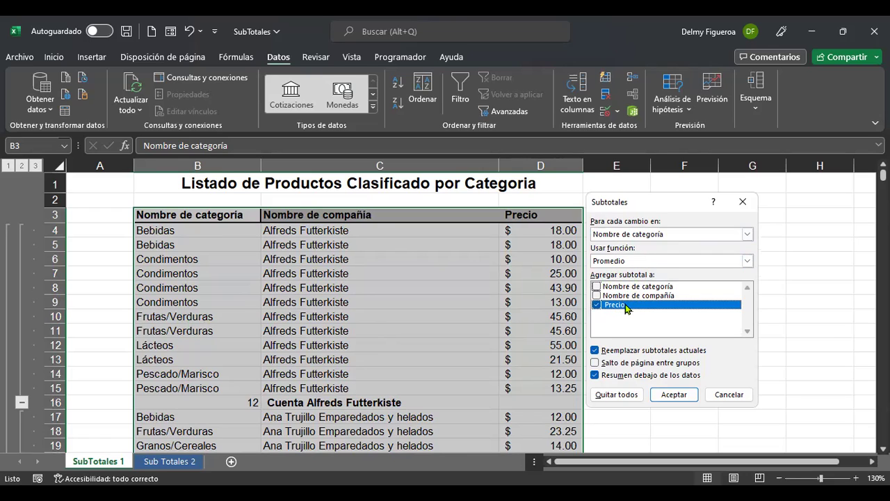
click(595, 352)
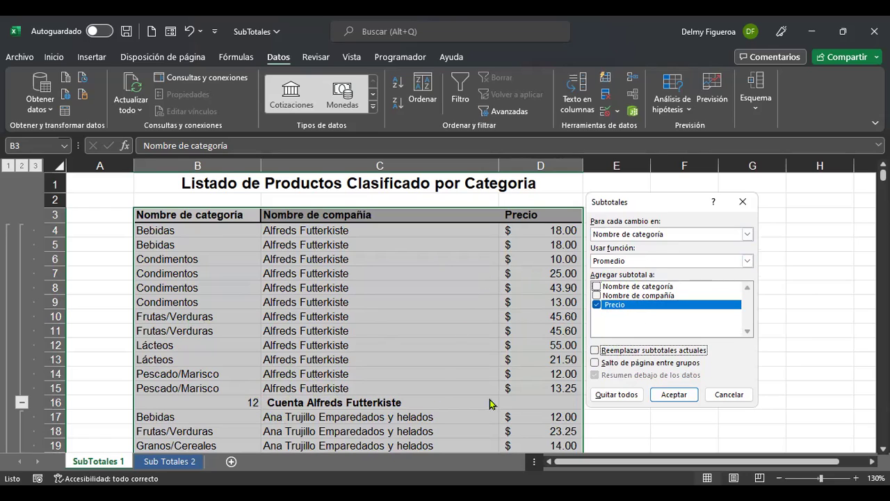
click(682, 397)
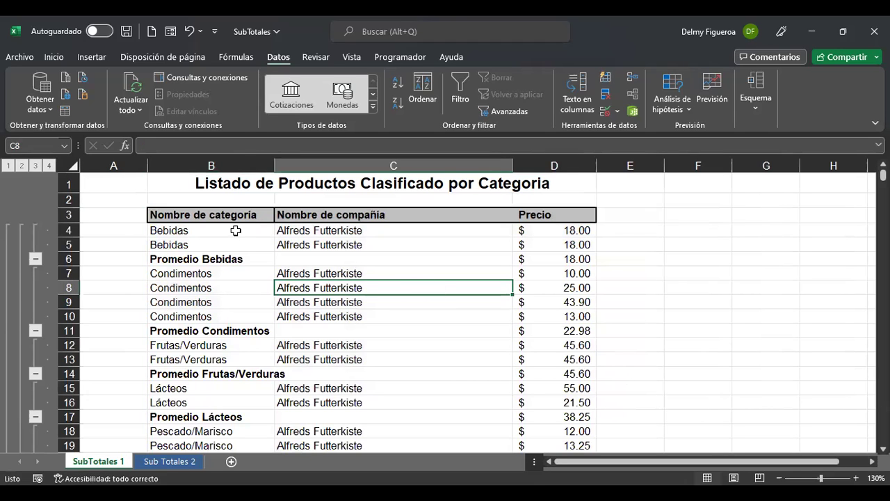
Step: Examine the Promedio Bebidas label in B6 and the average formulas in D6 and D11
click(231, 258)
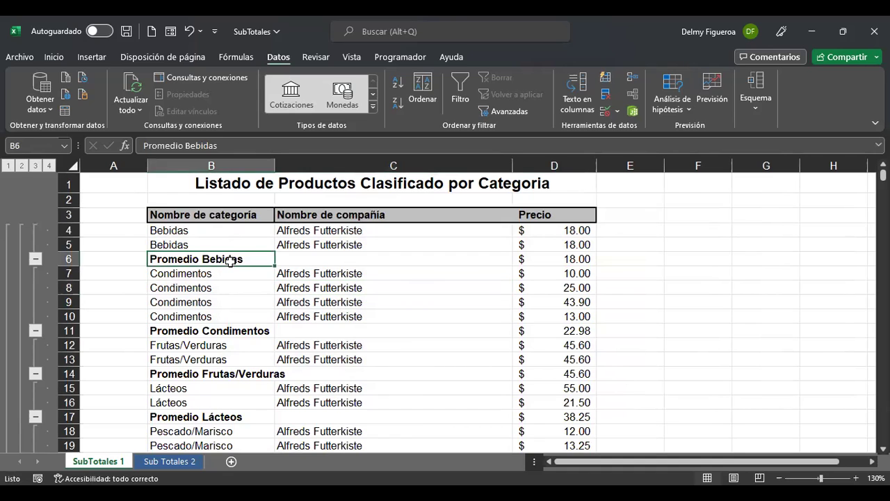
click(576, 259)
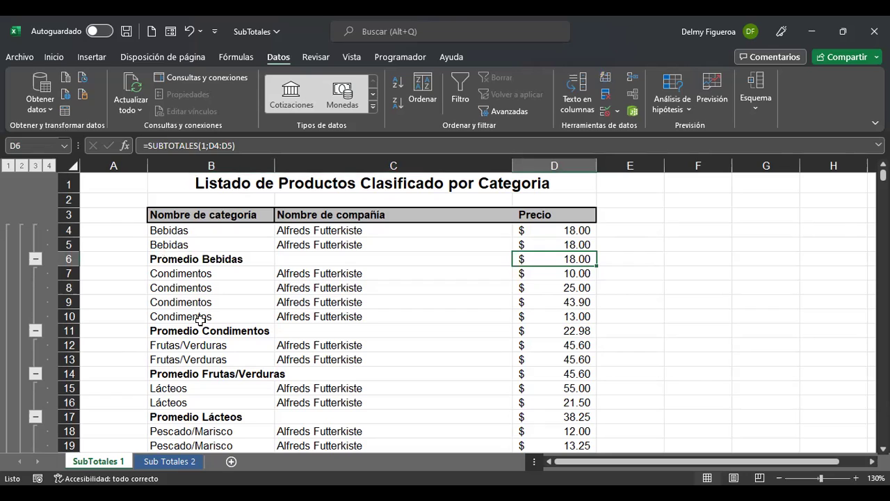
click(561, 330)
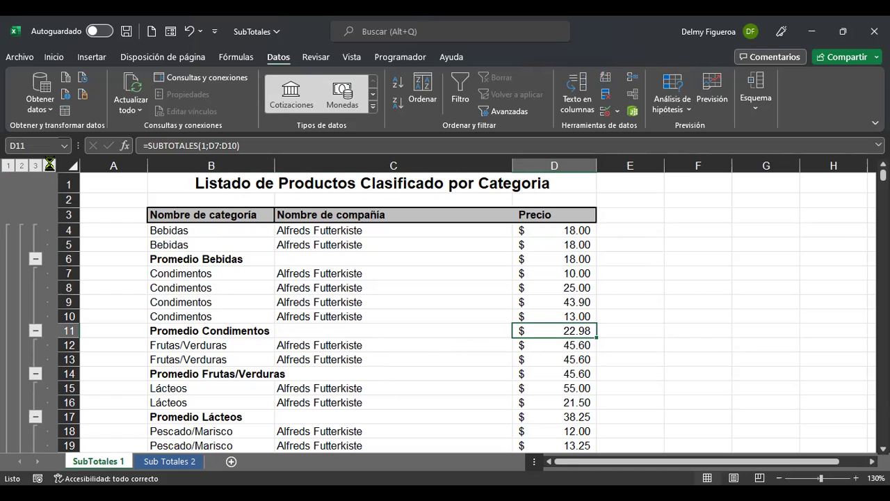
Step: Examine the first company's count in row 21, the average label in B20, and the nested subtotals of the following companies
scroll(410, 315, down, 5)
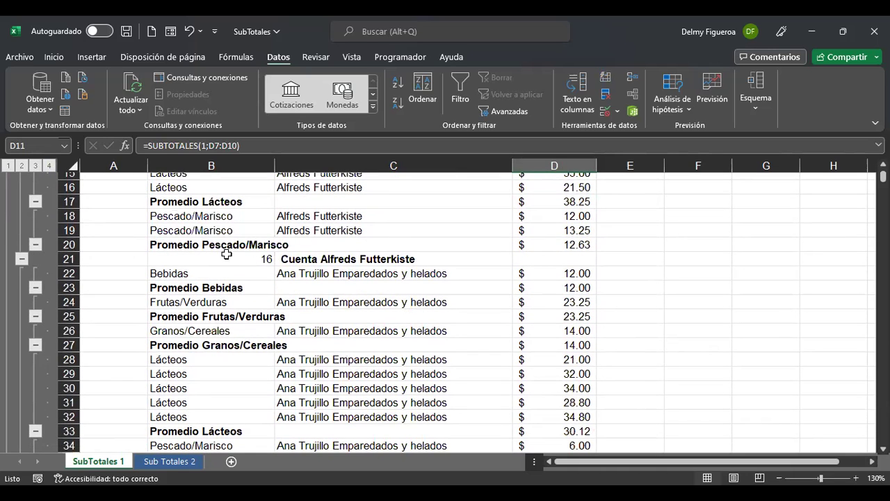
click(311, 259)
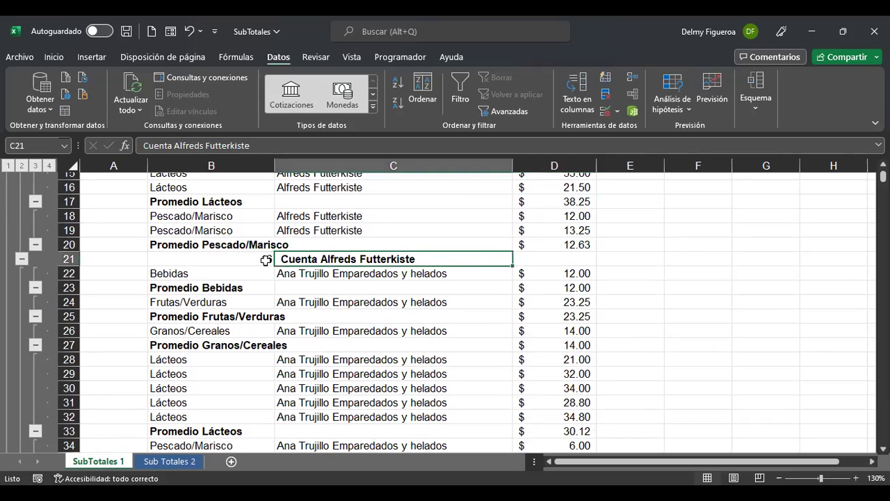
click(254, 259)
click(321, 261)
click(213, 244)
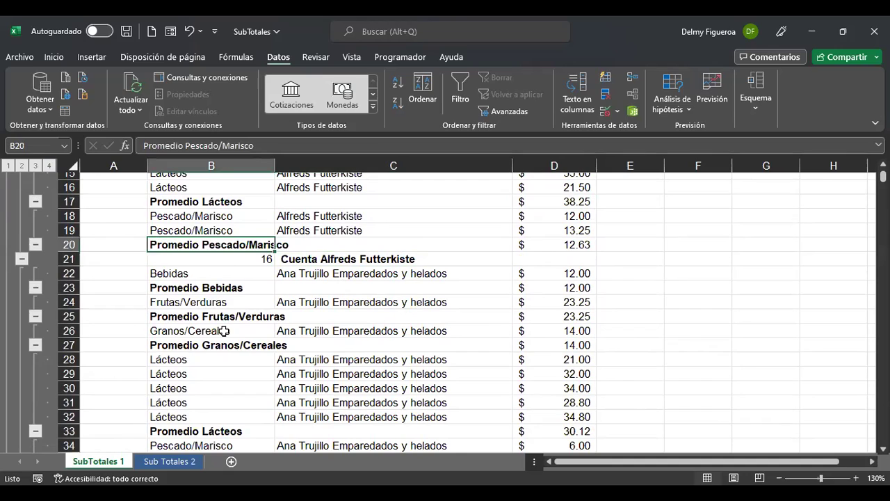
scroll(252, 354, down, 4)
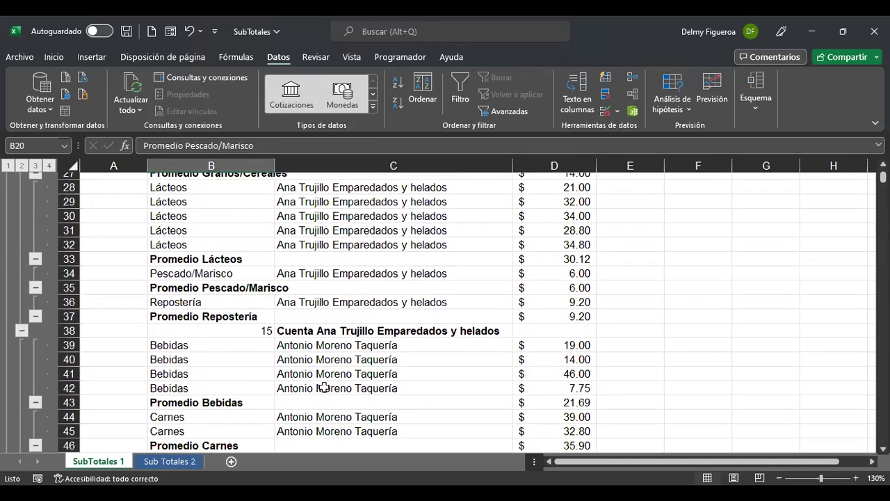
scroll(354, 356, down, 5)
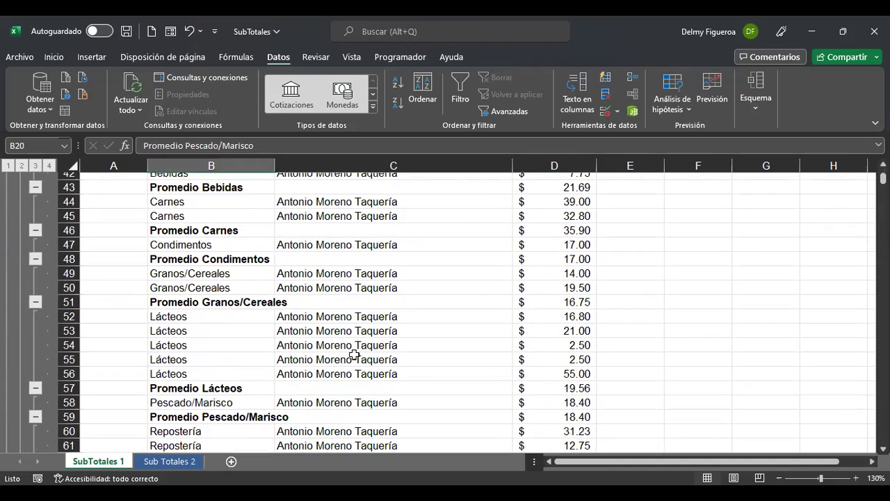
scroll(339, 359, down, 1)
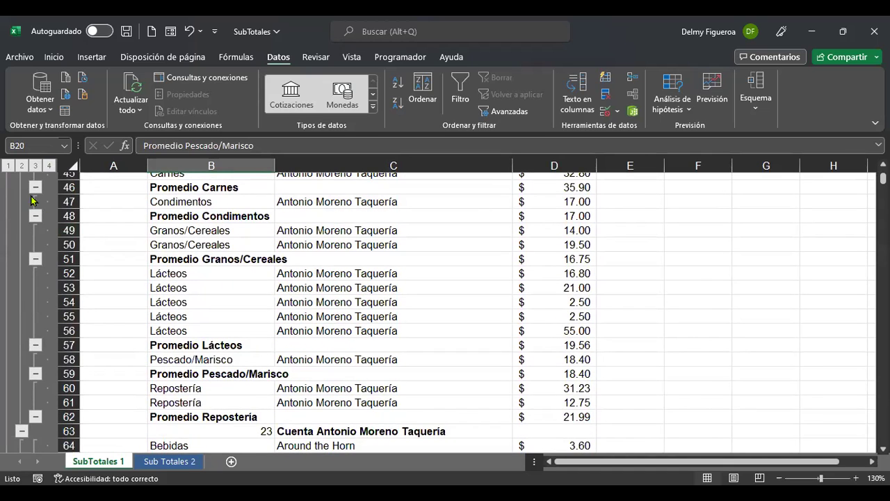
Step: Review the combined averages and counts at outline levels 3, 2 and 1, and return to level 4 detail
click(37, 167)
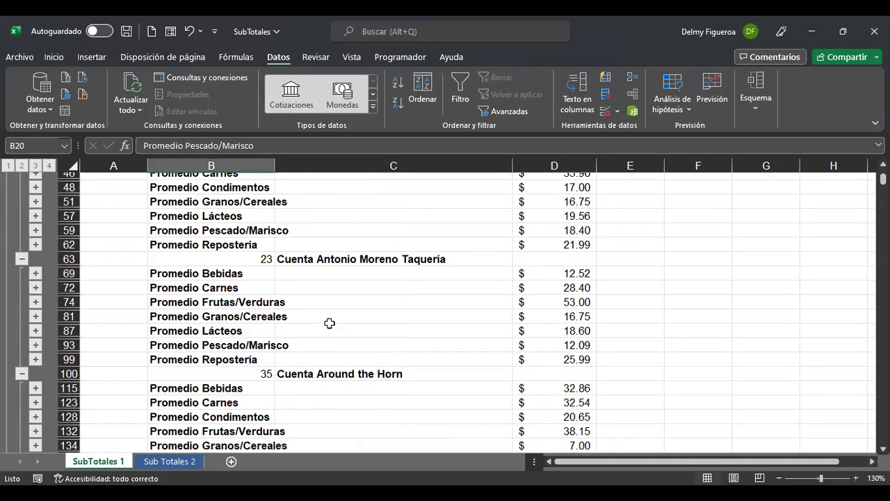
scroll(287, 327, up, 7)
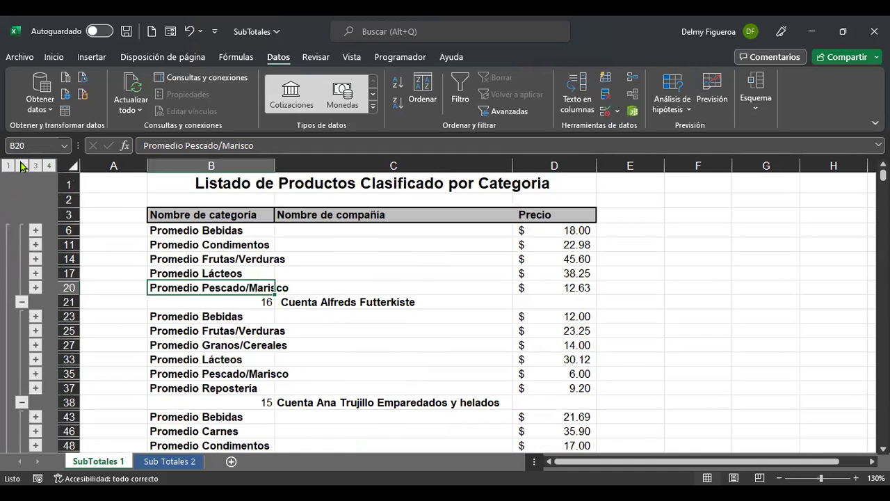
click(22, 166)
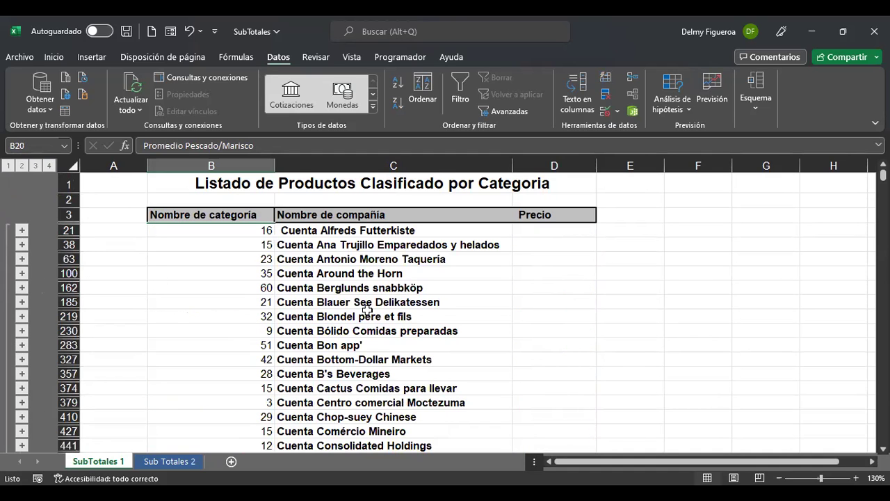
click(7, 166)
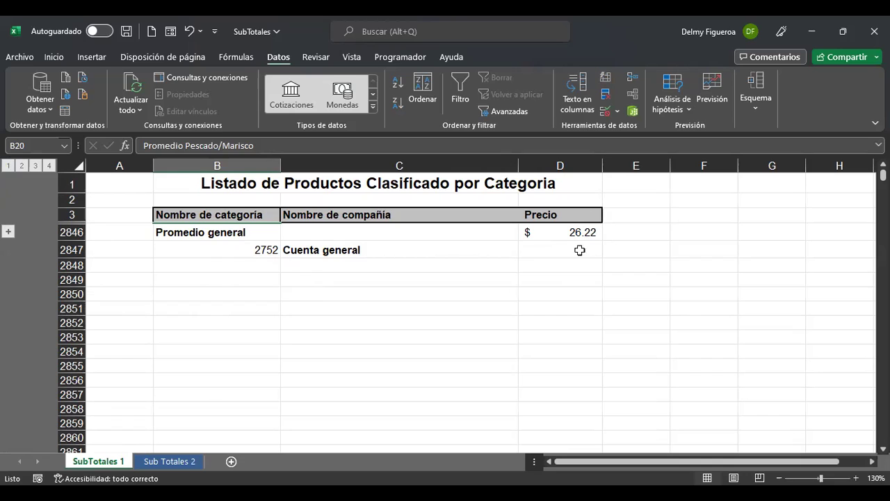
click(21, 167)
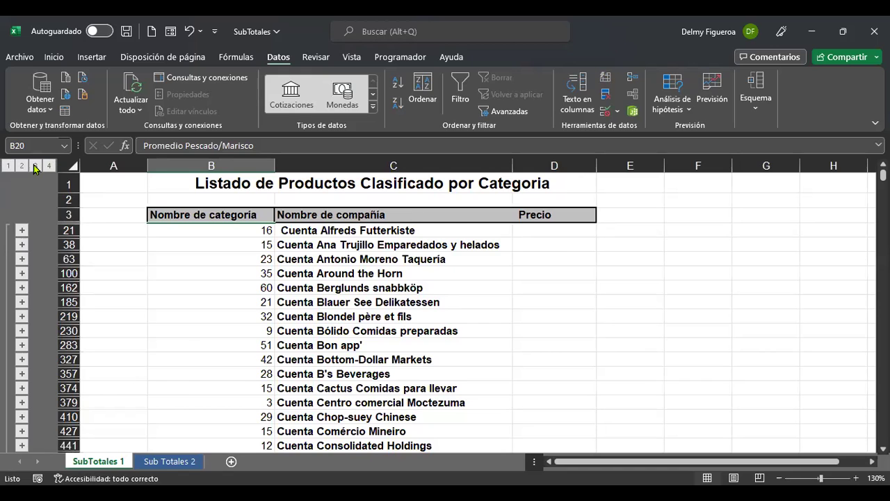
click(34, 167)
click(48, 167)
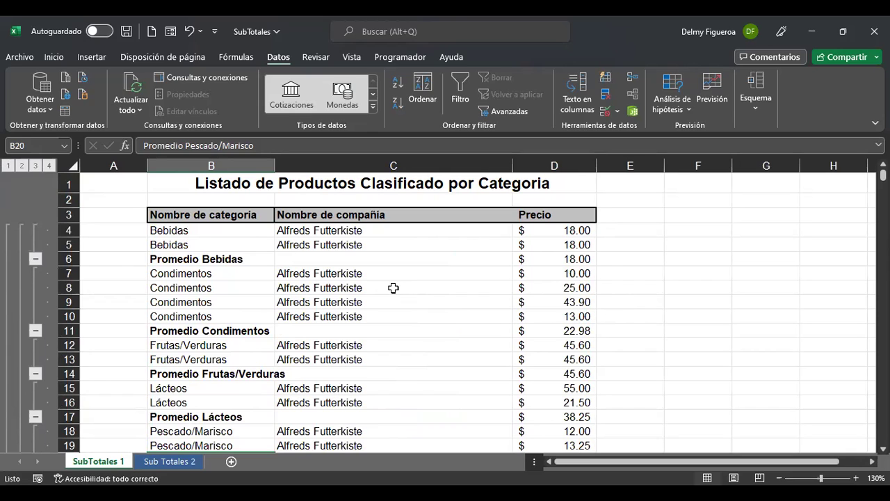
Step: Add another Promedio of Precio by Nombre de categoría with Salto de página entre grupos enabled, keeping the current subtotals, and look over the page breaks
click(756, 94)
click(783, 160)
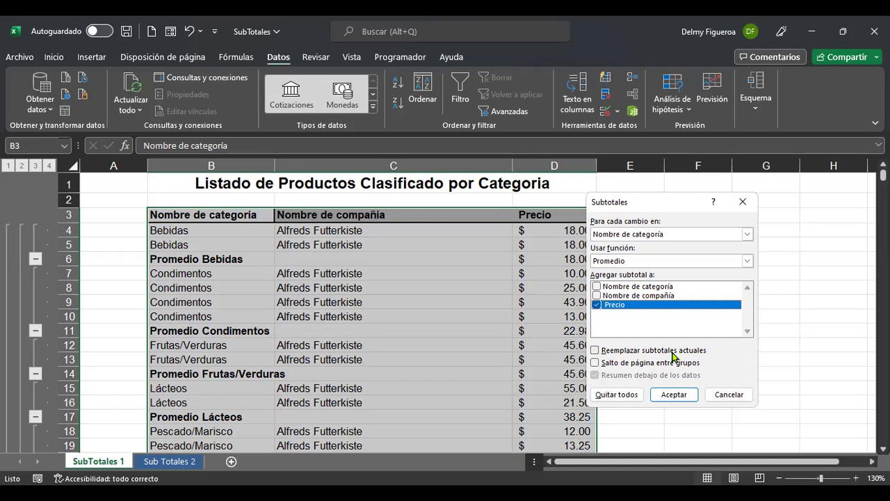
click(610, 366)
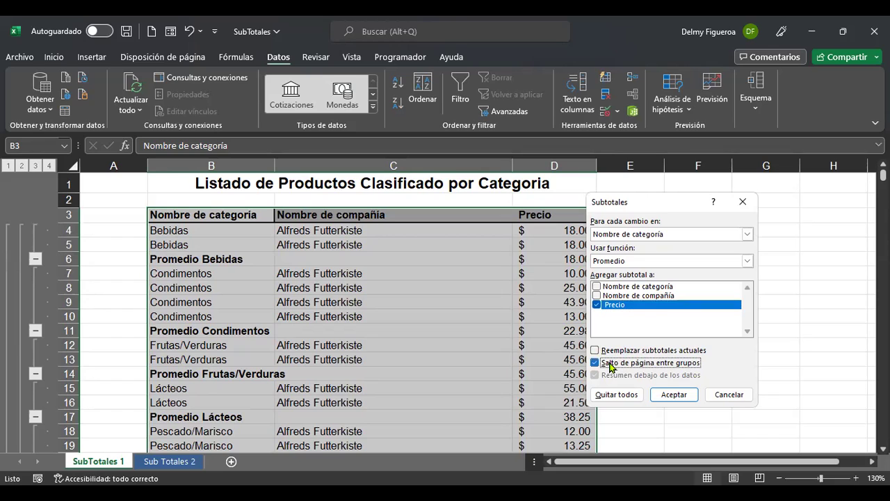
click(674, 394)
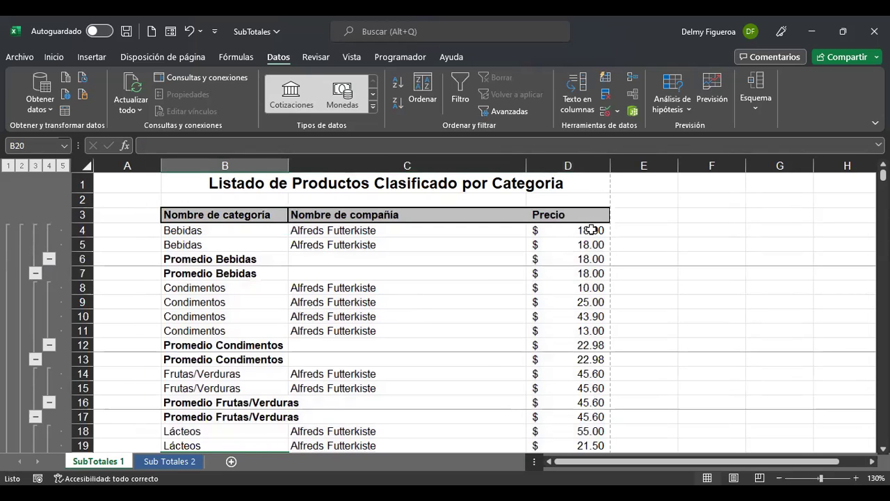
scroll(588, 330, down, 14)
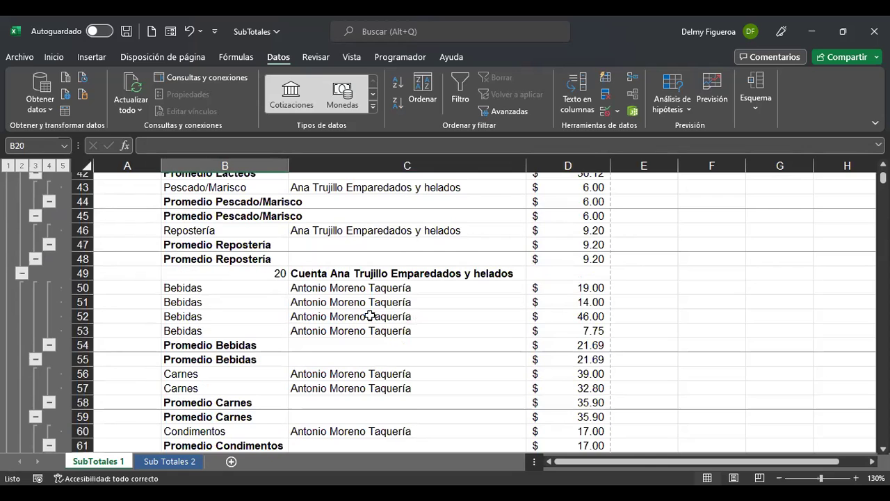
scroll(348, 315, up, 14)
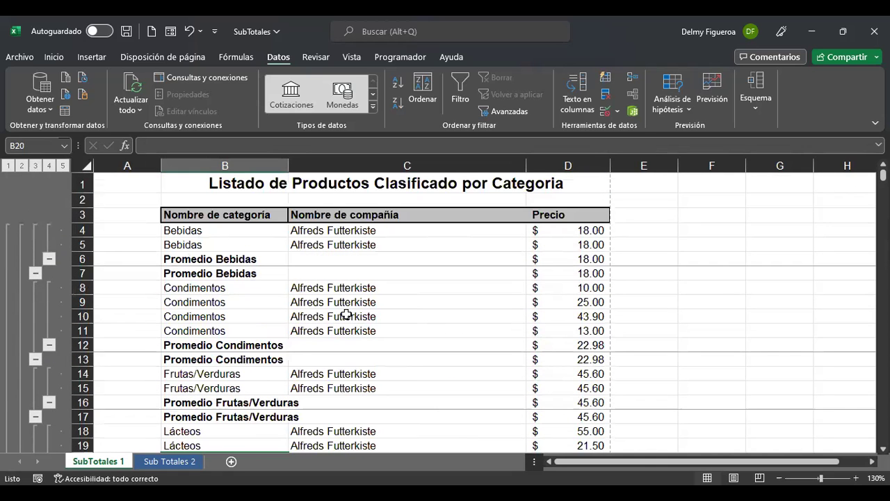
Step: Add Vista previa de impresión e Imprimir to the Quick Access Toolbar, preview the first two pages, and return to the worksheet
click(216, 32)
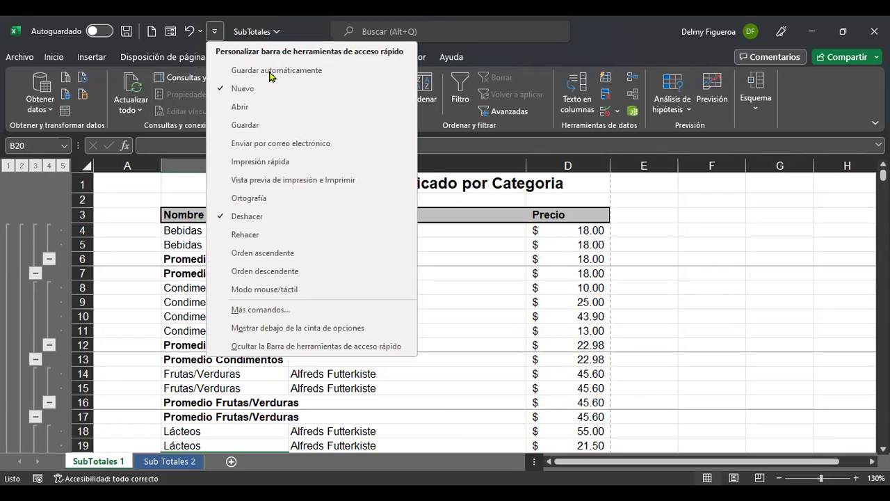
click(331, 185)
click(216, 31)
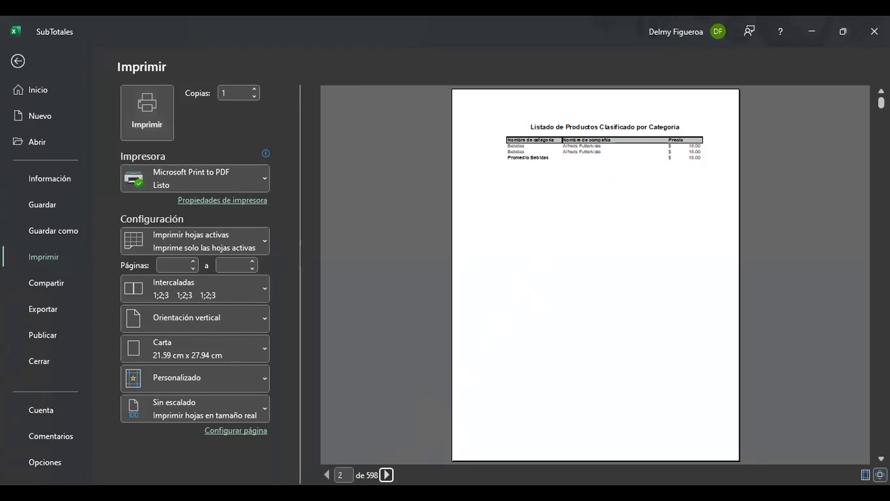
click(387, 475)
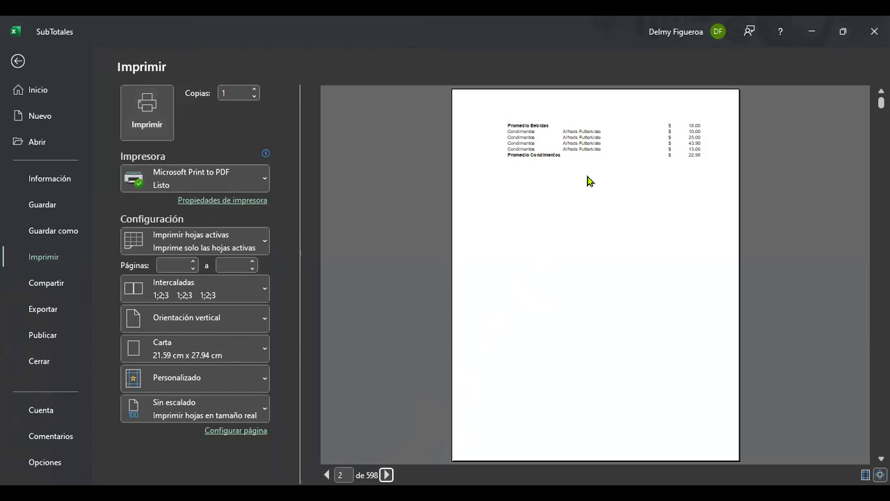
key(Escape)
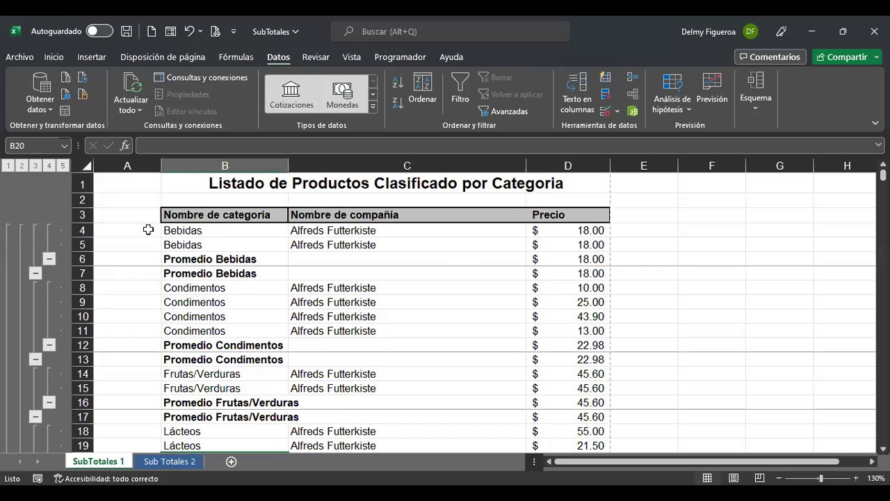
Step: Collapse the outline to level 3 to show only the category averages and company counts
click(35, 166)
click(35, 166)
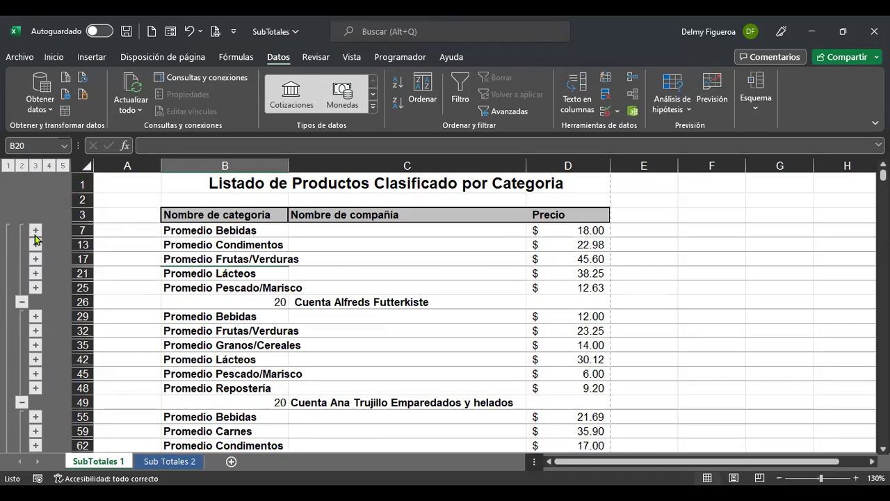
Step: Collapse the outline to level 1 and check the current Subtotal settings without applying anything
click(9, 166)
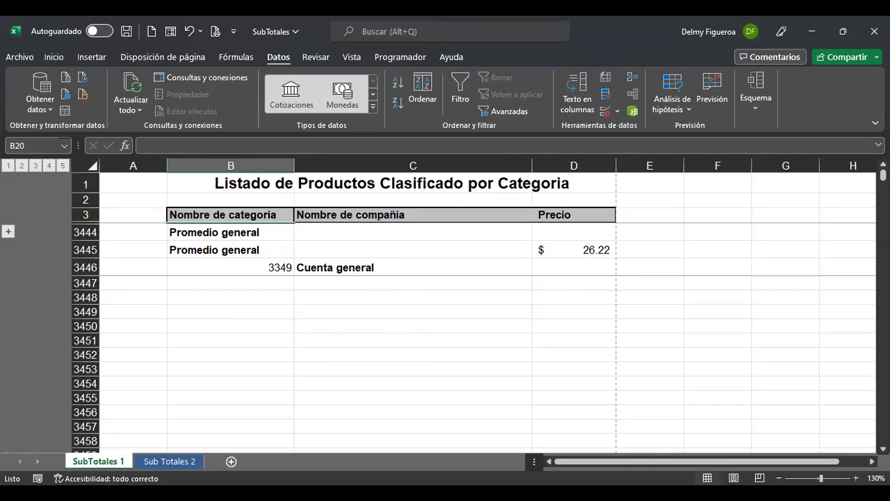
click(756, 105)
click(798, 157)
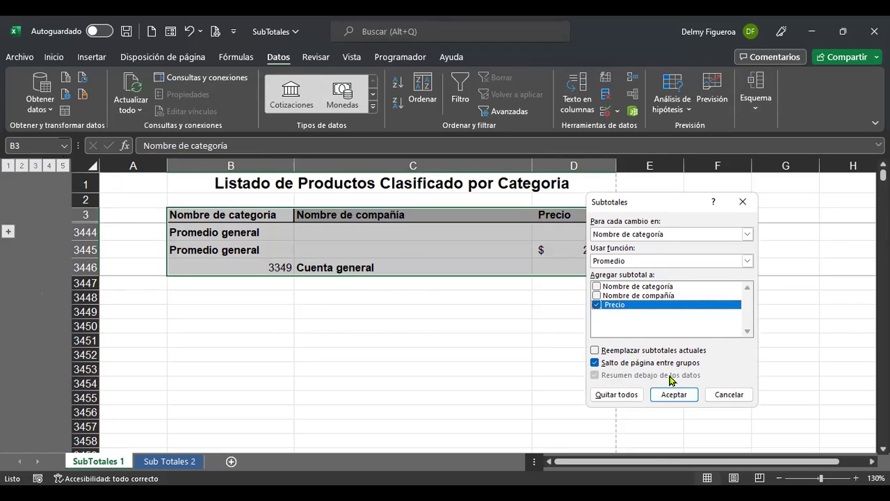
drag(737, 396, 604, 273)
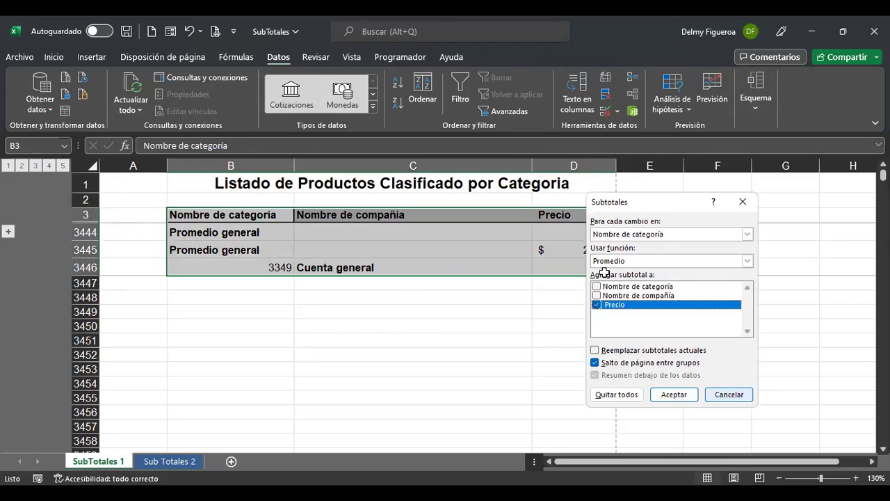
key(Escape)
click(339, 368)
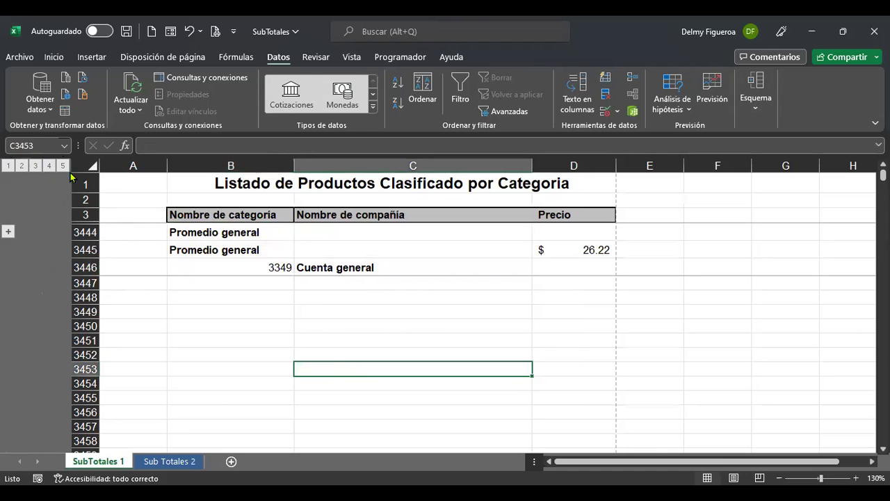
Step: Expand the outline to level 5 to show all the detail rows and return to cell A1
click(64, 166)
click(637, 362)
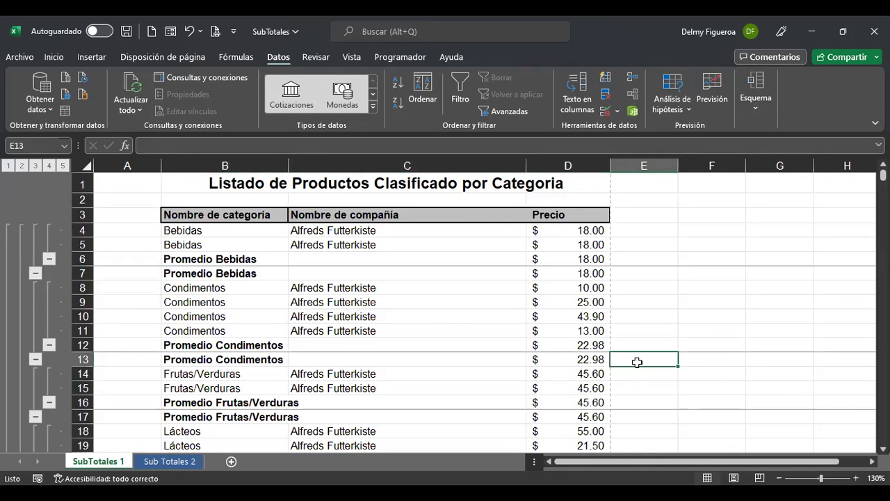
key(ctrl+Home)
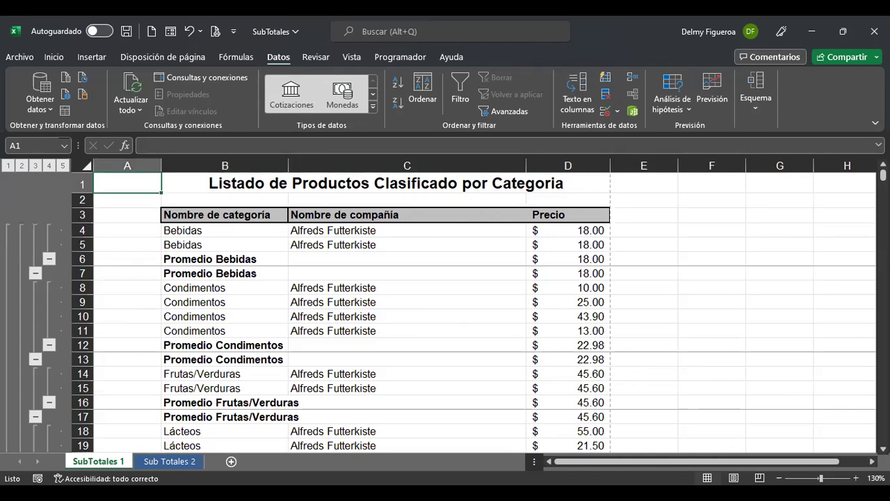
Step: Switch to the Sub Totales 2 sheet and enlarge the employee list to 130% zoom
click(186, 464)
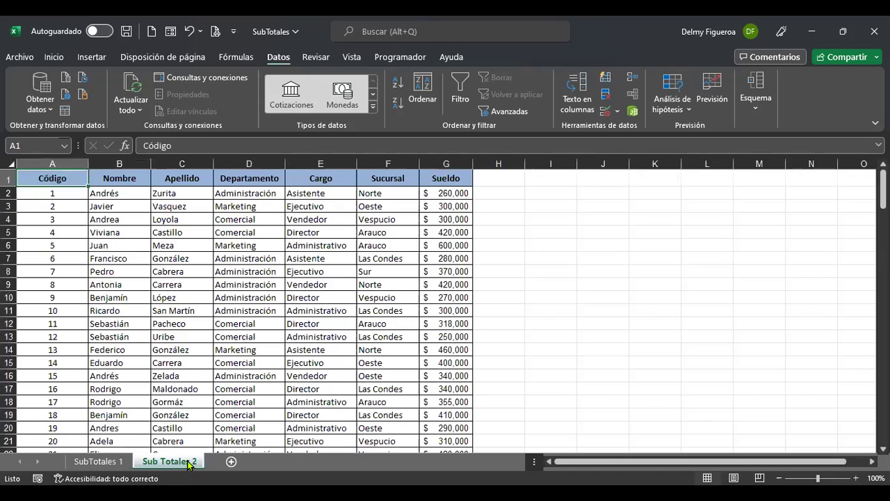
click(518, 338)
key(ctrl+Home)
scroll(536, 319, up, 2)
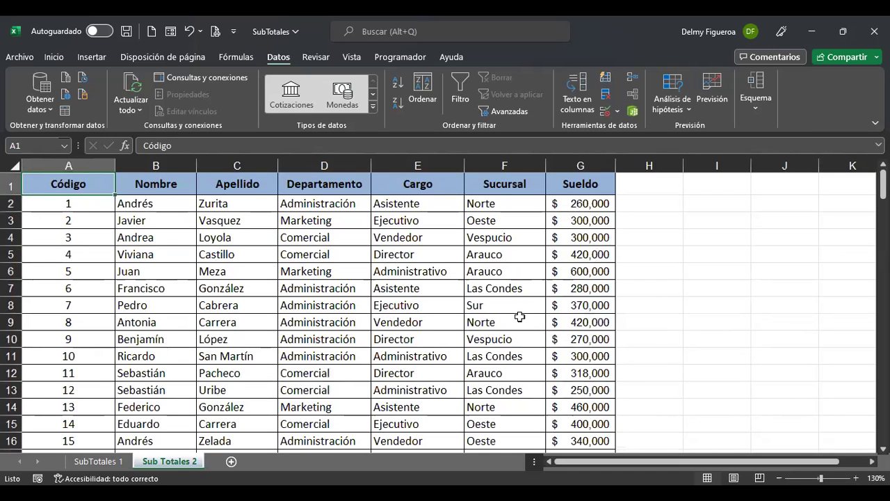
Step: Examine the employee list's Código, Nombre, Departamento, Cargo and Sucursal columns and how far its records extend
click(145, 204)
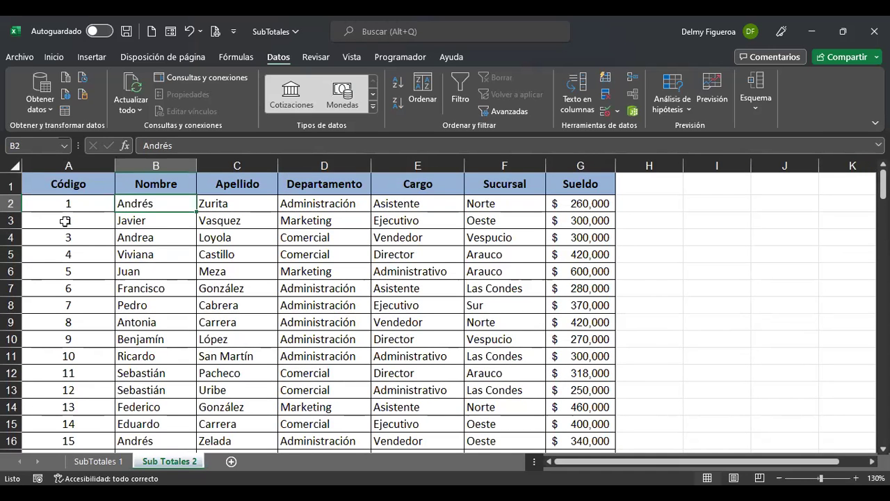
click(81, 237)
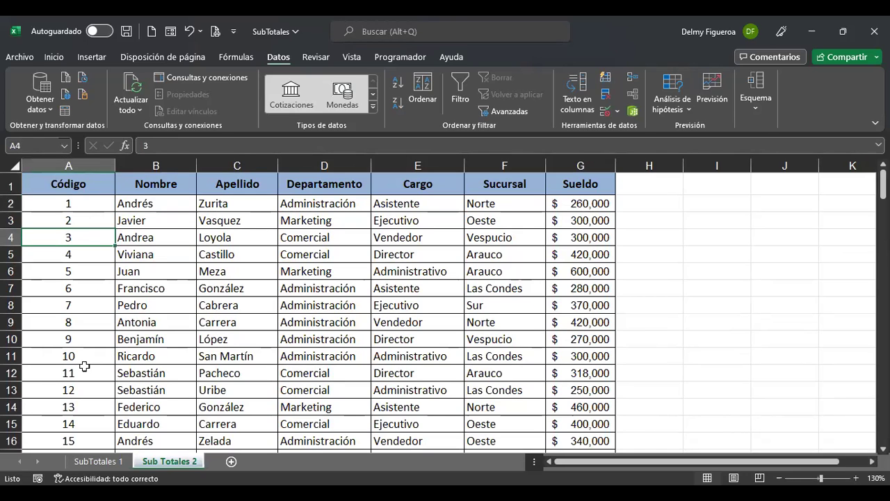
scroll(82, 366, down, 1)
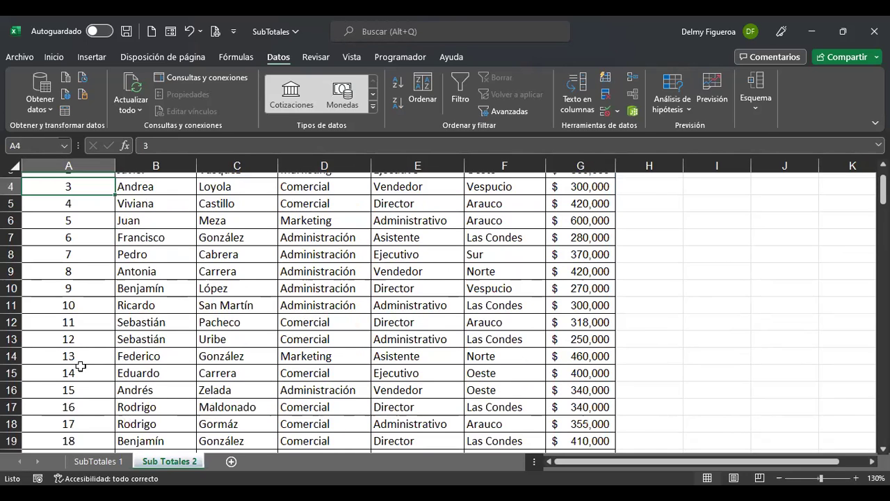
click(81, 366)
key(ctrl+Down)
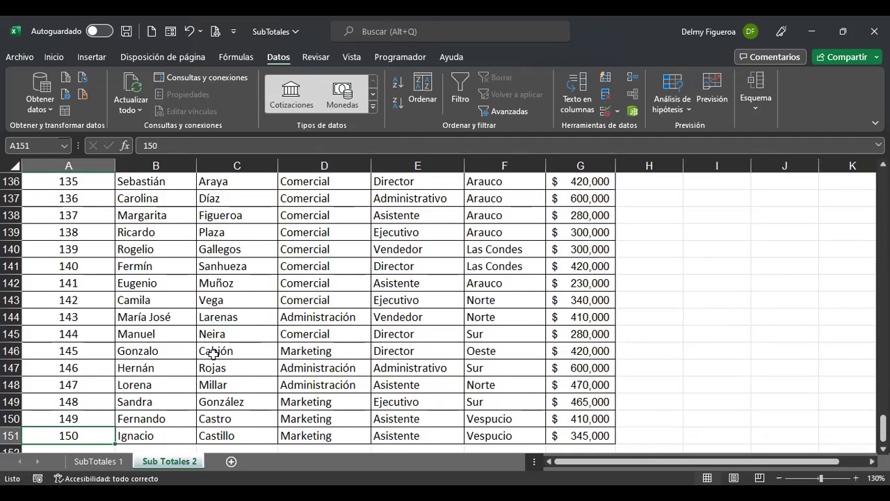
key(ctrl+Up)
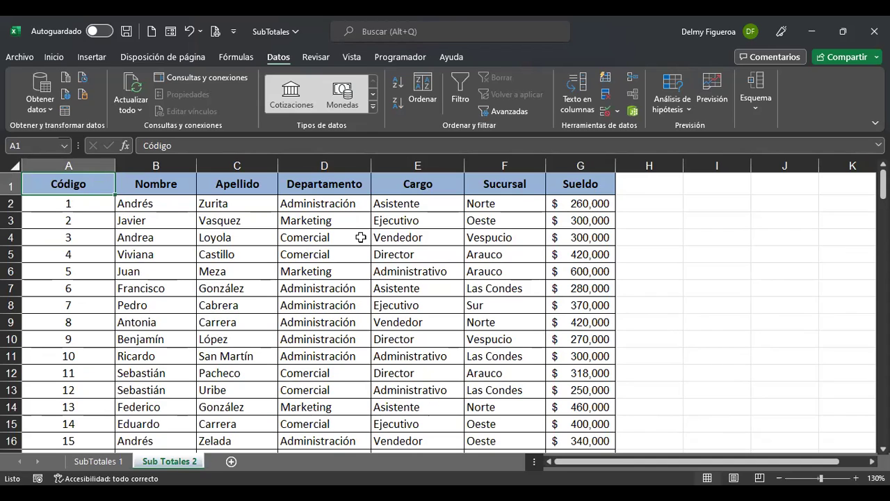
click(340, 203)
click(416, 204)
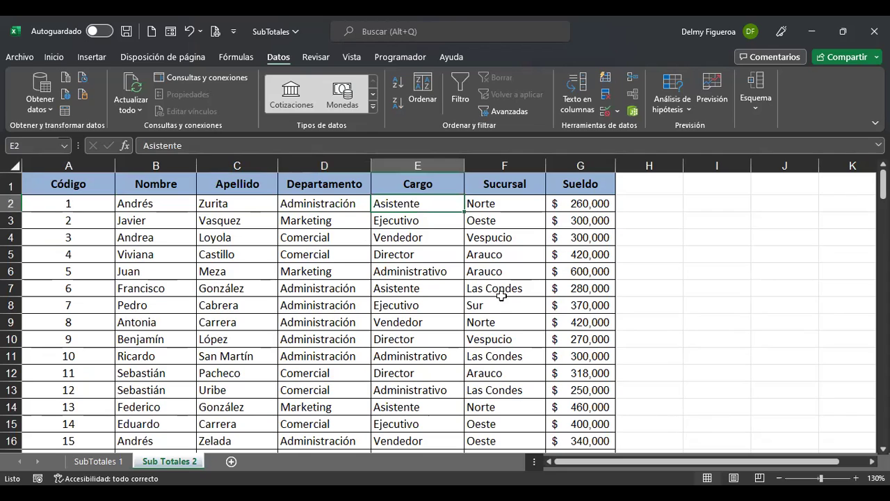
click(523, 255)
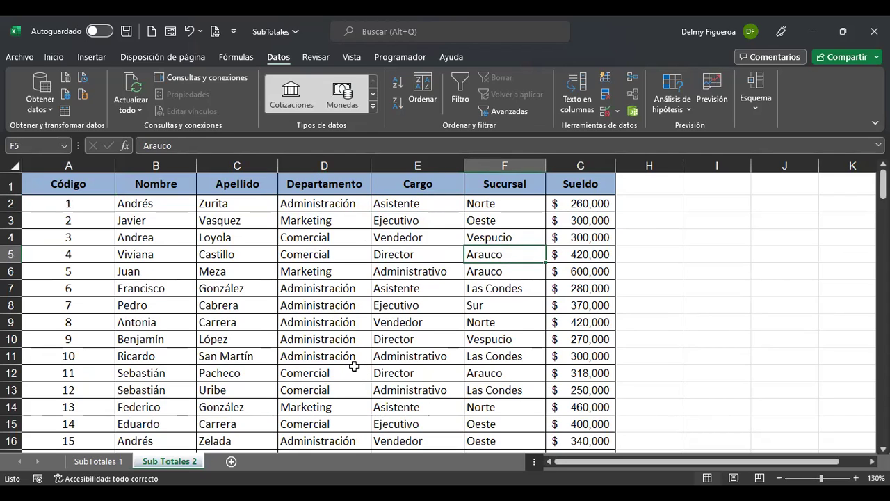
click(162, 204)
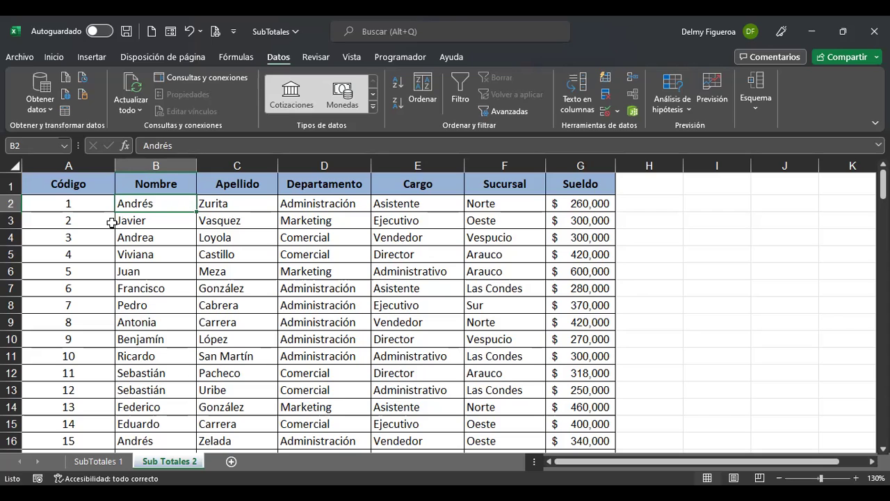
click(88, 204)
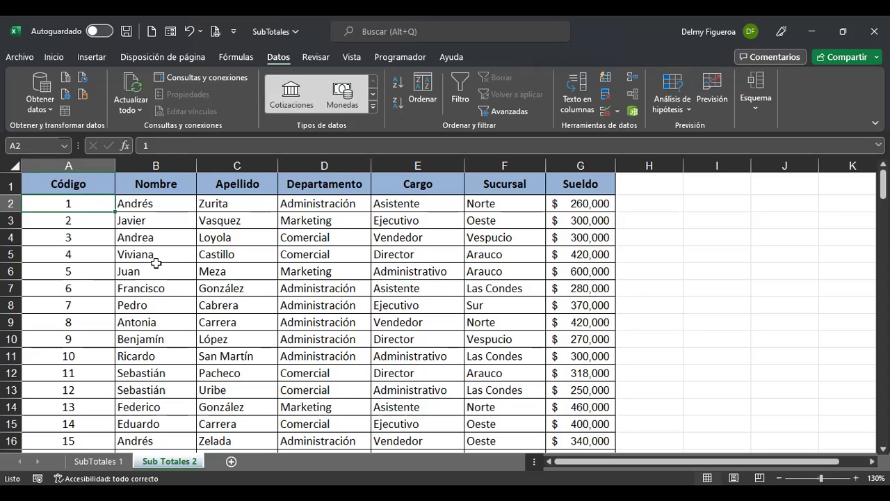
key(Down)
key(Down)
key(ctrl+Down)
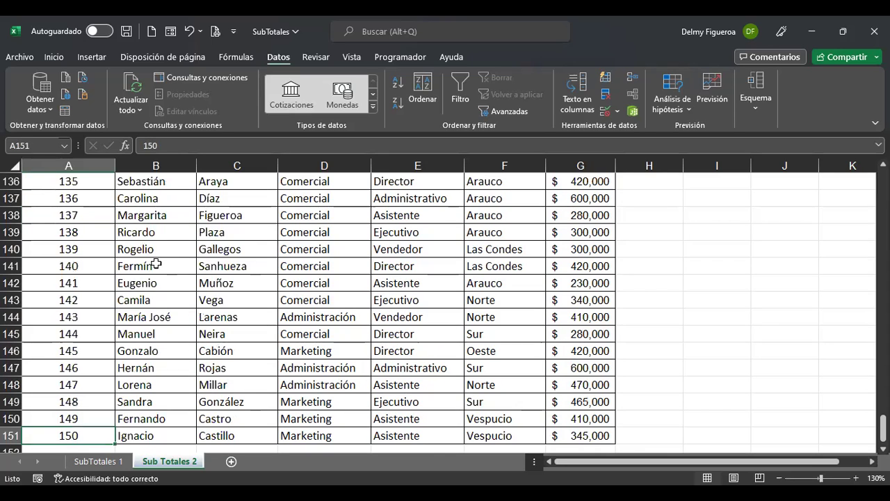
key(ctrl+Up)
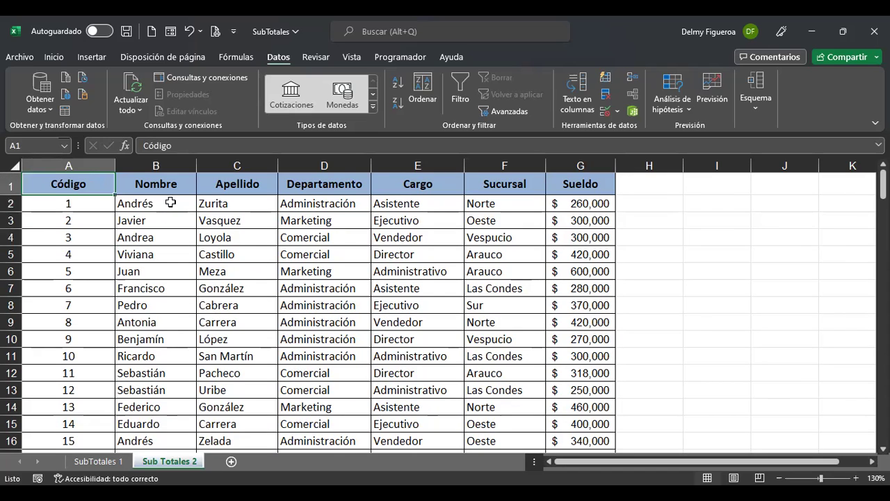
Step: Sort the employee list by Nombre on cell values in A a Z order
click(170, 207)
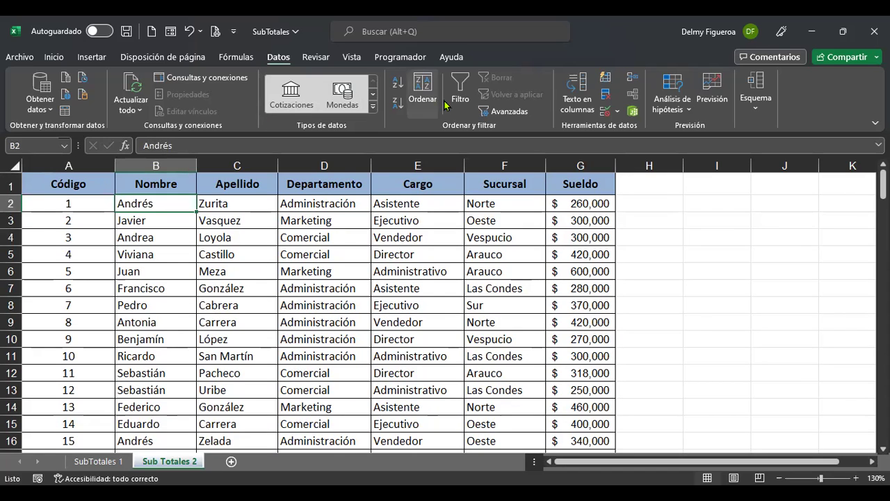
click(422, 89)
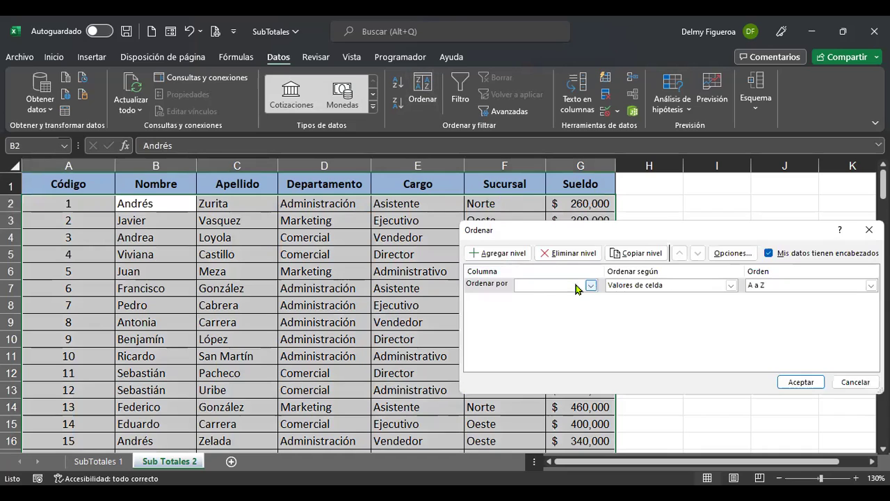
click(591, 285)
click(553, 306)
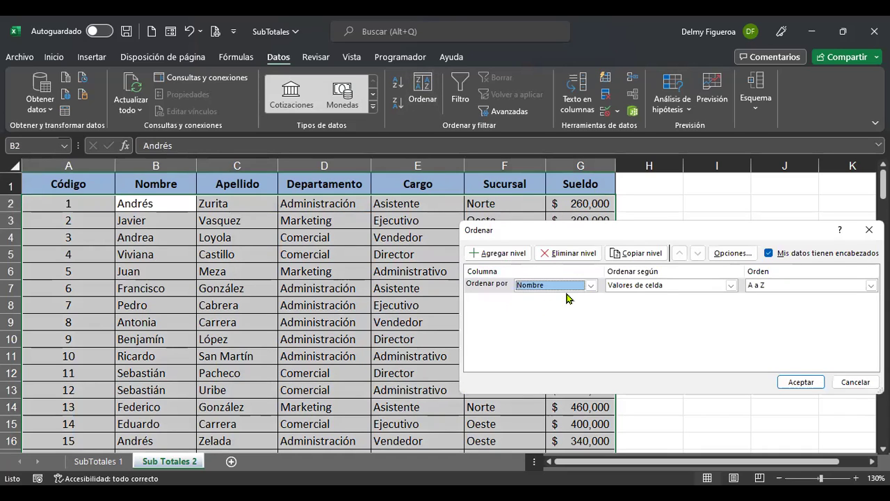
click(730, 286)
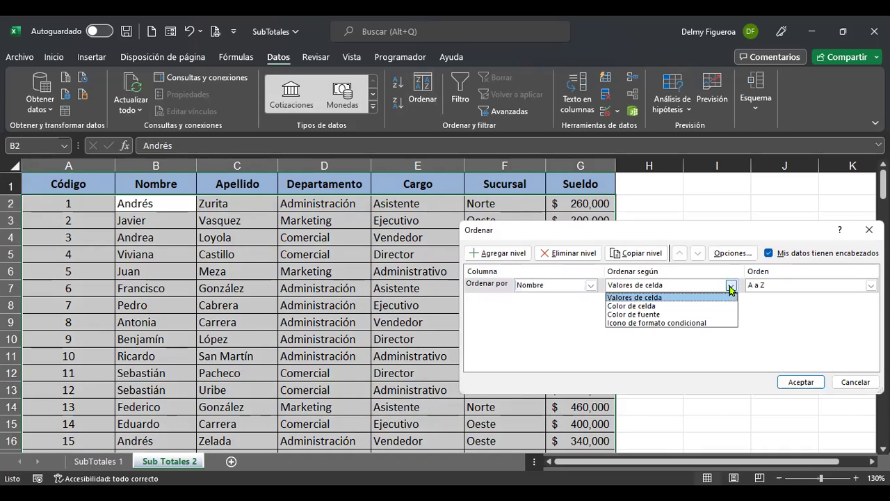
click(731, 287)
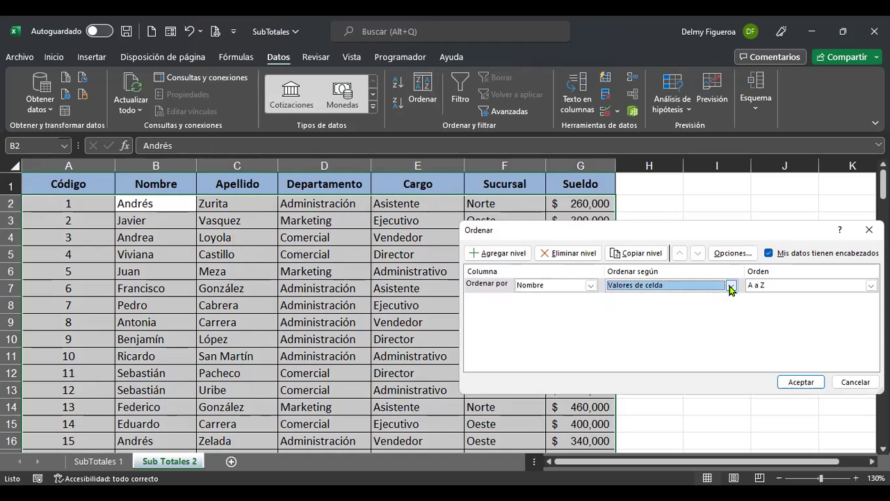
click(800, 382)
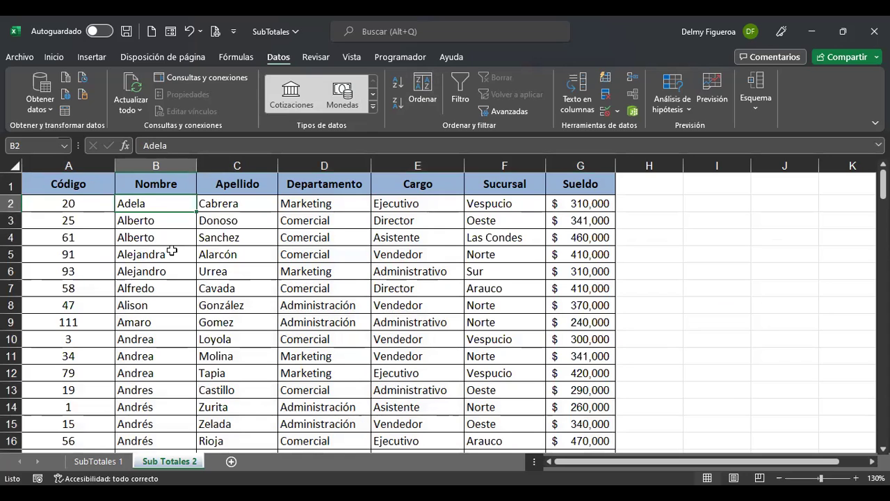
Step: Undo and redo the Nombre sort to compare the order, and look over the sorted employee list
key(ctrl+z)
key(ctrl+y)
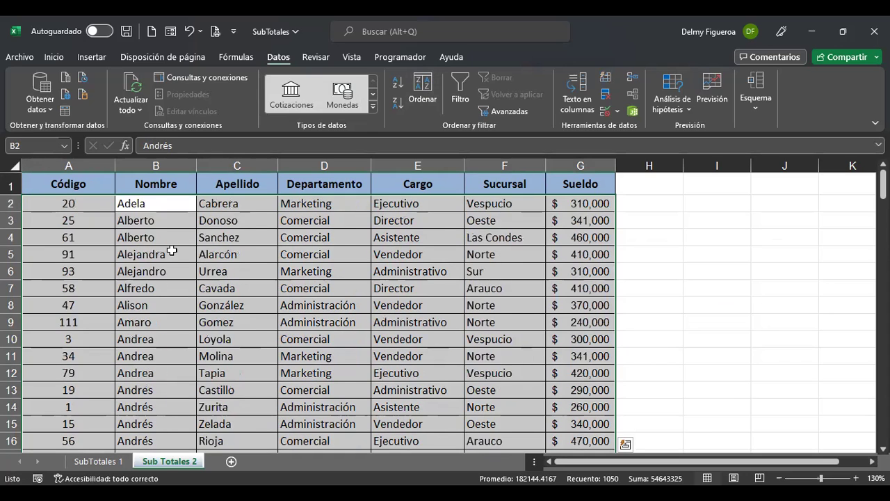
key(ctrl+Home)
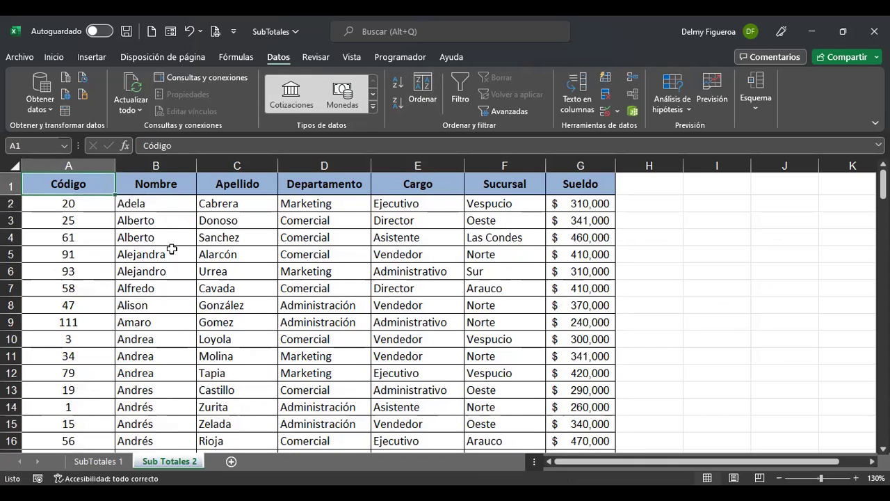
click(168, 204)
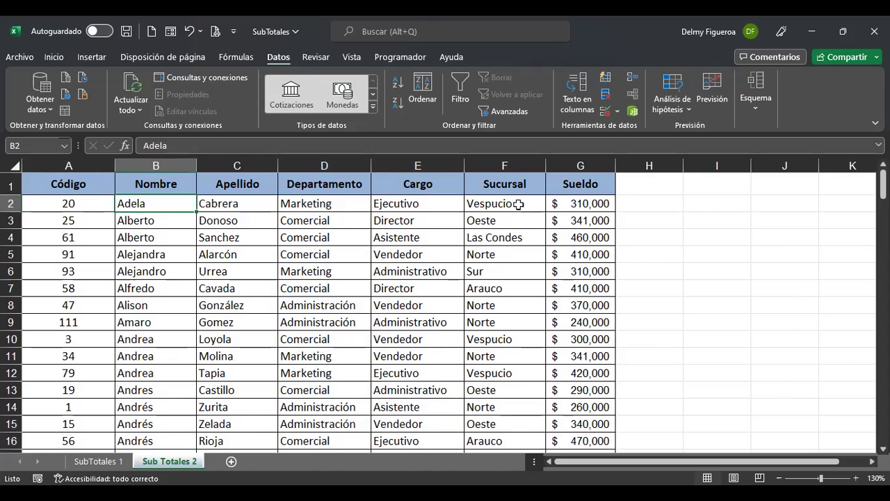
scroll(250, 325, down, 6)
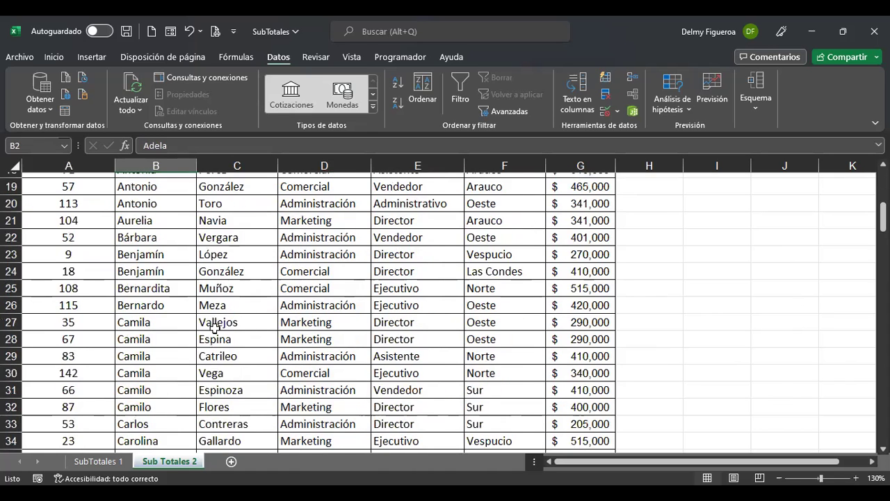
scroll(215, 327, up, 6)
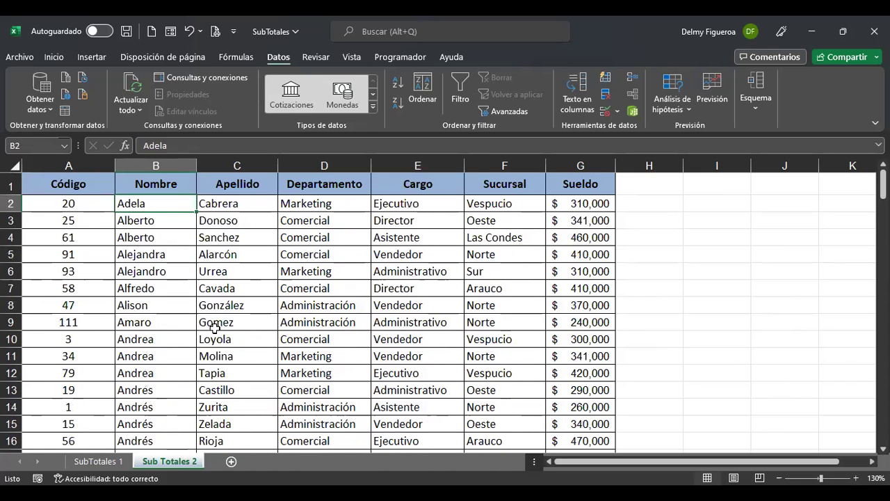
Step: Insert subtotals at each change in Nombre using the Recuento function, adding counts to Nombre and Sueldo
click(761, 109)
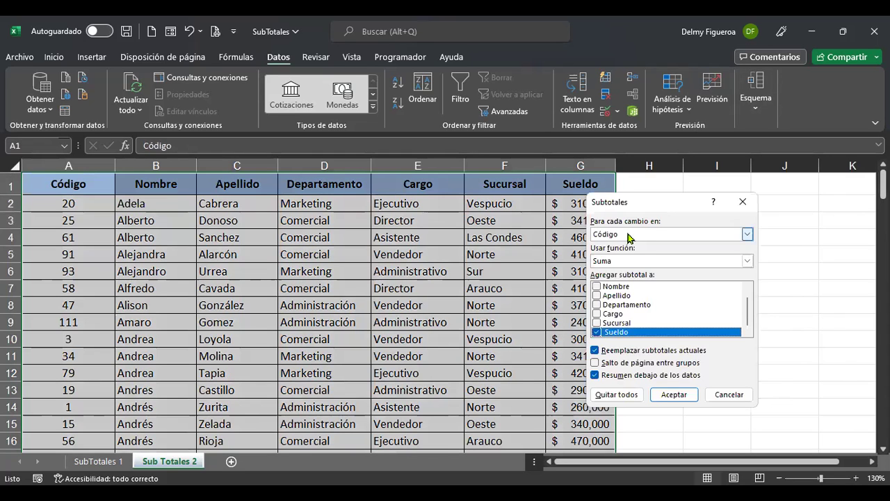
click(628, 236)
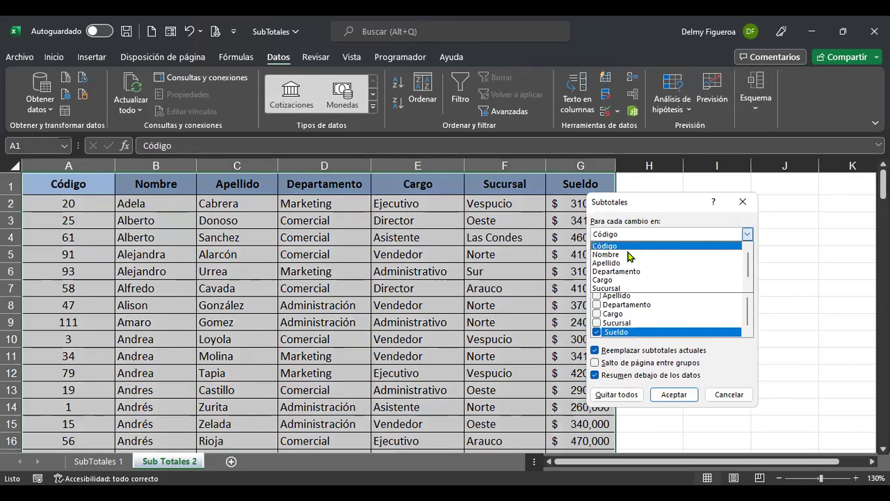
click(628, 255)
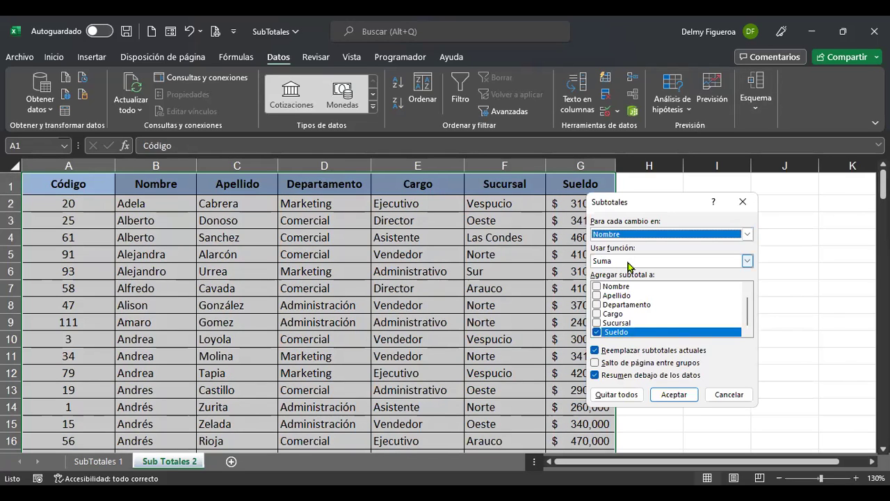
click(629, 262)
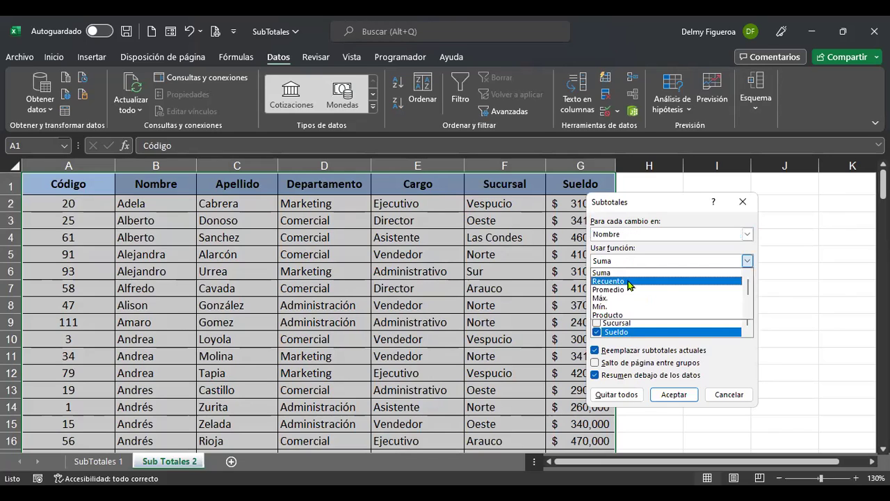
click(629, 281)
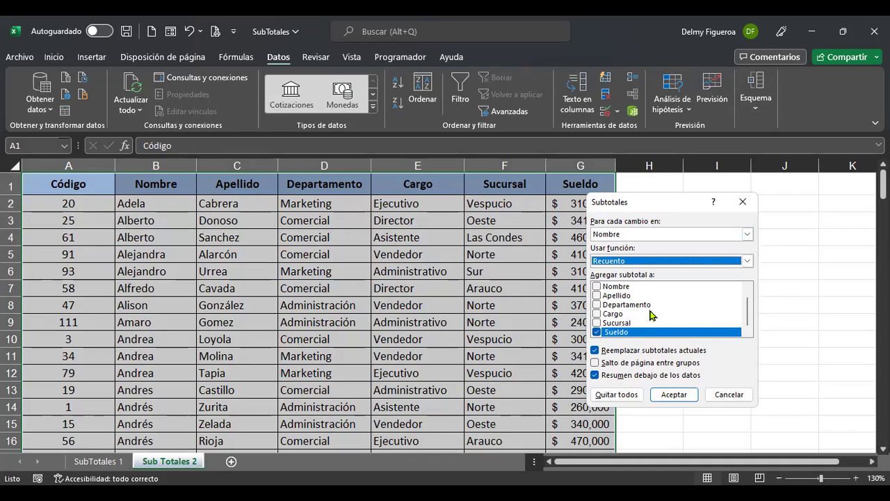
click(597, 286)
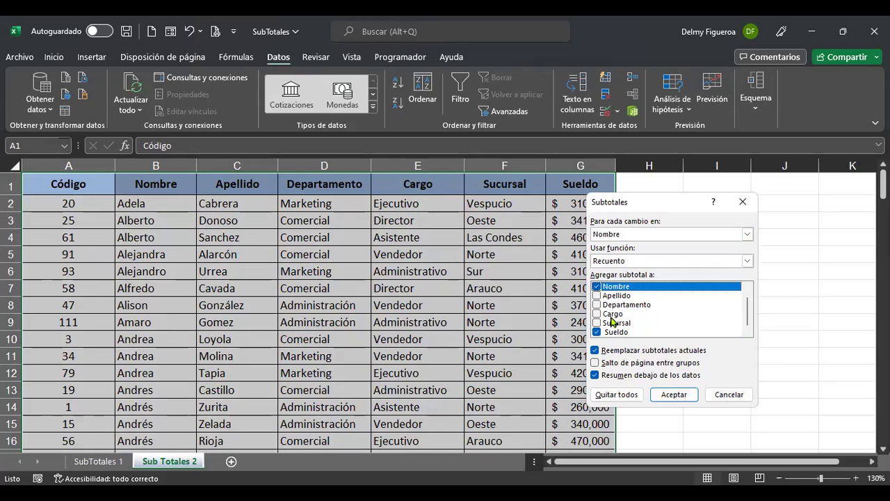
click(674, 395)
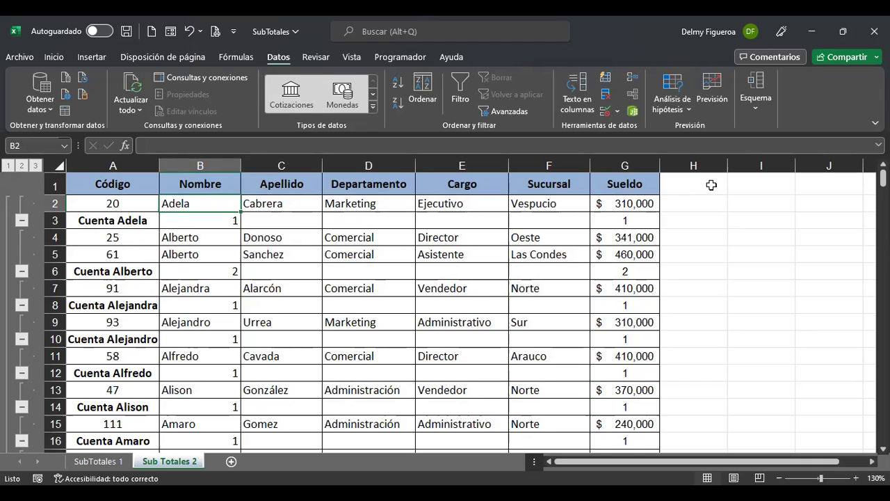
Step: Undo the Recuento subtotals grouped by Nombre
key(ctrl+z)
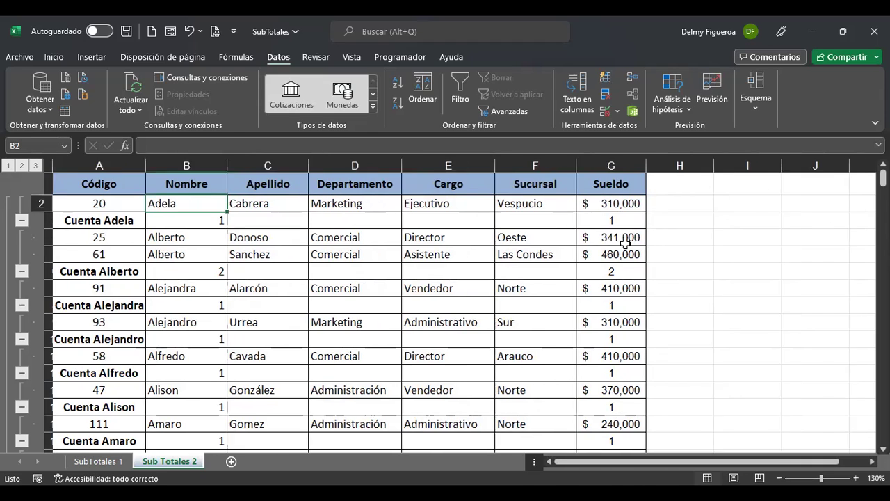
click(148, 199)
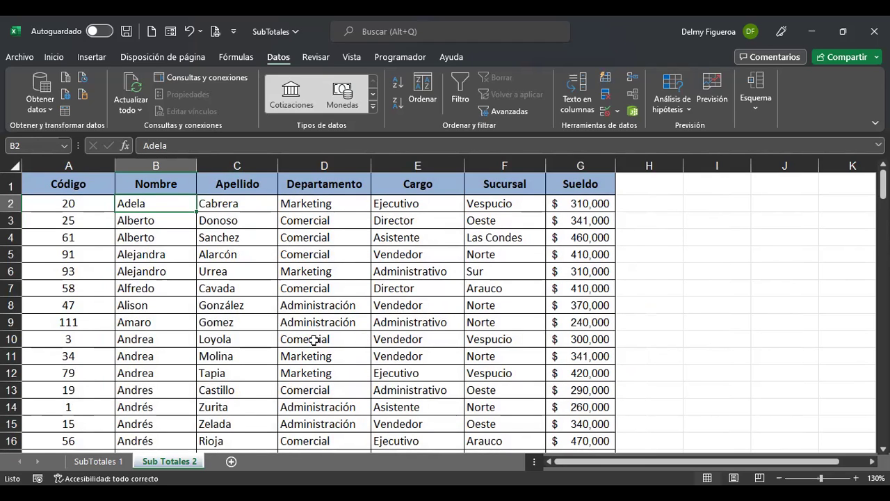
click(592, 202)
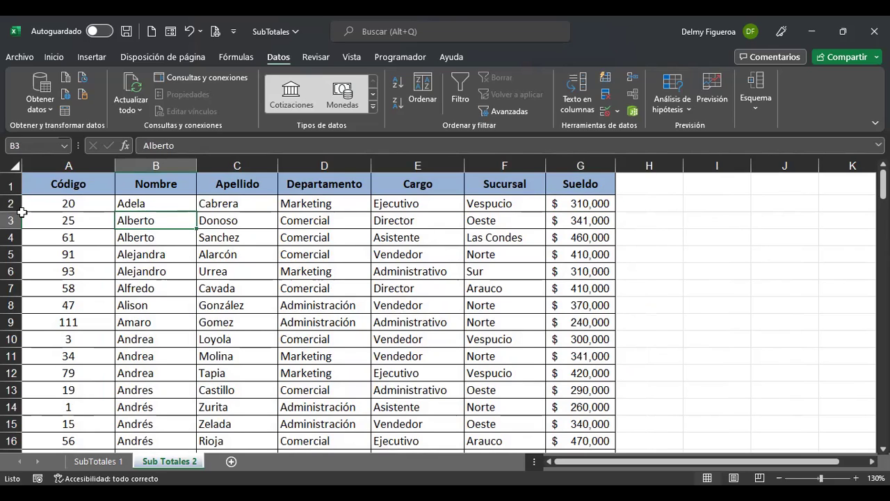
Step: Sort the employee list by Código on Valores de celda in De menor a mayor order
click(78, 202)
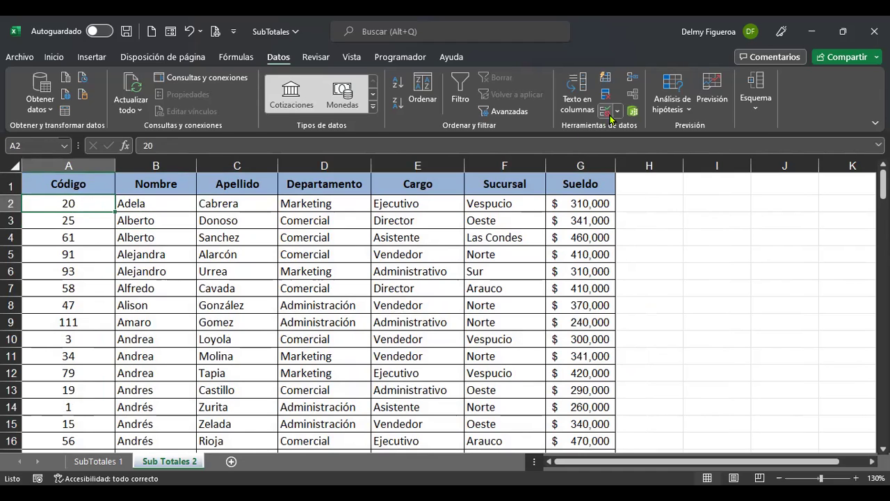
click(423, 89)
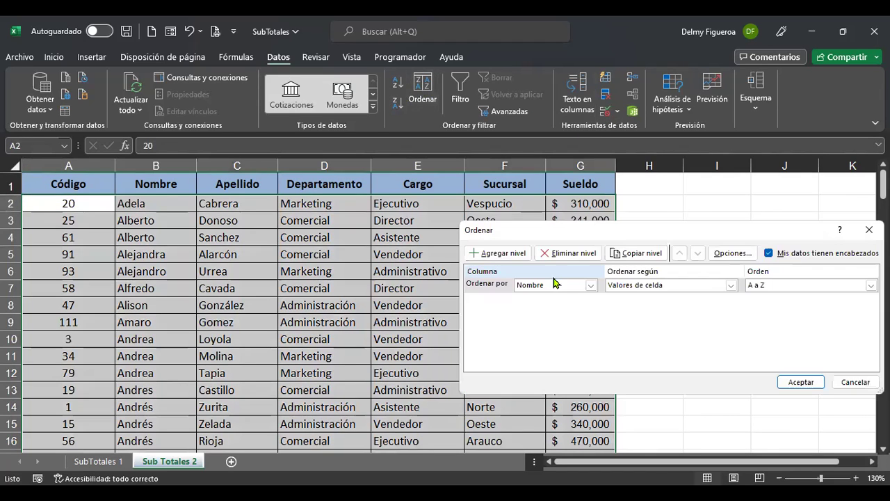
click(591, 285)
click(554, 297)
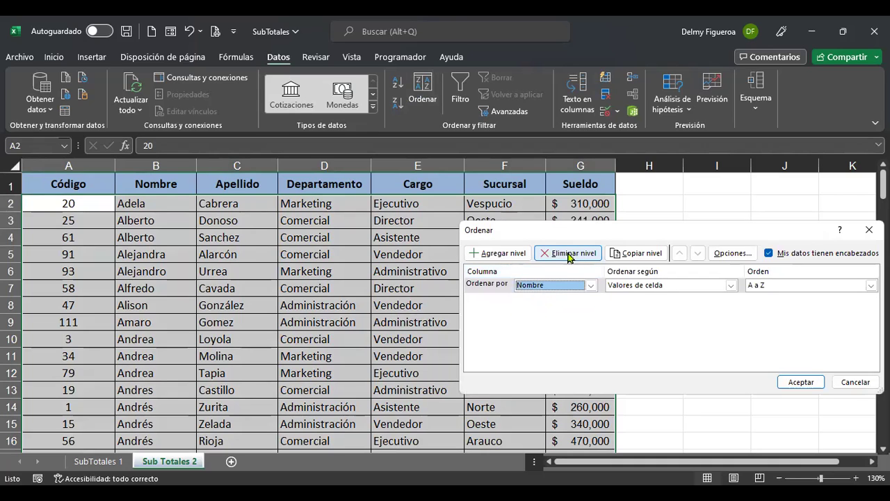
click(564, 292)
click(554, 295)
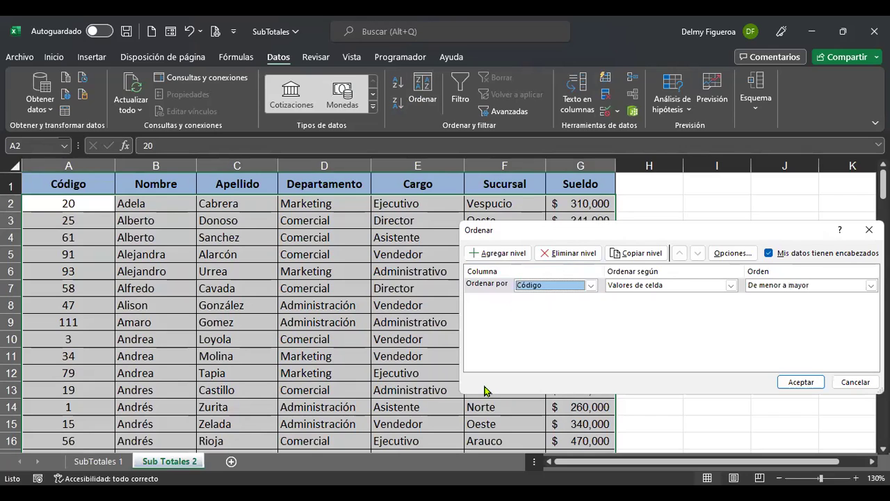
click(704, 288)
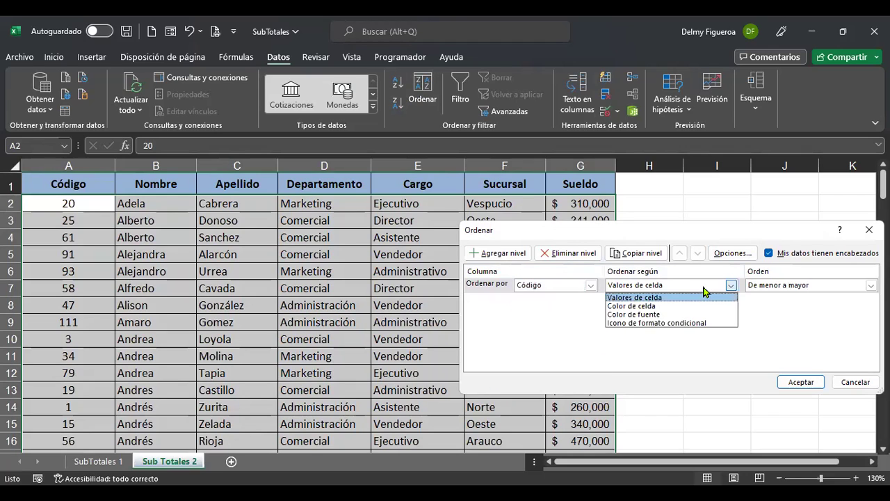
click(704, 292)
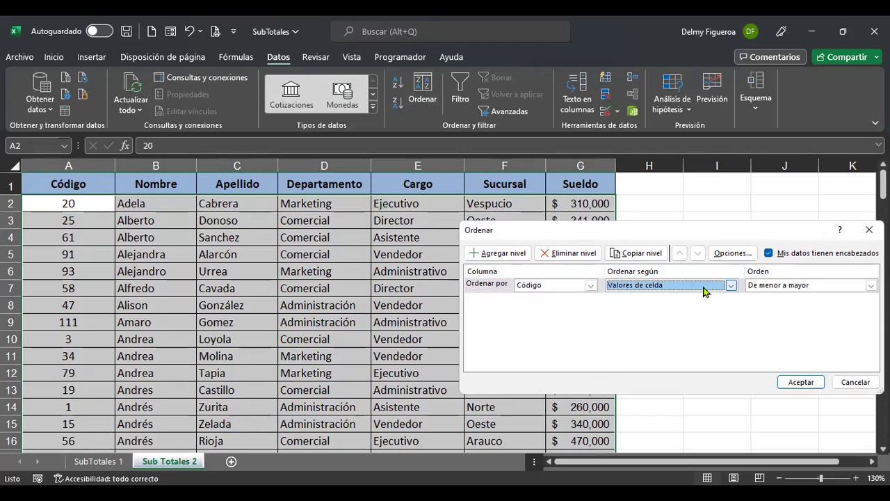
click(800, 381)
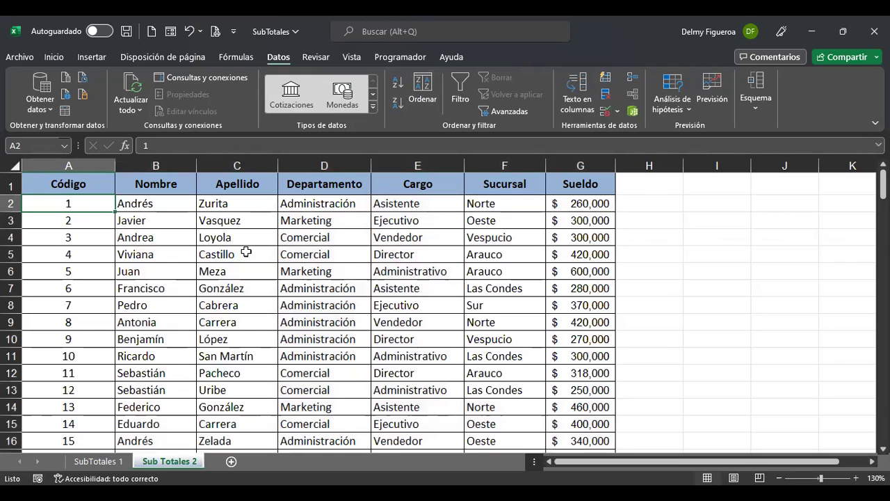
Step: Sort the employee list by Apellido on Valores de celda in A a Z order
click(237, 201)
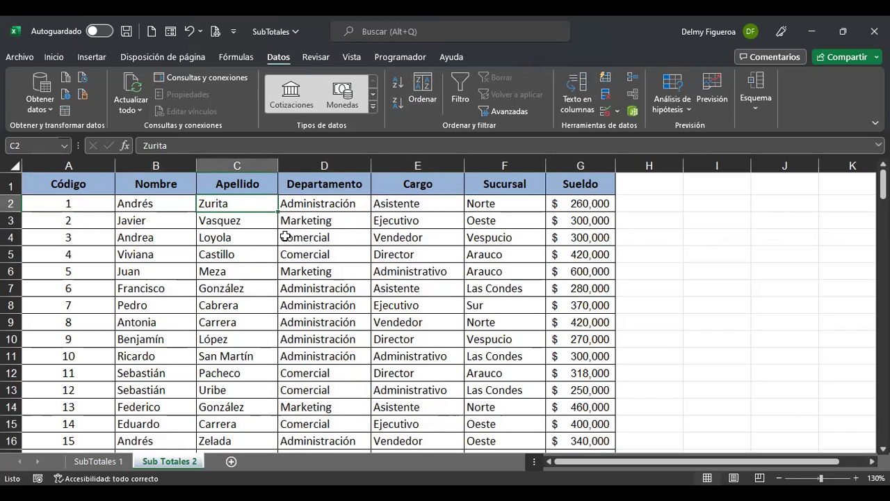
click(425, 96)
click(591, 286)
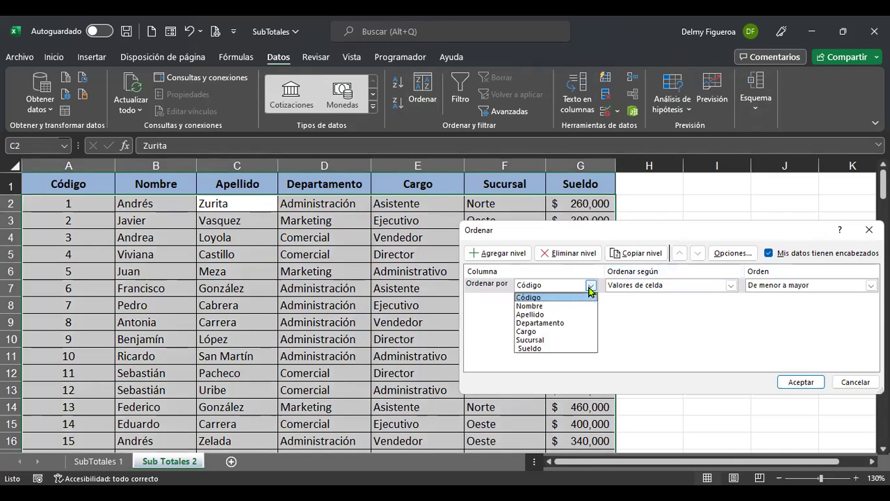
click(536, 314)
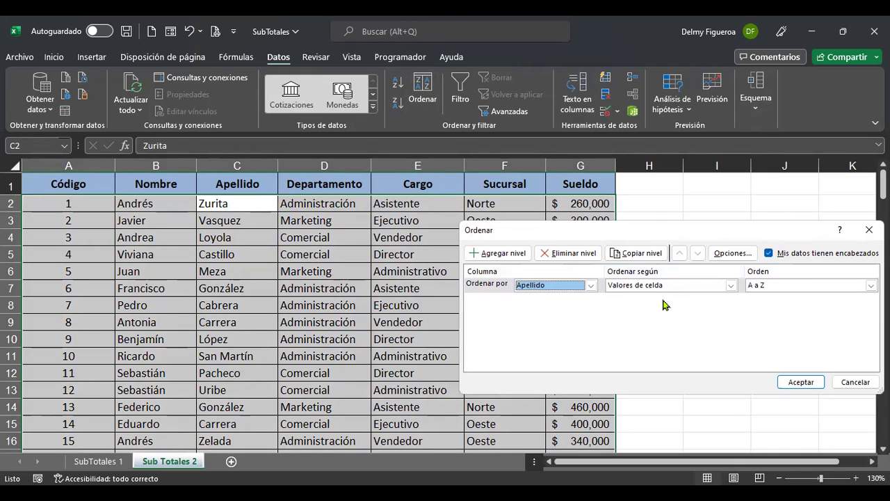
click(813, 383)
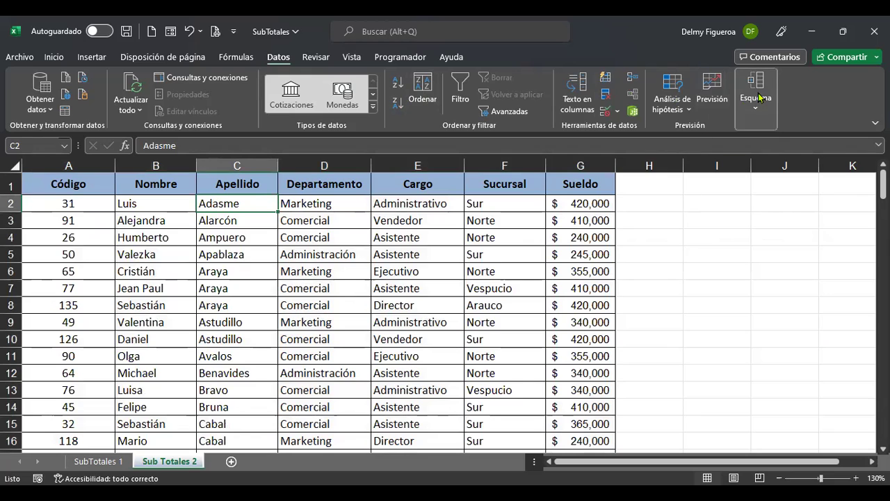
Step: Configure the employee list's subtotals to calculate at each change in Apellido with the Suma function
click(756, 97)
click(793, 165)
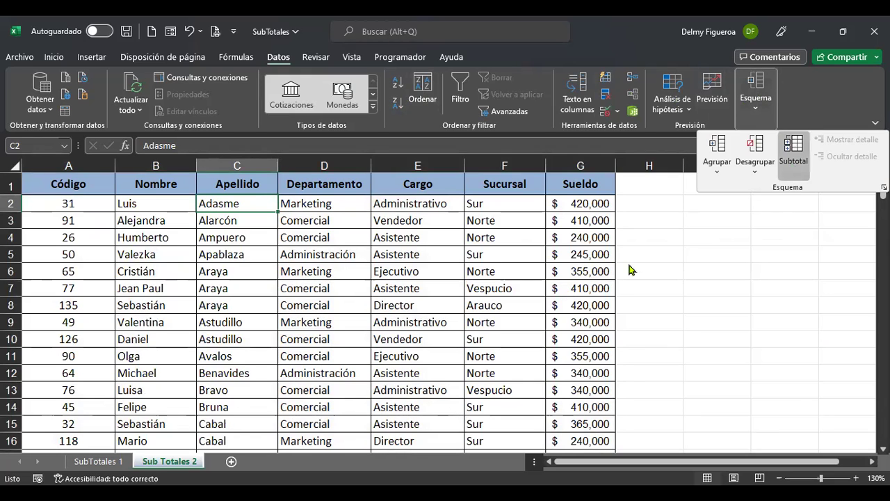
click(635, 235)
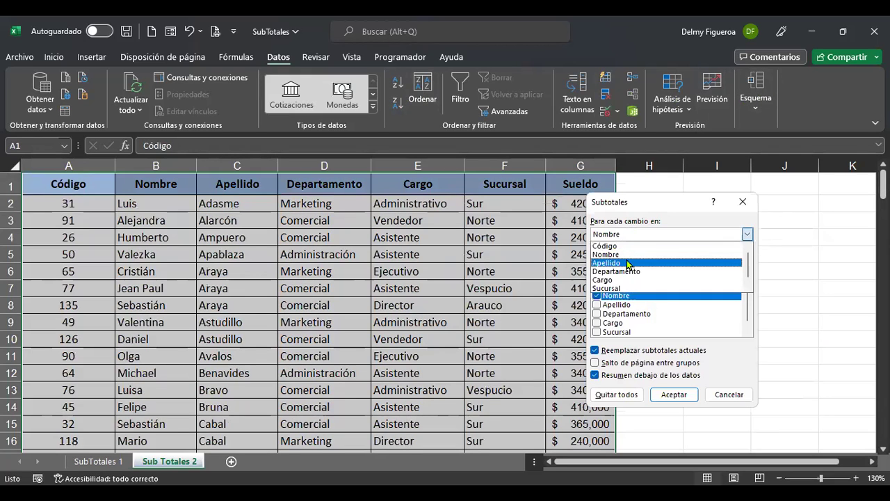
click(628, 263)
click(628, 263)
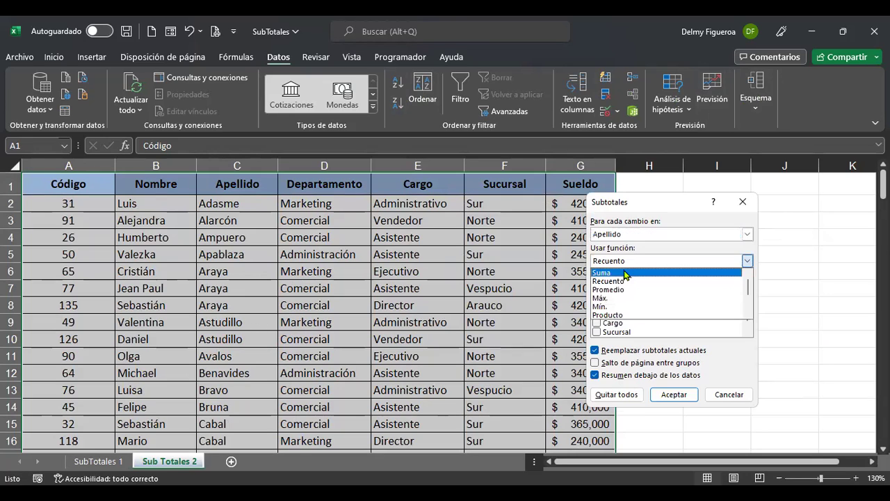
click(626, 271)
Step: Exclude Nombre from the subtotalled columns, leaving only Sueldo, and apply the subtotals
click(597, 296)
scroll(604, 288, down, 1)
scroll(599, 288, up, 1)
click(597, 287)
click(597, 295)
scroll(648, 312, down, 1)
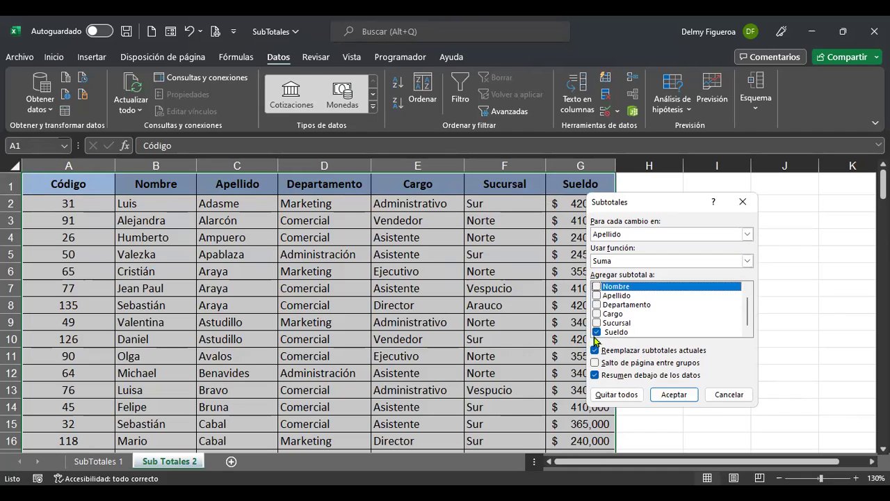
scroll(652, 313, up, 1)
scroll(653, 314, down, 1)
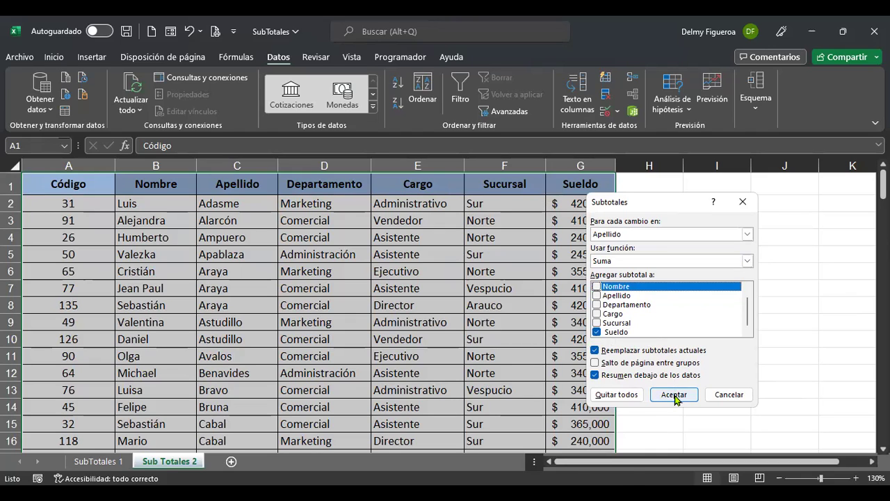
click(673, 394)
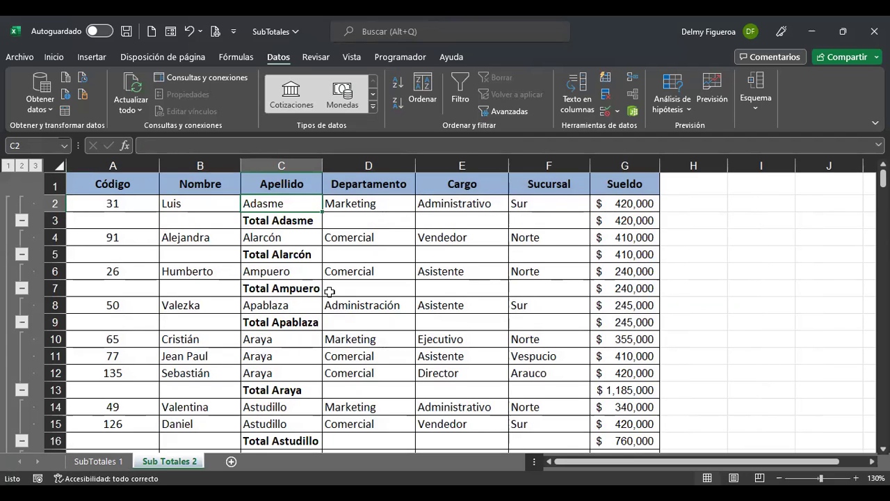
Step: Examine the repeated surname in C10:C12 and its Sueldo subtotal in G13, and review the Subtotales settings without applying them
click(288, 340)
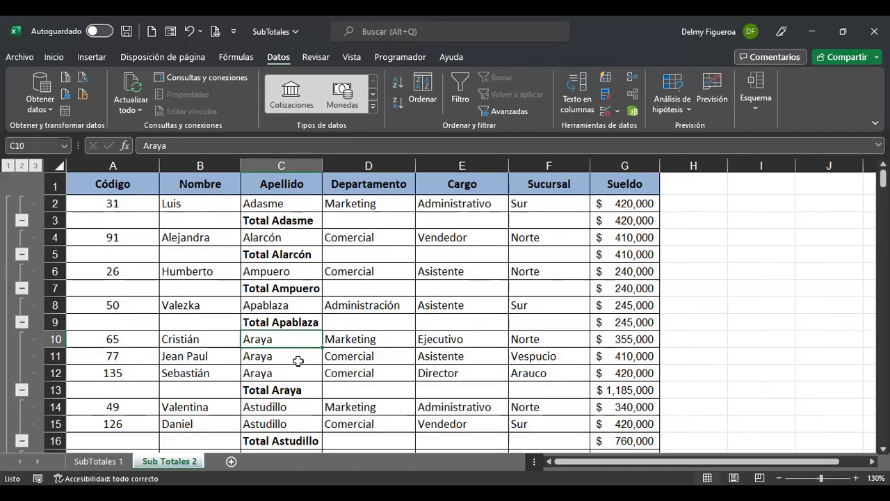
click(298, 361)
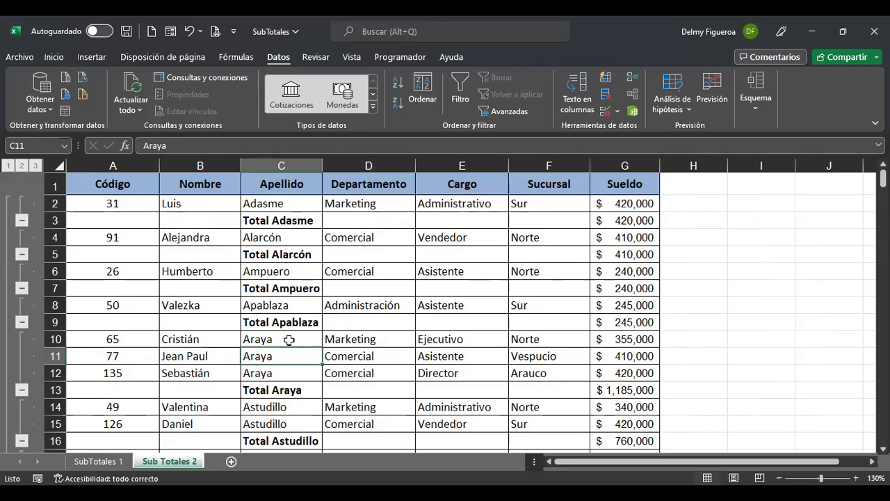
click(288, 340)
drag(284, 340, 286, 368)
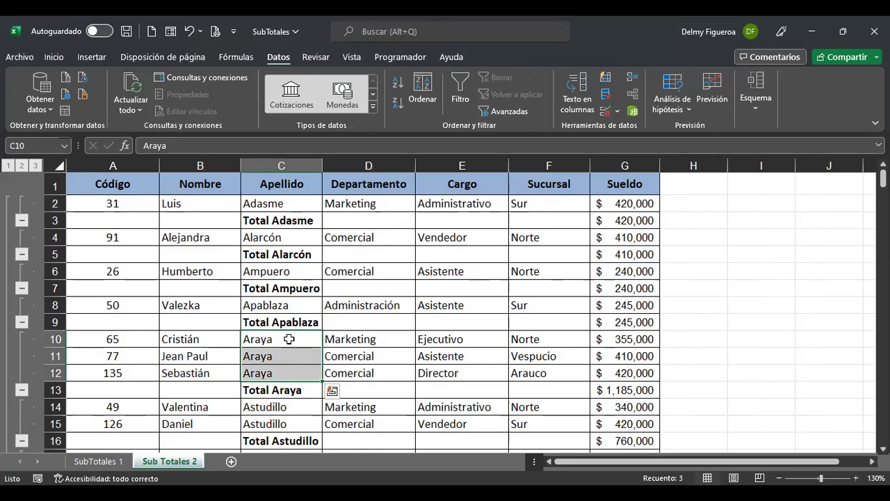
click(284, 339)
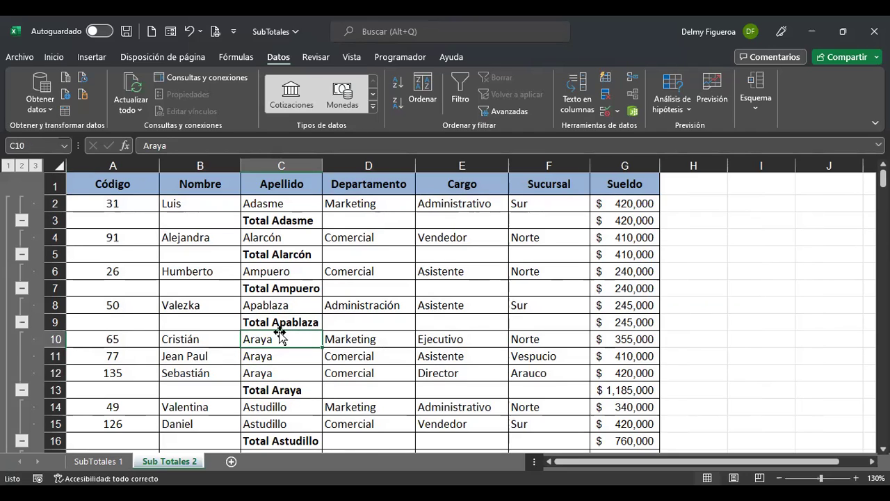
click(285, 387)
click(621, 390)
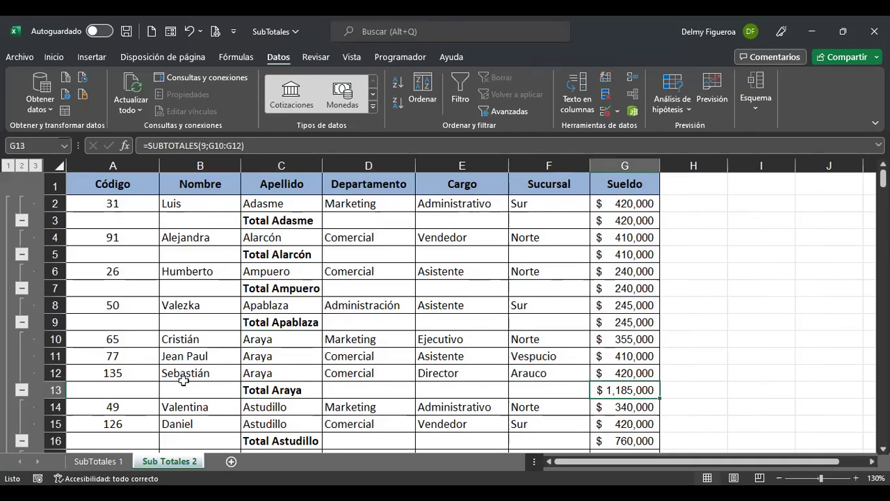
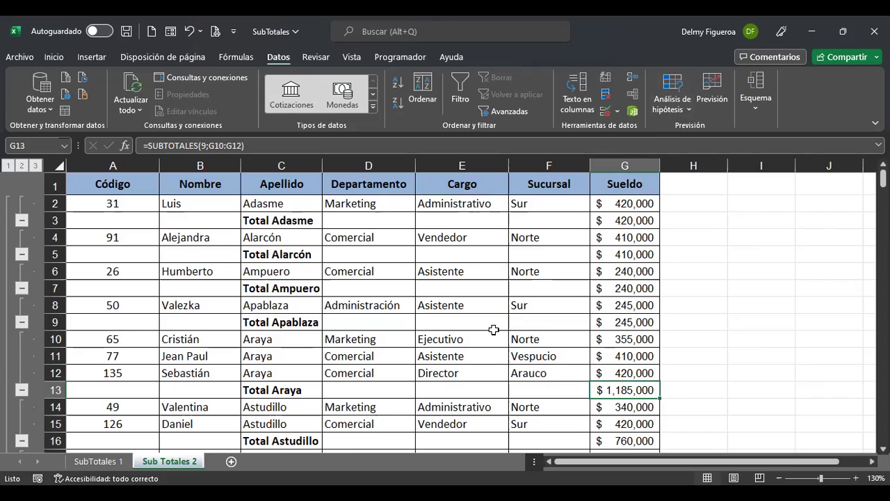
click(758, 108)
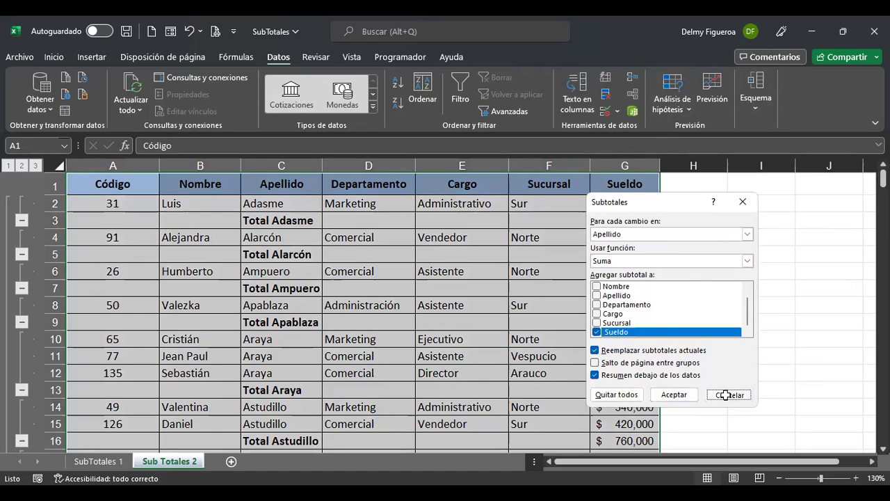
click(727, 396)
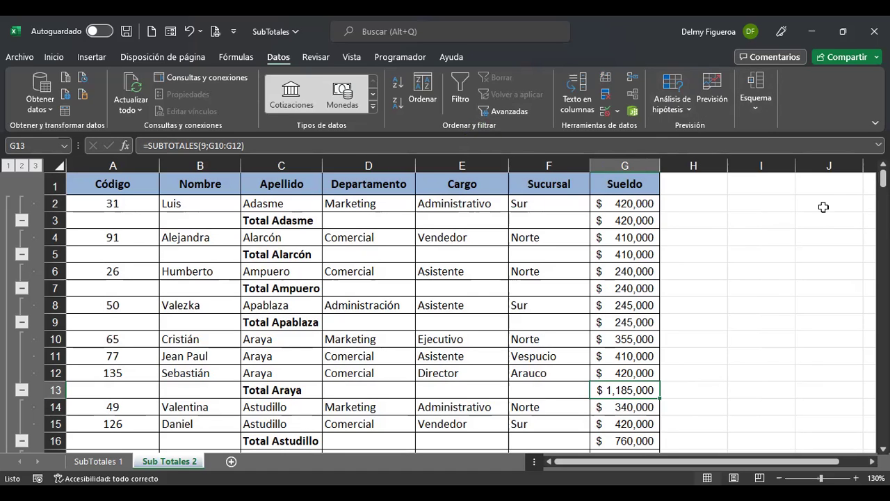
Step: Remove all subtotals from the employee list and sort it by Código on Valores de celda in De menor a mayor order
click(759, 101)
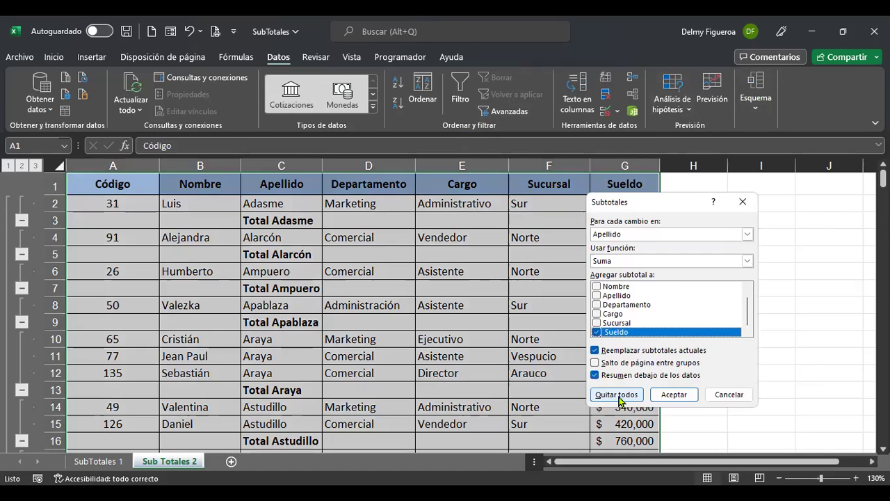
click(617, 395)
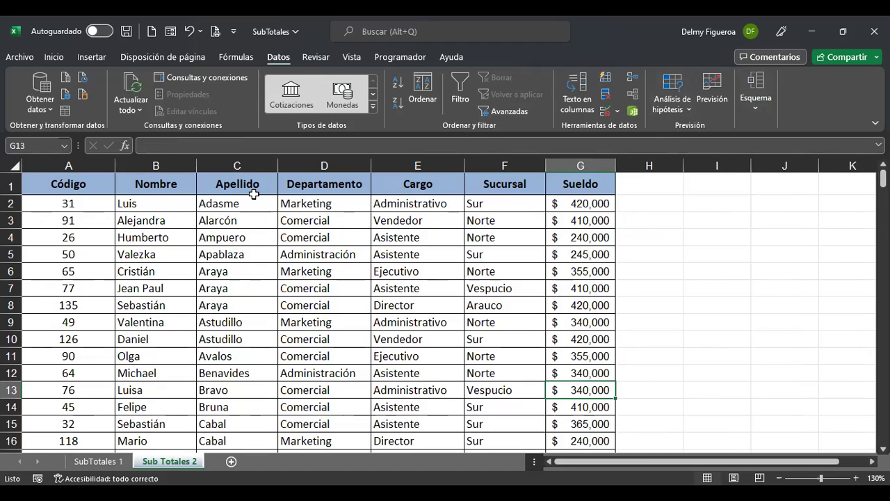
click(75, 202)
click(422, 90)
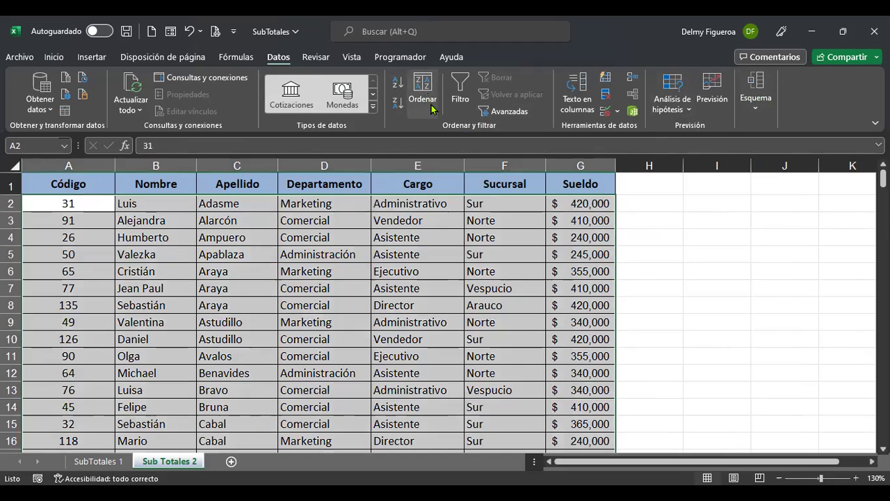
click(591, 285)
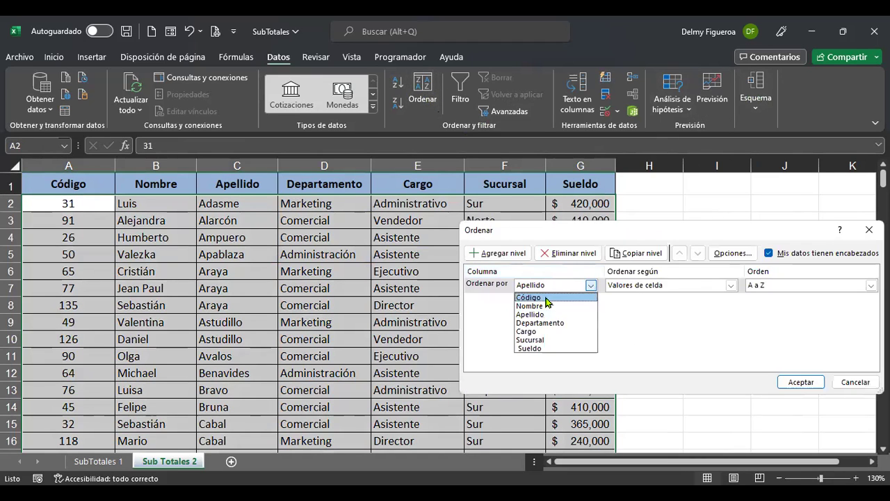
click(546, 297)
click(801, 382)
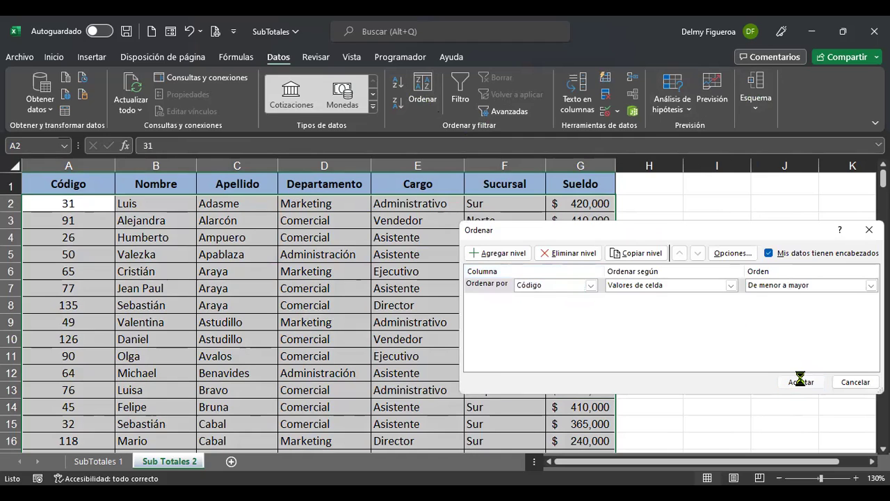
Step: Sort the employee list by Departamento on Valores de celda in A a Z order
click(348, 203)
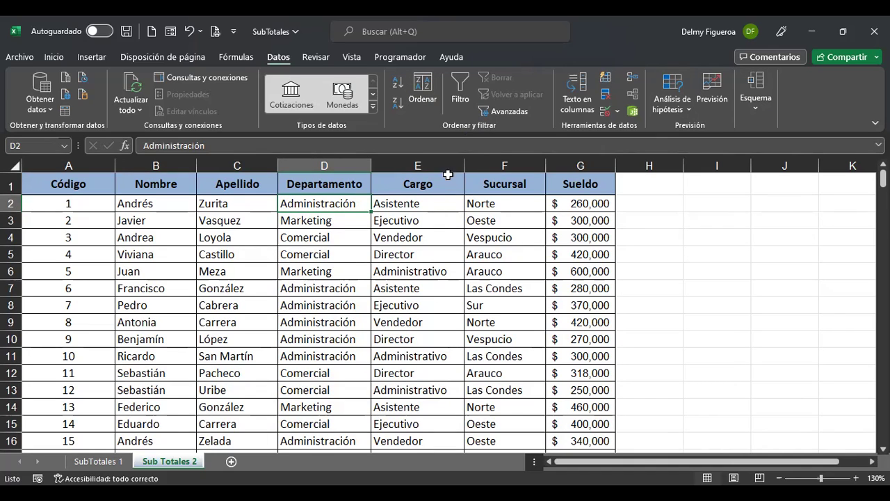
click(418, 89)
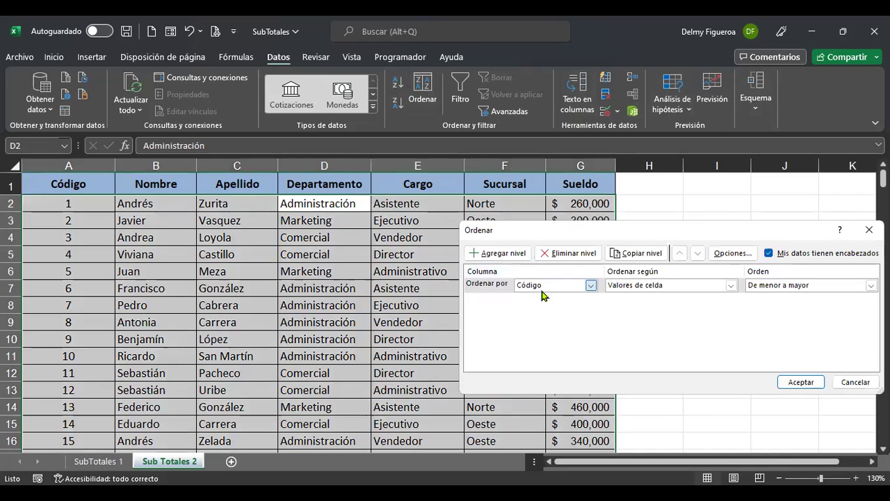
click(591, 285)
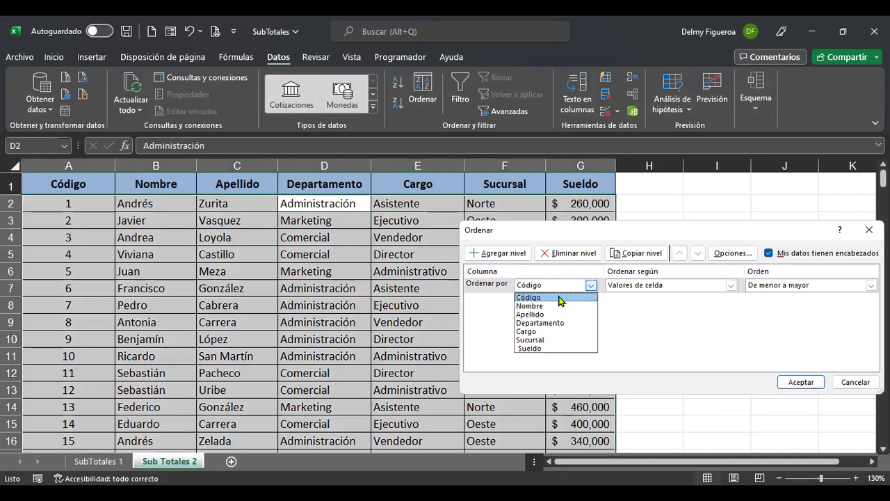
click(560, 323)
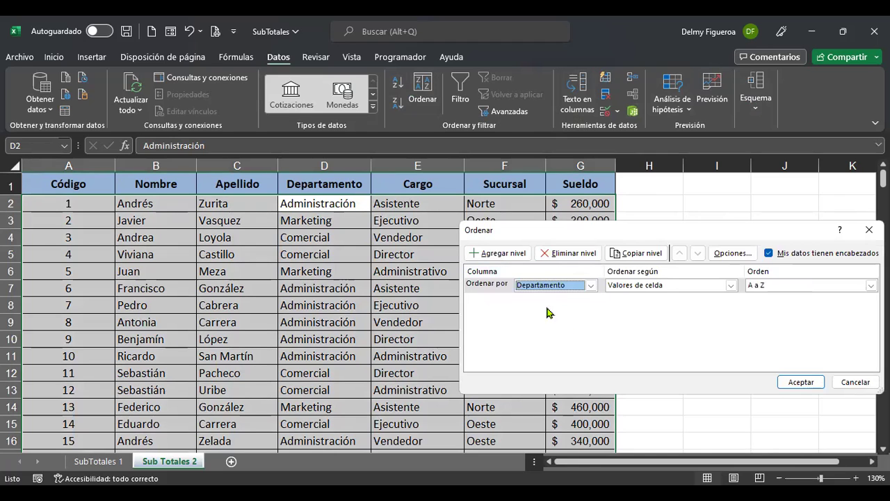
click(802, 382)
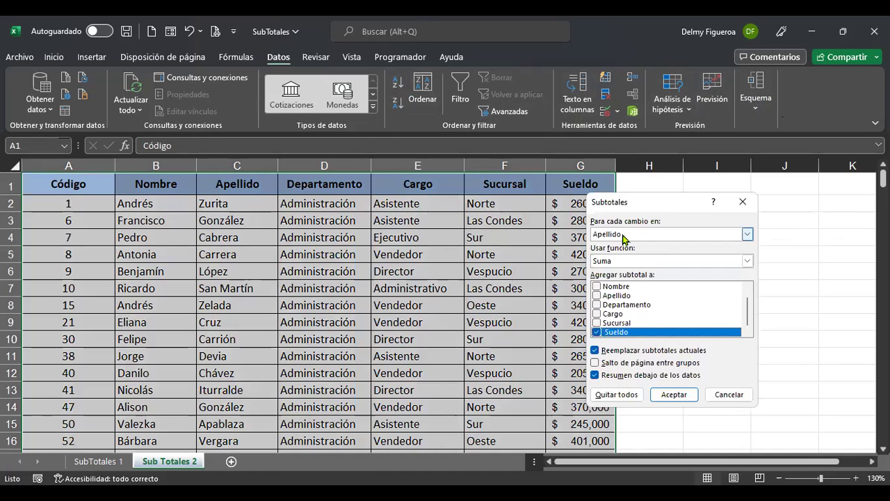
Step: Apply subtotals to Sueldo at each change in Departamento with the Promedio function
click(619, 237)
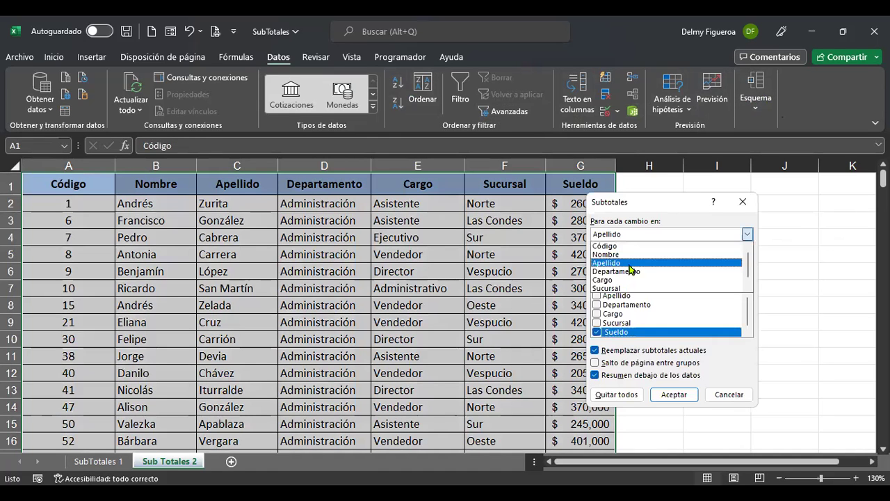
key(Return)
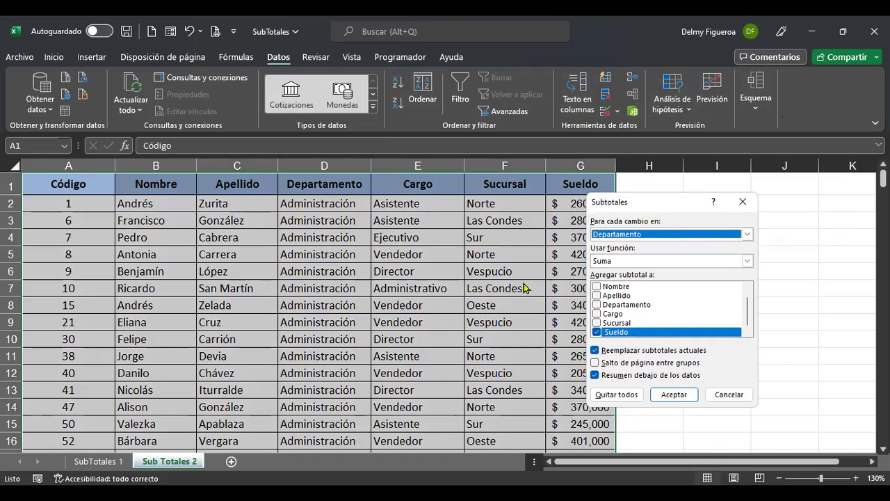
click(635, 264)
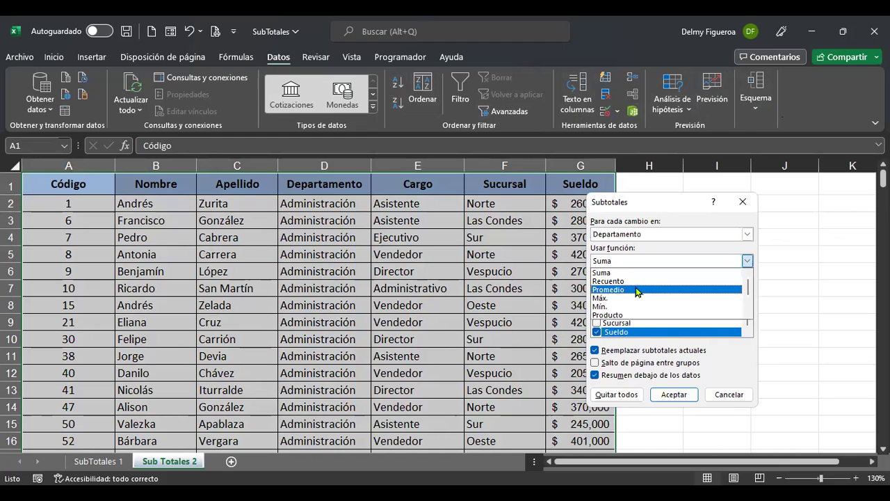
click(635, 291)
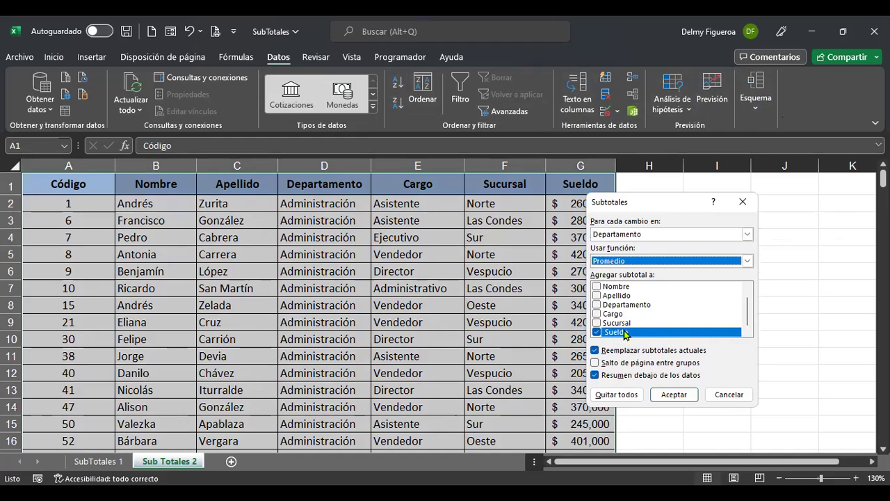
click(671, 395)
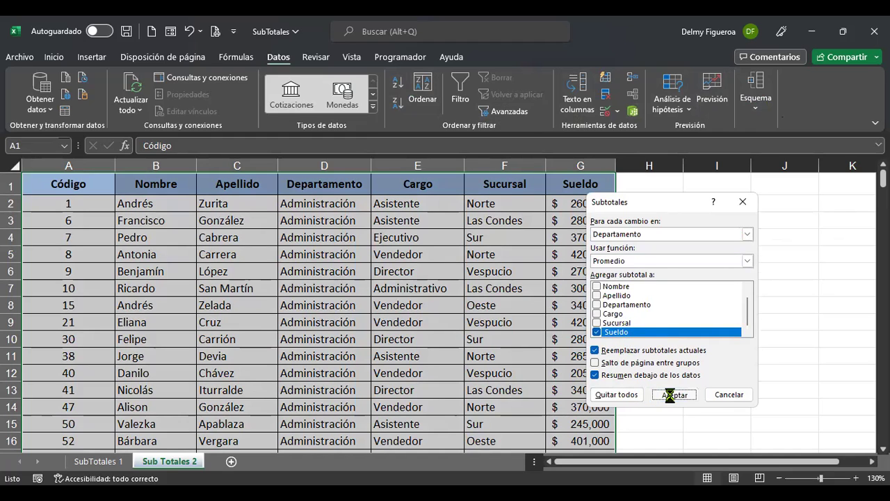
Step: Examine the Administración and Comercial salary averages and their formulas in G46 and G111
scroll(445, 318, down, 5)
scroll(443, 318, down, 9)
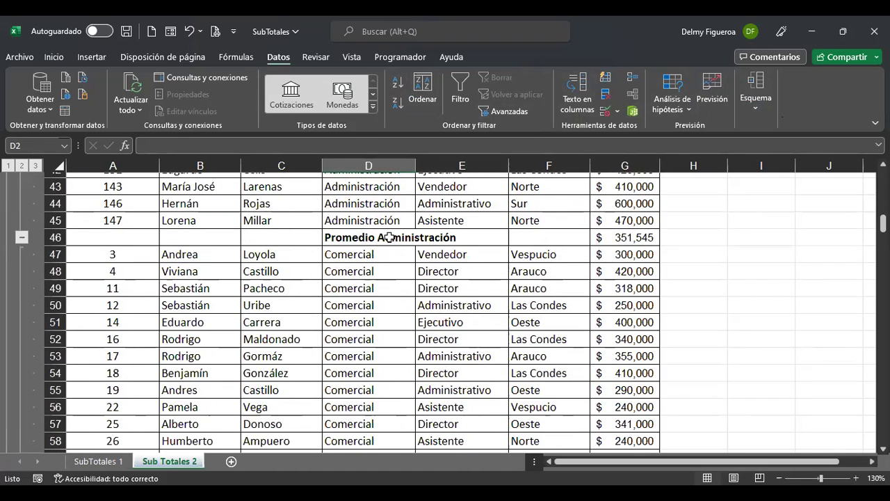
click(390, 238)
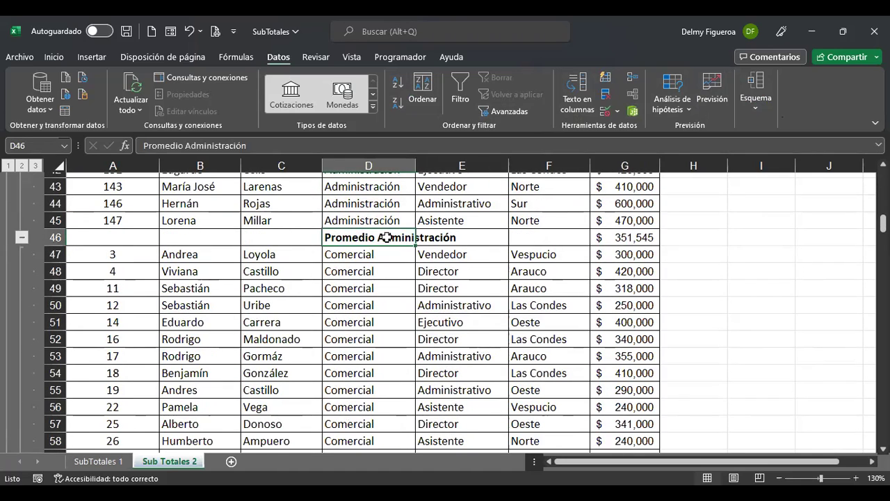
click(686, 238)
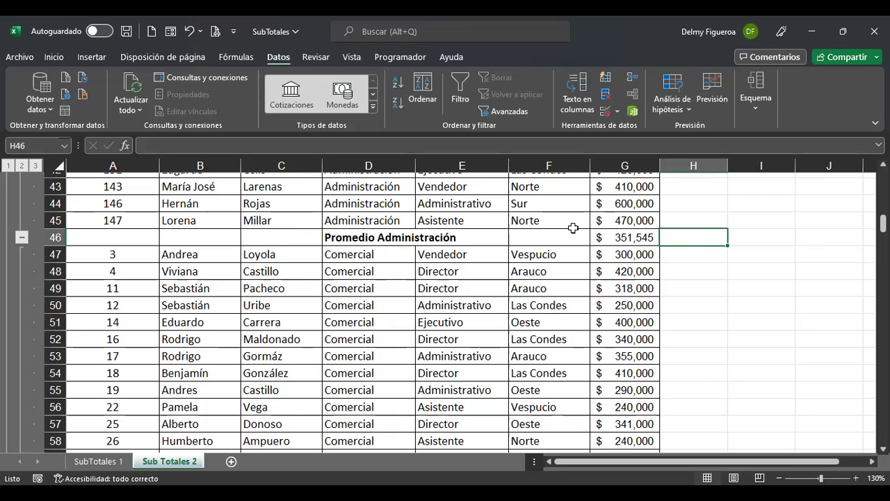
click(639, 237)
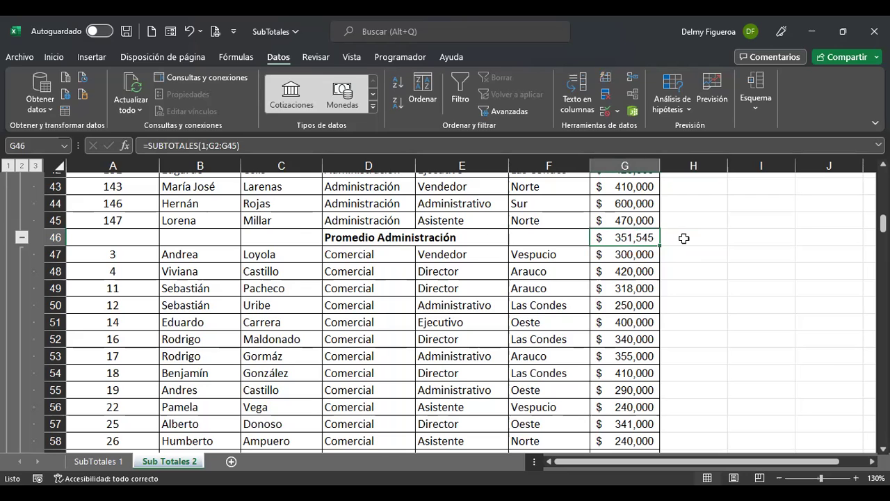
scroll(399, 278, down, 16)
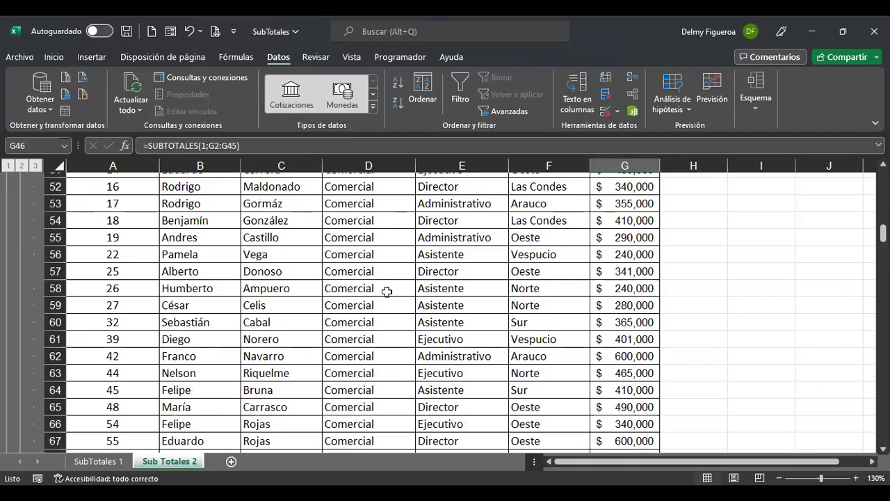
scroll(381, 298, down, 9)
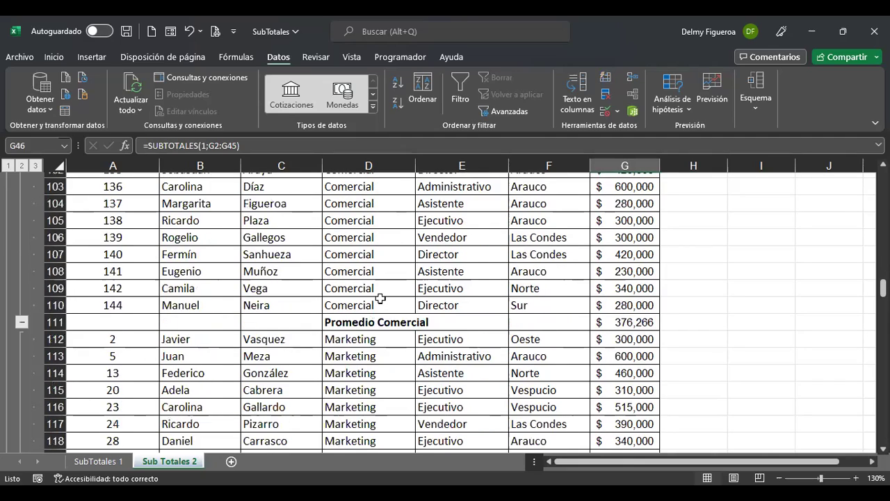
scroll(378, 294, up, 4)
click(616, 271)
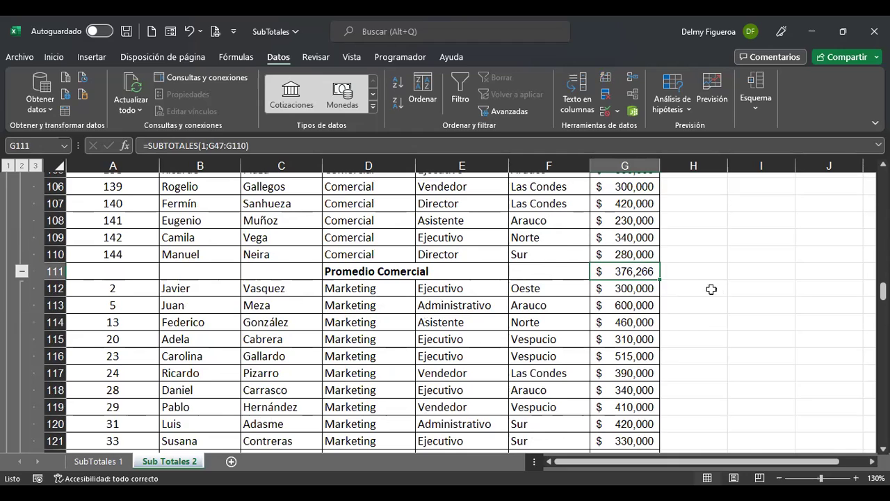
scroll(559, 324, down, 3)
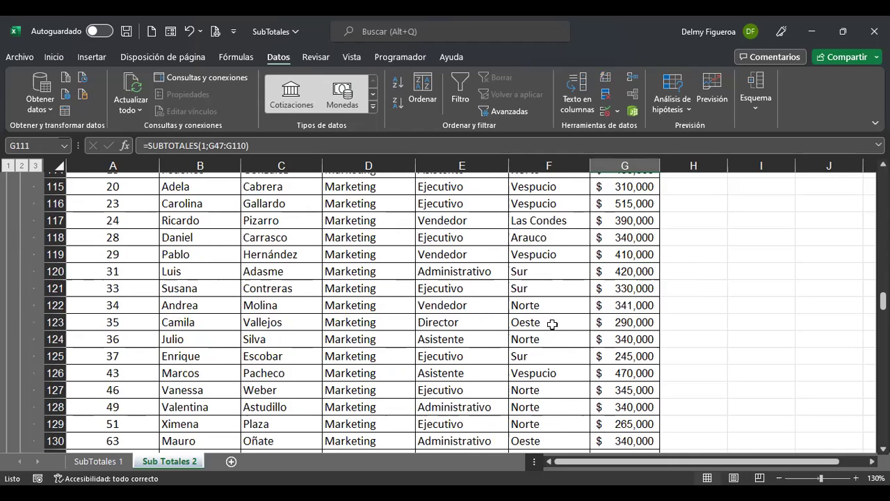
Step: Examine the general Sueldo average at outline level 1 and the department averages at level 2, and restore the level 3 detail
click(9, 167)
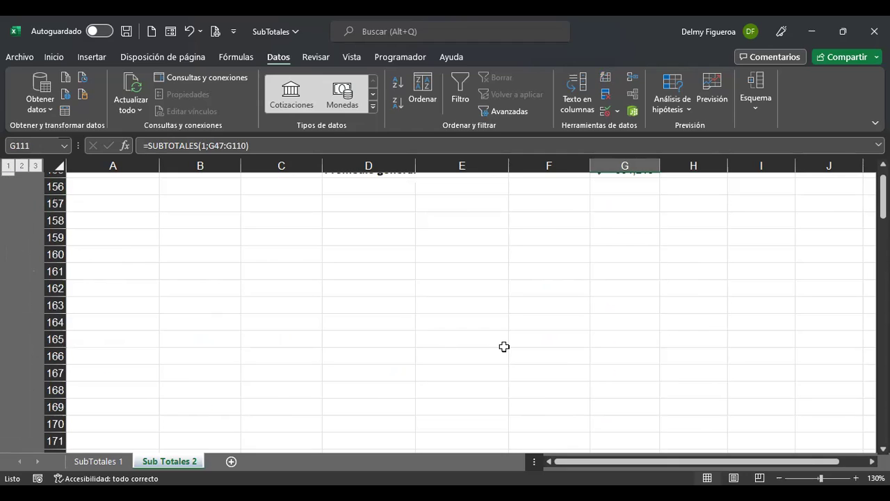
key(ctrl+Home)
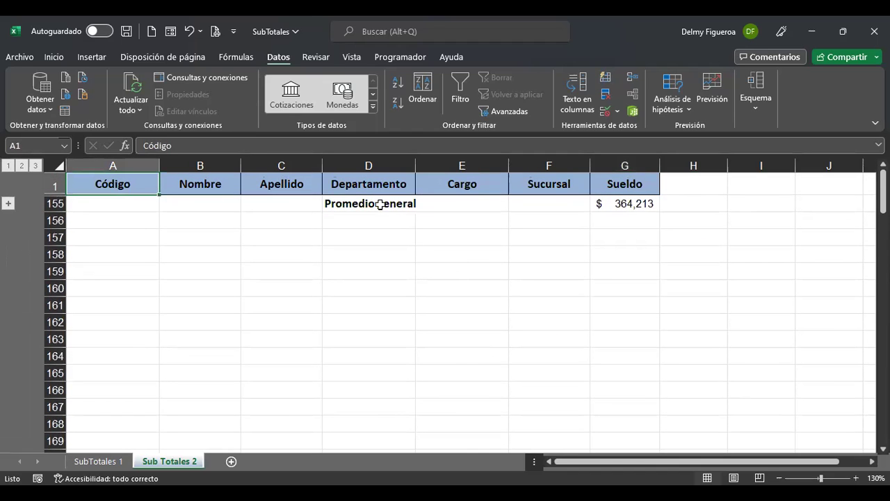
click(644, 203)
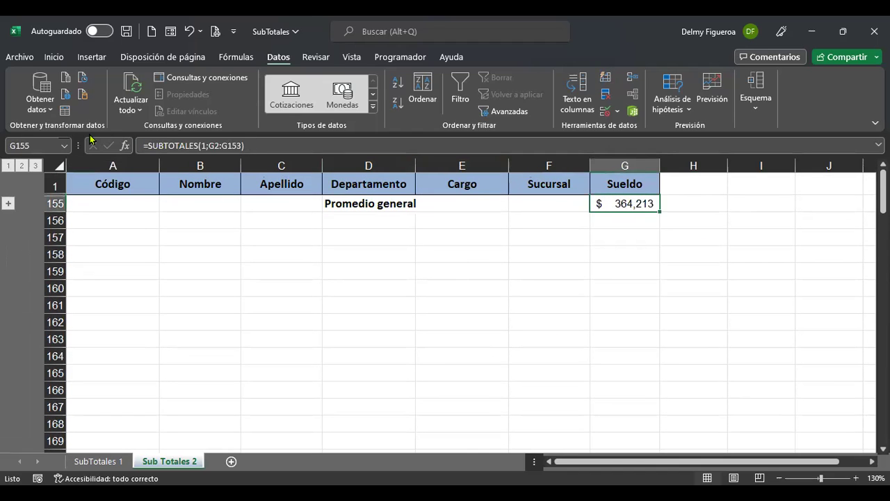
click(23, 165)
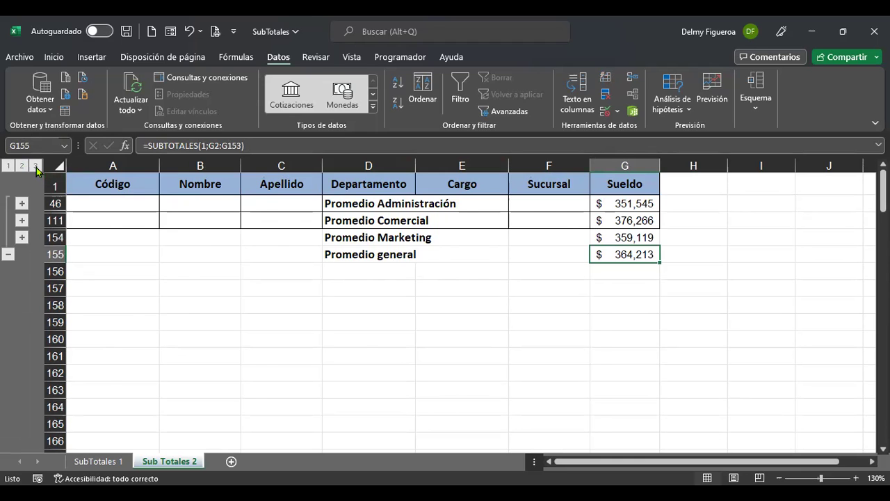
click(36, 166)
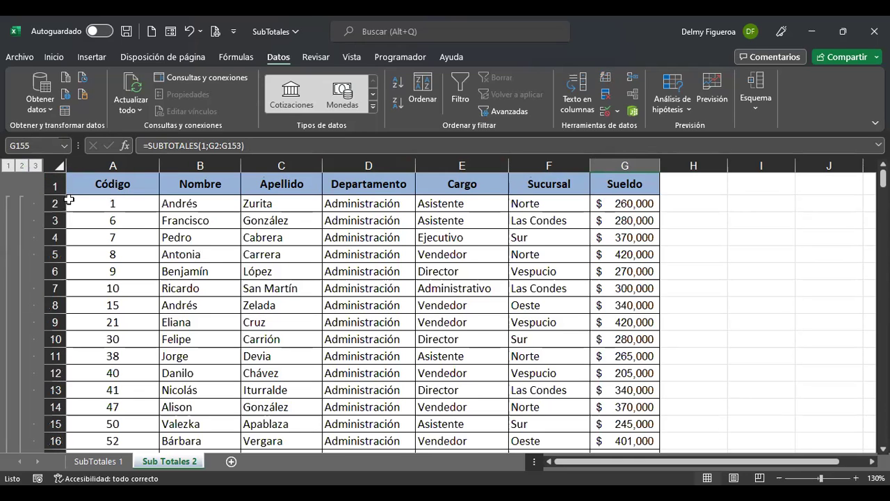
click(758, 99)
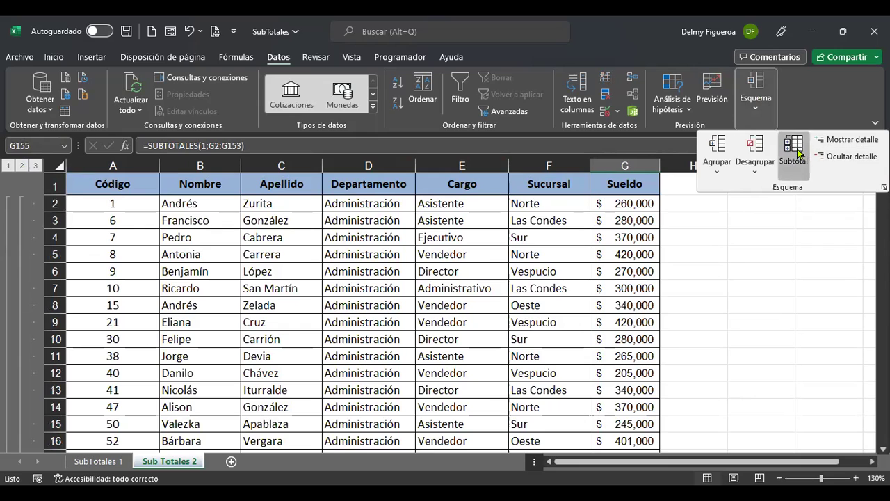
click(793, 146)
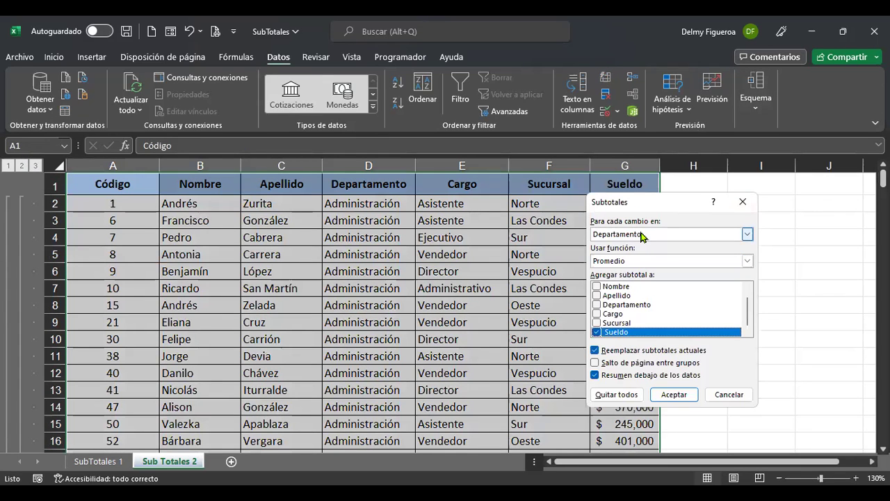
click(642, 237)
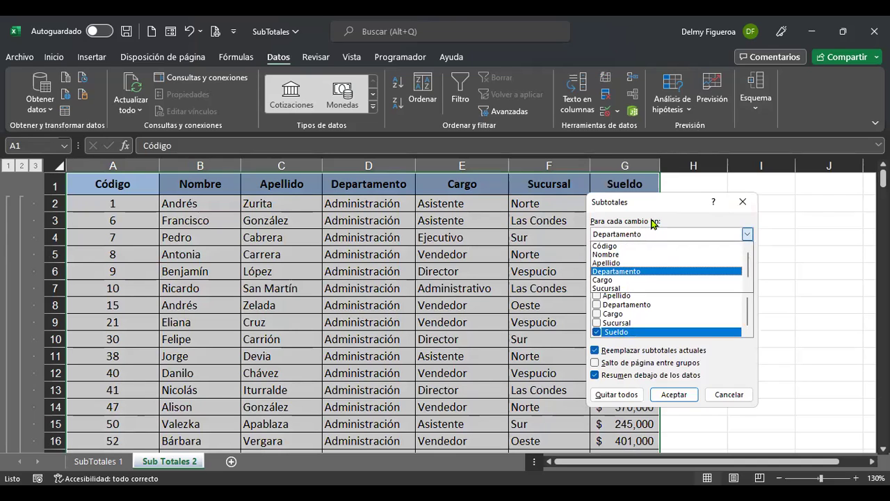
click(652, 224)
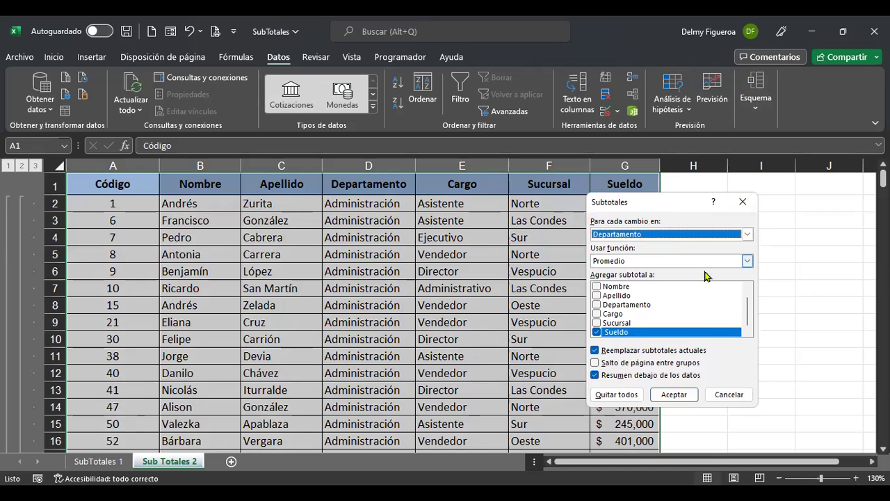
click(743, 396)
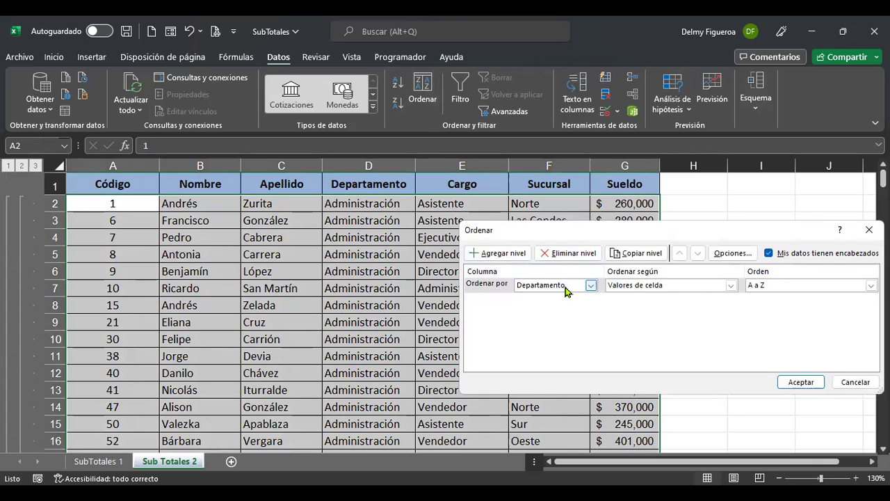
Step: Add Cargo as a second sort level after Departamento, in A a Z order, and apply the sort, removing the existing subtotals
click(504, 254)
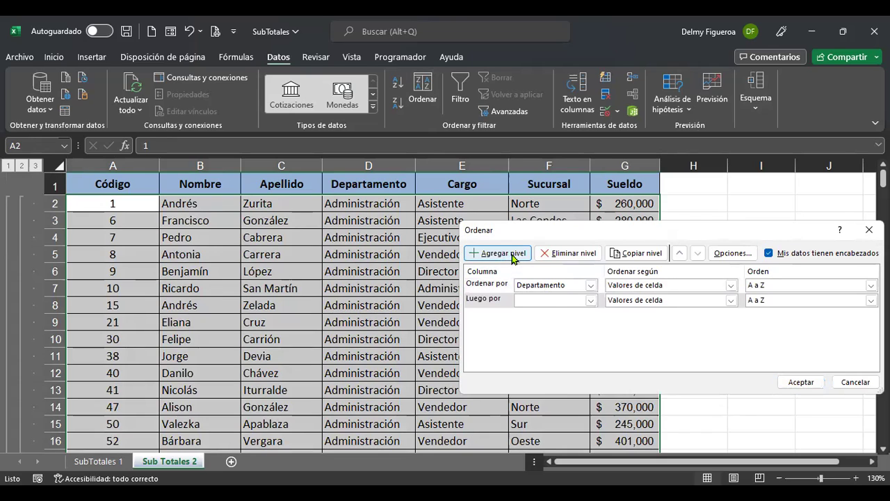
click(554, 304)
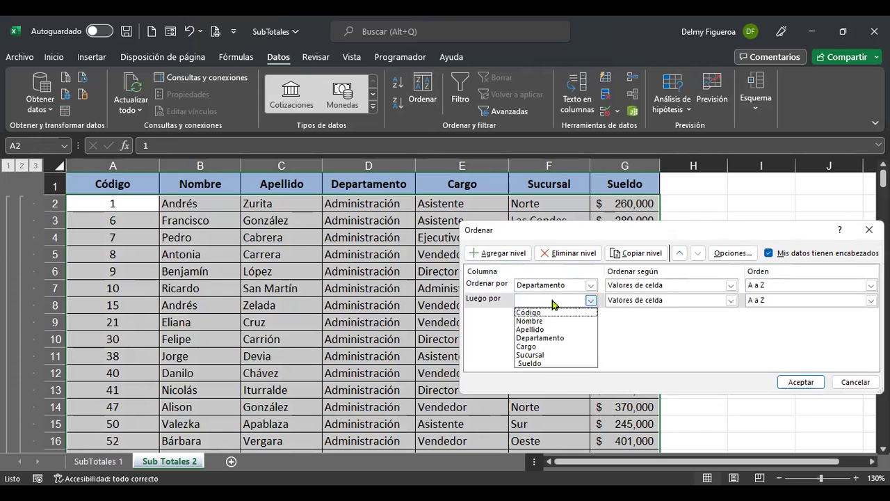
click(547, 347)
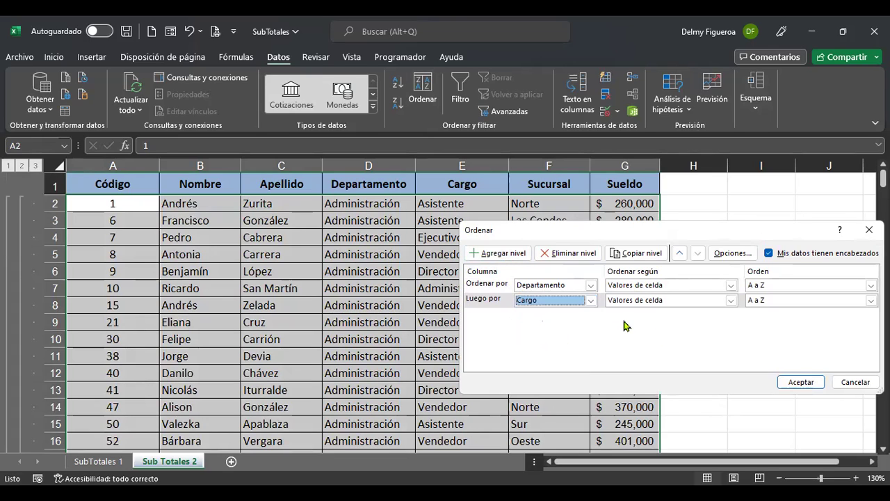
click(801, 382)
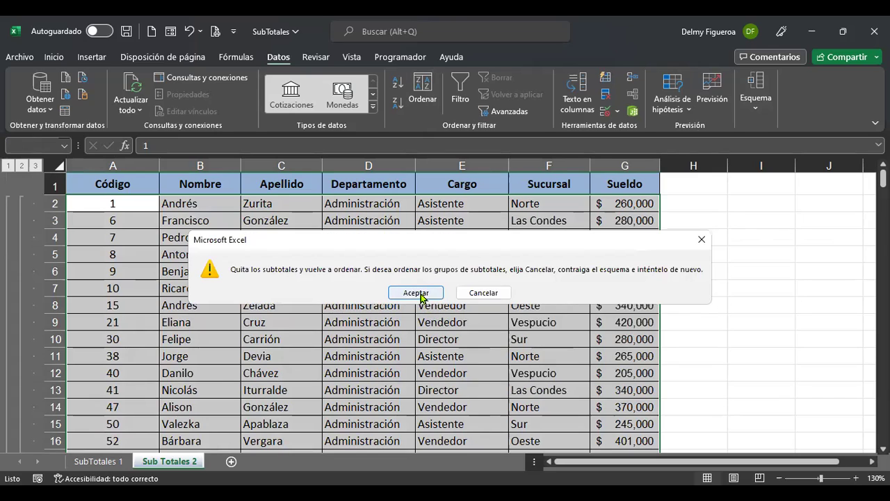
click(416, 293)
Step: Examine the sorted list down to its last record and check the order of the Departamento and Cargo columns
scroll(480, 299, down, 20)
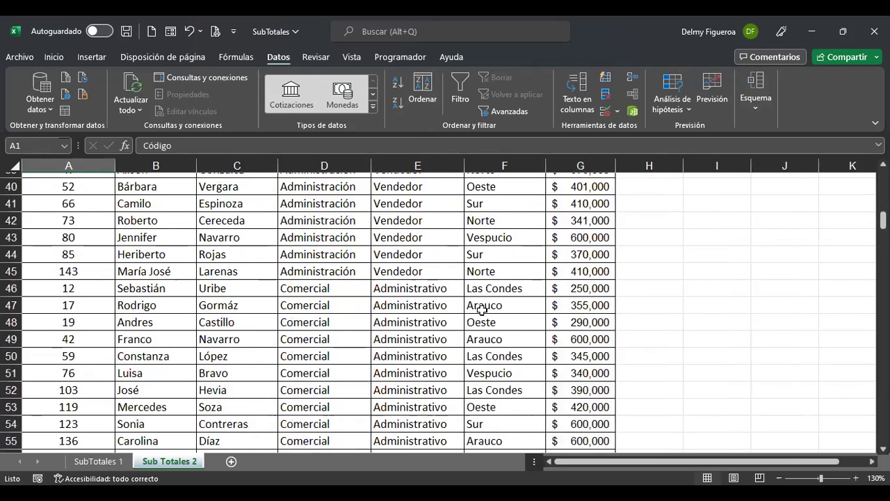
scroll(484, 312, down, 2)
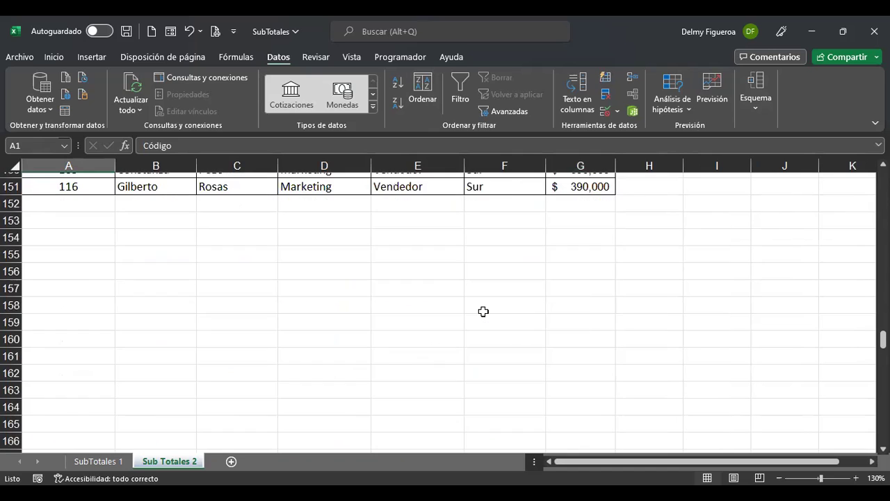
key(ctrl+Home)
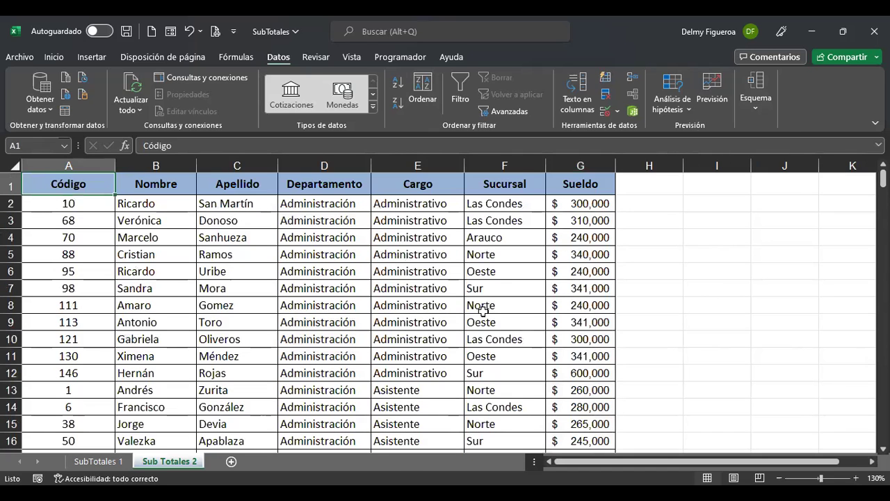
click(324, 207)
drag(324, 206, 323, 270)
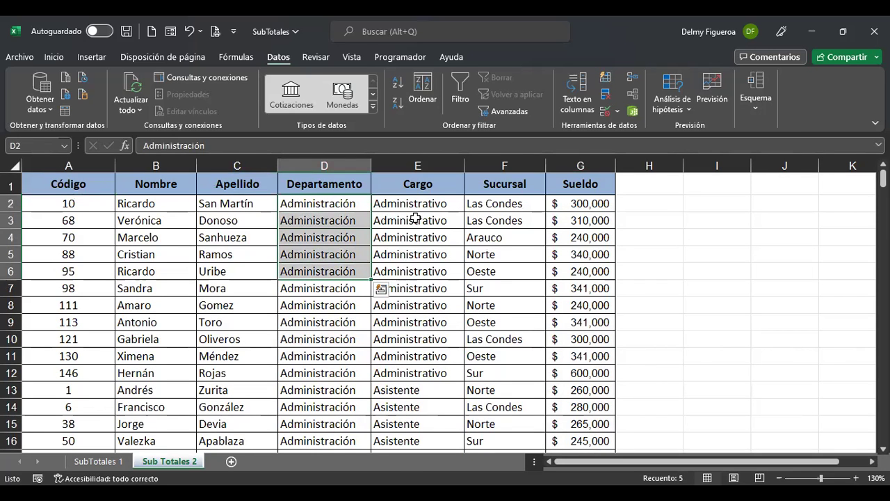
drag(421, 200, 431, 267)
click(432, 268)
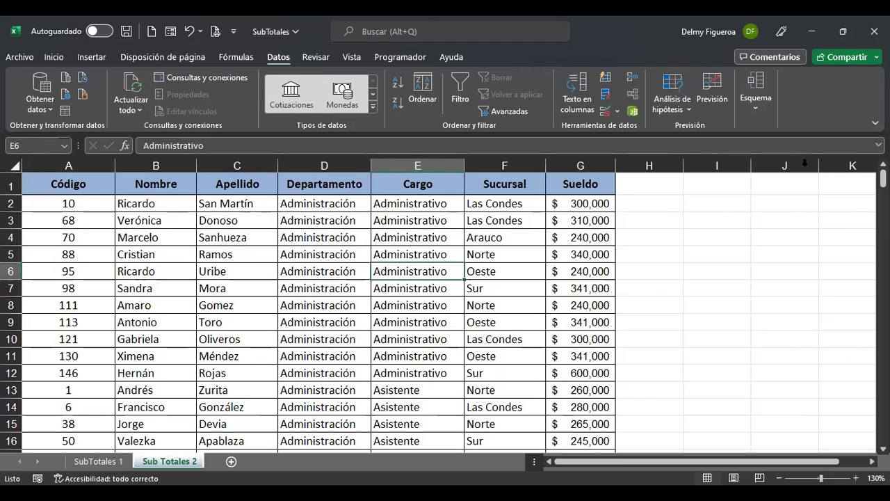
Step: Apply subtotals to Sueldo at each change in Departamento with the Suma function
click(753, 105)
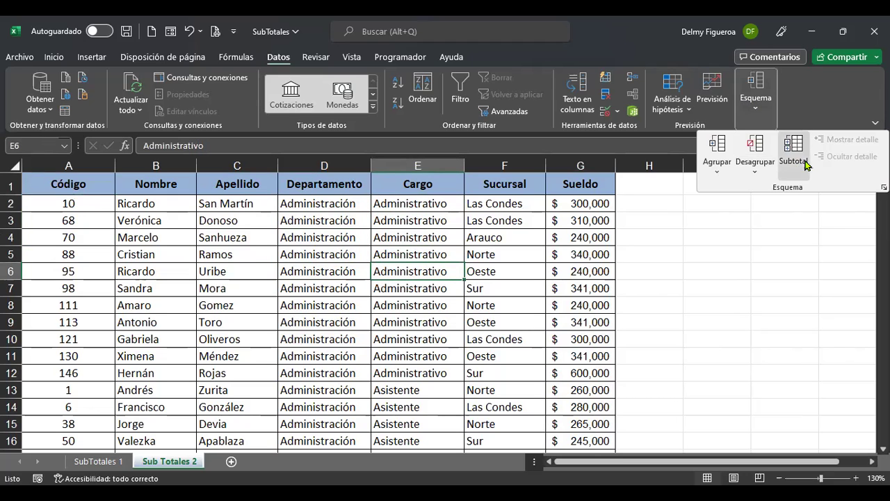
click(794, 160)
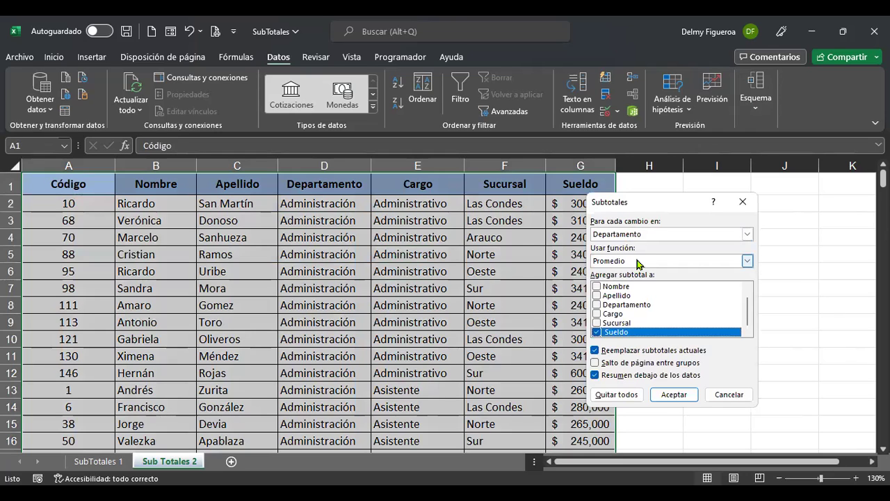
click(638, 261)
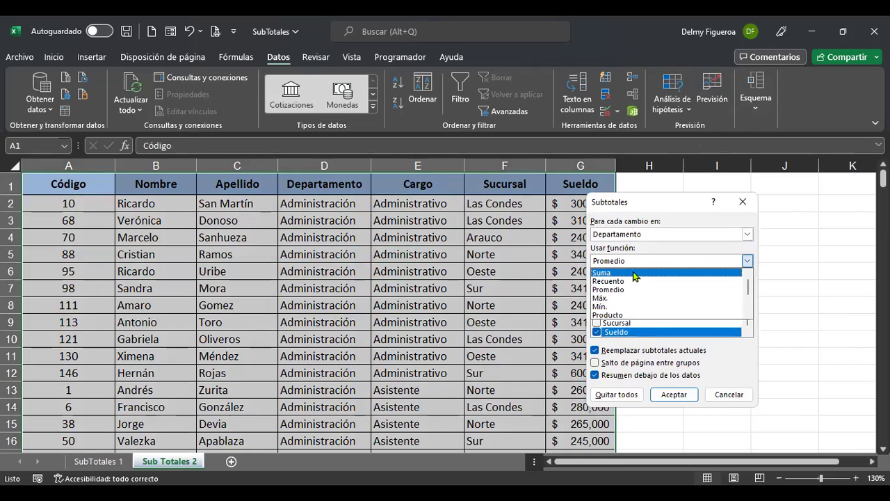
click(636, 273)
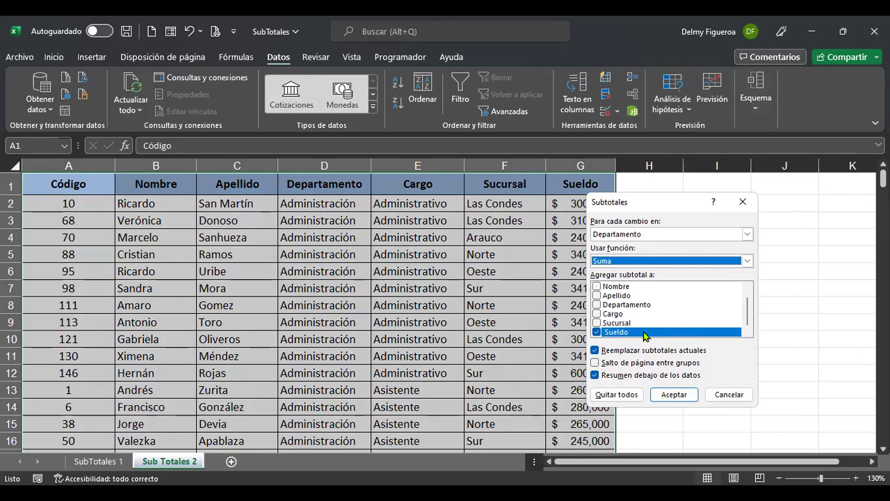
click(681, 397)
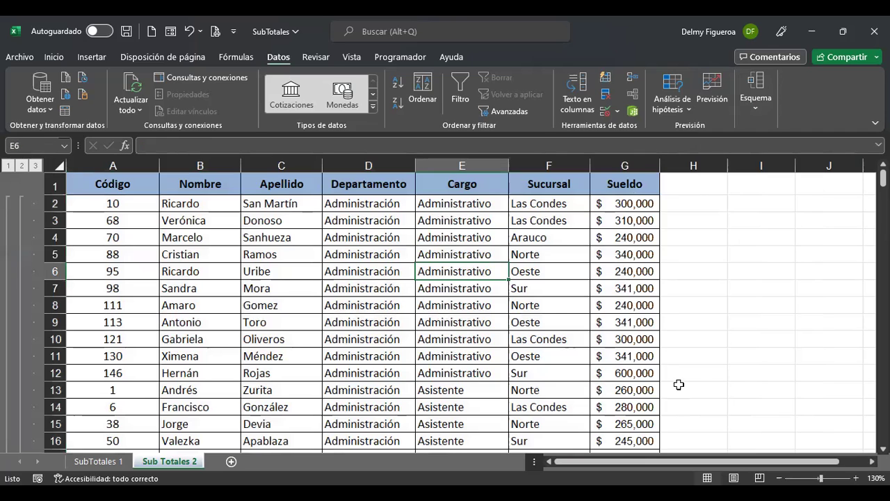
Step: Autofit the Sueldo column so the Total Administración amount in row 46 fits
scroll(518, 318, down, 10)
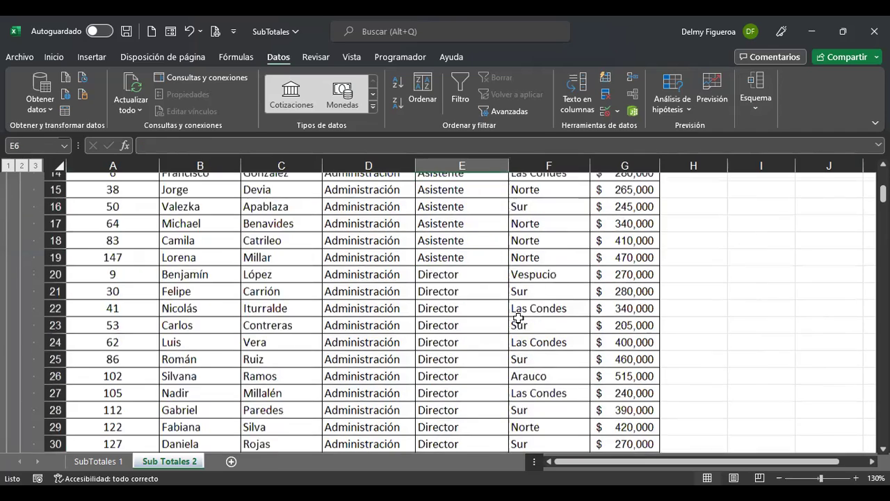
scroll(403, 378, down, 2)
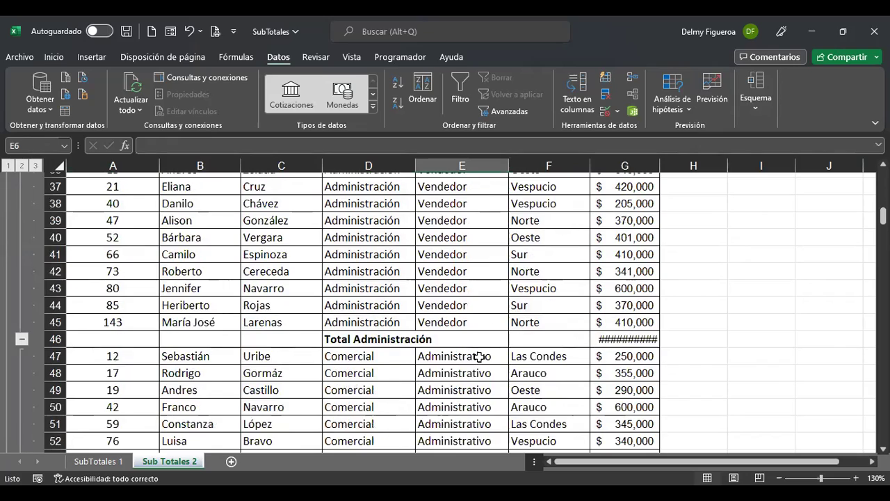
scroll(479, 355, up, 7)
scroll(480, 356, down, 5)
scroll(480, 356, down, 5)
scroll(574, 317, up, 1)
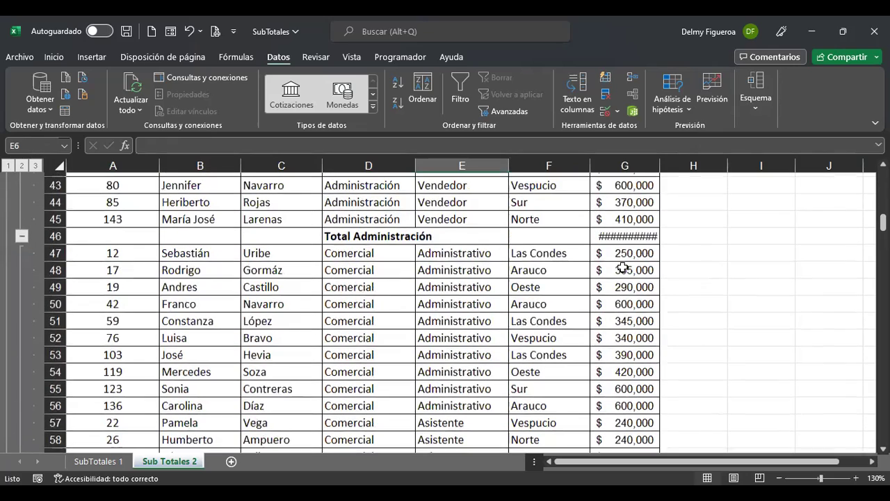
double_click(661, 165)
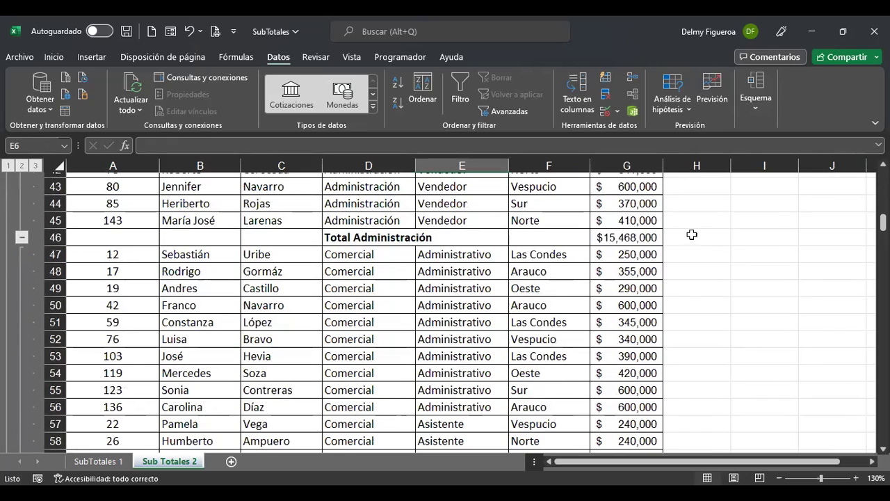
click(692, 238)
Step: Add a nested Suma subtotal of Sueldo at each change in Cargo, with Reemplazar subtotales actuales turned off
scroll(431, 297, up, 14)
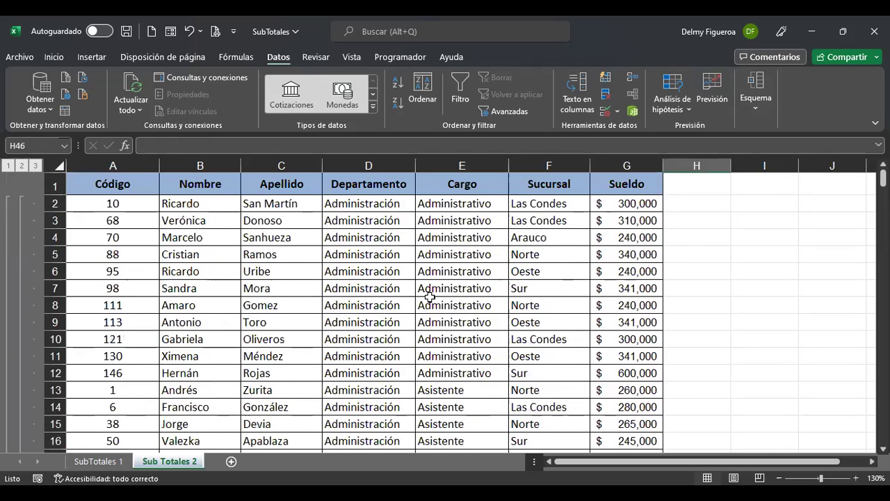
click(391, 202)
click(770, 99)
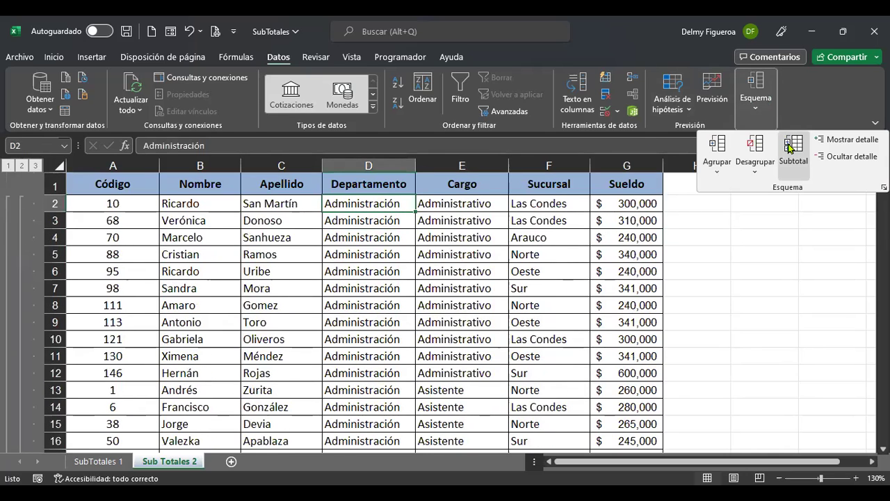
click(782, 161)
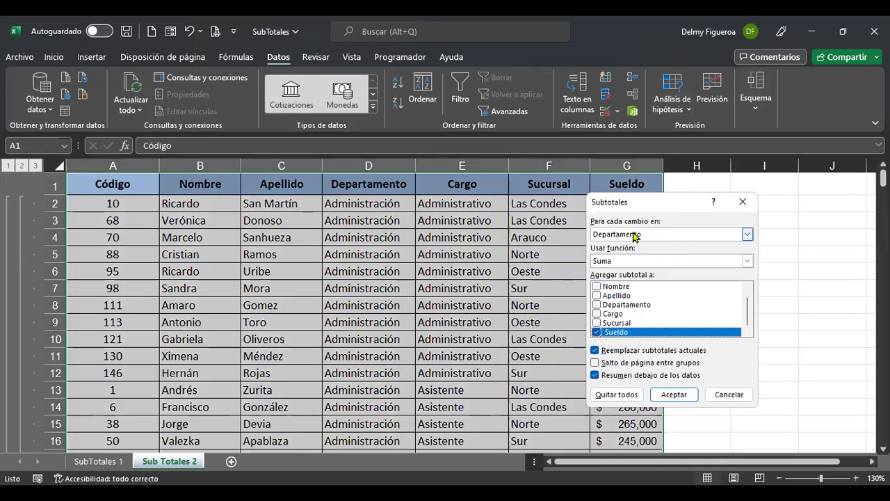
click(634, 235)
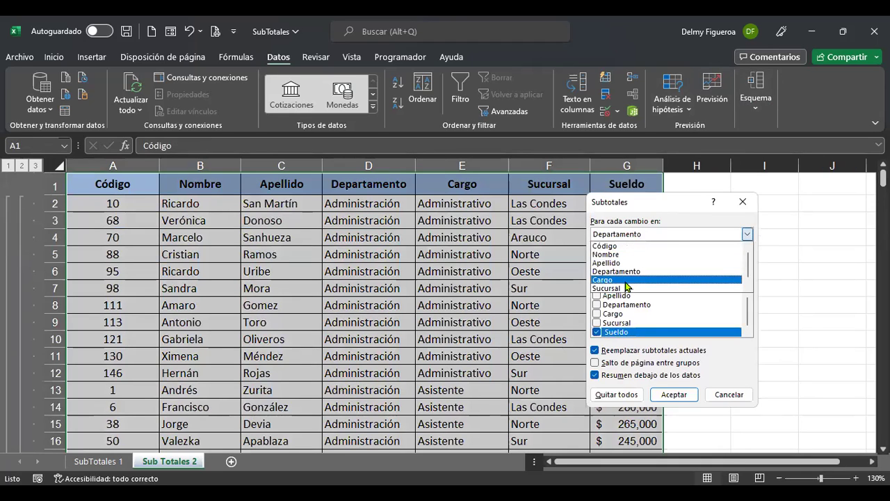
click(626, 282)
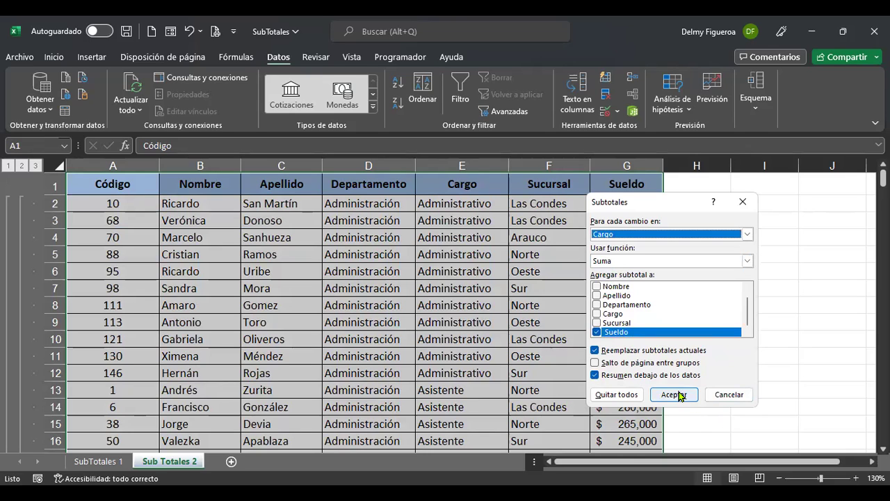
click(596, 350)
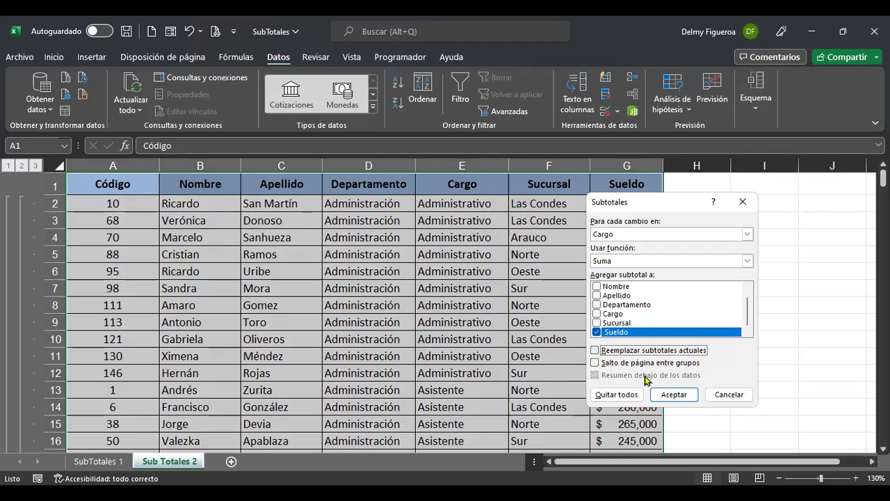
click(675, 395)
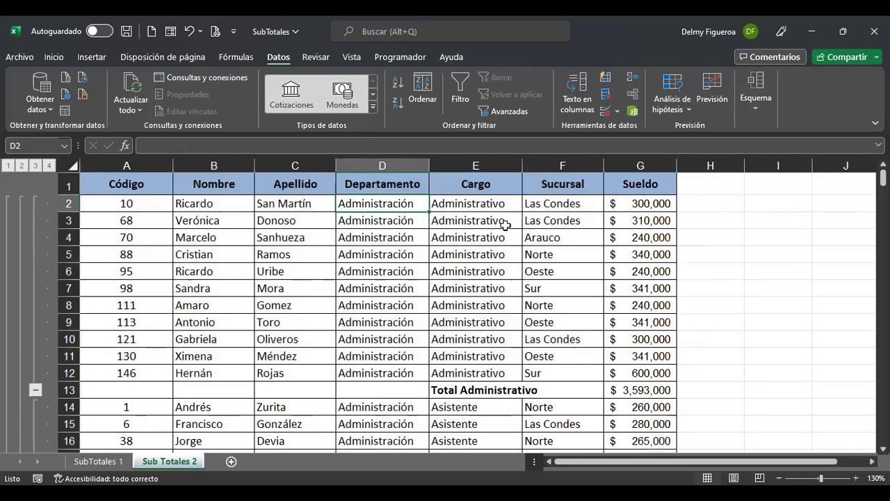
Step: Examine the Cargo totals within Administración, the formula in G13, and the Total Administración row
click(480, 390)
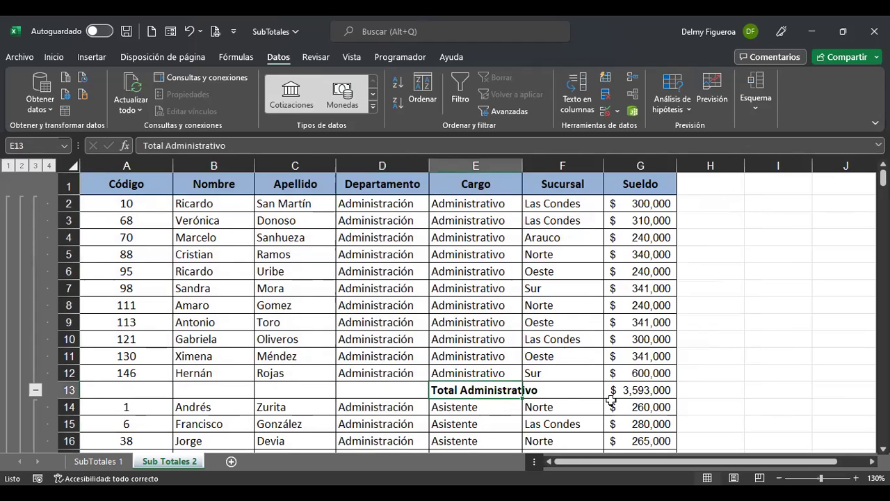
click(664, 390)
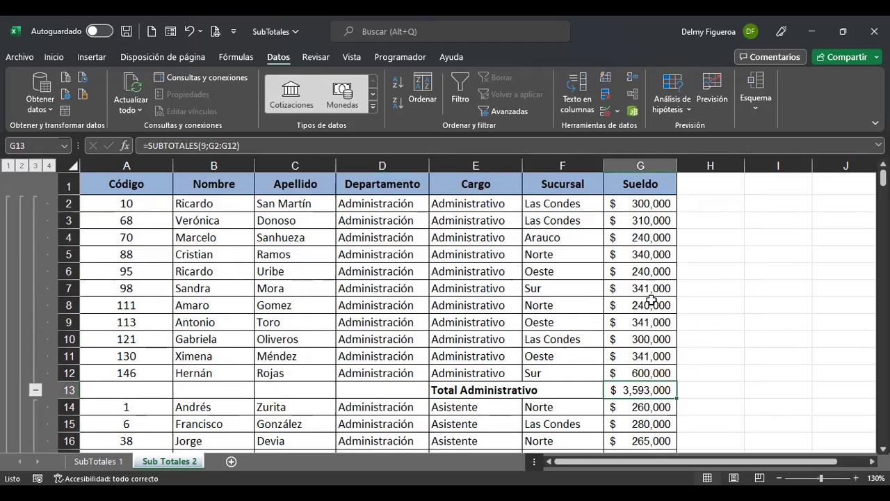
scroll(441, 359, down, 4)
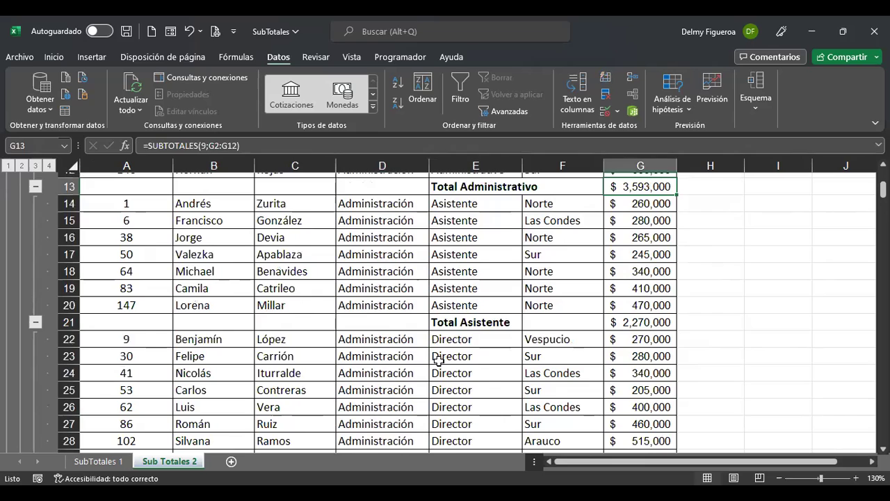
click(480, 322)
scroll(494, 274, down, 1)
scroll(493, 274, down, 4)
click(494, 289)
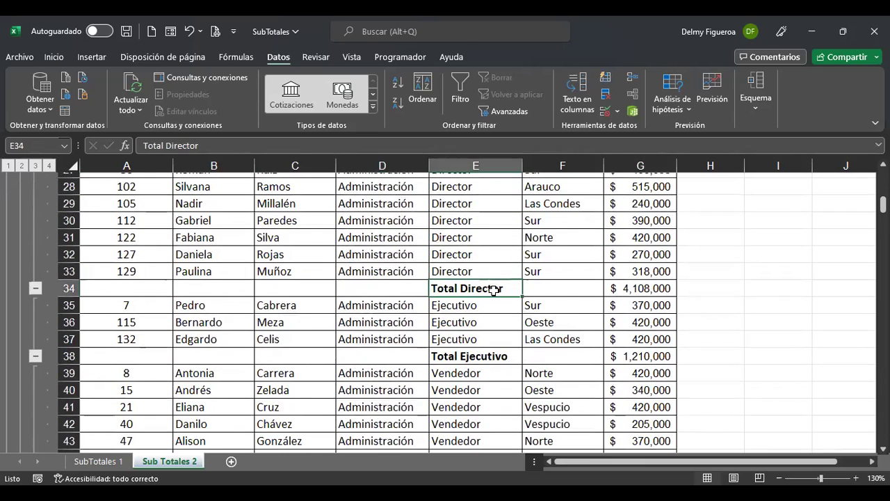
scroll(493, 289, down, 5)
click(476, 307)
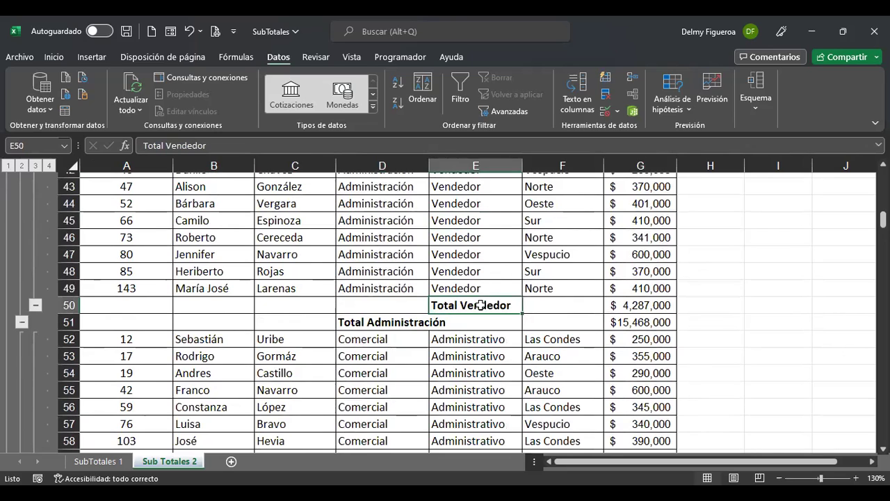
click(399, 320)
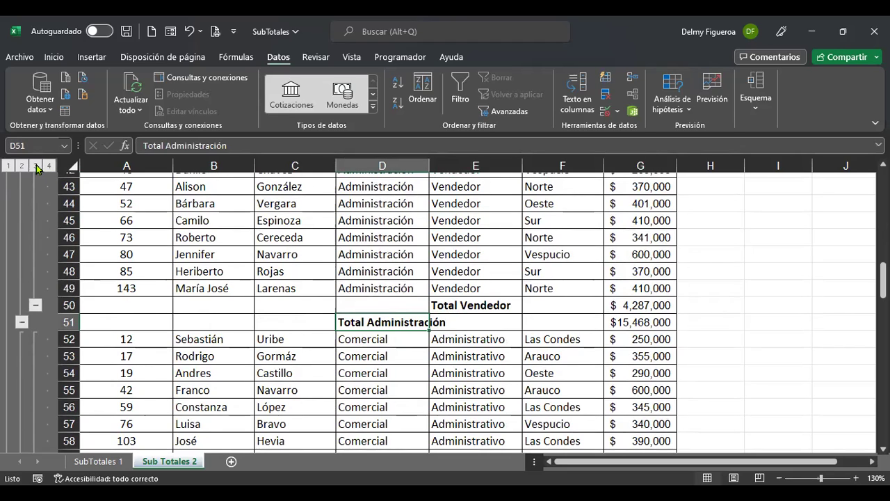
Step: Review the Cargo totals at outline level 3, the general total at level 1 and department totals at level 2, and return to level 3
click(34, 165)
scroll(560, 348, up, 2)
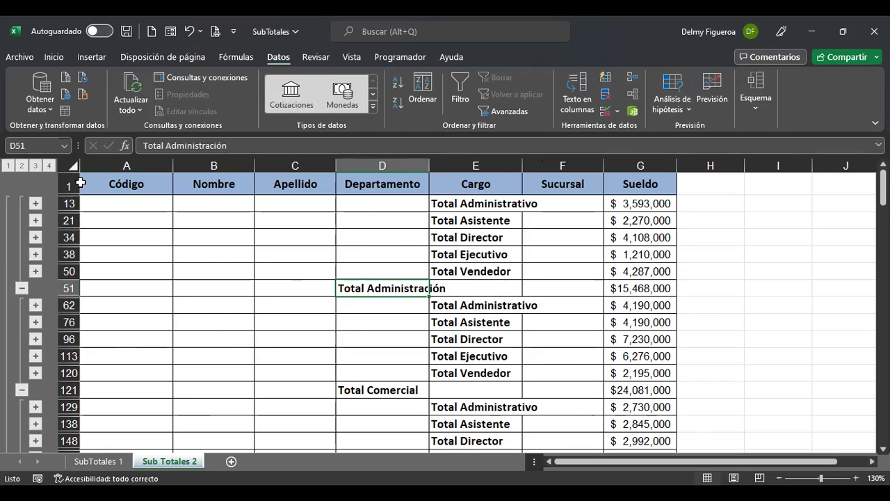
click(8, 166)
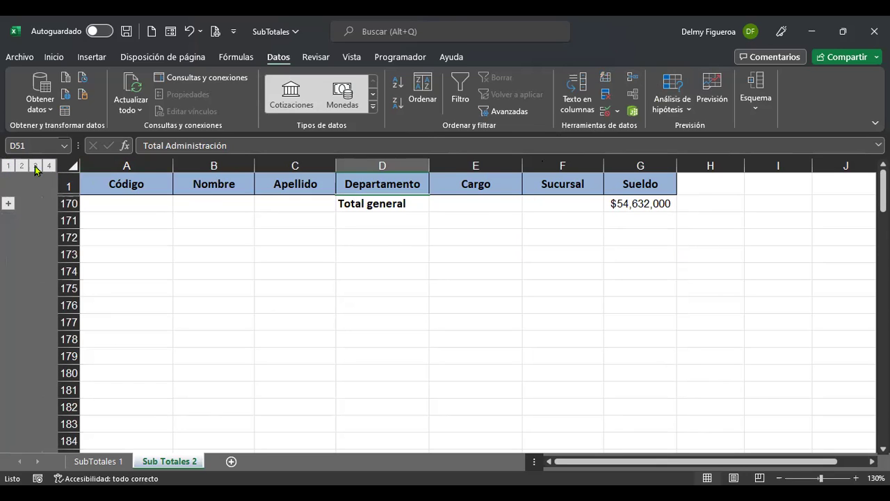
click(21, 165)
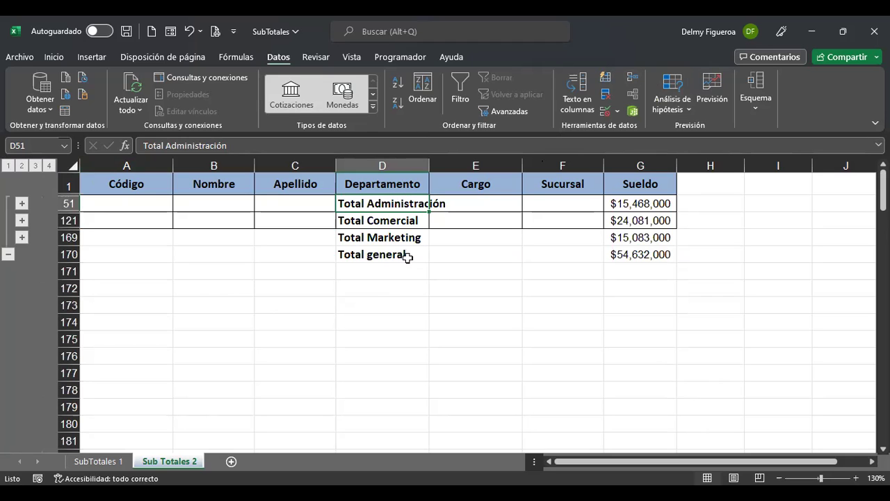
click(37, 166)
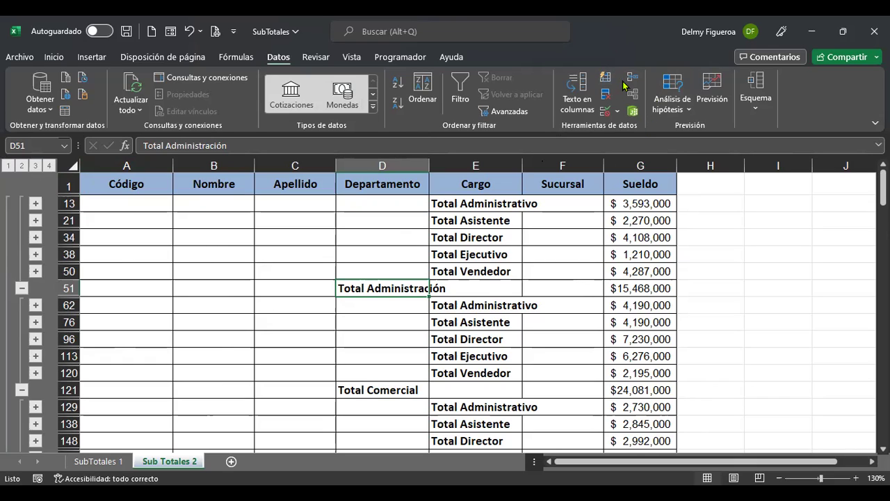
click(755, 104)
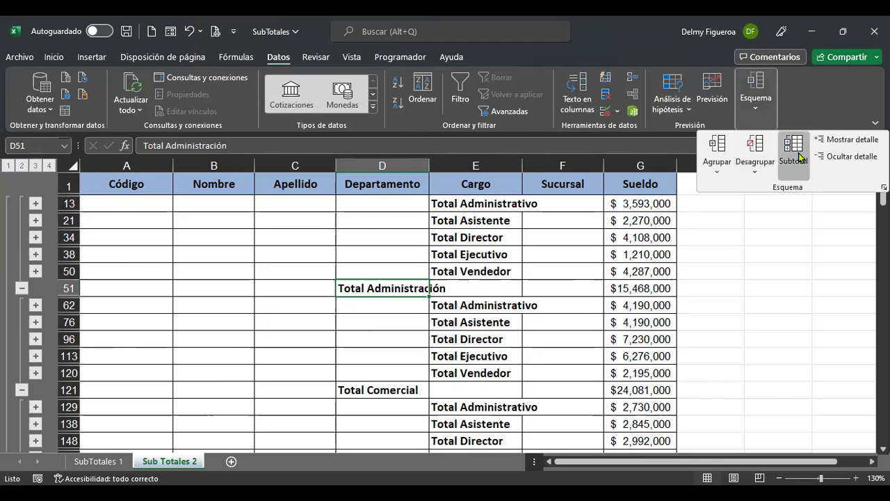
click(793, 150)
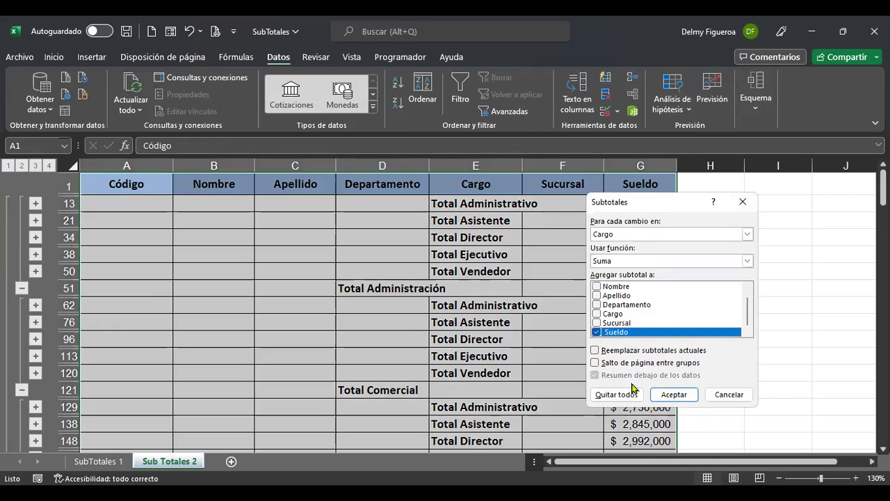
click(729, 395)
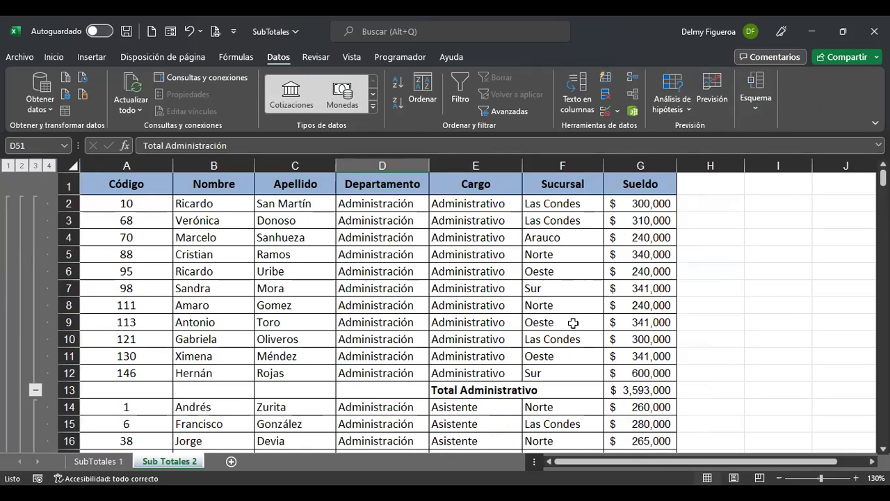
Step: Remove all the existing subtotals from the employee list on the Sub Totales 2 sheet
click(581, 201)
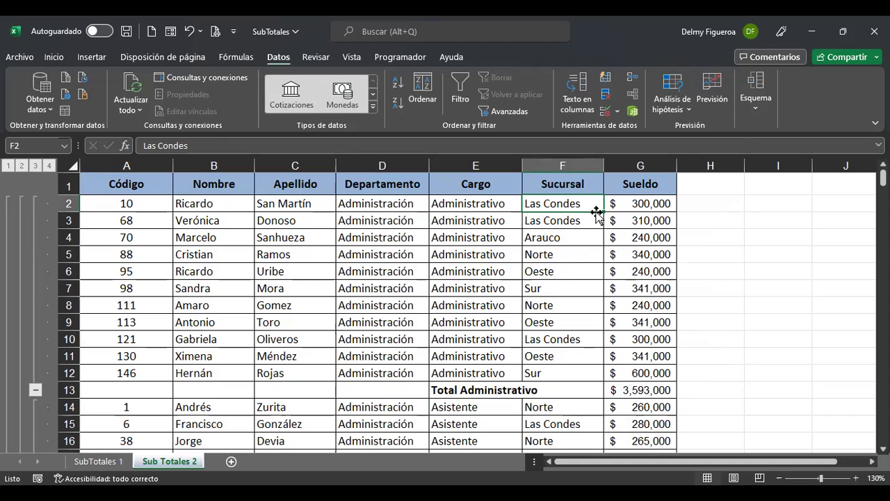
click(757, 97)
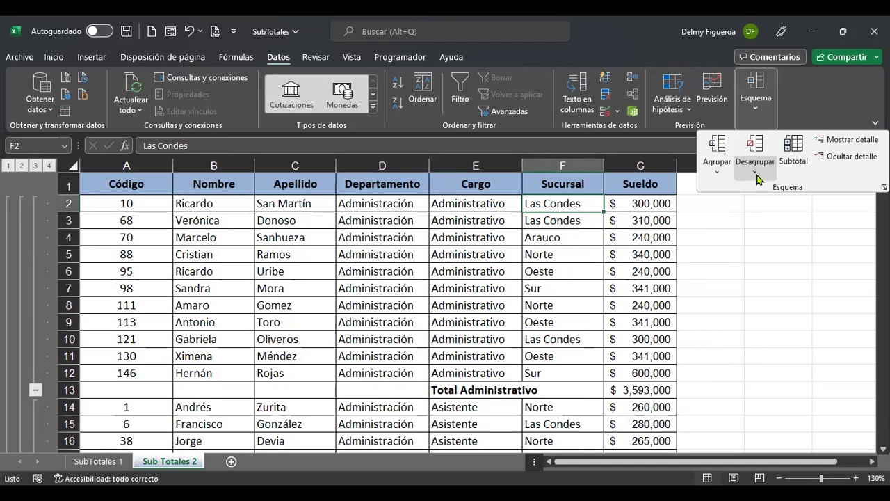
click(794, 150)
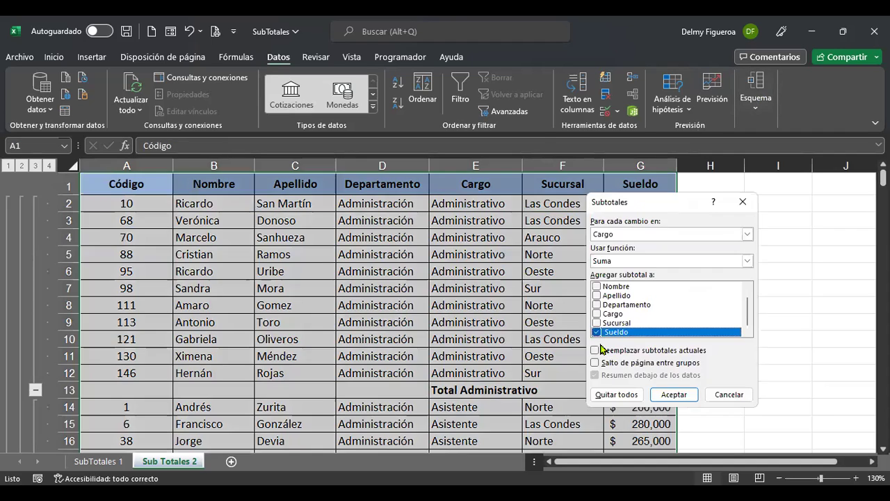
click(612, 394)
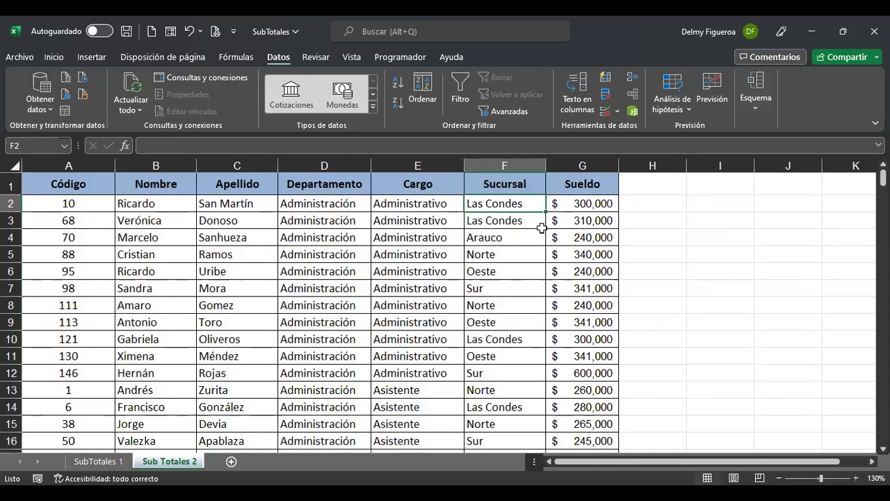
Step: Sort the list by Departamento, then Cargo, then Sucursal, all by cell values from A to Z
click(420, 91)
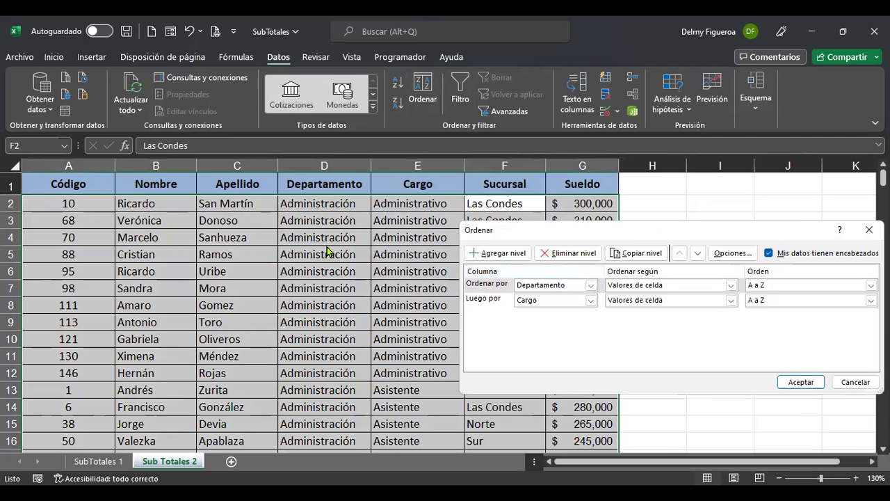
click(497, 254)
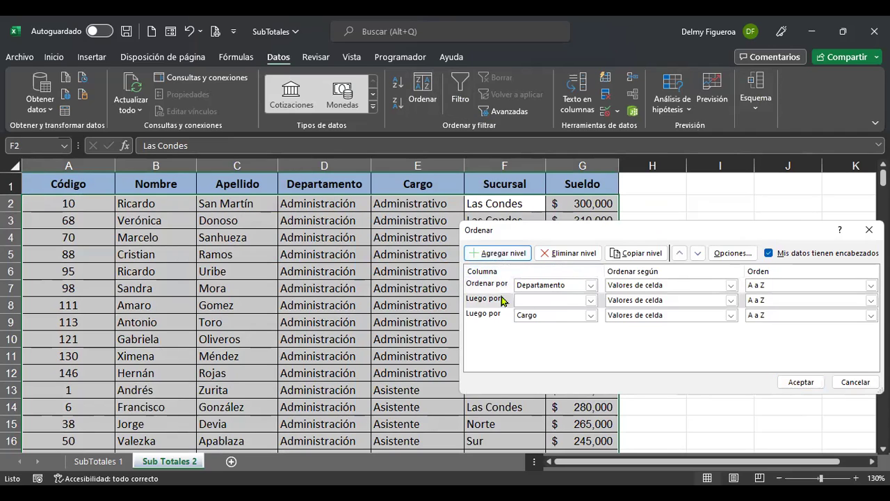
click(549, 304)
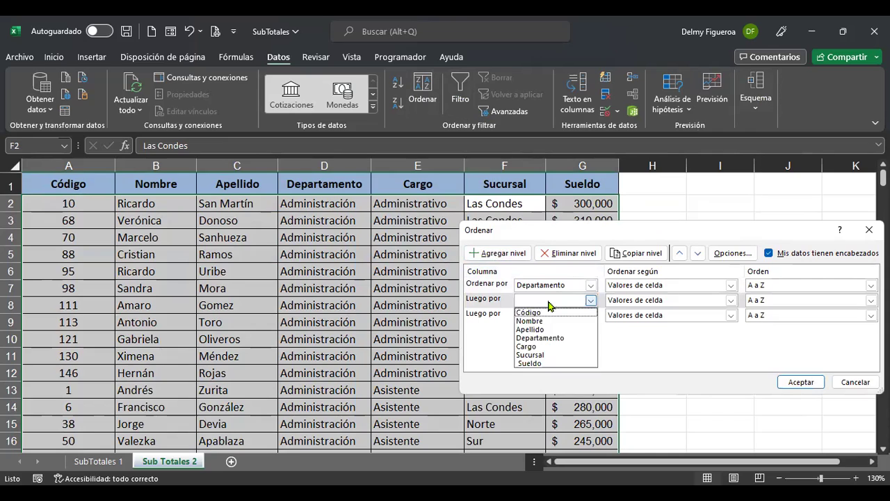
click(554, 345)
click(554, 318)
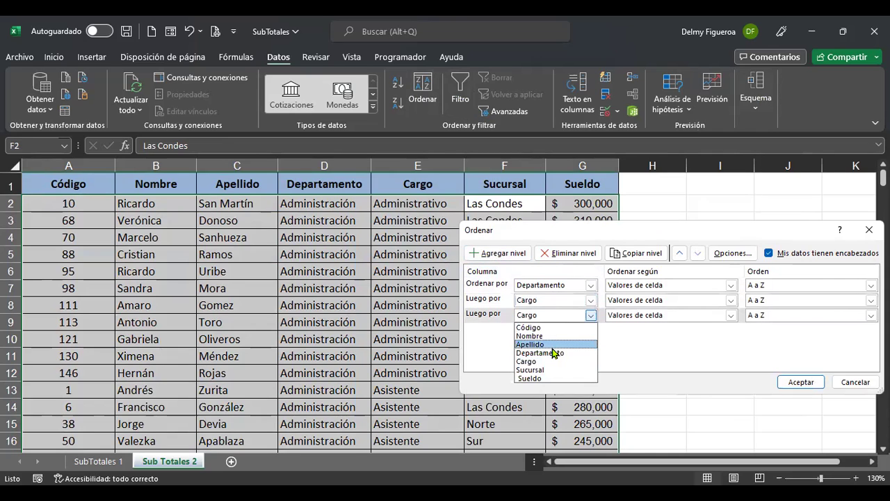
click(547, 369)
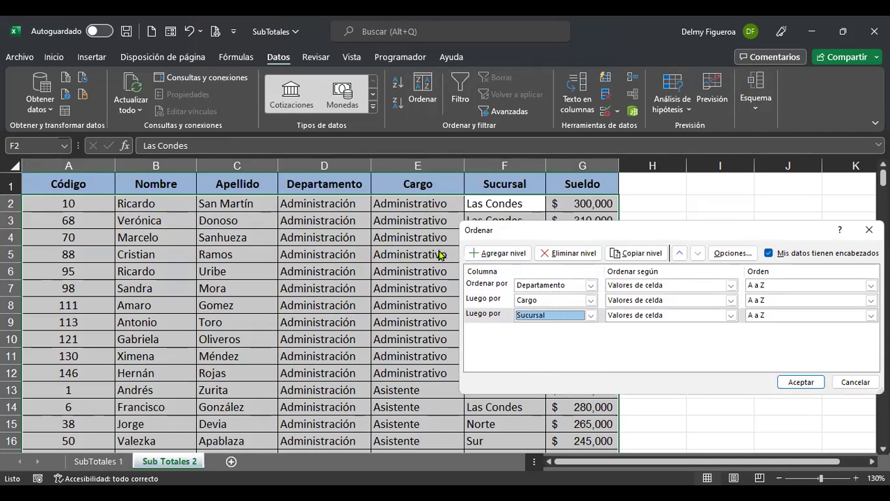
click(803, 382)
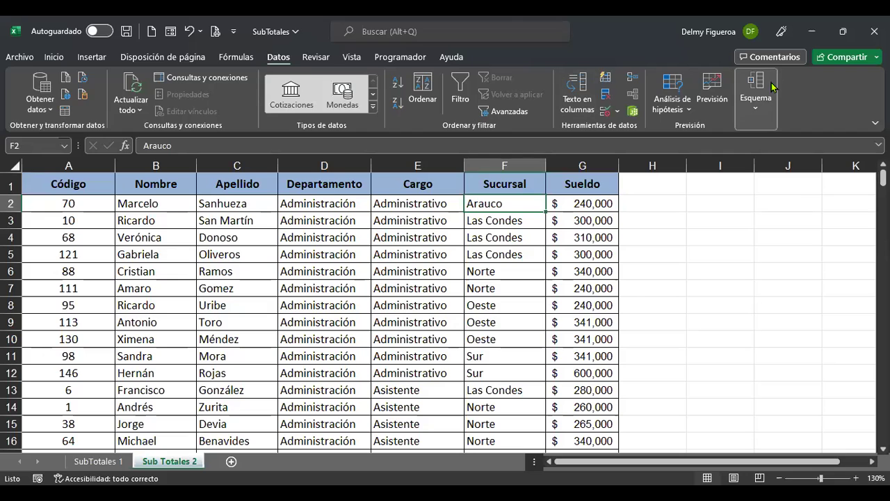
Step: Add a Suma subtotal of Sueldo at each change in Departamento
click(756, 97)
click(796, 161)
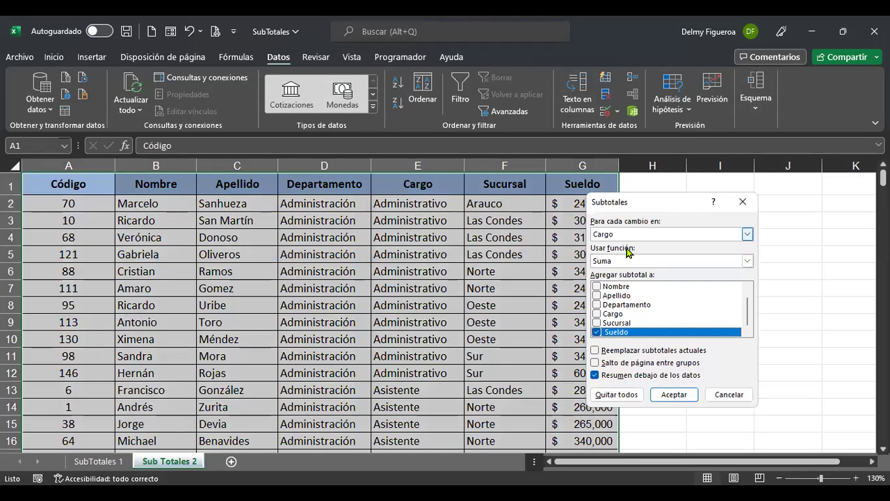
click(628, 235)
click(632, 272)
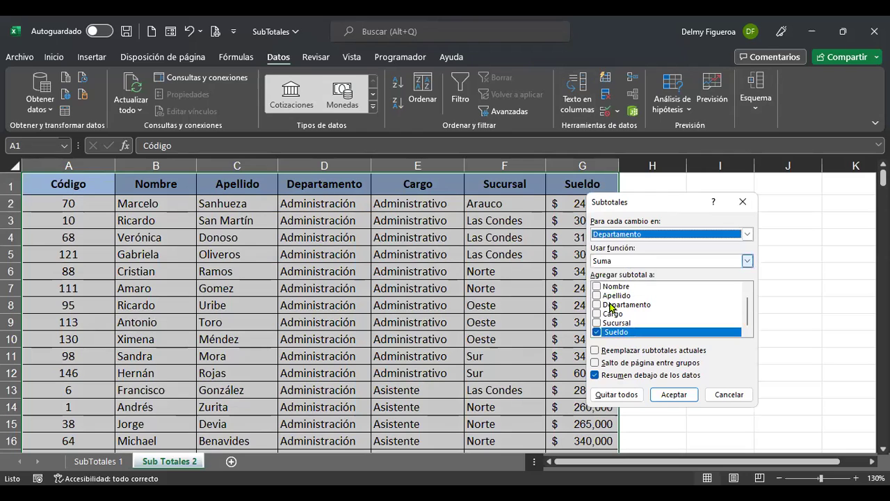
click(675, 395)
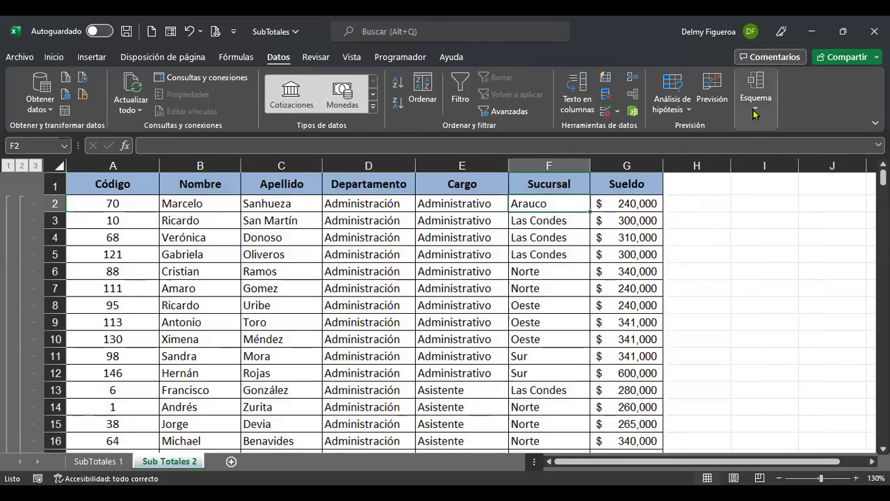
Step: Add a nested Máx. subtotal of Sueldo at each change in Cargo, keeping the department subtotals
click(754, 110)
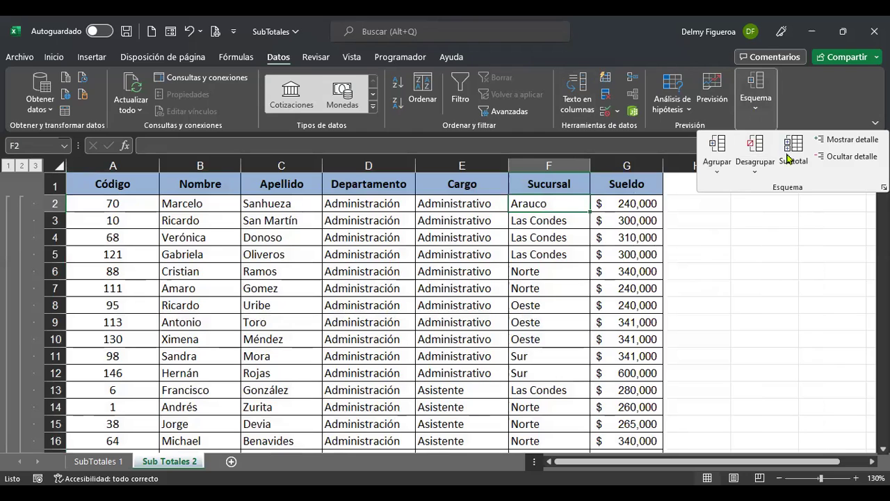
click(640, 234)
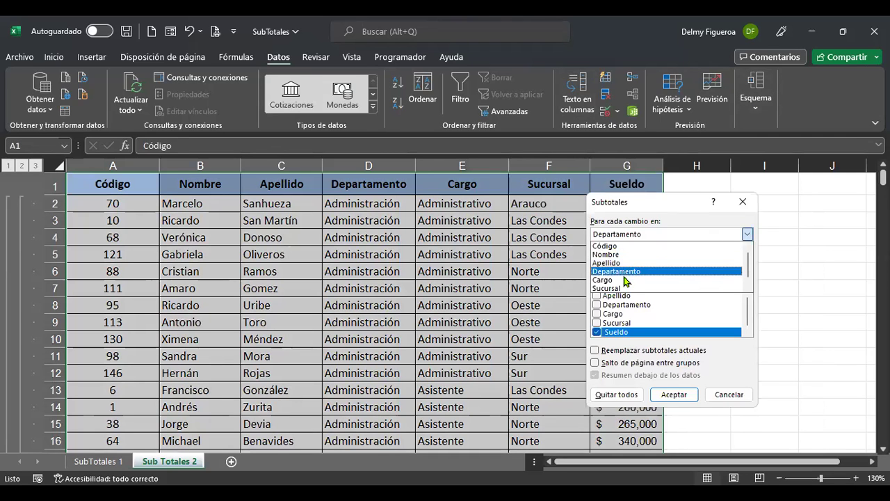
click(629, 279)
click(631, 261)
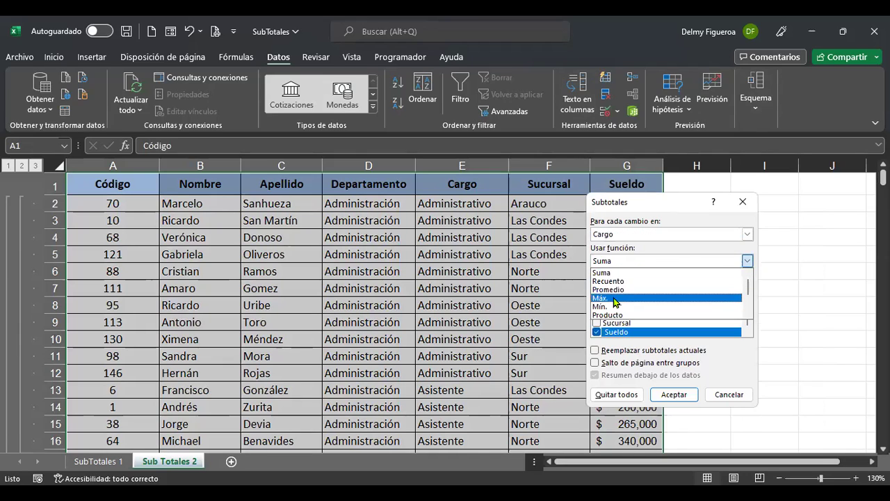
click(615, 299)
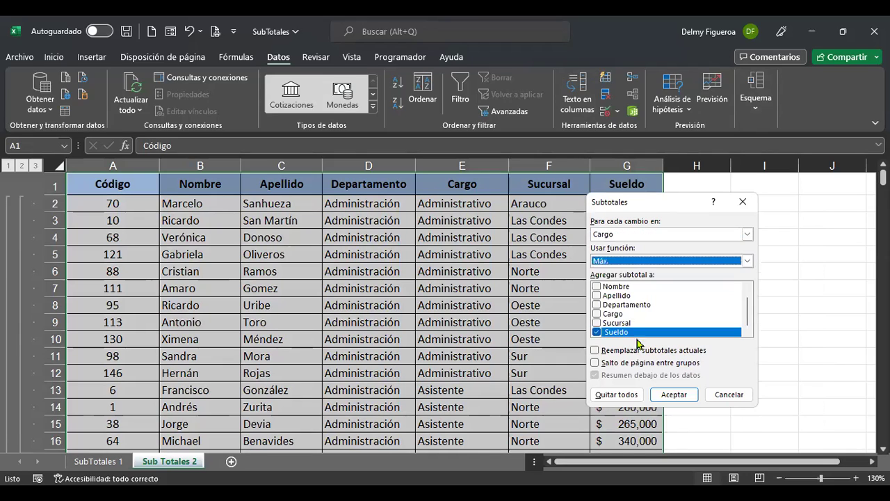
click(673, 394)
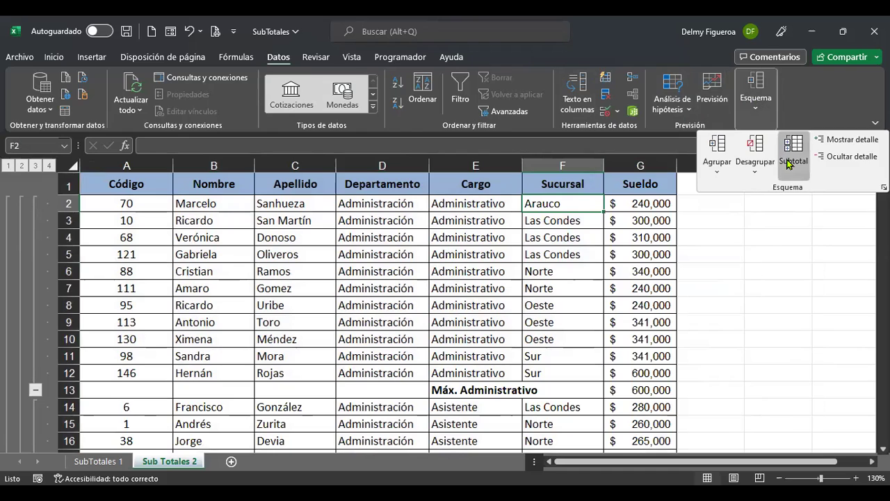
Step: Add a nested Mín. subtotal of Sueldo at each change in Sucursal, keeping the department and Cargo subtotals
click(789, 157)
click(649, 235)
scroll(630, 277, down, 1)
click(621, 280)
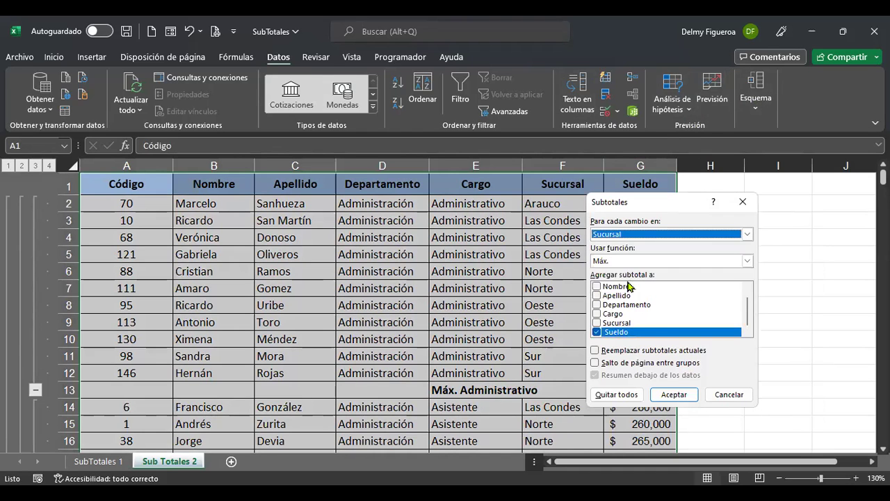
click(622, 261)
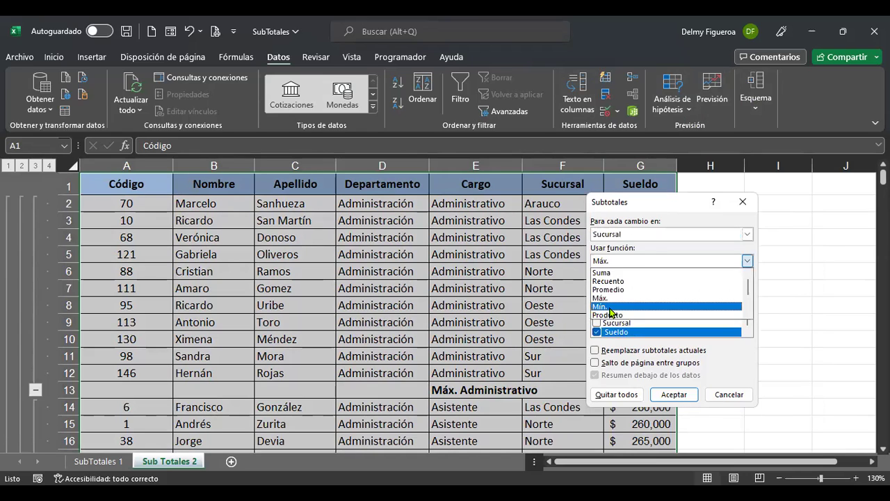
click(634, 306)
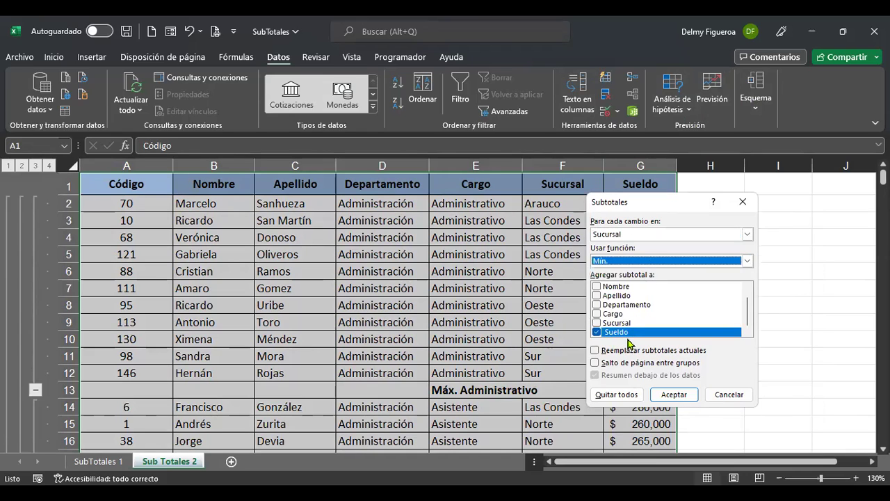
click(674, 394)
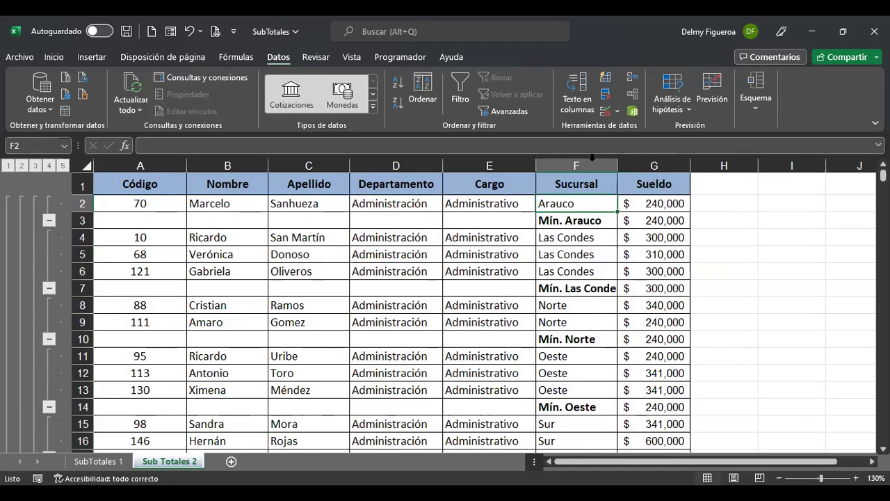
Step: Examine the Sucursal minimum rows, the formula in G3, and the Máx. Administrativo row within Administración
click(594, 223)
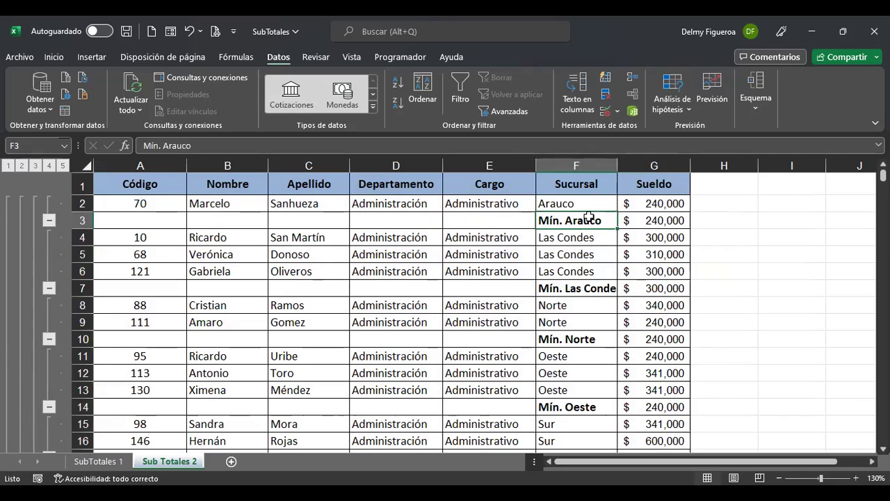
click(671, 220)
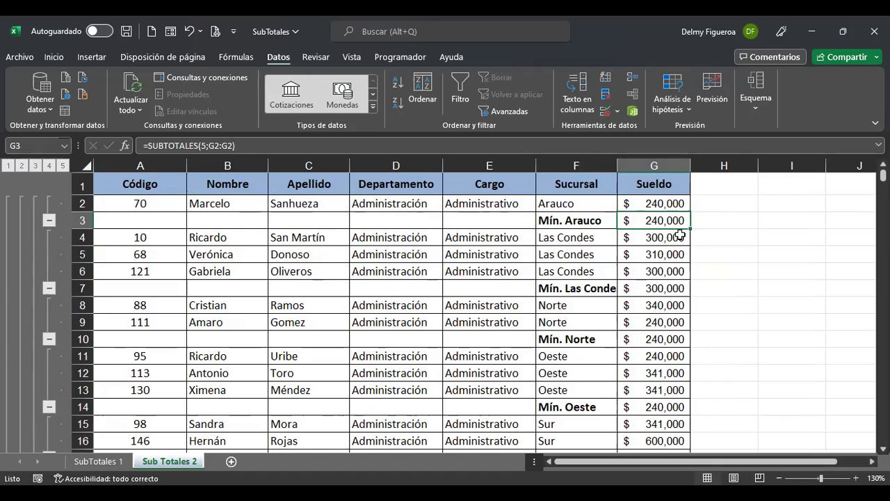
click(583, 290)
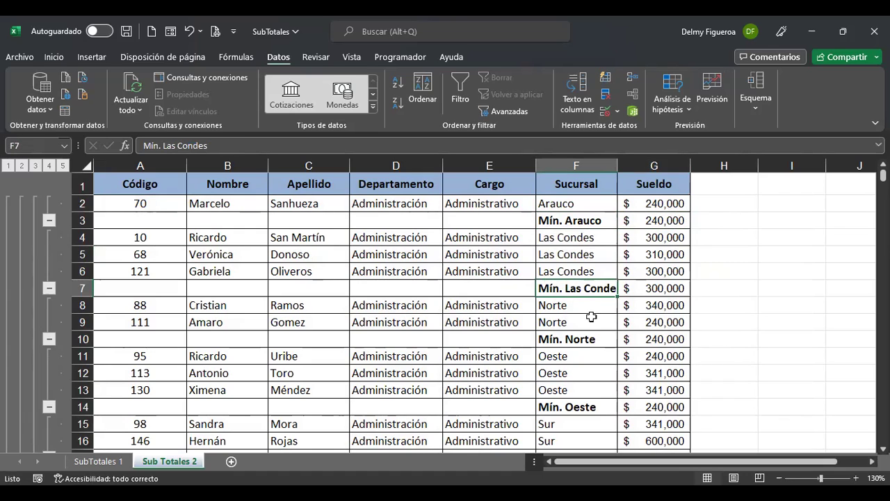
click(591, 337)
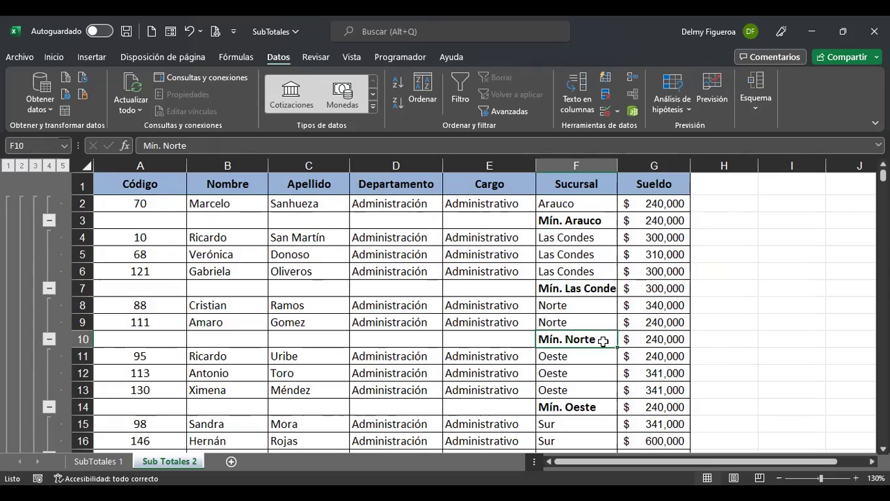
scroll(603, 341, down, 1)
scroll(603, 341, down, 1)
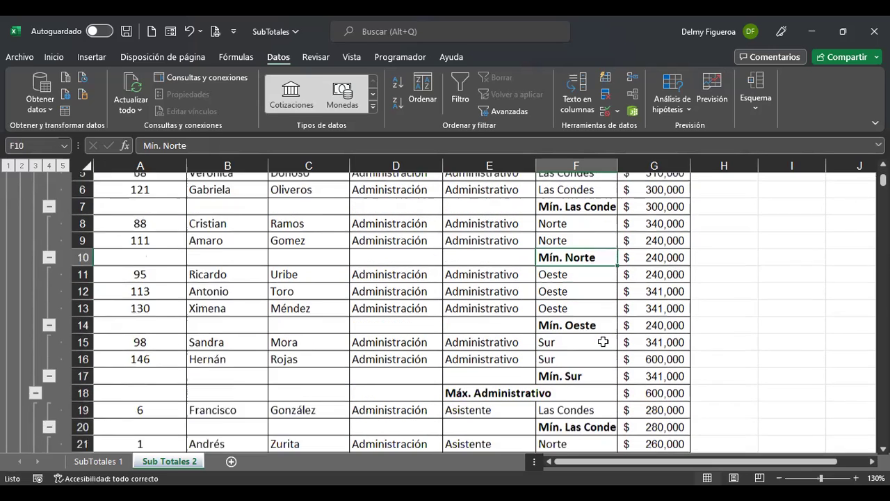
click(581, 357)
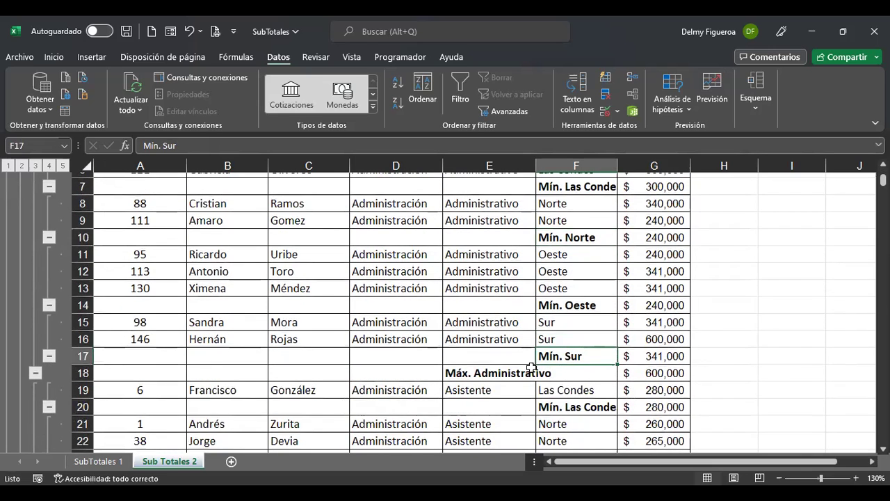
click(477, 375)
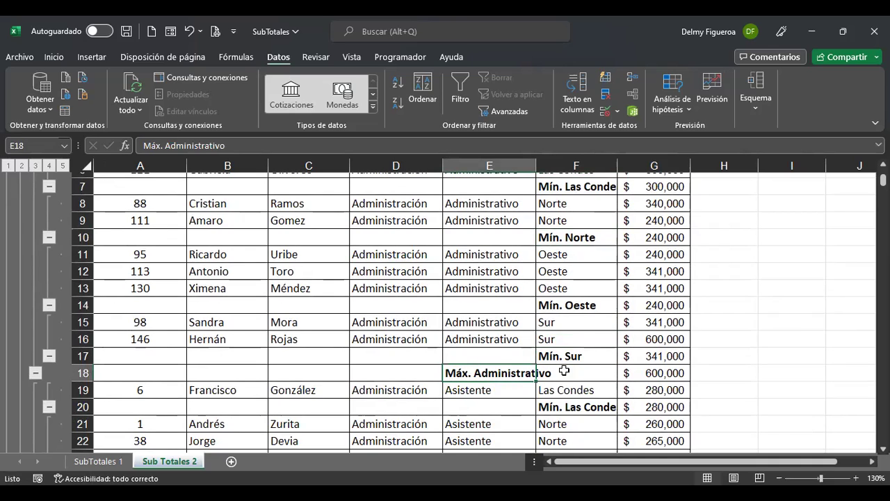
scroll(663, 373, down, 7)
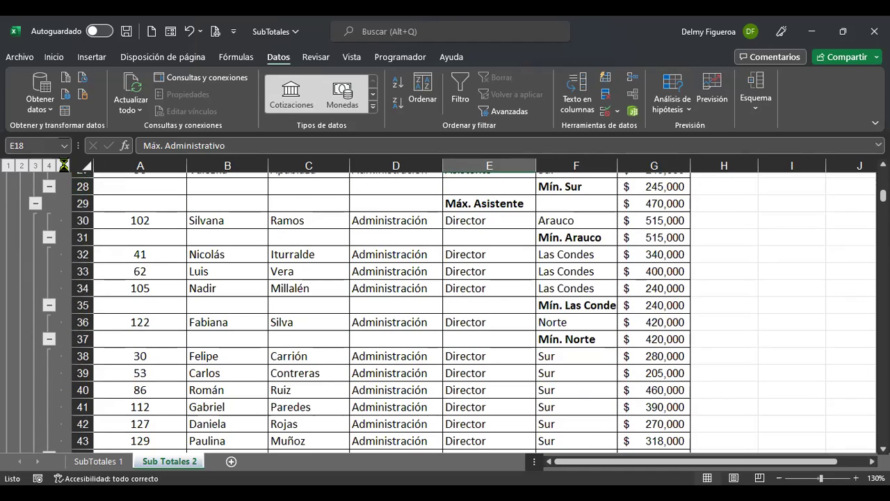
Step: Collapse the outline to level 4 and review the Sucursal minimums, Cargo maximums and Total Administración row
click(48, 165)
scroll(440, 297, up, 4)
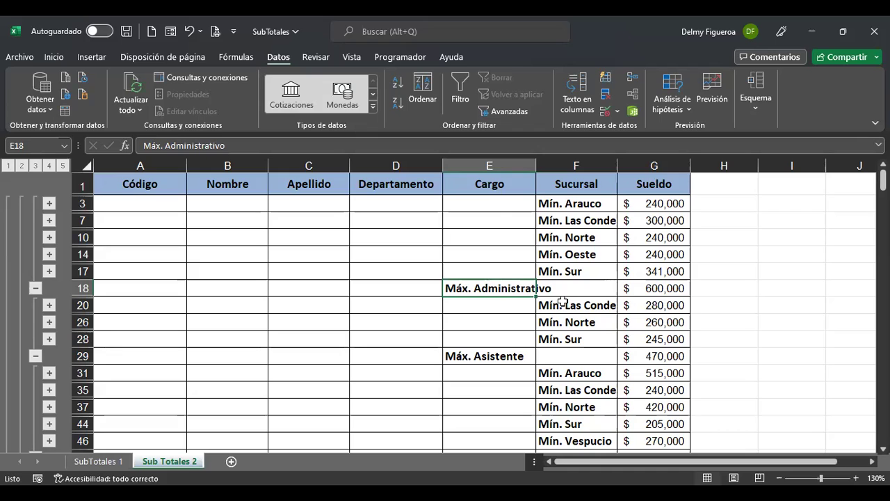
scroll(562, 306, down, 6)
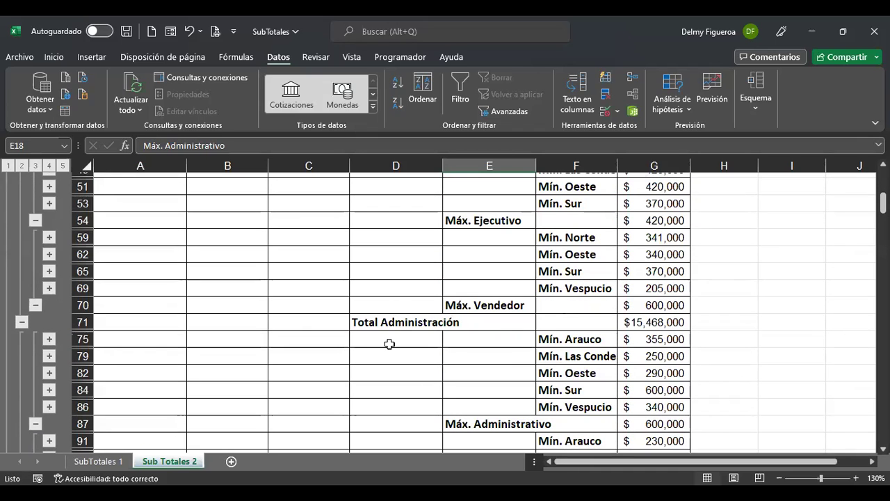
Step: Collapse the outline to level 3 and review the Cargo maximums, department totals and grand summary rows
scroll(390, 343, up, 6)
click(35, 166)
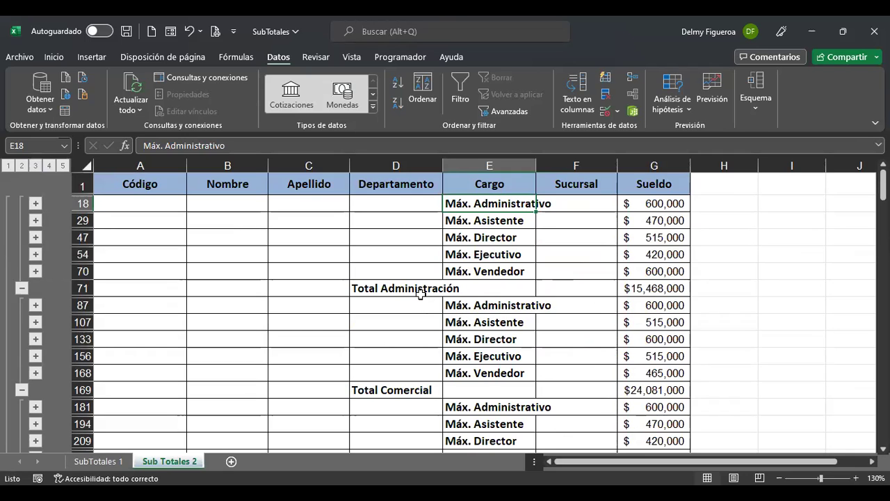
scroll(514, 314, down, 5)
scroll(515, 314, up, 1)
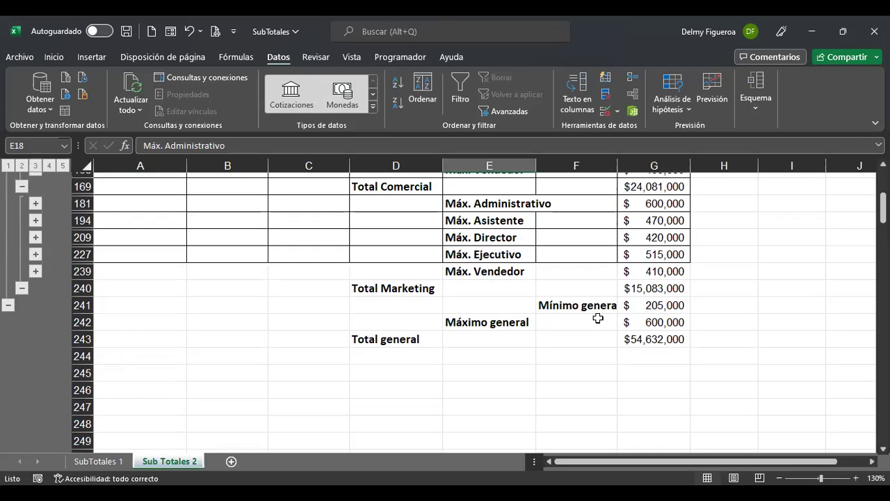
scroll(598, 327, up, 2)
scroll(598, 327, up, 2)
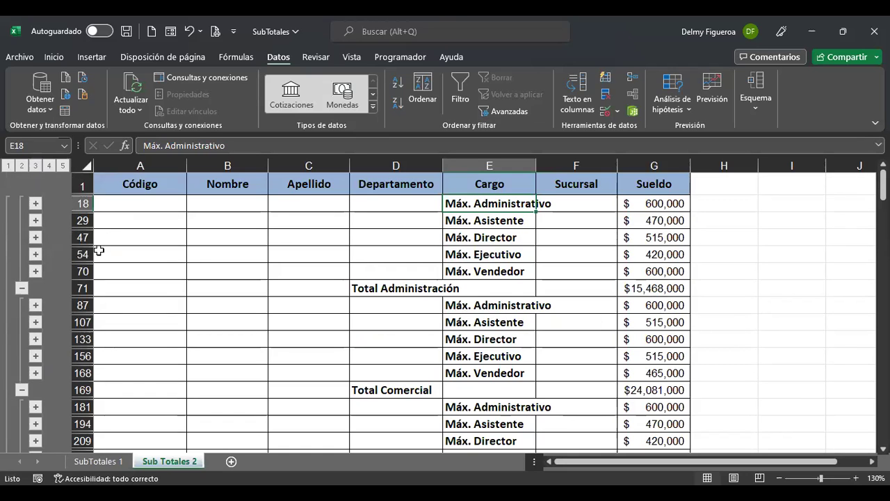
Step: Collapse the outline to level 2 and then level 1, and inspect the Sueldo cells for Total general, Máximo general and Mínimo general
click(21, 166)
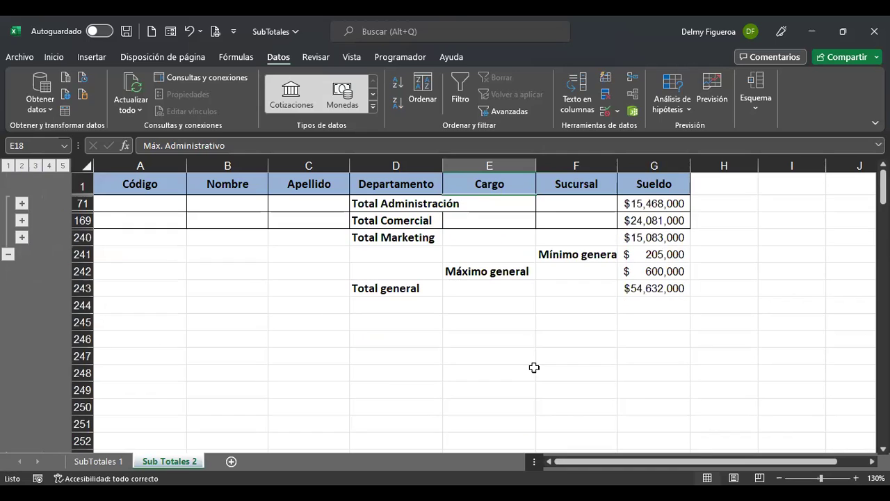
click(8, 166)
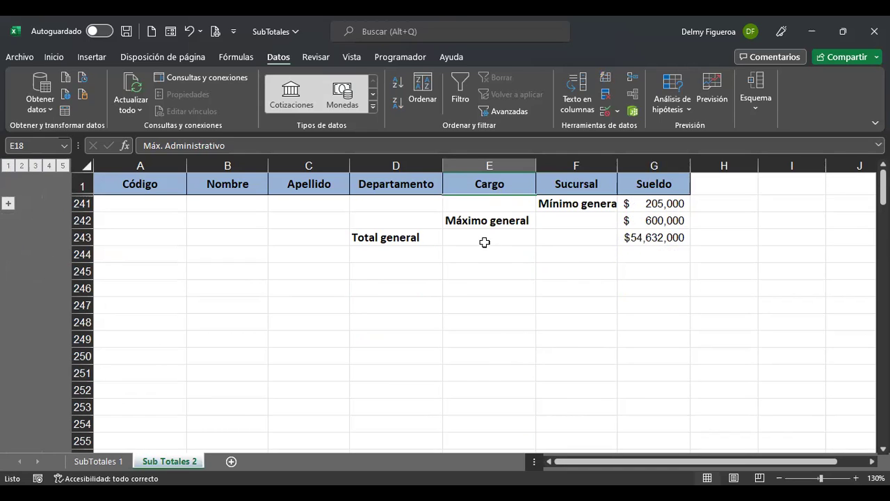
click(679, 238)
click(496, 221)
click(669, 218)
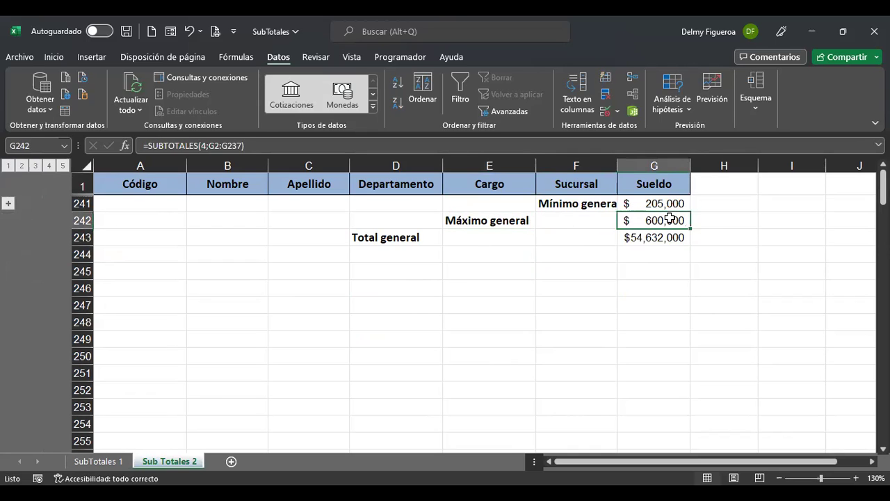
click(580, 202)
click(669, 203)
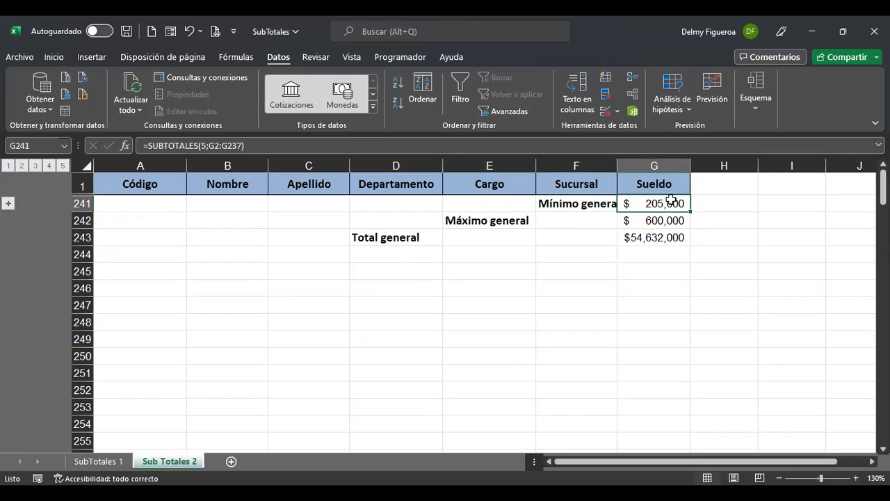
Step: Expand the outline to level 5 and remove all subtotals from the employee list
click(62, 165)
click(745, 284)
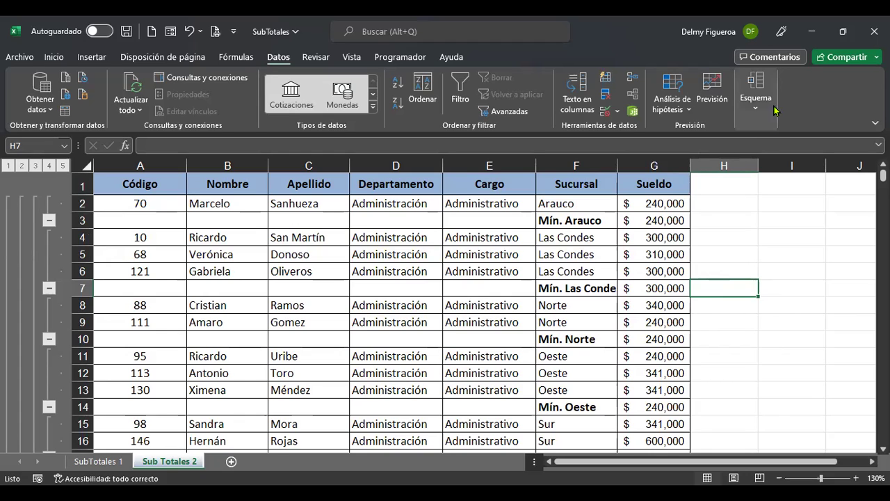
click(753, 103)
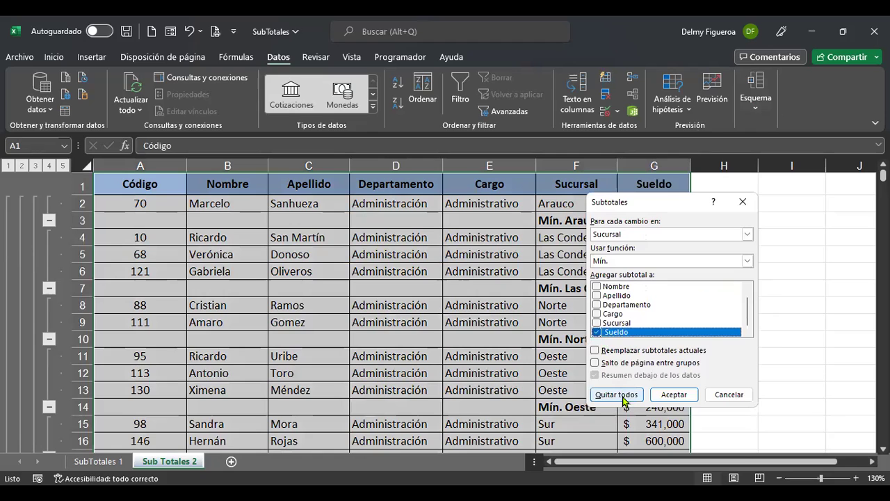
click(618, 395)
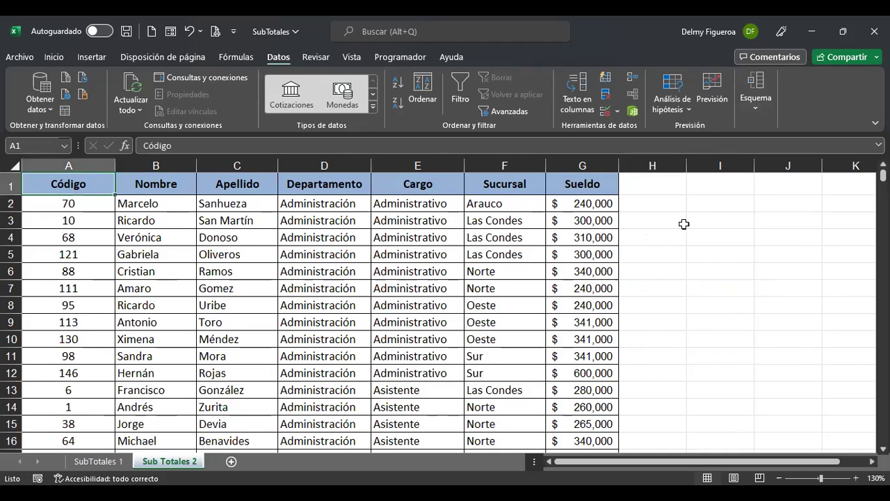
Step: Try to run the Subtotal command with the empty cell I2 outside the list selected
click(712, 201)
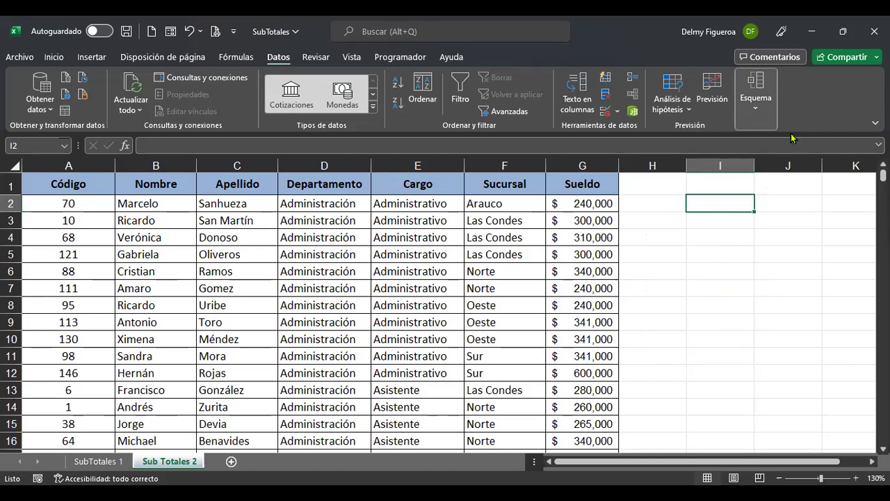
click(756, 98)
click(805, 155)
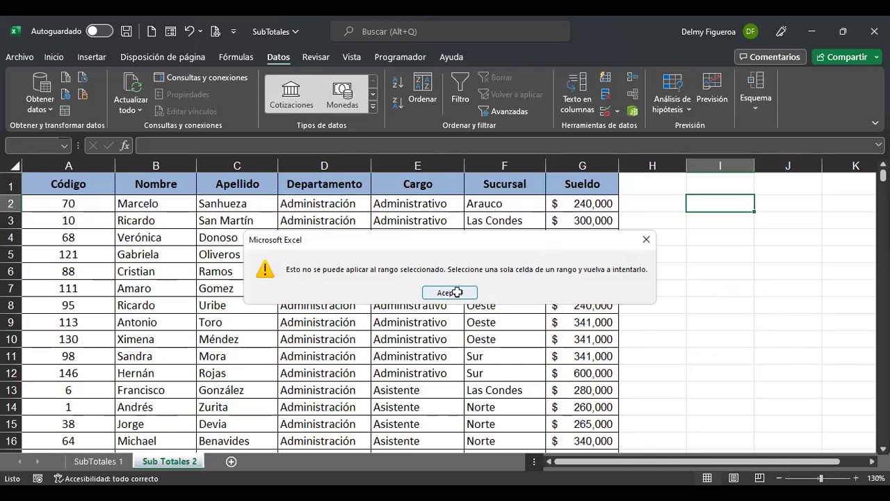
click(457, 293)
Step: Examine the Subtotal settings for the employee list, including the grouping fields and available functions, without applying them
click(757, 98)
click(785, 161)
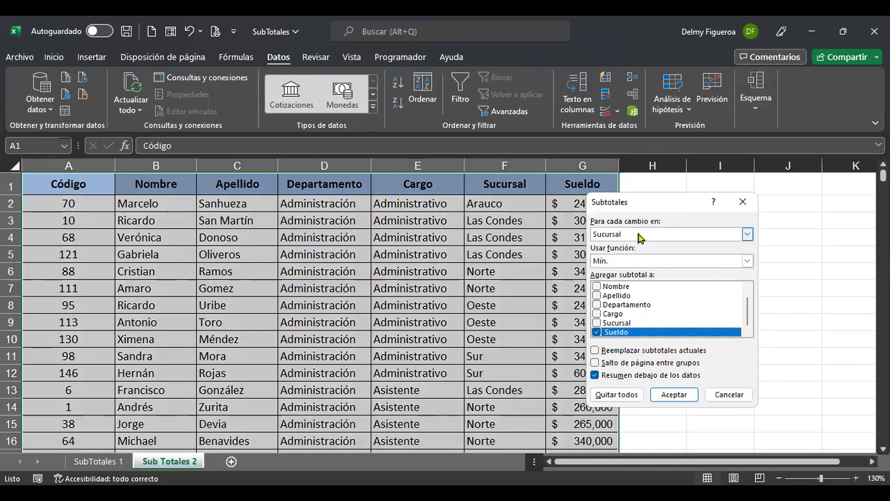
click(639, 235)
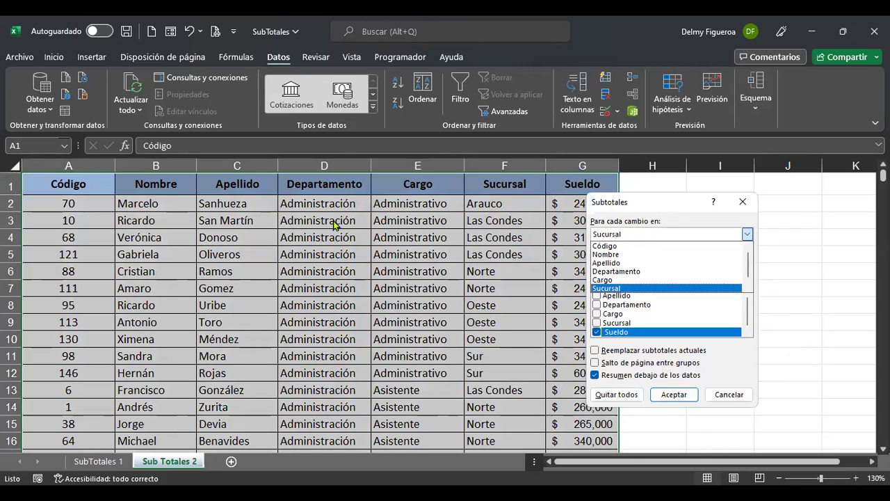
click(664, 204)
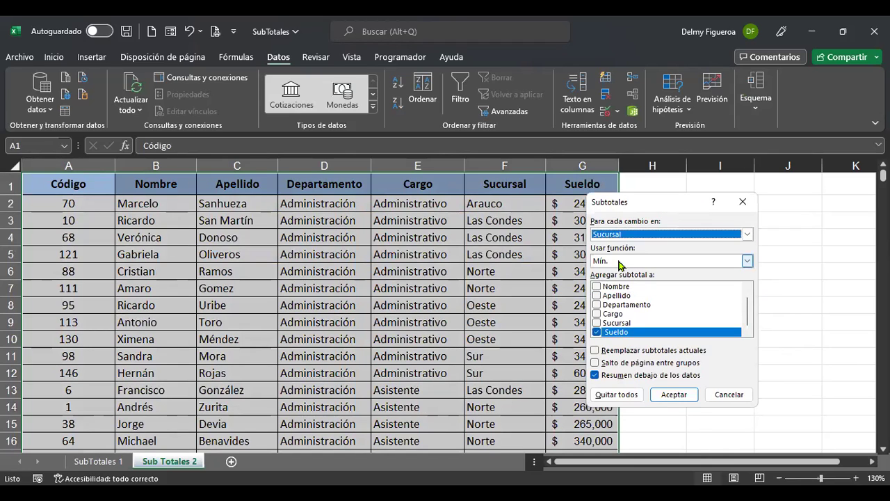
click(624, 263)
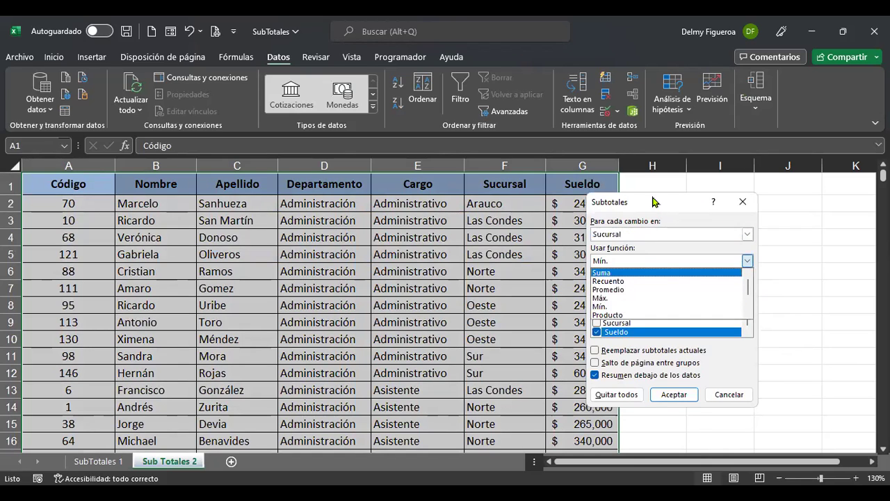
click(646, 259)
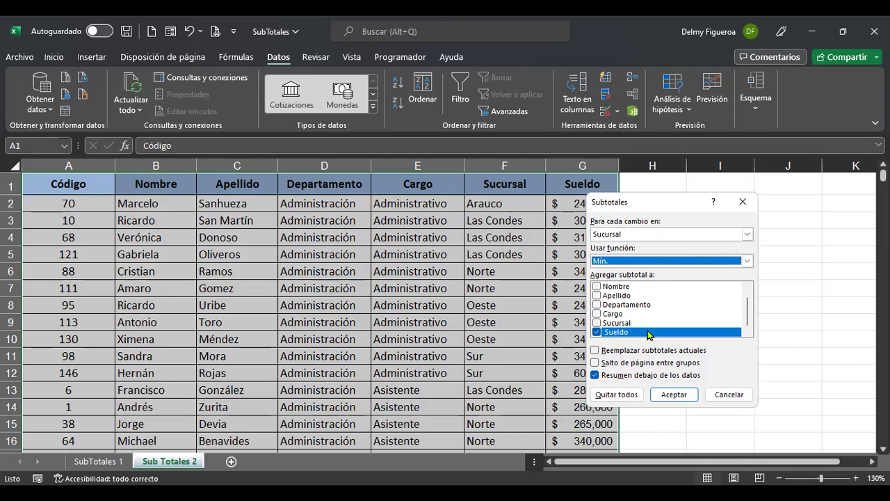
click(633, 263)
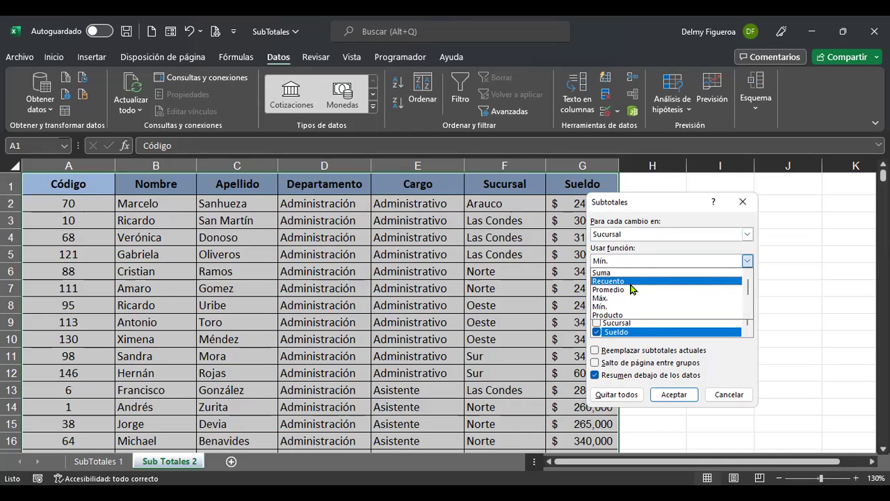
click(646, 335)
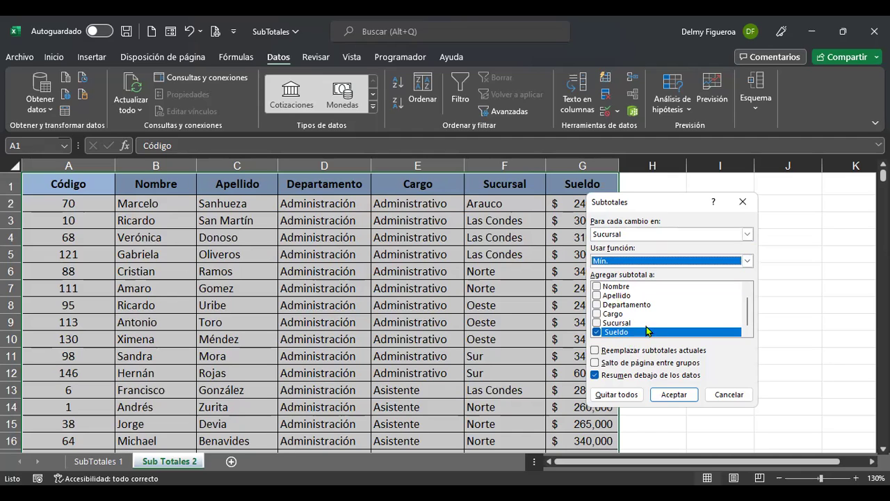
key(Escape)
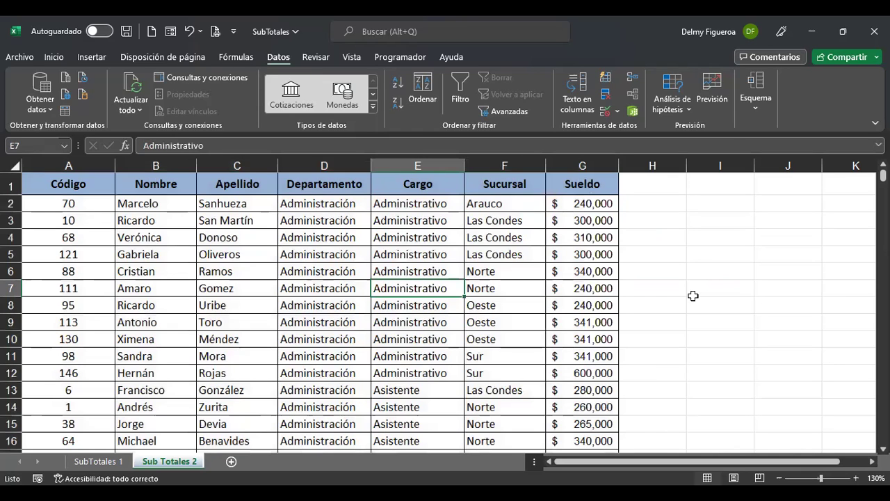
click(756, 100)
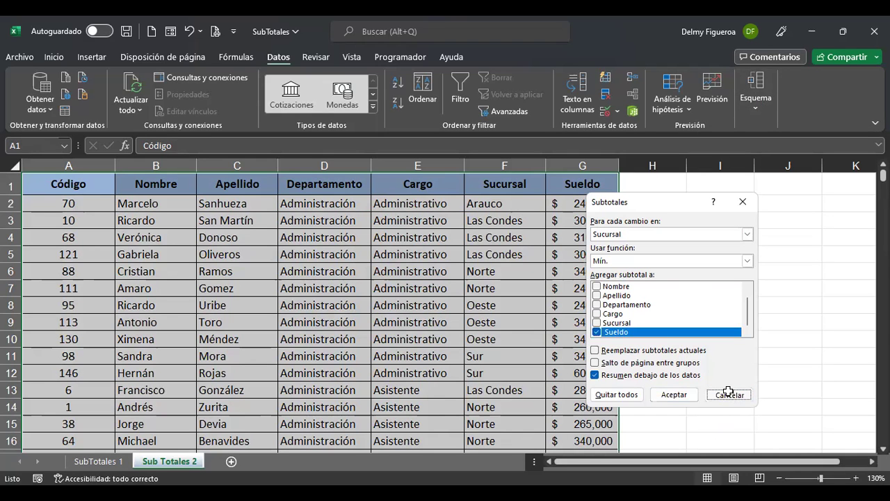
click(729, 394)
Step: Begin a formula in cell I2 with +sub to look up the SUBTOTALES function
click(719, 205)
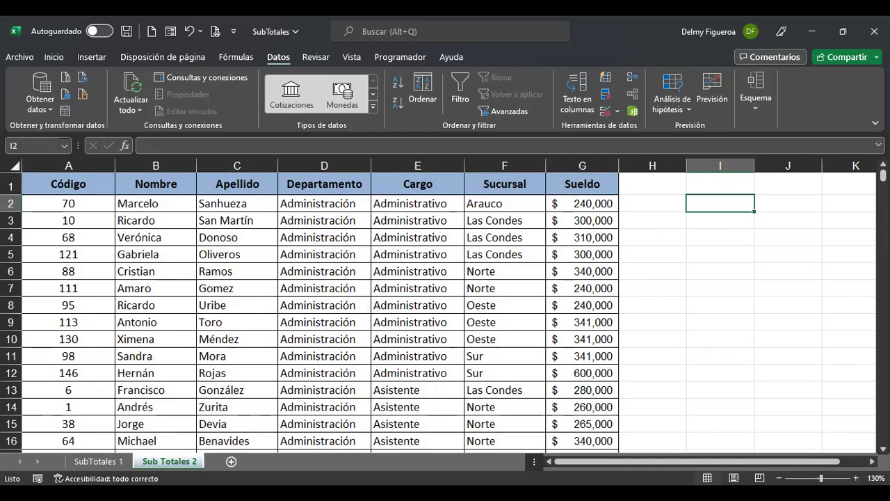
text(+)
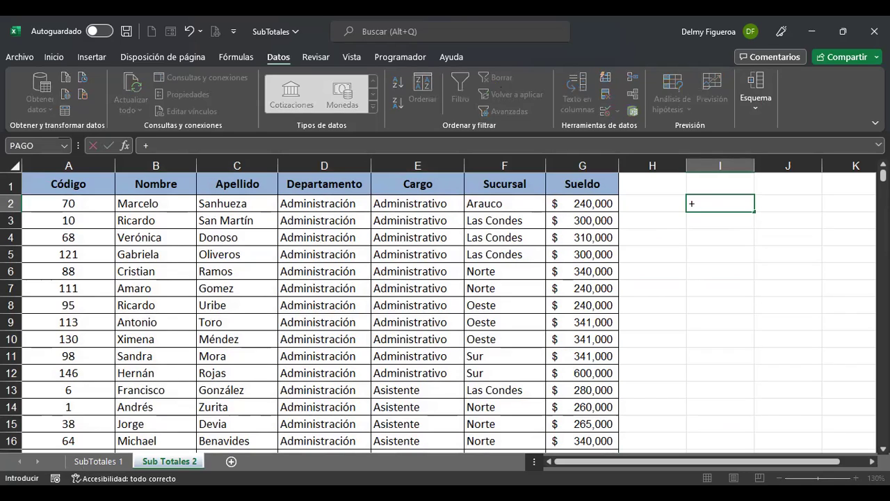
text(sub)
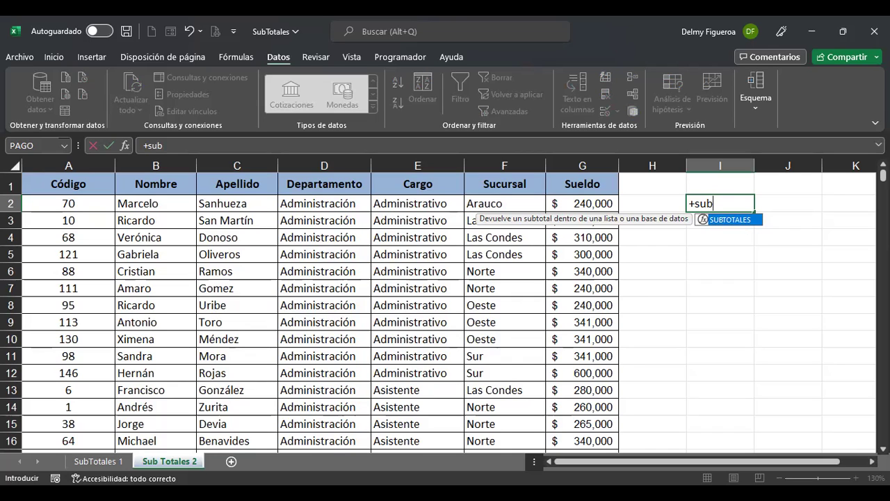
Step: Complete the SUBTOTALES formula in I2 with function number 1 (PROMEDIO) over the Sueldo range G2:G151
double_click(731, 221)
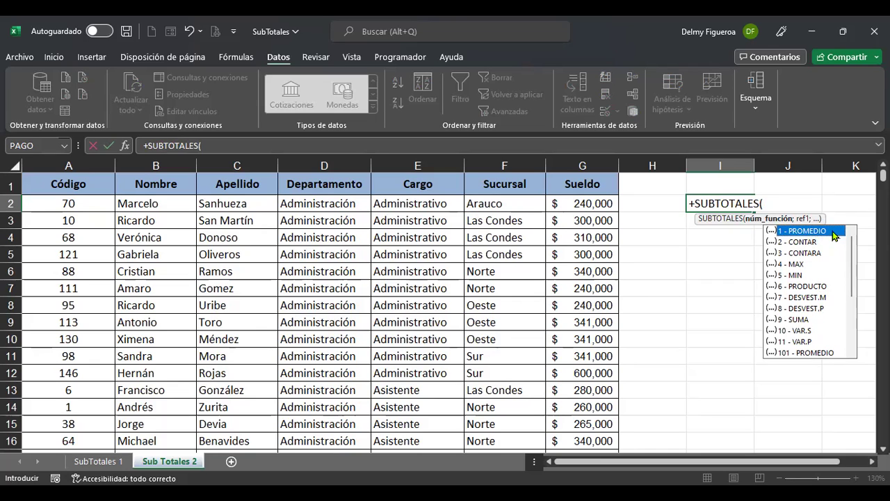
text(1)
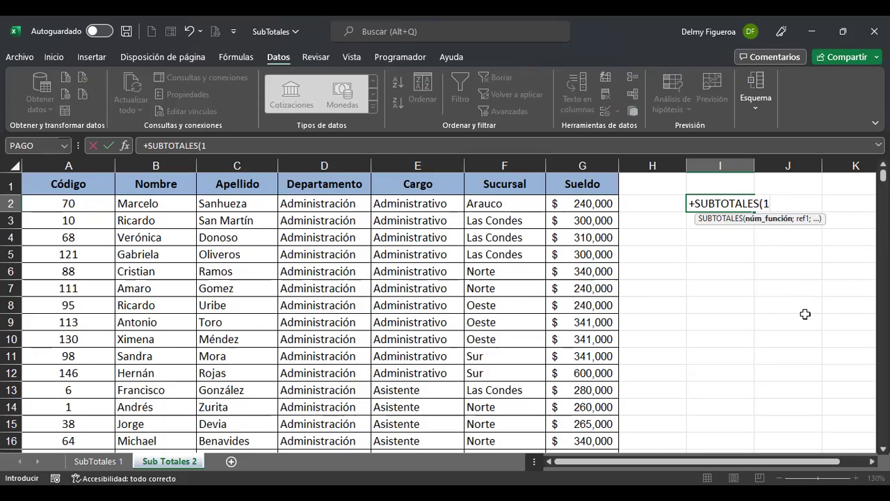
text(;)
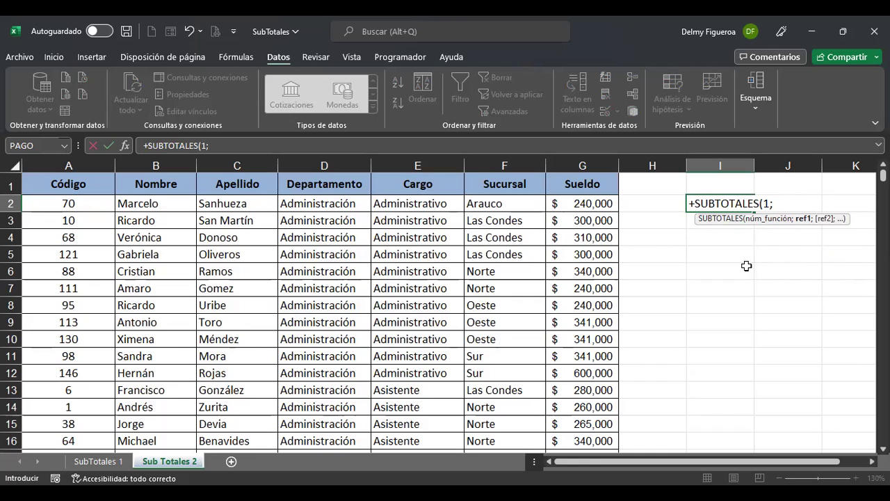
click(592, 201)
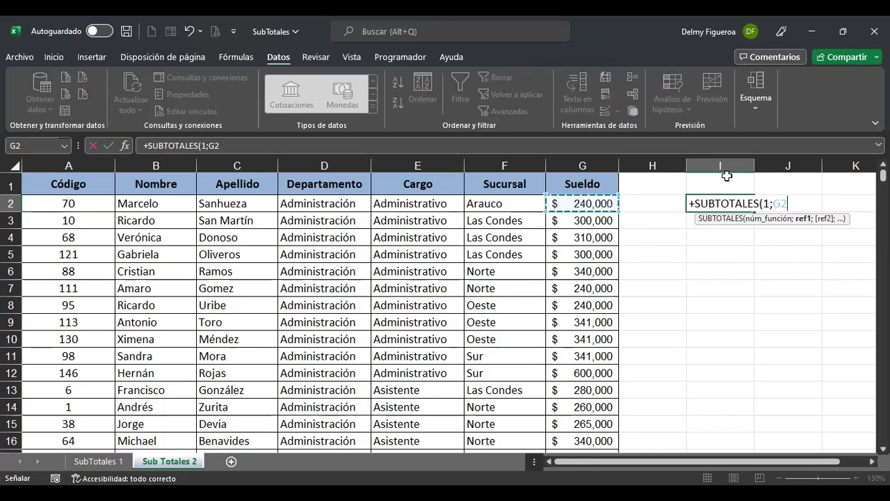
key(ctrl+shift+Down)
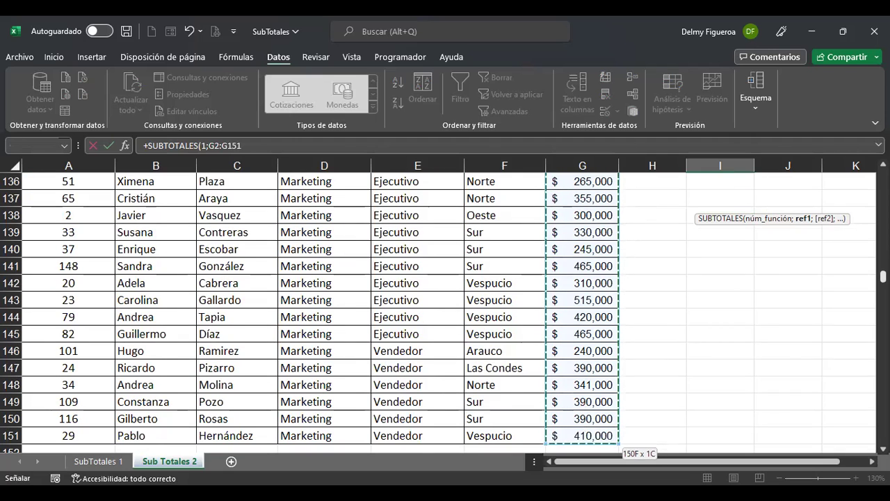
key(ctrl+BackSpace)
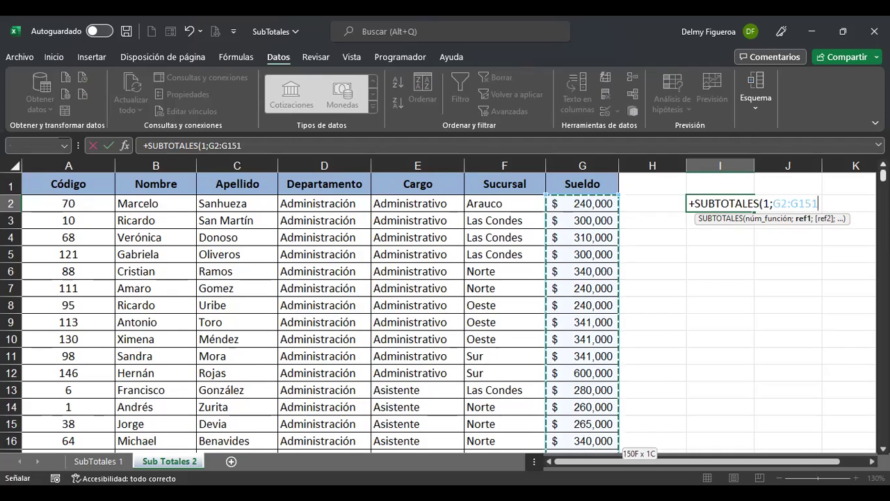
key(Return)
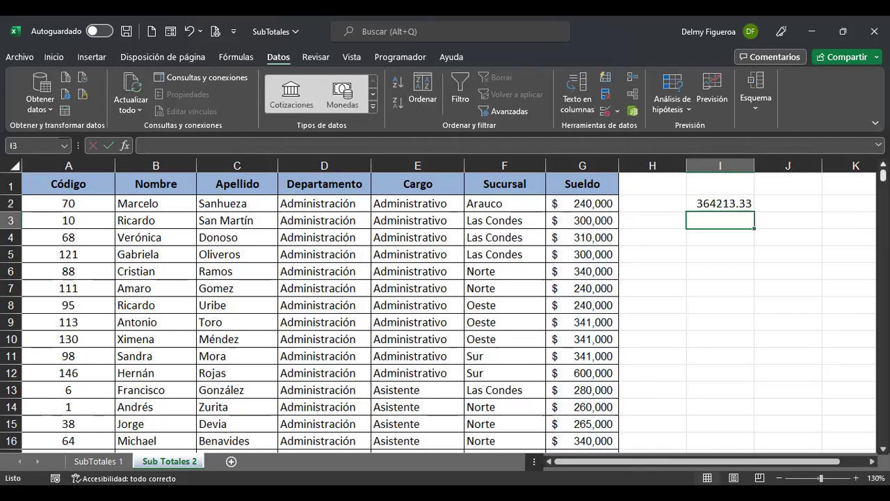
Step: Apply the accounting currency format with the $ symbol to the average in I2
click(720, 203)
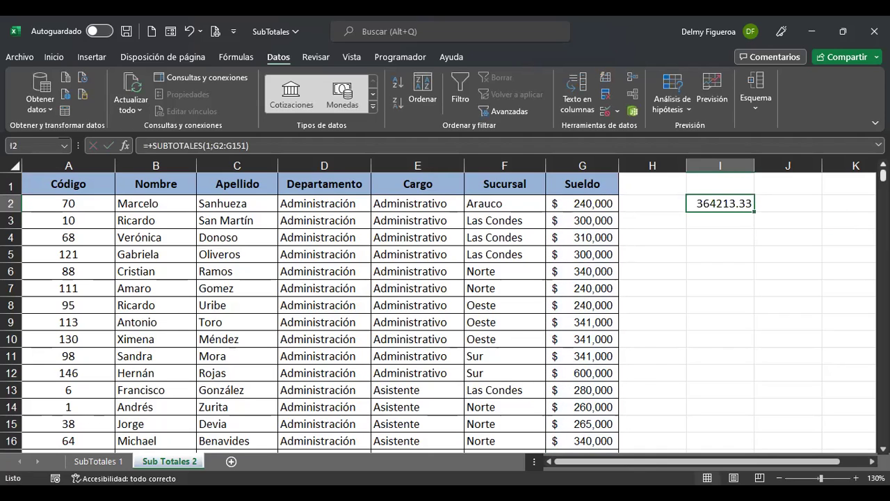
click(54, 56)
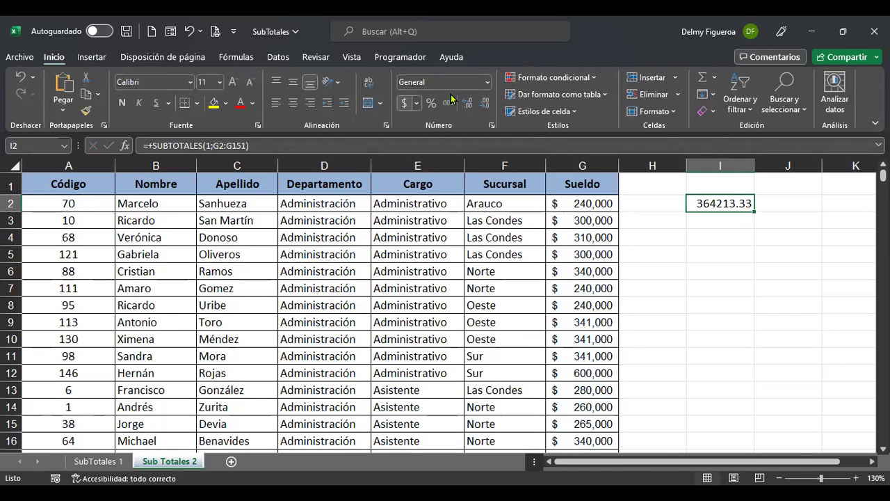
click(404, 103)
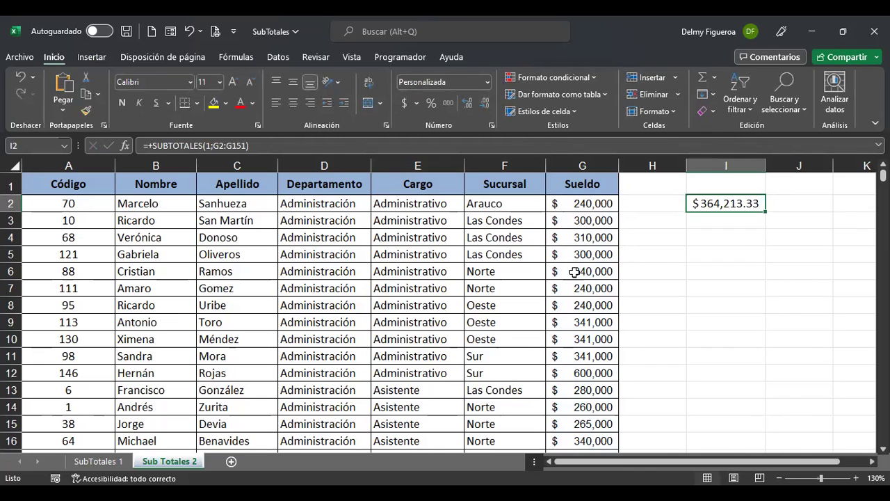
Step: Select all Sueldo values from G2 to G151 and compare their status-bar average with the formula result in I2
click(593, 202)
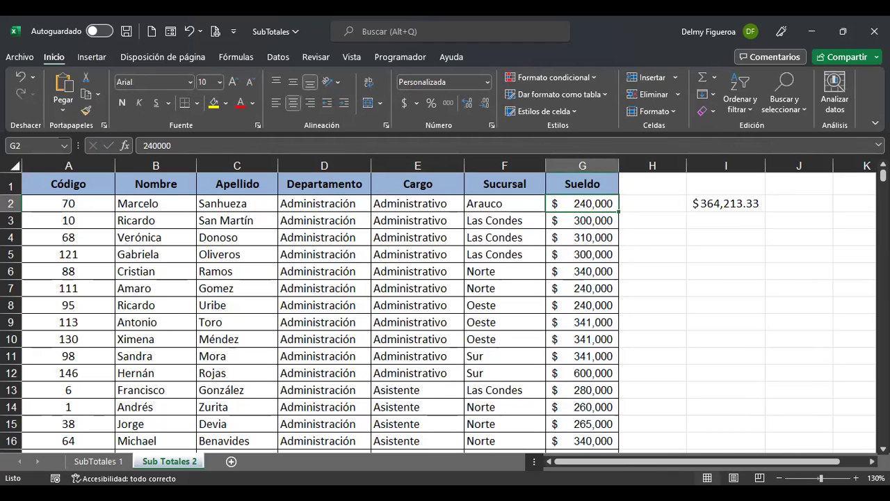
key(ctrl+shift+Down)
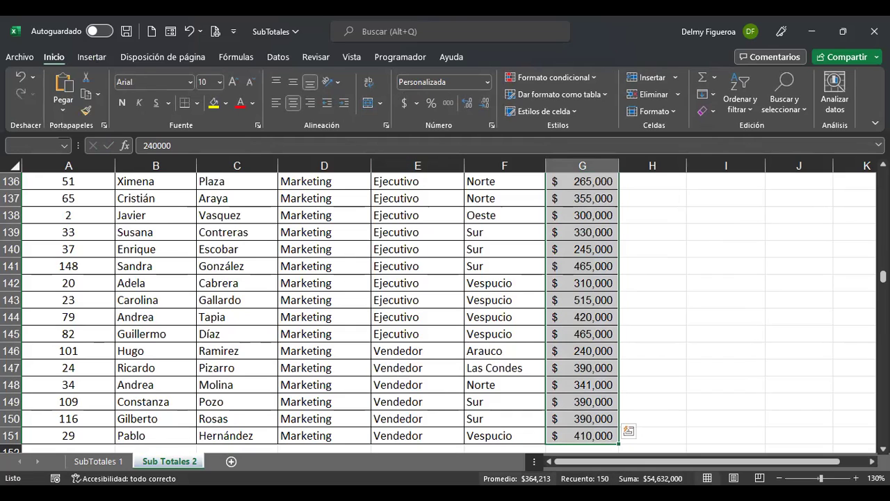
click(665, 478)
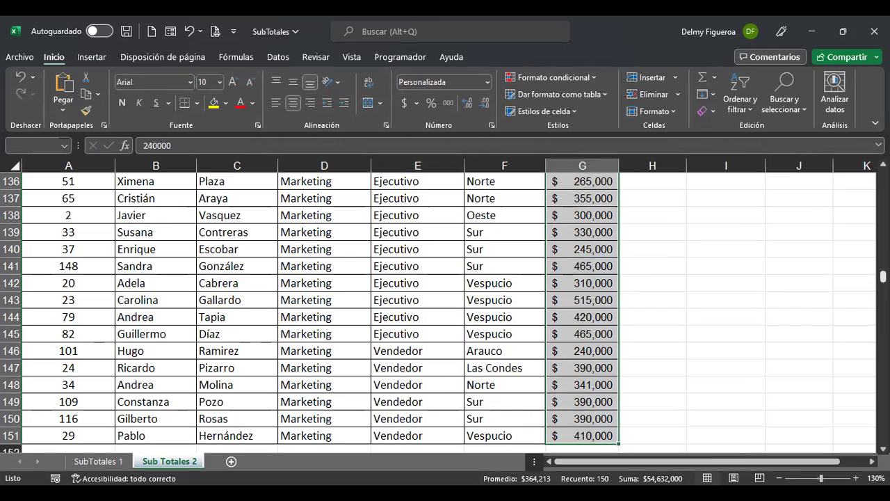
scroll(445, 310, up, 20)
scroll(445, 310, down, 9)
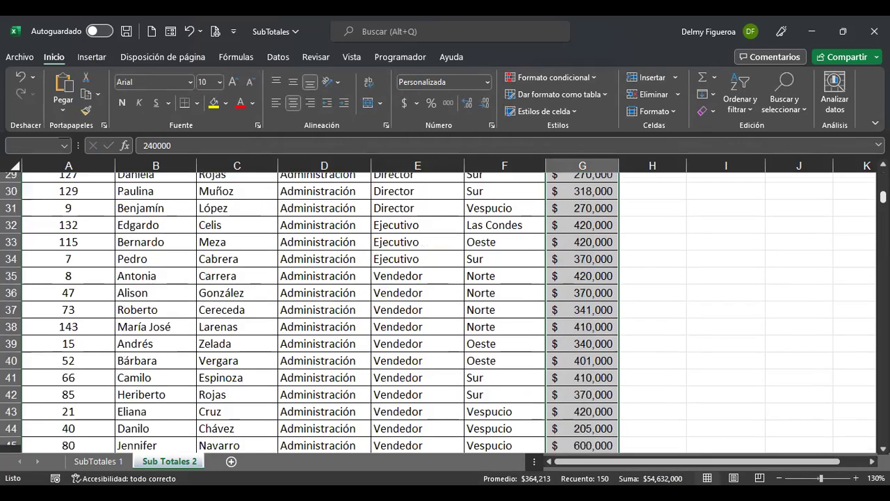
scroll(445, 309, down, 20)
scroll(445, 310, up, 5)
scroll(445, 314, up, 5)
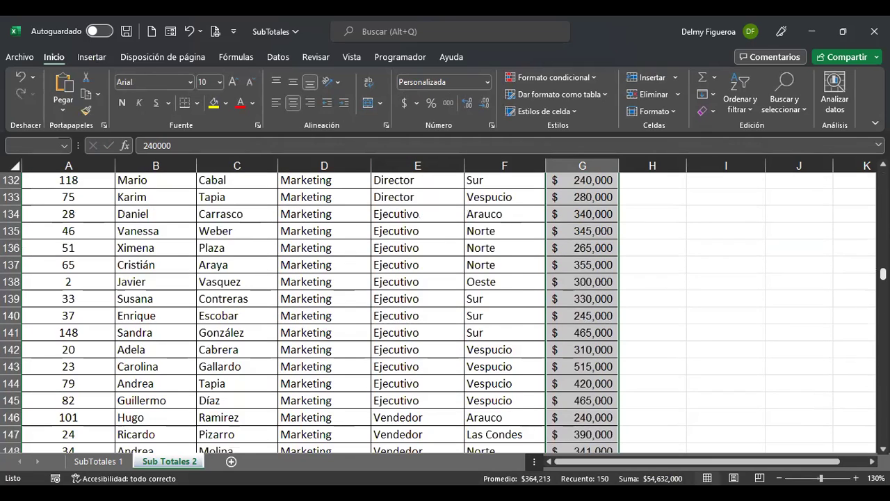
scroll(446, 313, down, 2)
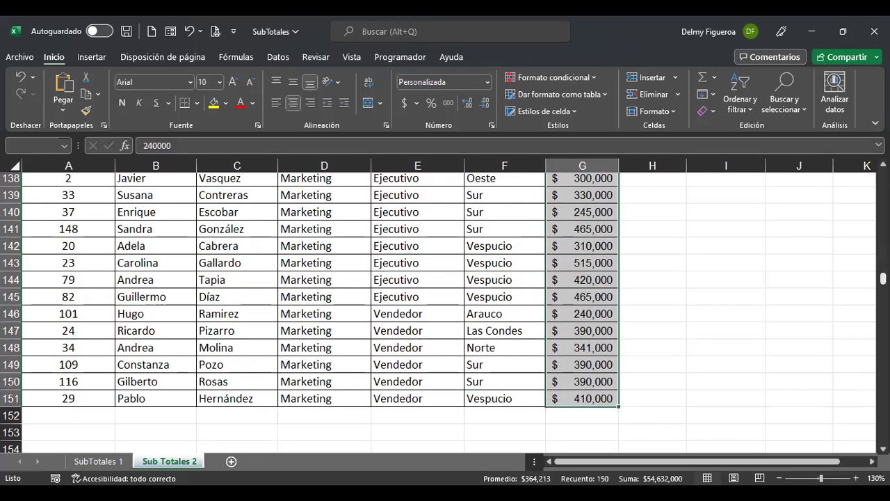
key(Return)
click(741, 206)
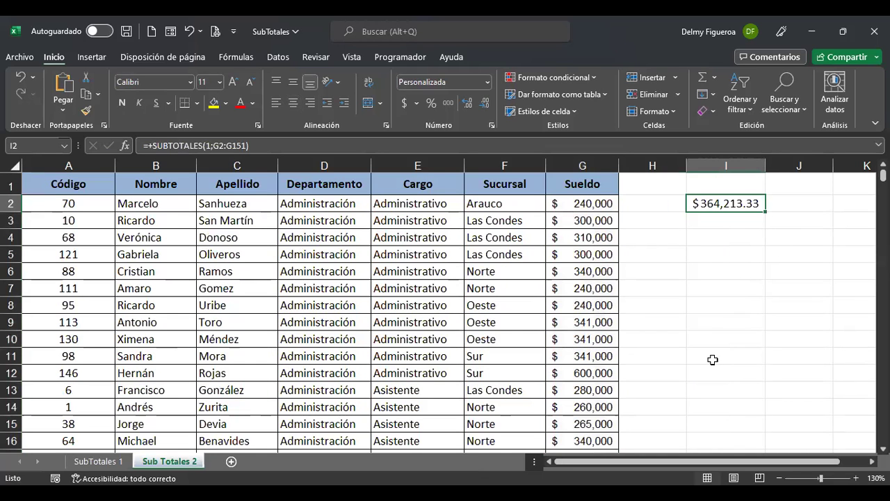
click(740, 218)
click(729, 203)
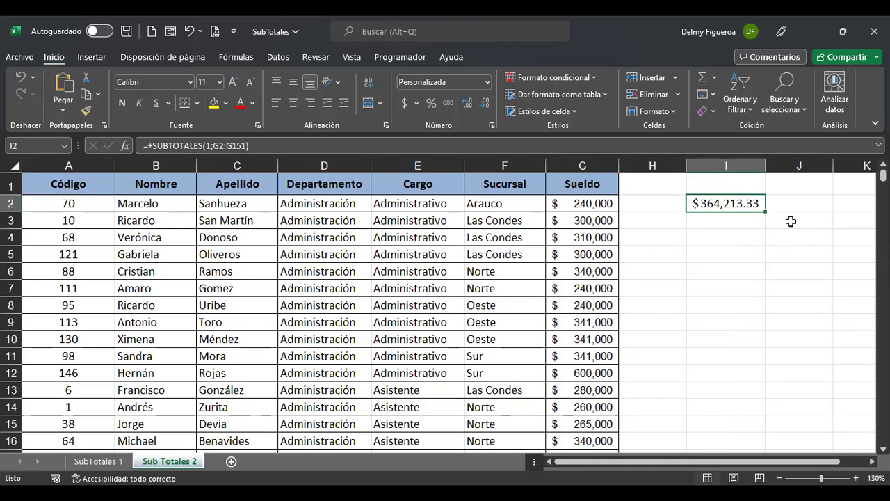
Step: Turn on filtering for the table's header row, starting from the Cargo header in E1
click(416, 178)
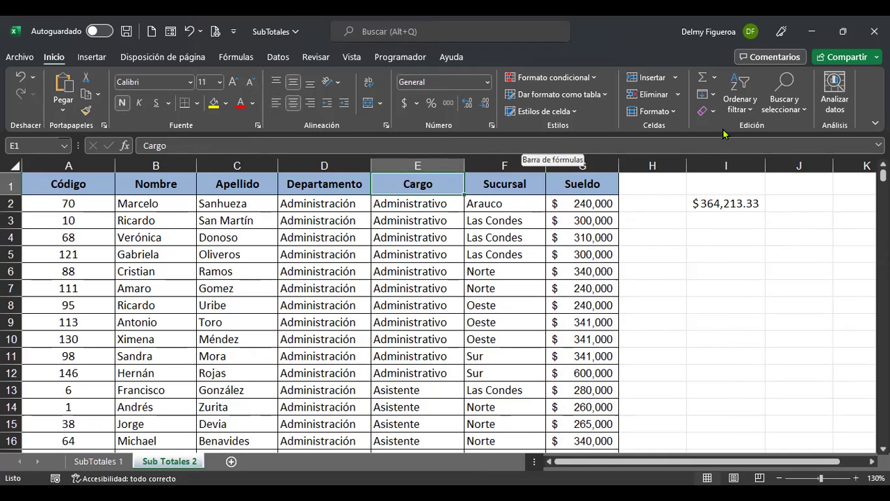
click(740, 108)
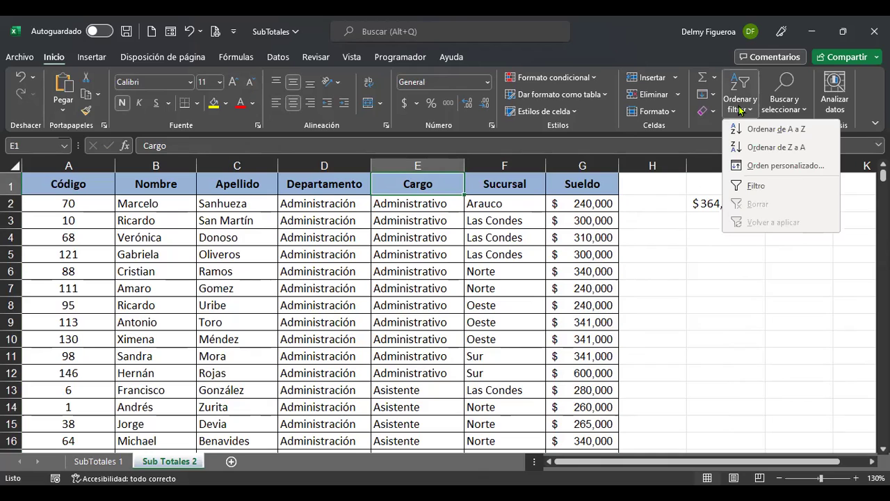
click(759, 187)
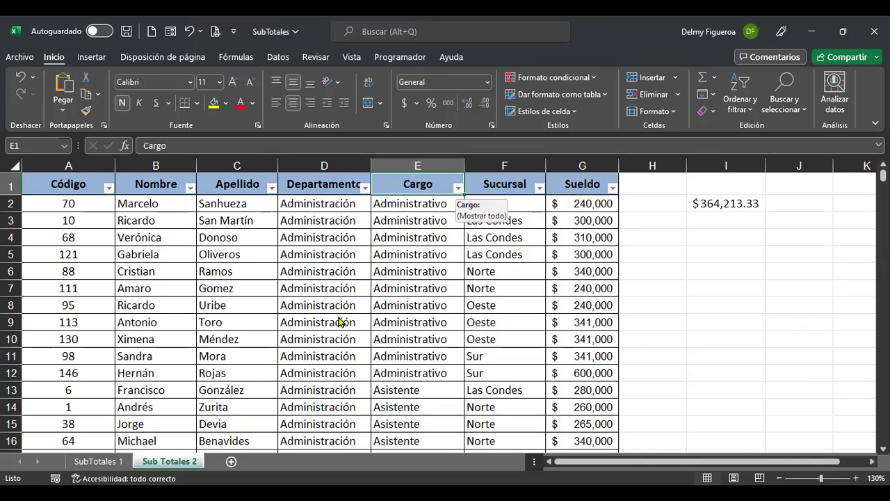
Step: Filter the Cargo column to show only the Administrativo rows
key(alt+Down)
click(328, 343)
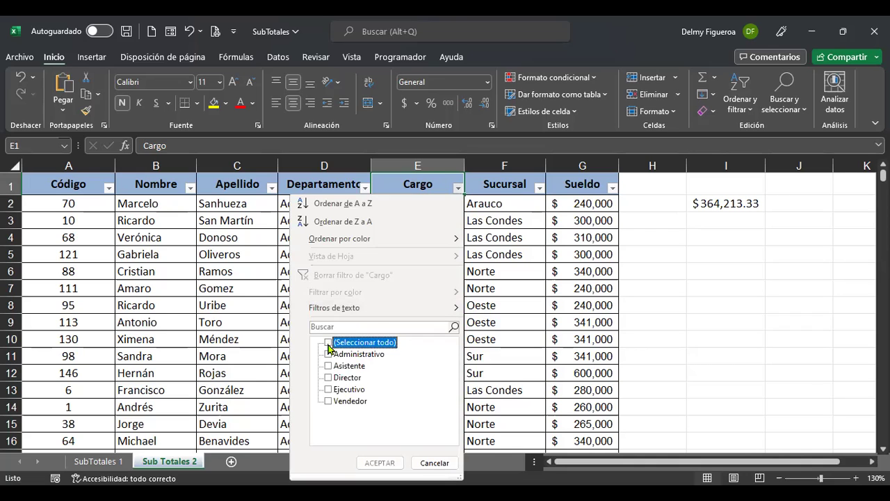
click(328, 354)
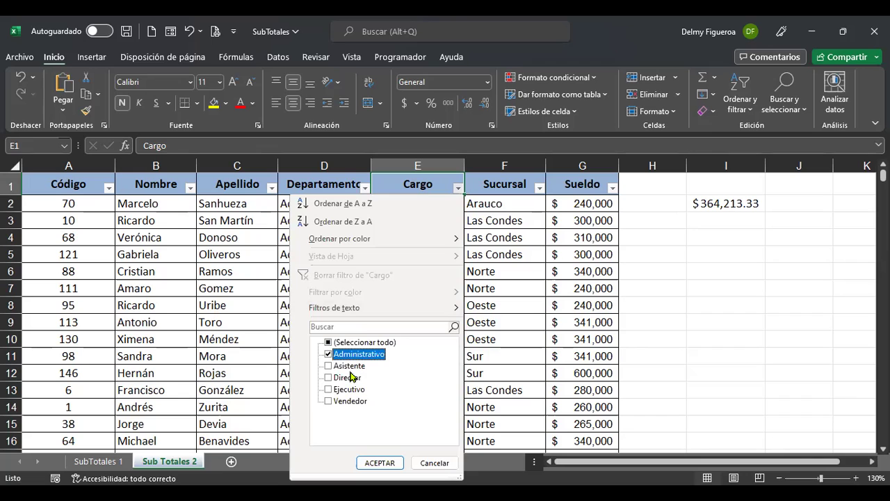
click(379, 463)
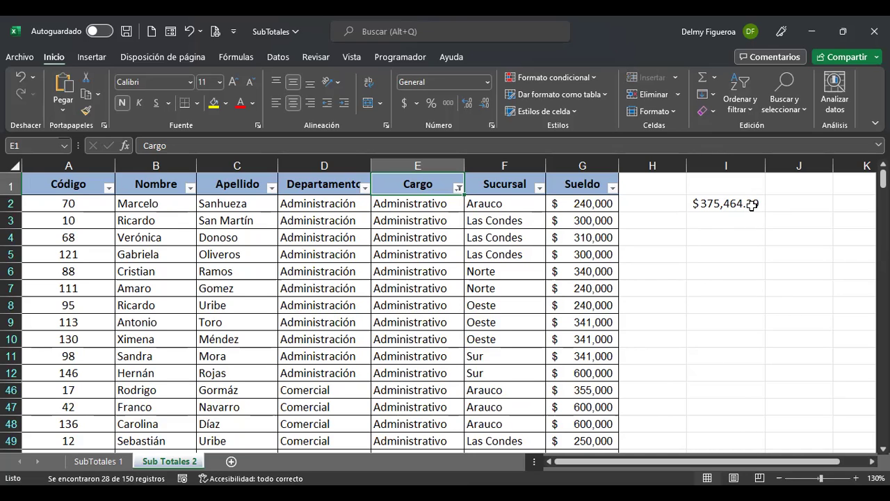
Step: Label the result cells by entering Promedio in J2 and Suma in J3
click(798, 199)
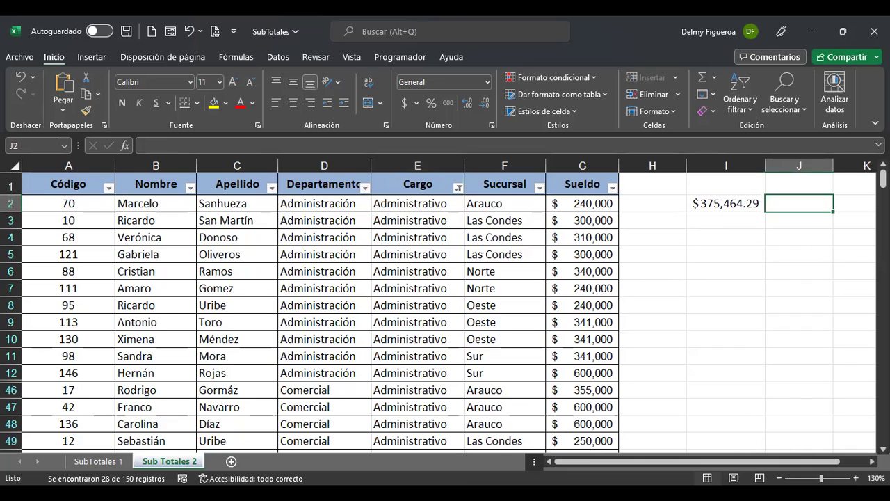
text(Promedio)
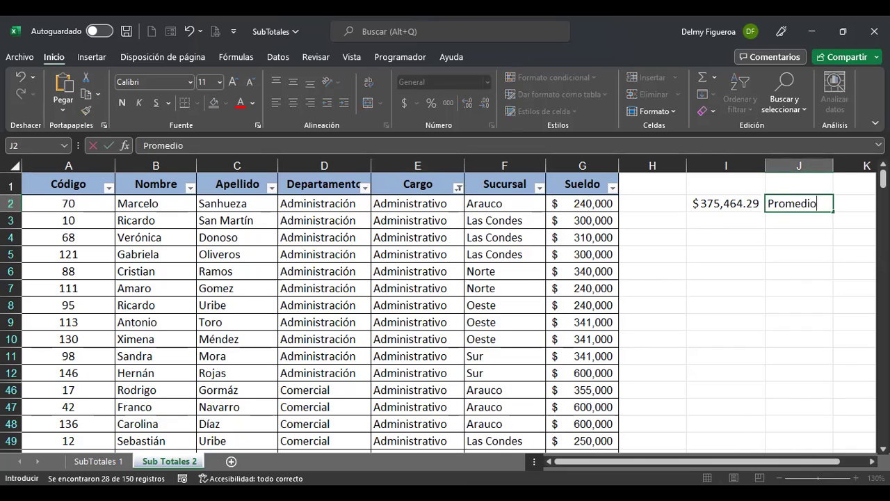
key(Return)
text(Suma)
key(Return)
click(799, 220)
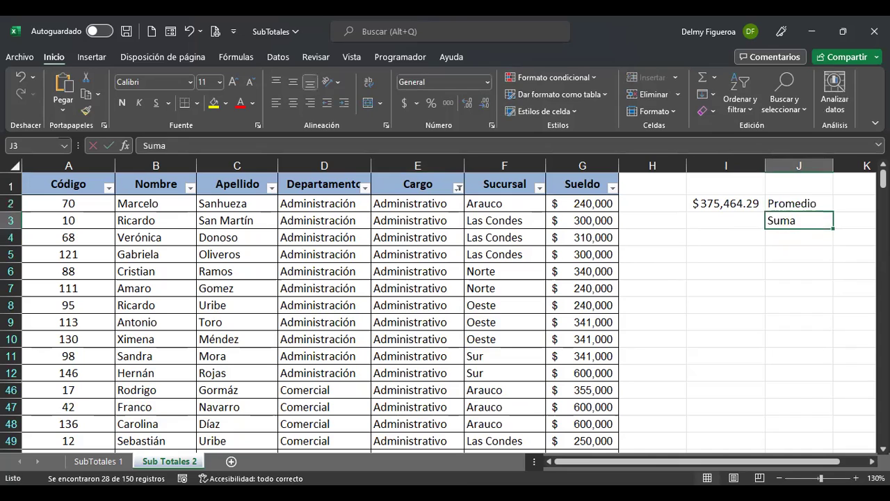
Step: Enter a SUBTOTALES formula in I3 with function number 9 (SUMA) over the filtered Sueldo range G2:G116, and select the result cell
click(725, 220)
text(+)
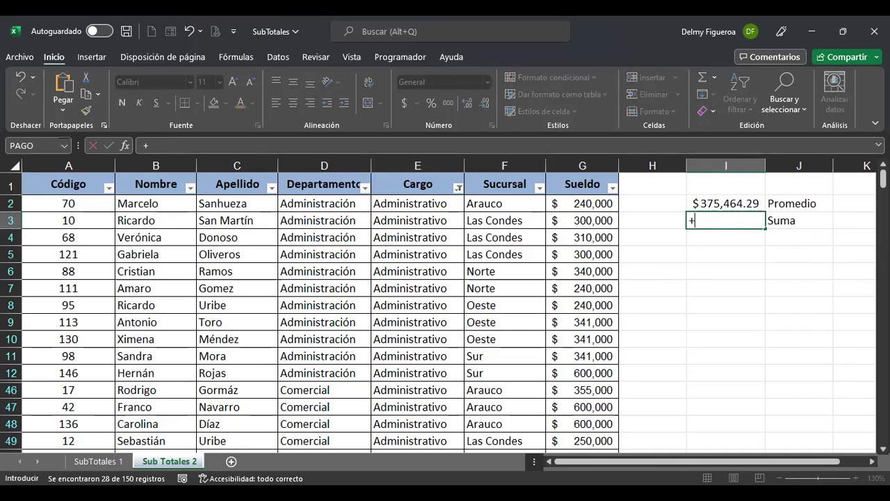
text(subto)
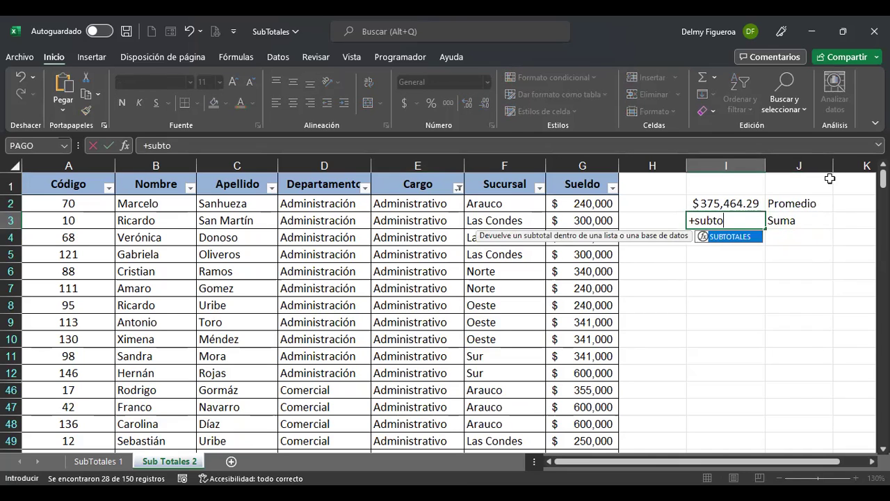
double_click(732, 237)
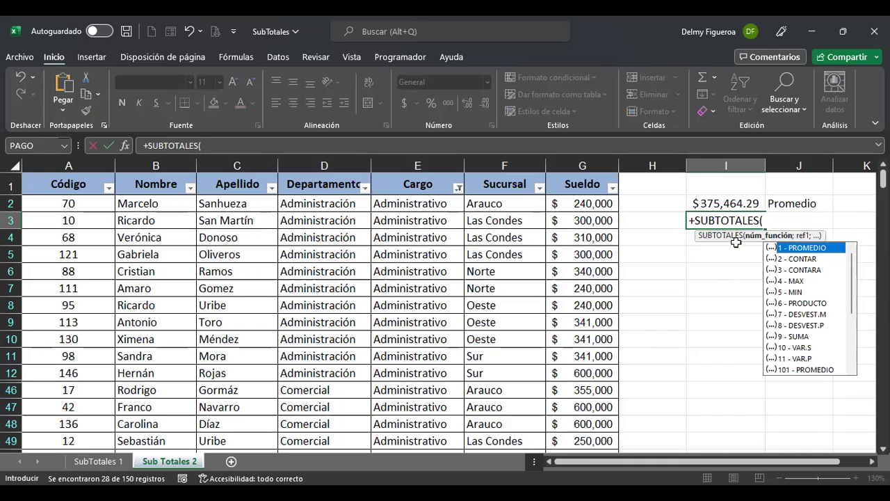
double_click(804, 339)
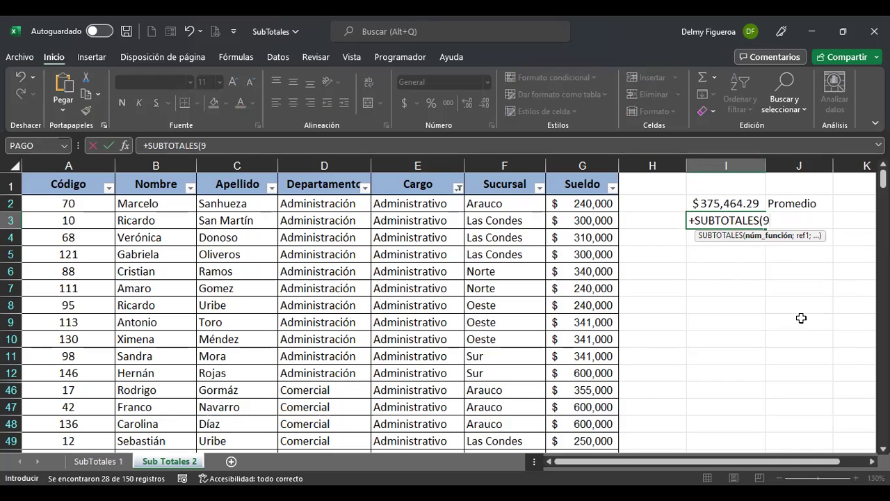
text(;)
click(586, 203)
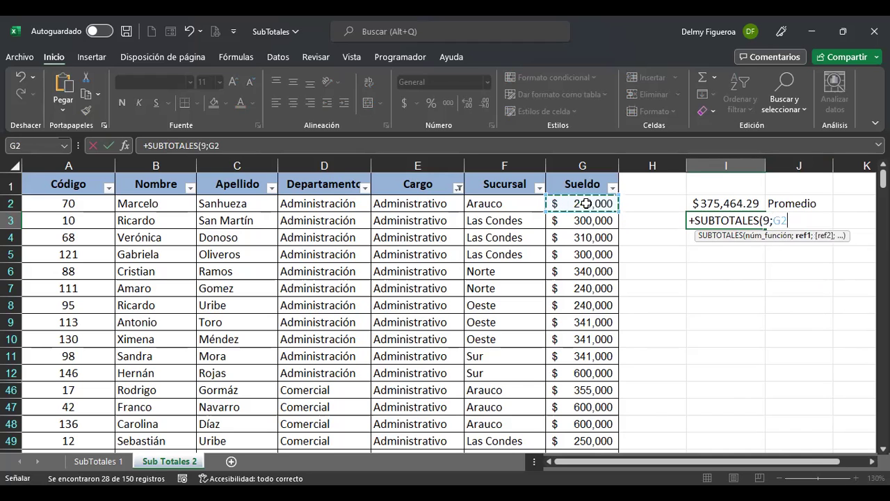
key(ctrl+shift+Down)
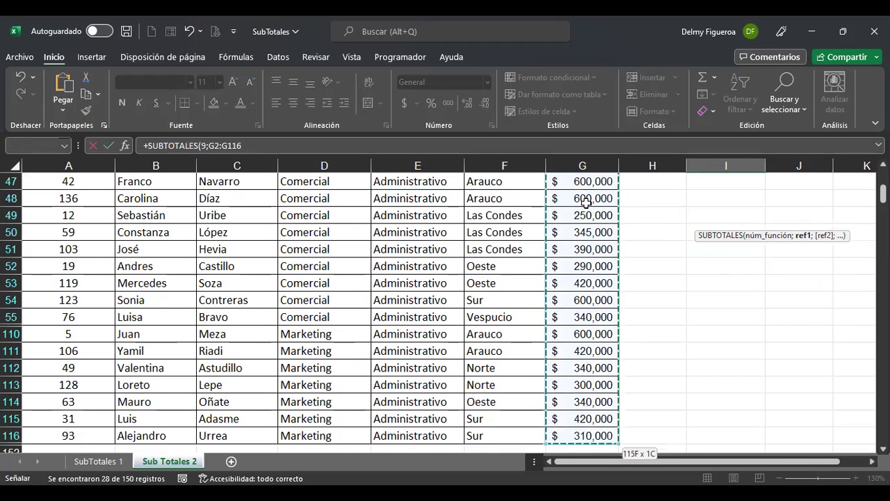
key(Return)
scroll(721, 292, up, 1)
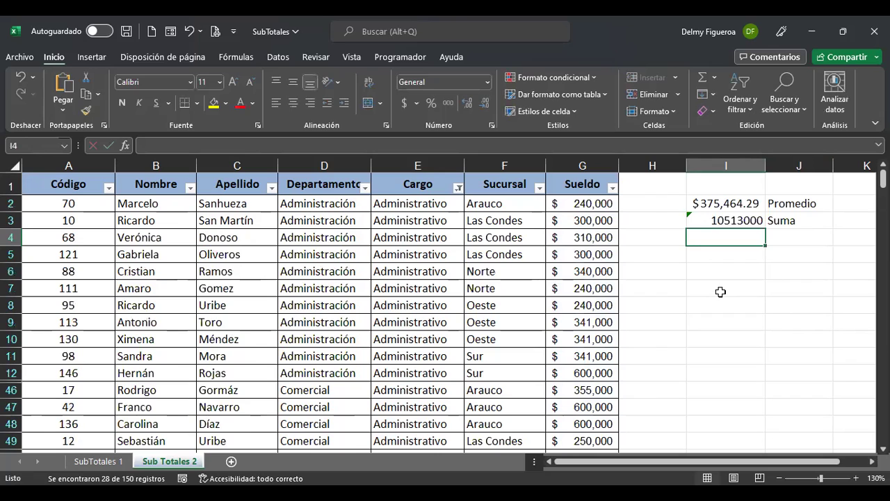
click(740, 220)
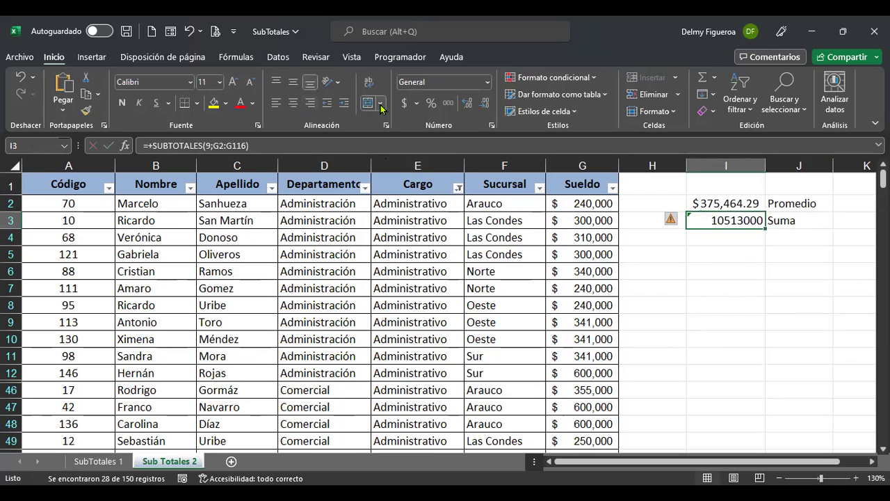
Step: Apply the $ accounting number format to I3 and filter the Departamento column to show only Administración
click(404, 103)
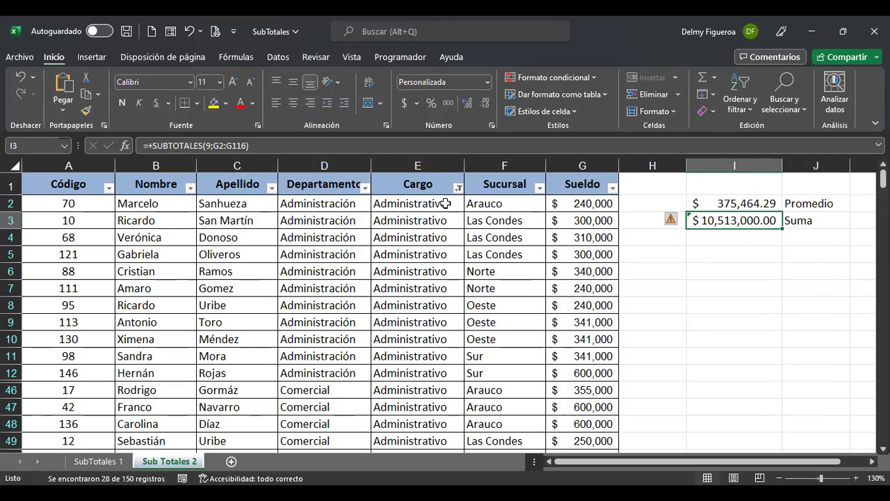
click(365, 188)
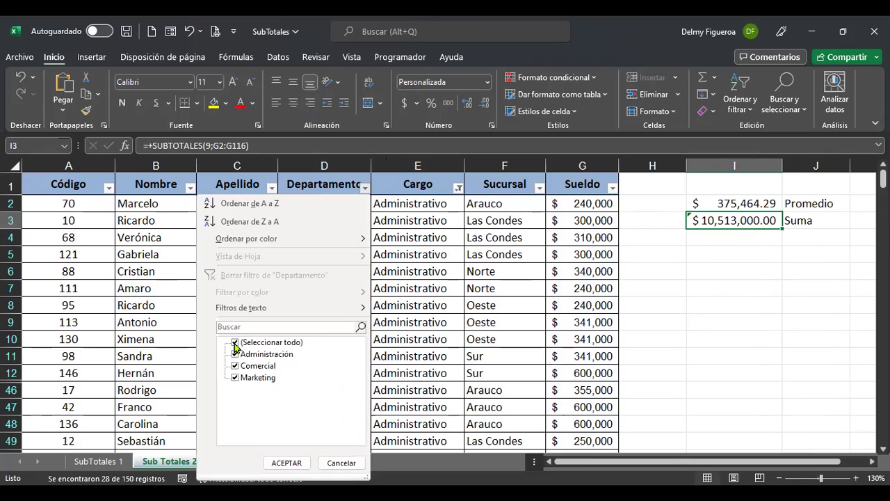
click(235, 343)
click(235, 355)
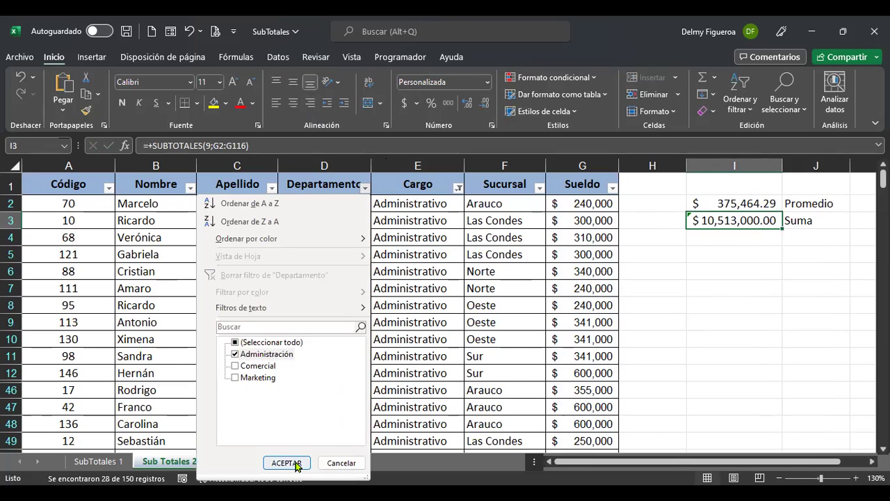
click(287, 463)
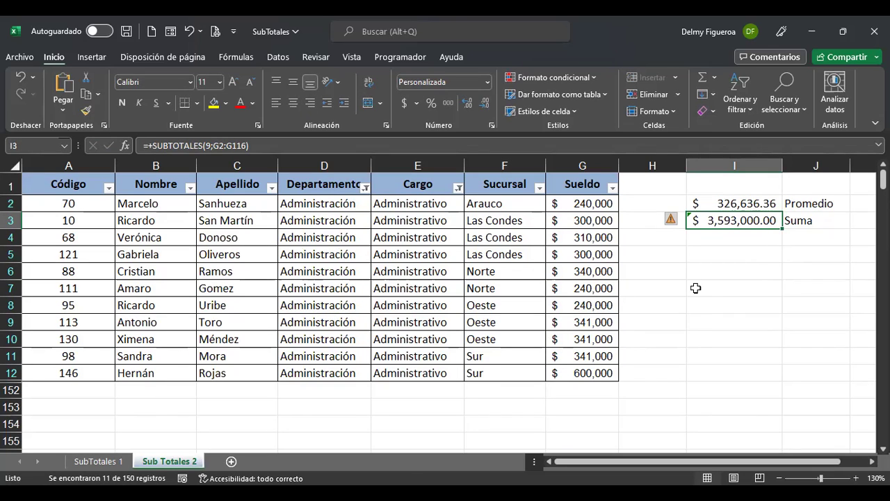
Step: Check the Promedio and Suma result cells in I2 and I3 for the filtered rows
click(817, 202)
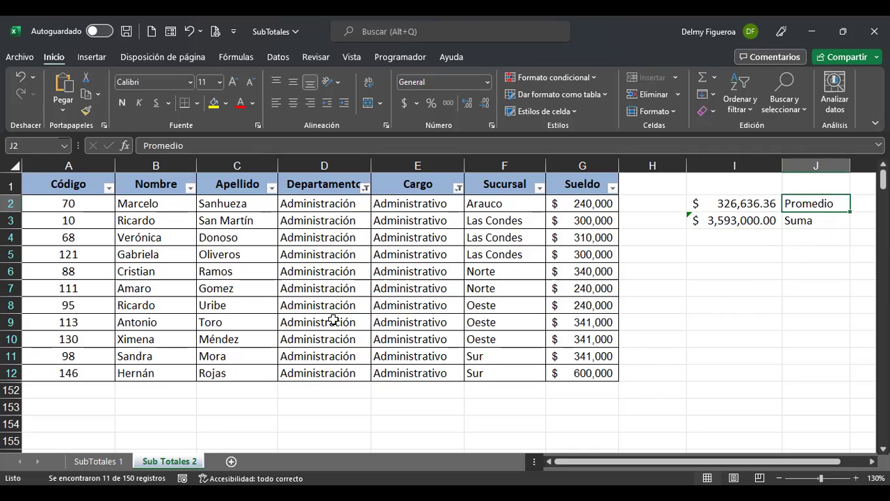
click(750, 203)
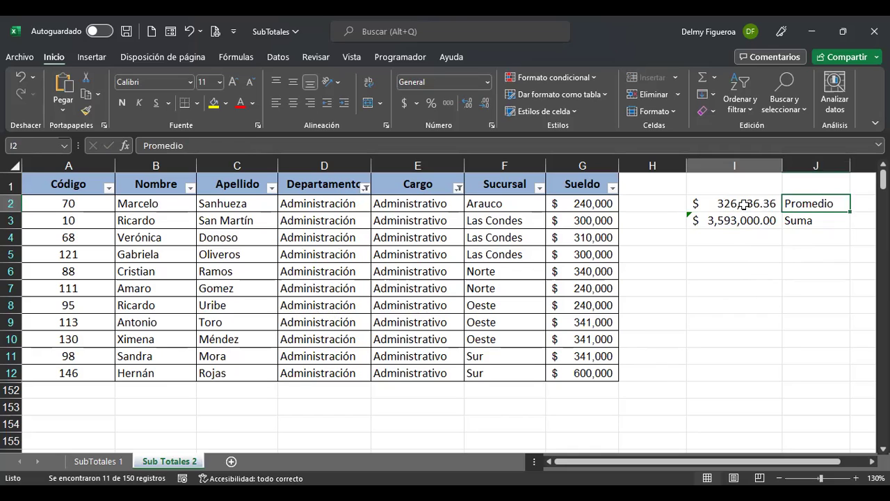
click(743, 223)
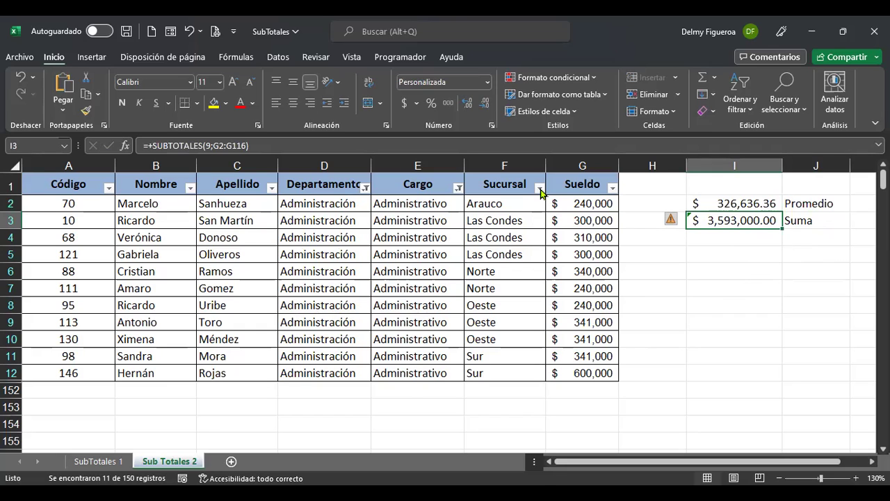
Step: Filter the Sucursal column to show only Las Condes and select the visible Sueldo cells to compare their sum with the Suma result
click(409, 343)
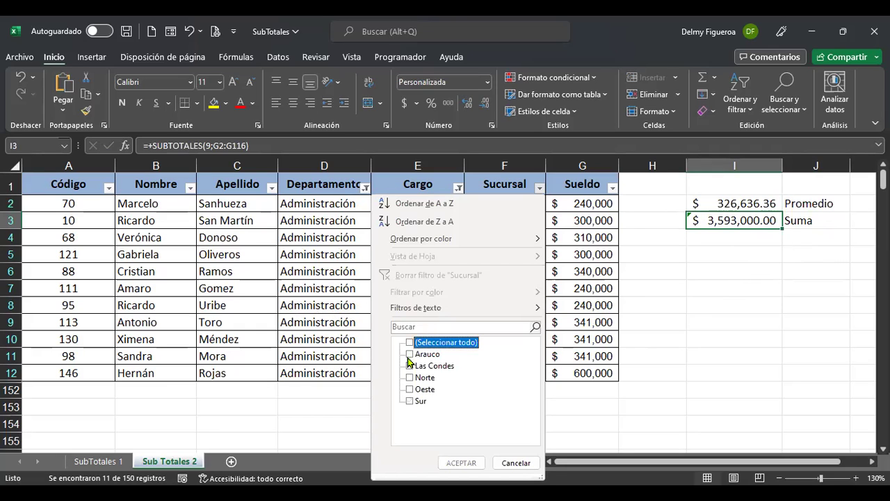
click(411, 366)
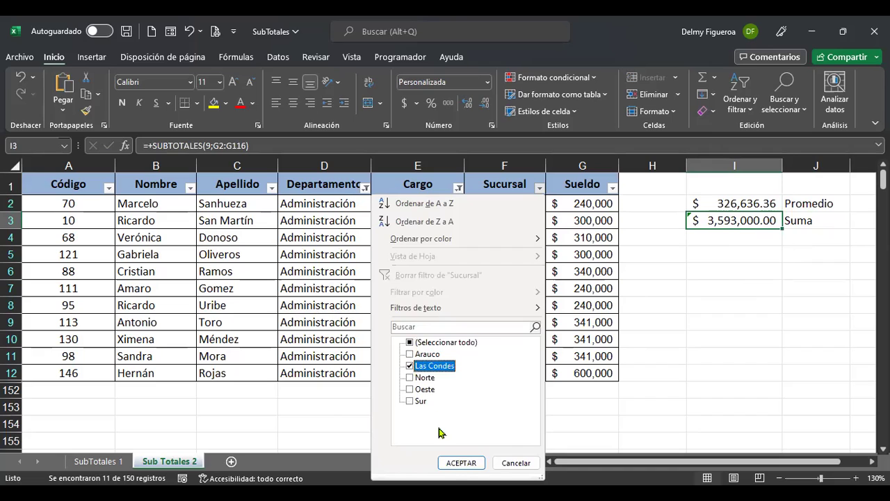
click(461, 464)
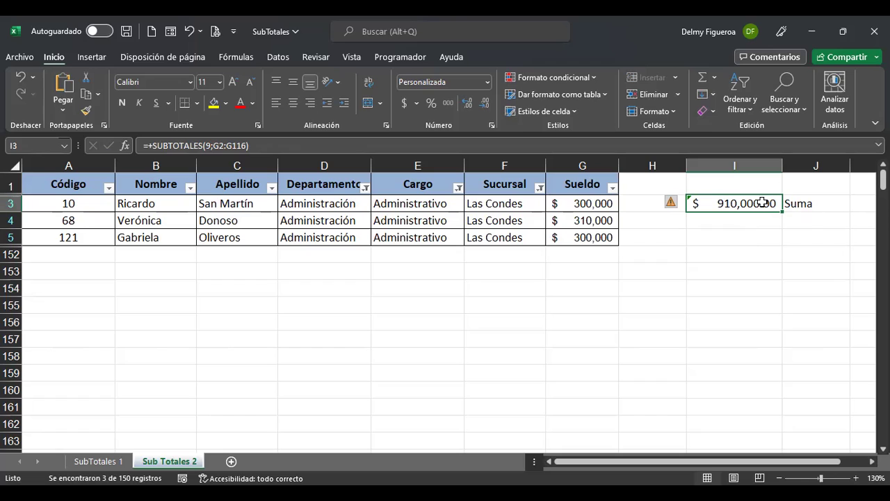
drag(580, 201, 582, 234)
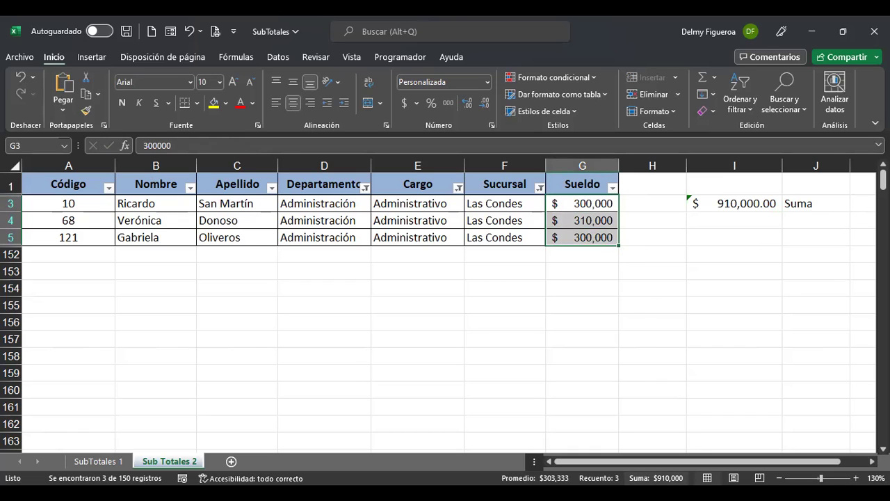
click(656, 478)
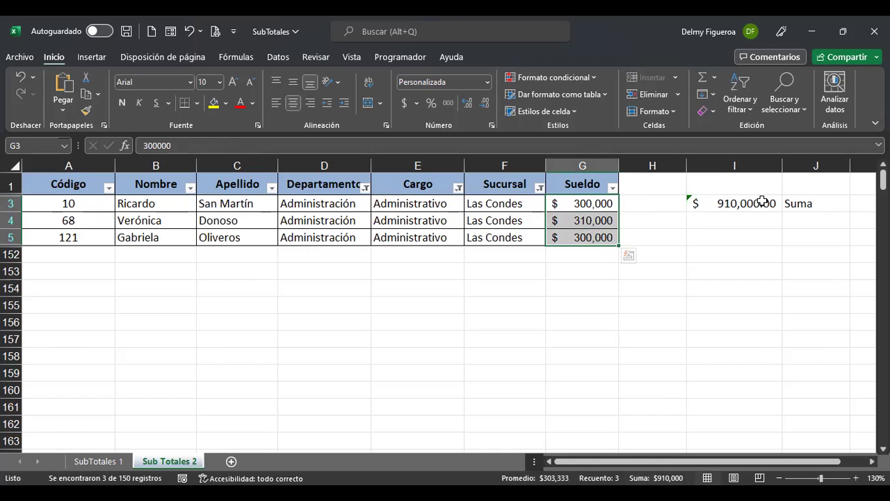
Step: Clear the filters on the Sucursal, Cargo and Departamento columns
click(539, 188)
click(409, 342)
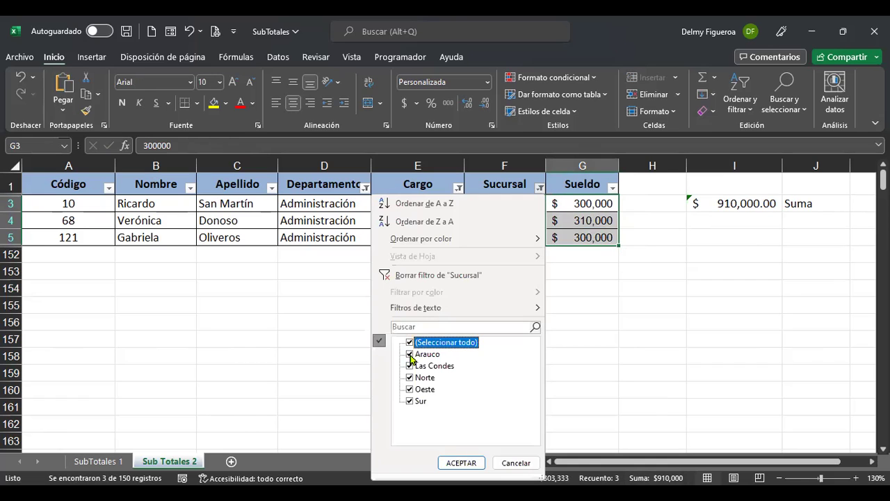
click(463, 463)
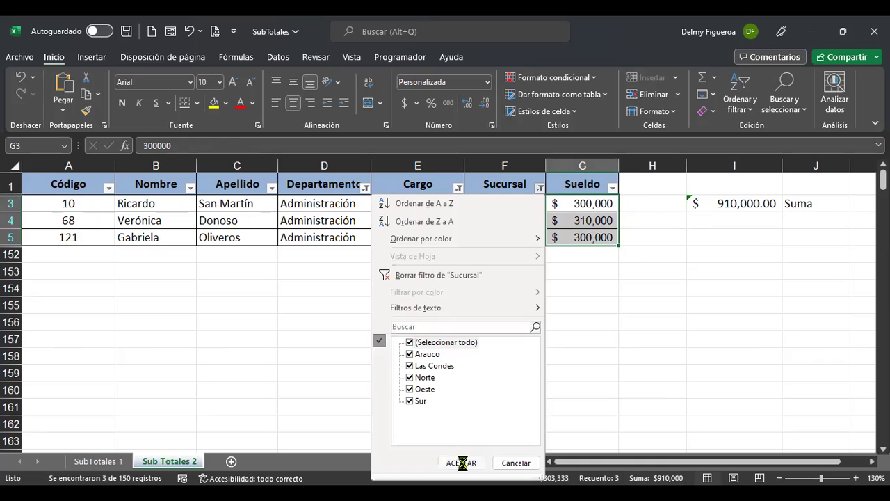
click(459, 188)
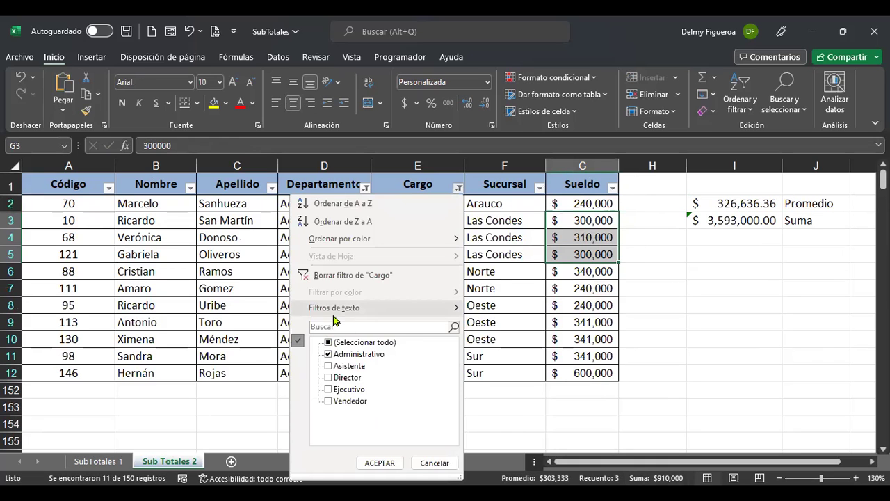
click(347, 274)
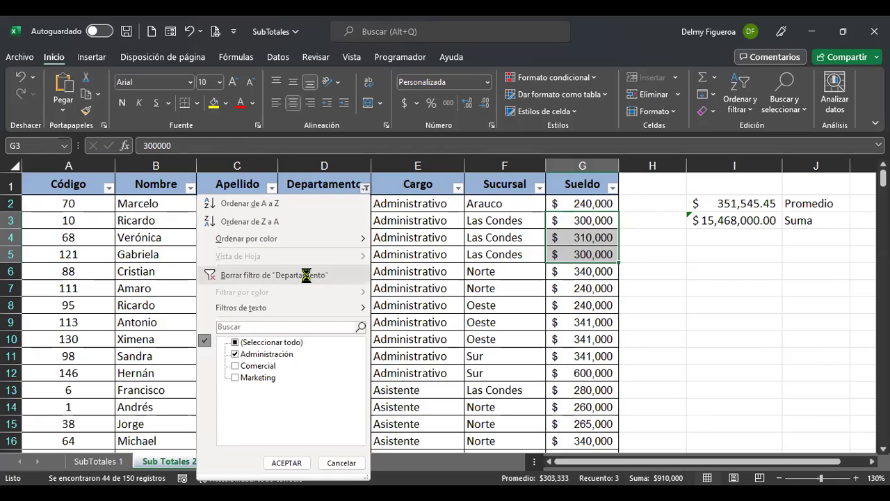
click(308, 274)
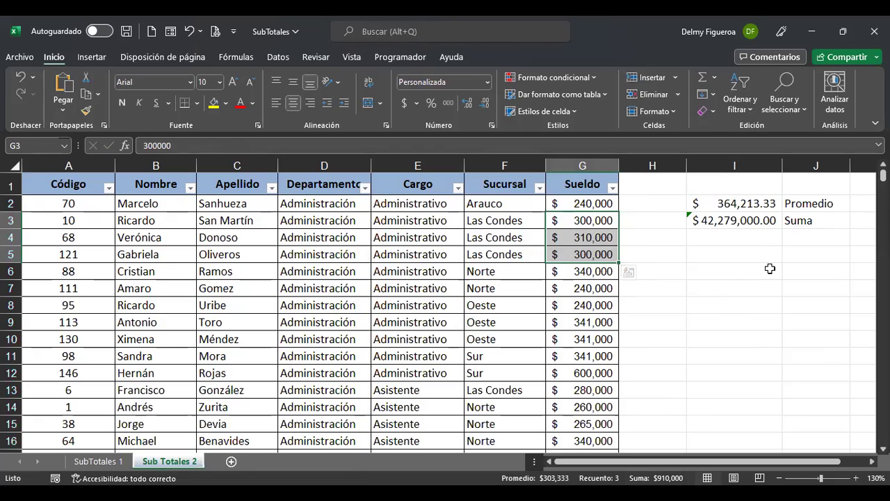
Step: Insert four blank rows above the table's header row
click(10, 185)
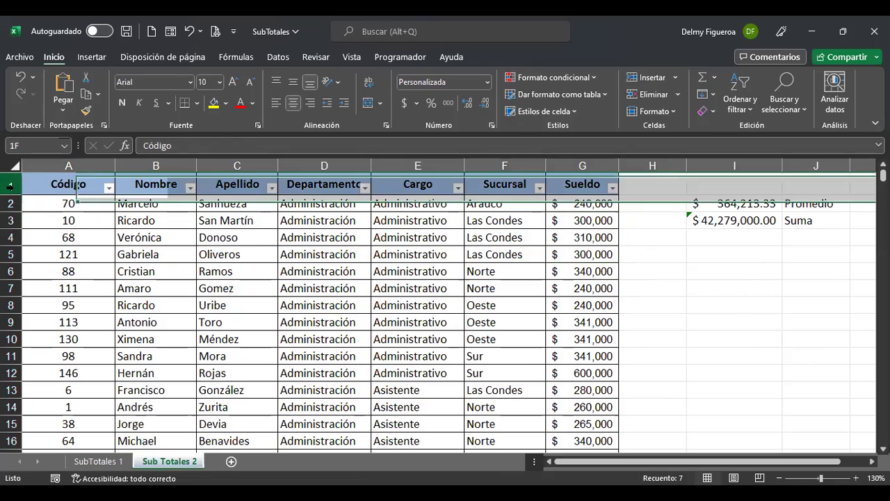
right_click(9, 185)
click(68, 320)
key(F4)
key(F4)
key(F4)
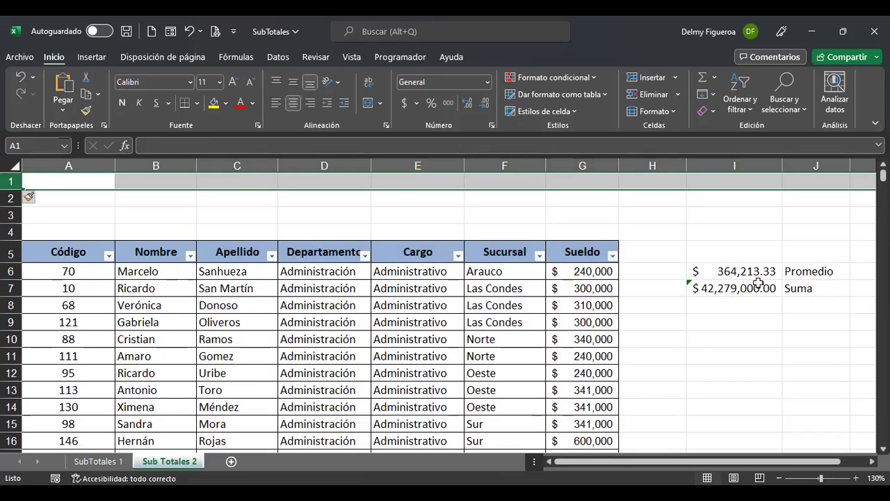
Step: Move the Promedio and Suma results with their labels from I6:J7 to I1:J2
drag(773, 267, 822, 290)
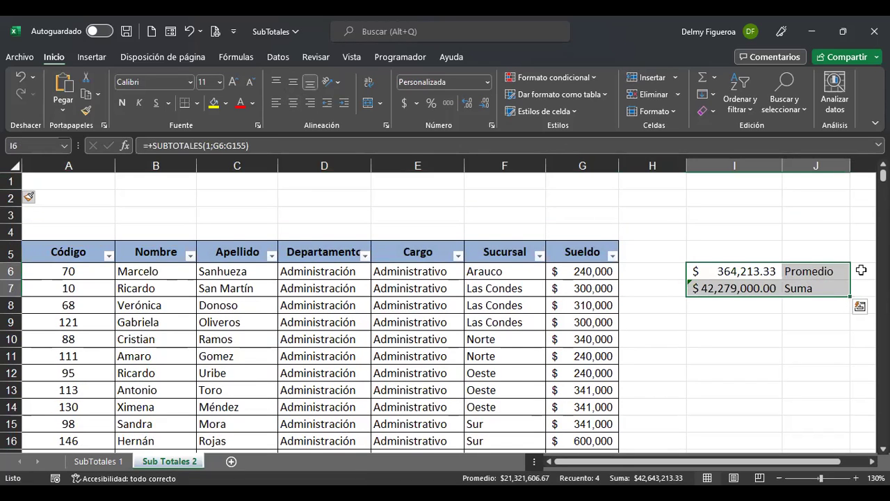
click(825, 272)
click(153, 181)
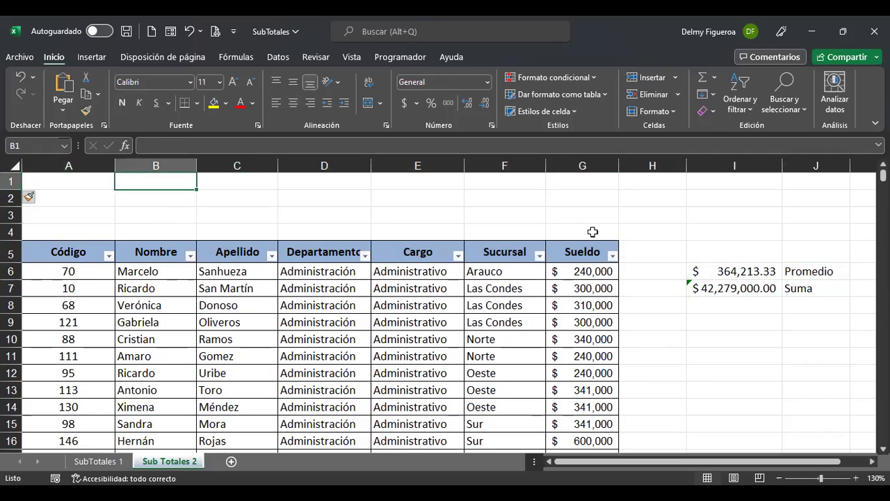
click(659, 179)
drag(773, 273, 809, 286)
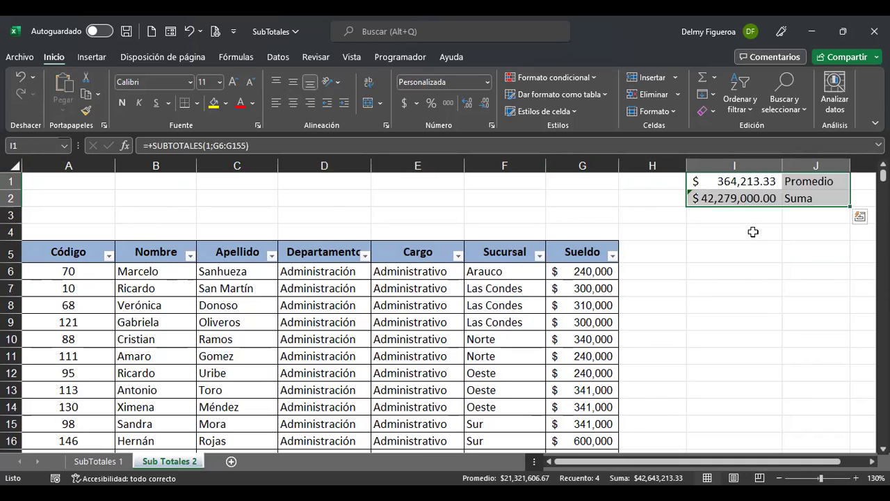
Step: Inspect the ranges referenced by the SUBTOTALES formulas in I1 and I2
click(791, 181)
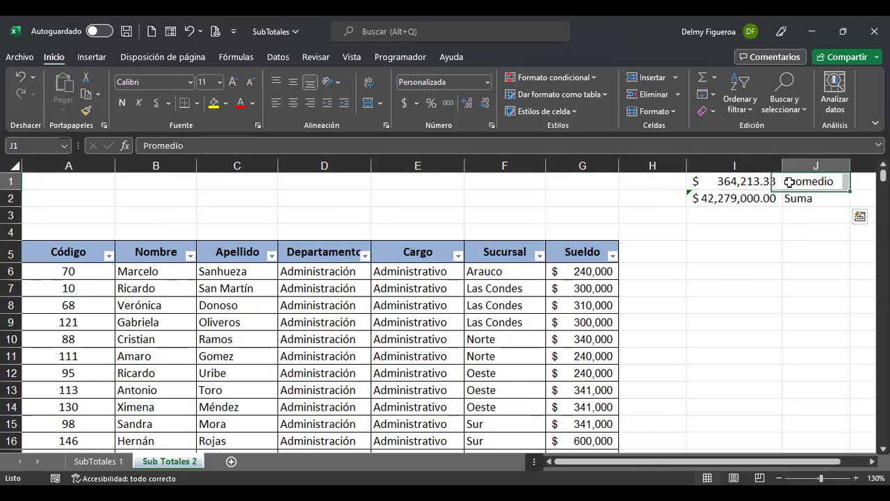
key(Left)
key(F2)
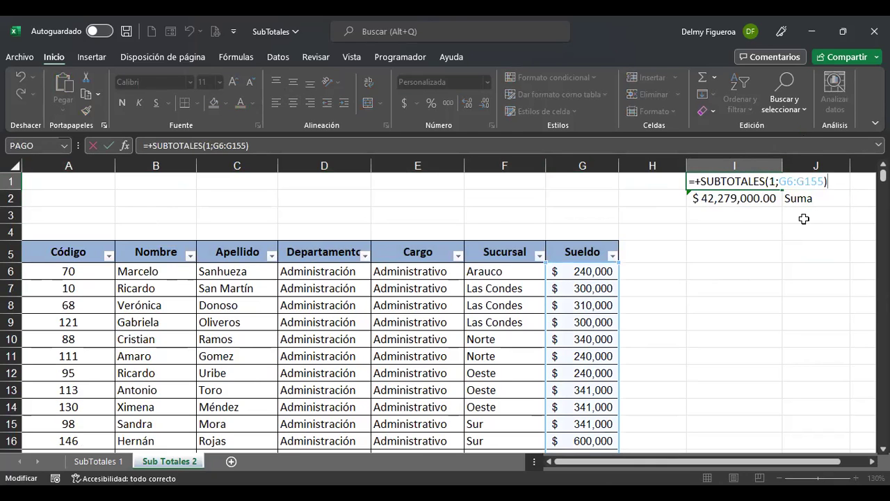
key(Return)
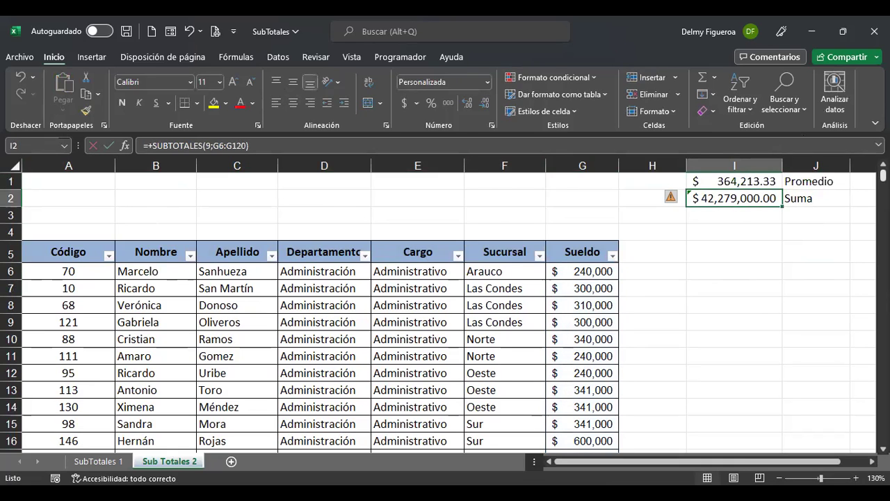
key(F2)
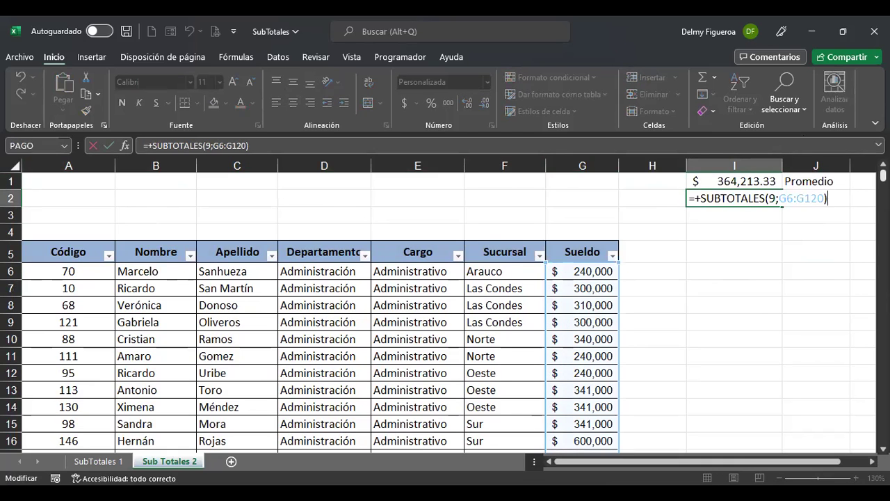
key(Return)
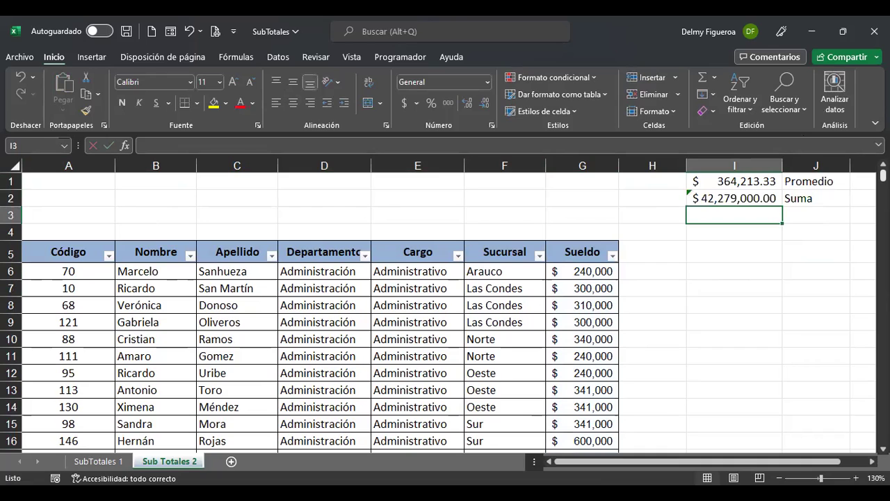
Step: Enter the label Total in J3, below the Suma label
key(Right)
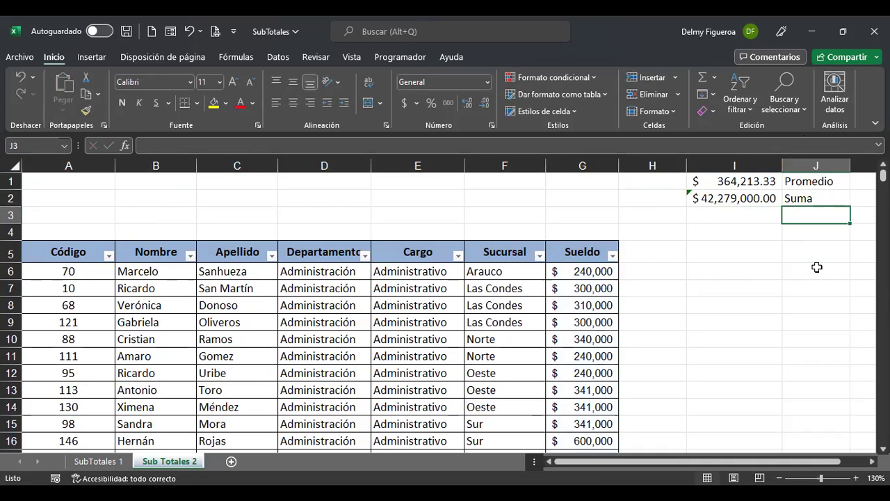
text(total)
key(Return)
key(Up)
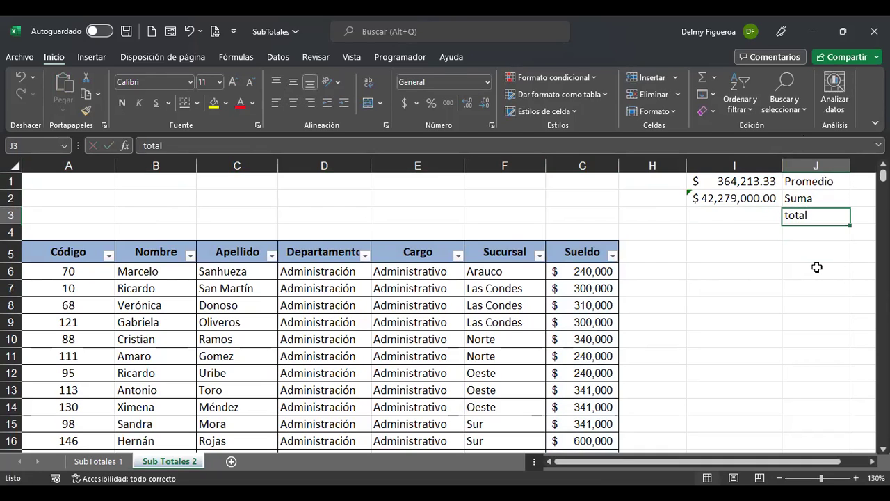
text(Total)
key(Return)
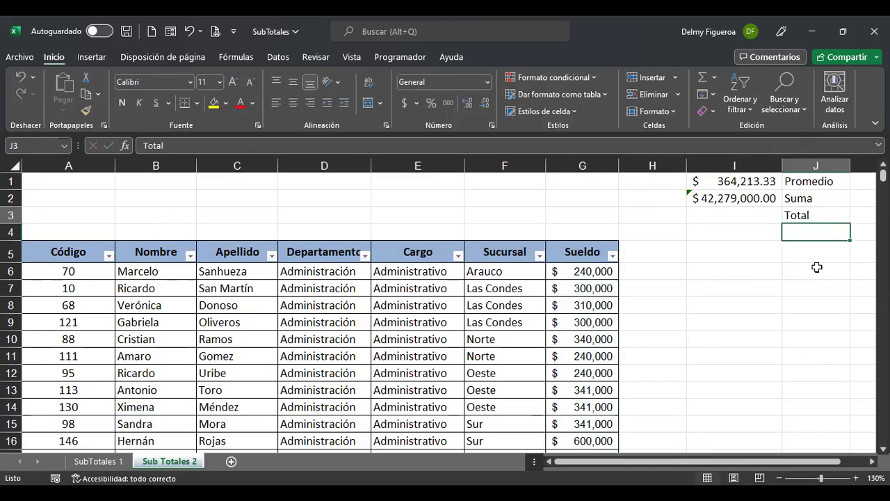
Step: Enter a SUMA formula in I3 over the Sueldo values from G6 down to the end of the column
key(Up)
key(Left)
text(+)
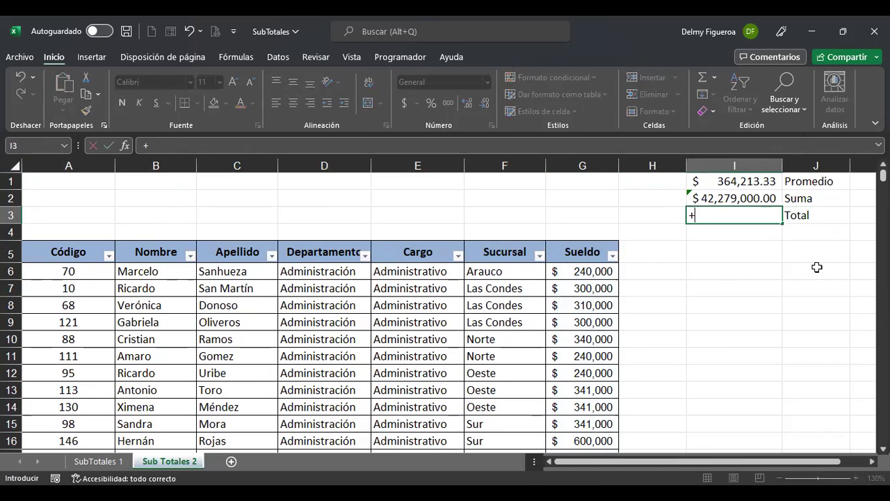
text(sma)
key(BackSpace)
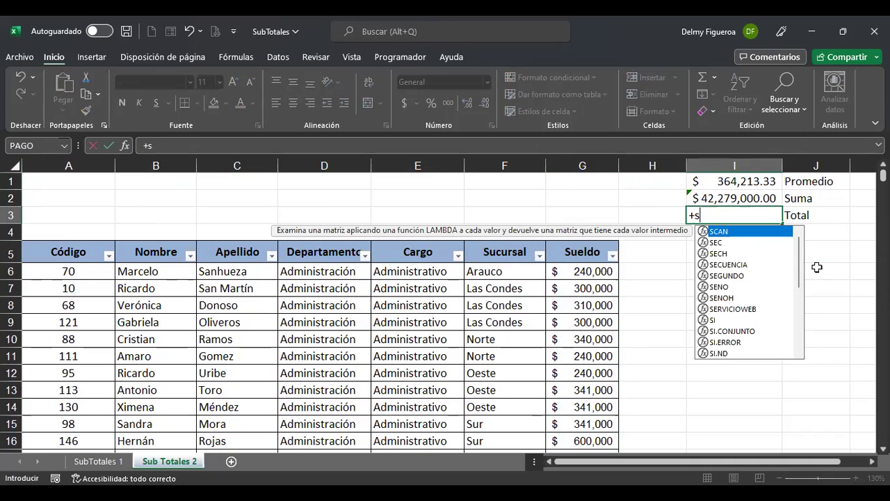
text(uma)
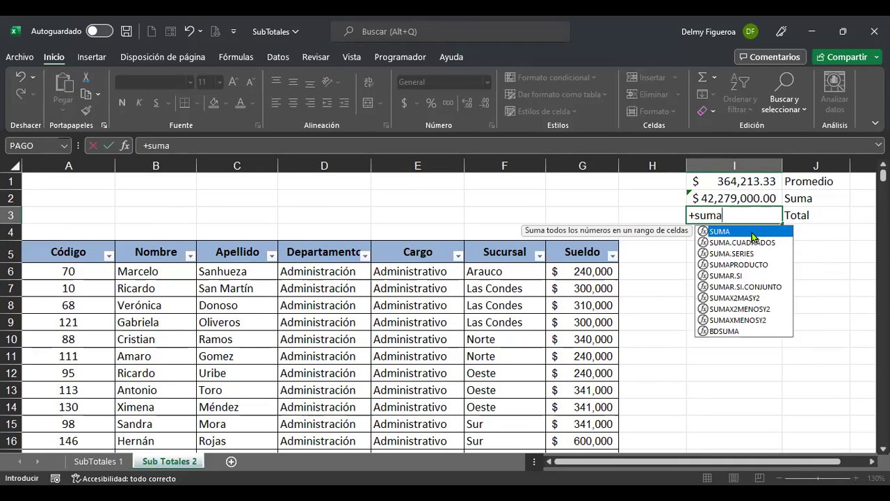
key(Tab)
click(590, 269)
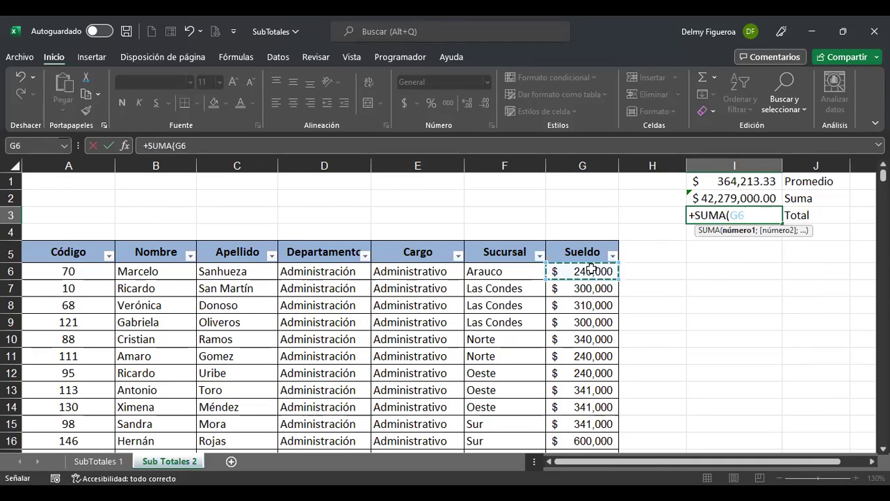
key(ctrl+shift+Down)
key(Return)
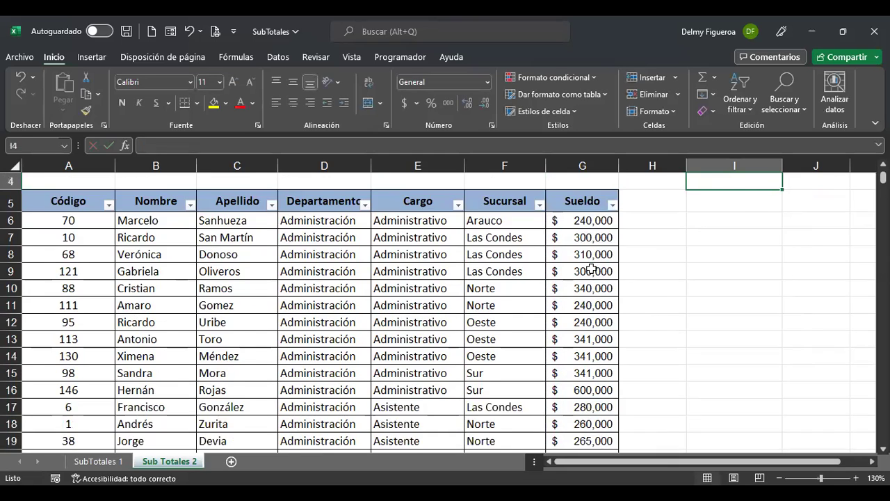
Step: Inspect the range referenced by the SUBTOTALES formula in I2, which should match the Total below it
key(ctrl+Home)
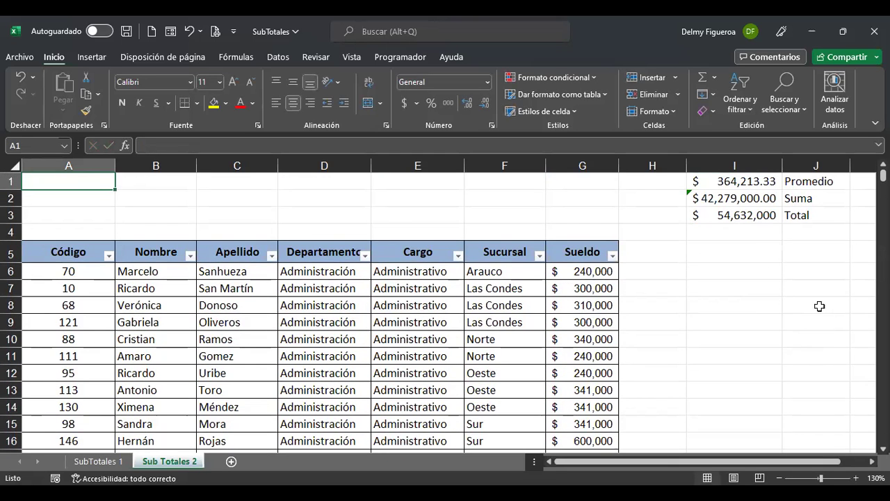
click(820, 213)
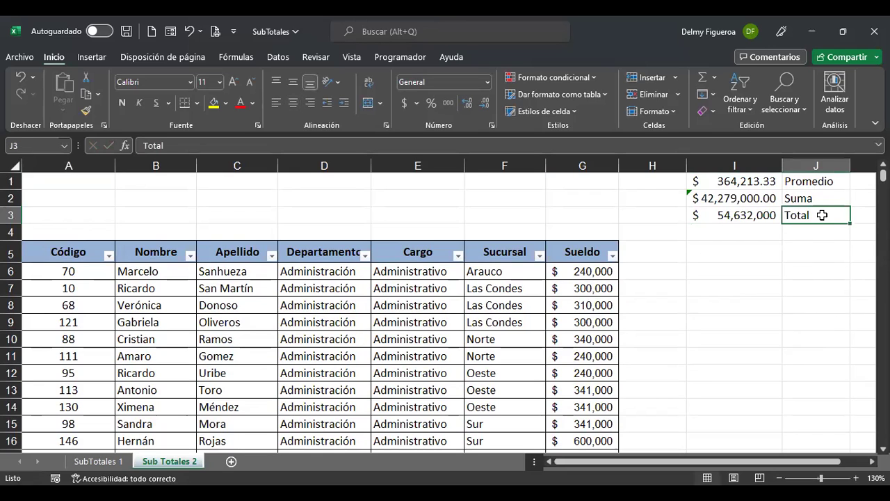
click(763, 203)
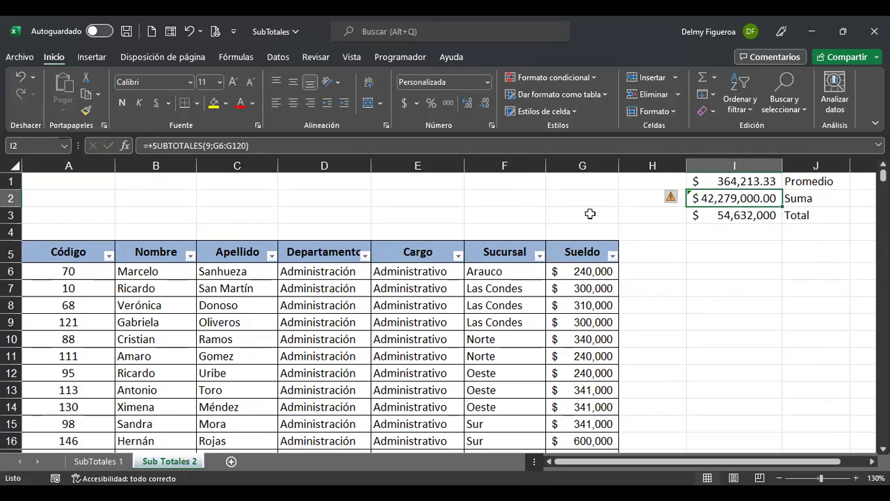
key(F2)
click(789, 198)
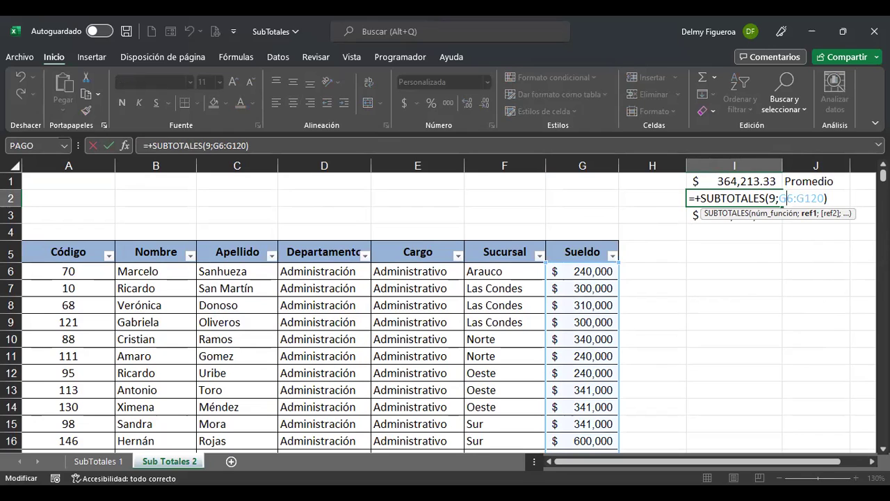
key(Return)
Step: Check the sum of all Sueldo values by selecting from G6 down to the end of the column
click(595, 271)
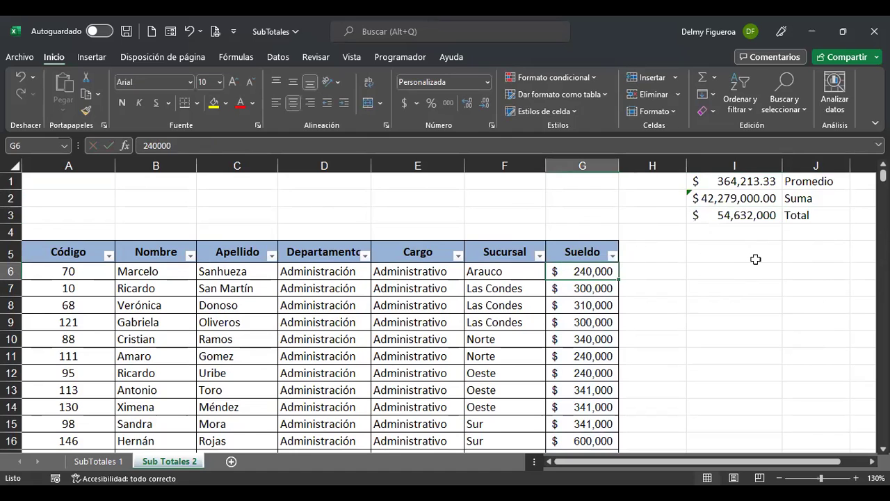
key(ctrl+shift+Down)
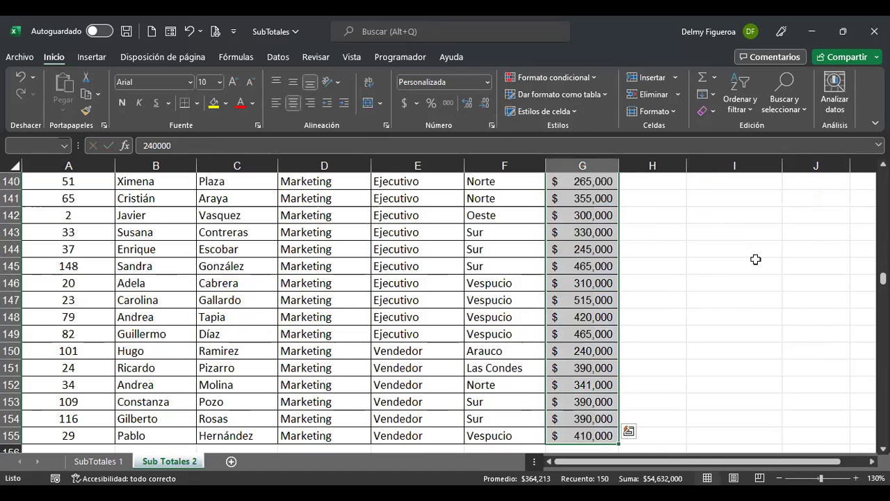
scroll(580, 270, up, 6)
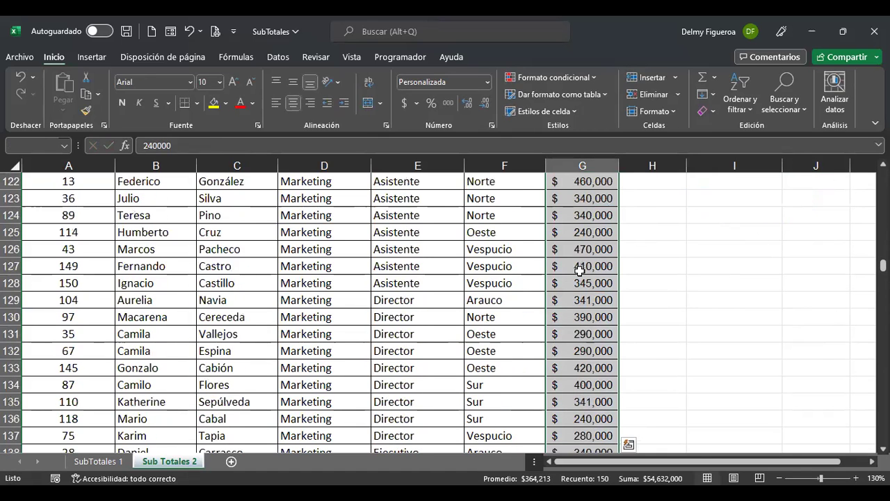
key(ctrl+Home)
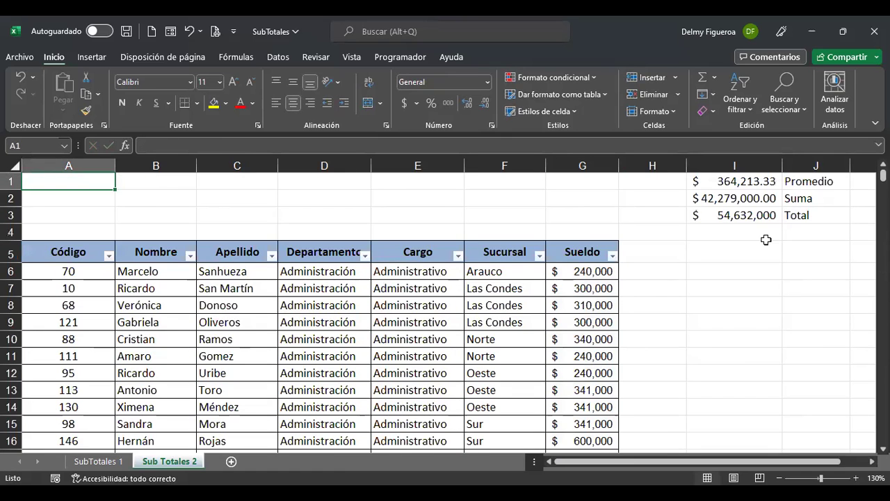
Step: Set the reference of the SUBTOTALES formula in I2 to the full Sueldo range G6:G155
click(755, 200)
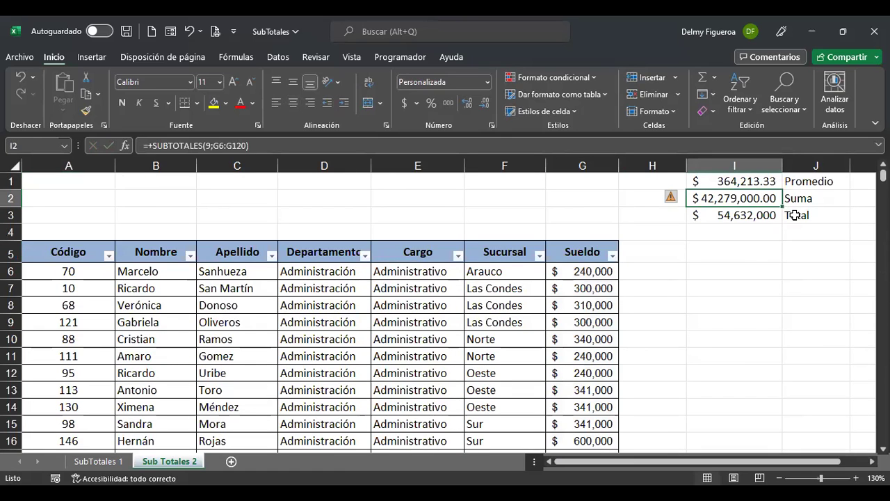
key(F2)
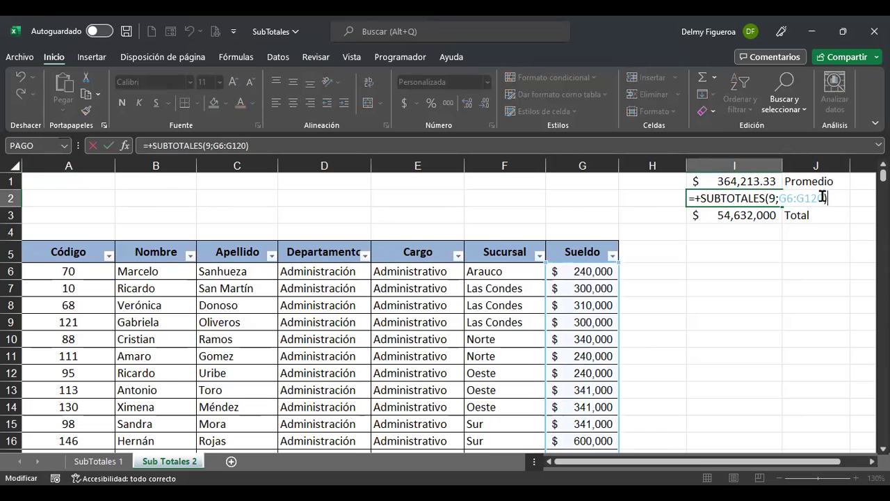
key(Left)
key(shift+Left)
key(shift+Left)
key(shift+Left)
key(shift+Left)
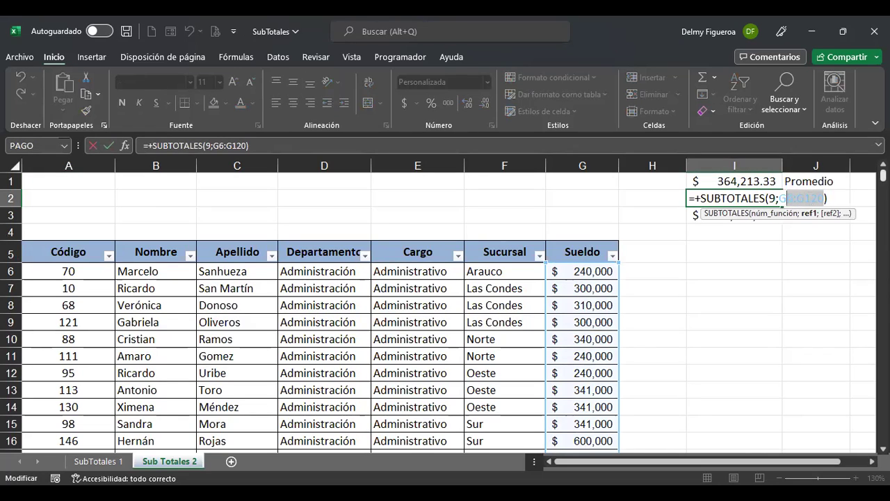
key(Delete)
click(569, 268)
key(ctrl+shift+Down)
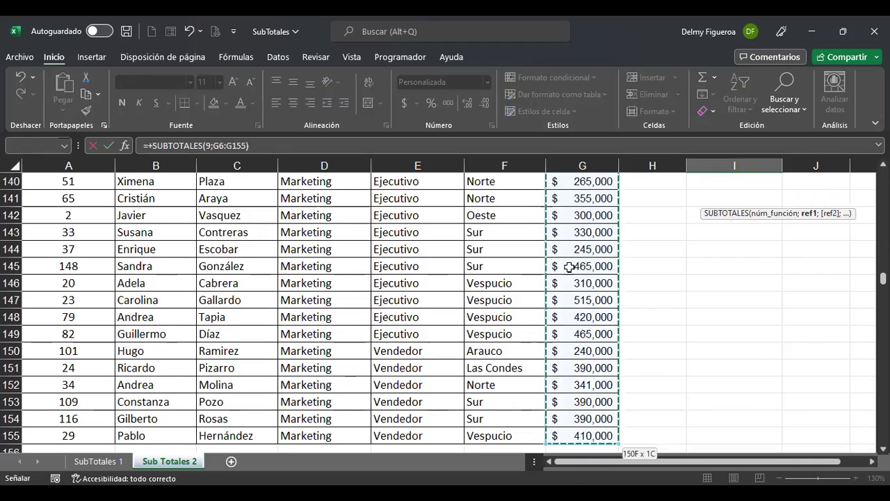
key(shift+Return)
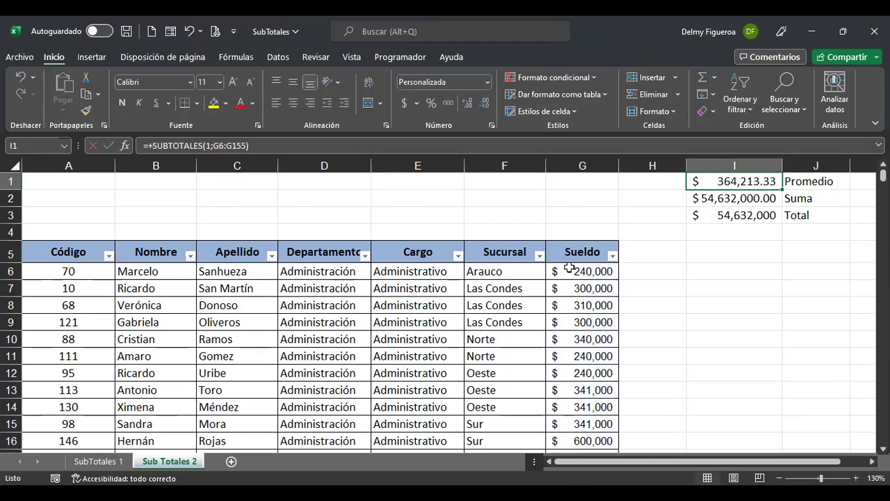
Step: Review the SUMA formula in I3 and the SUBTOTALES average formula in I1
click(757, 216)
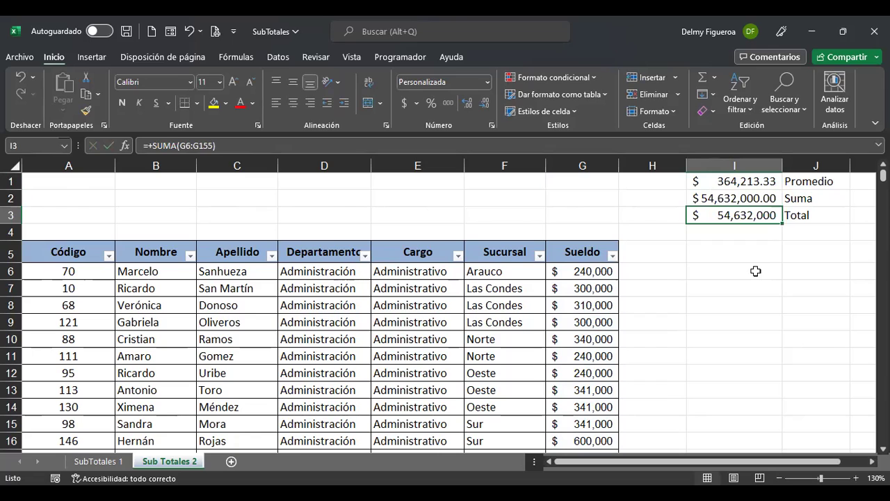
click(753, 179)
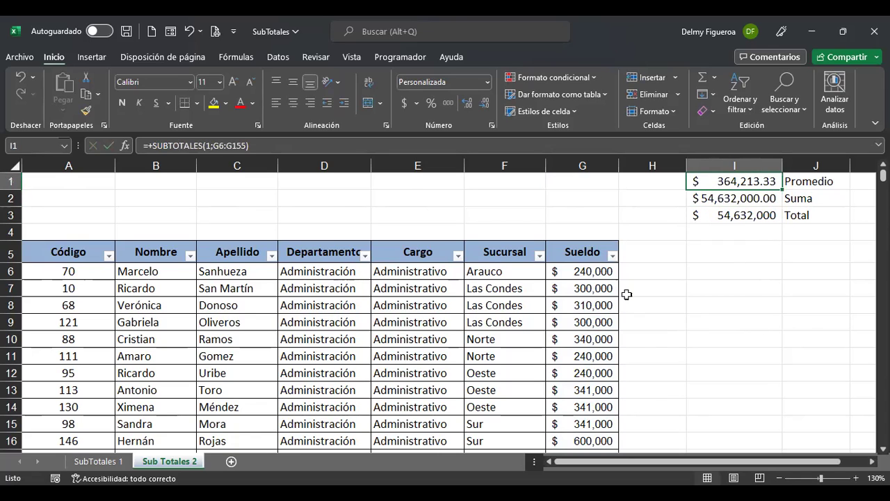
click(598, 272)
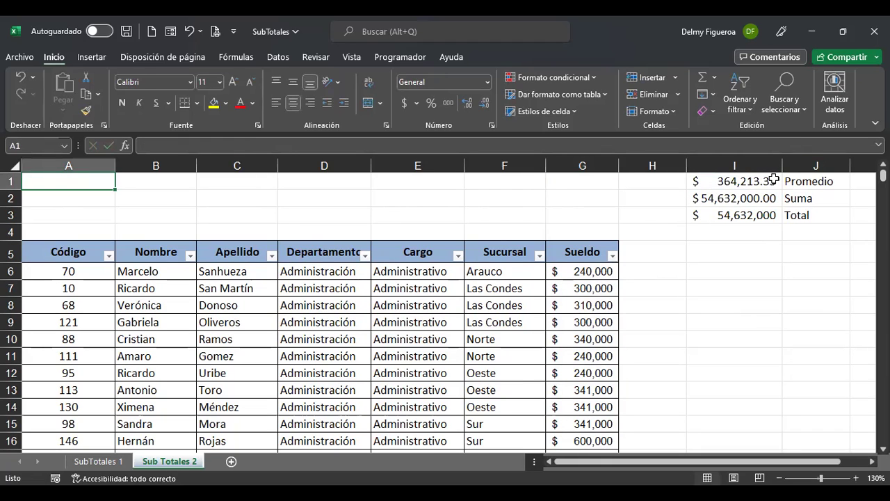
click(761, 183)
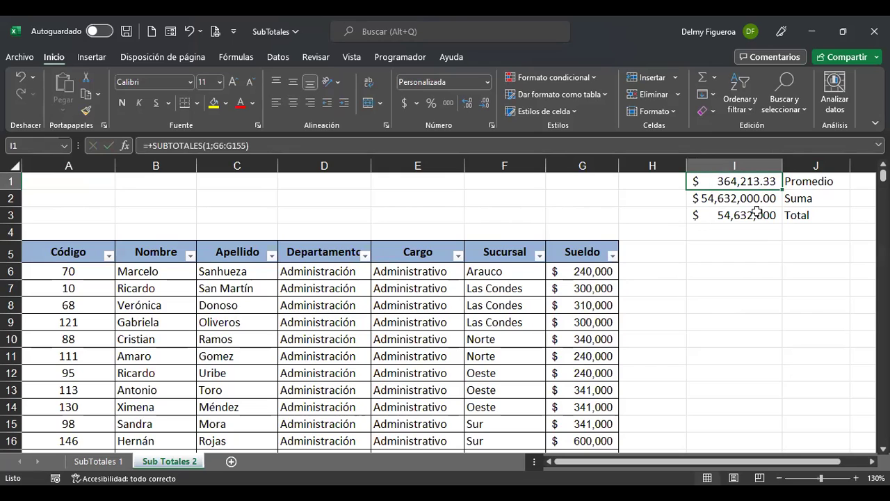
Step: Filter the Departamento column to show only Marketing
click(295, 250)
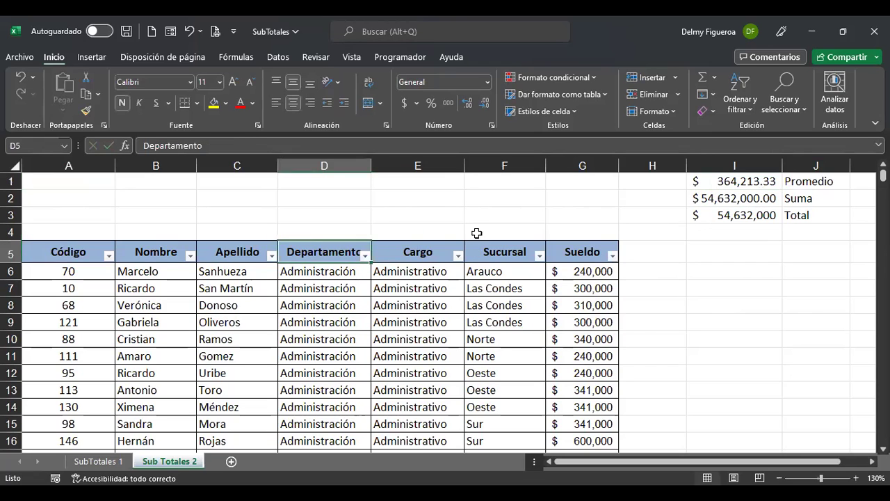
click(742, 101)
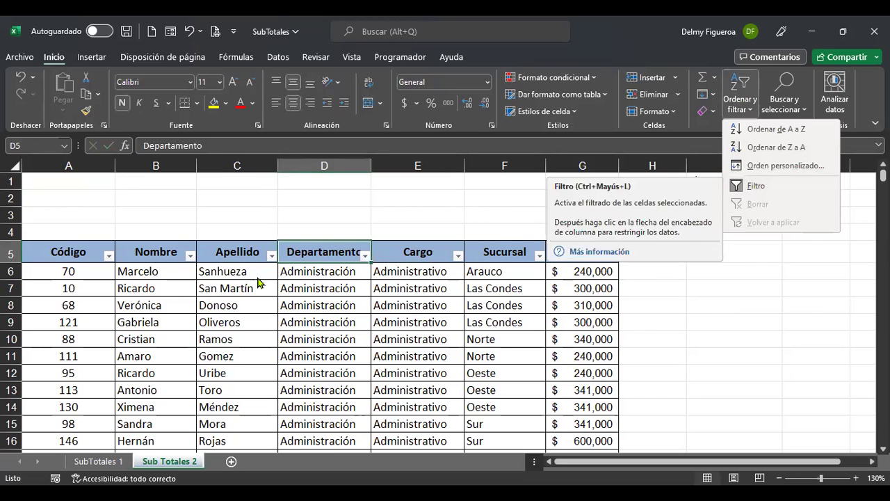
click(365, 256)
click(223, 346)
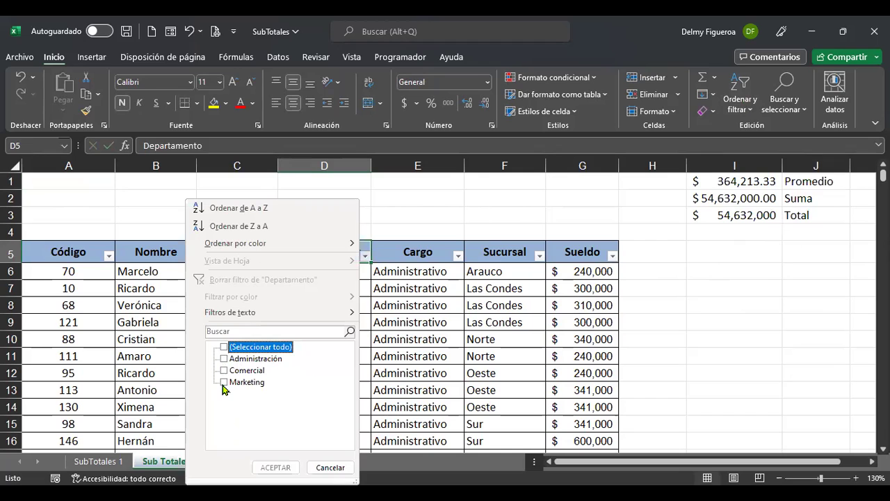
click(224, 383)
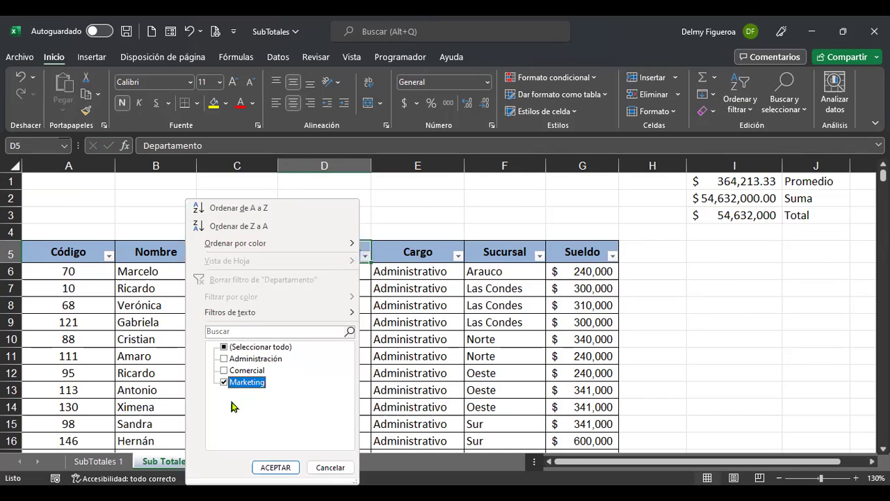
click(275, 467)
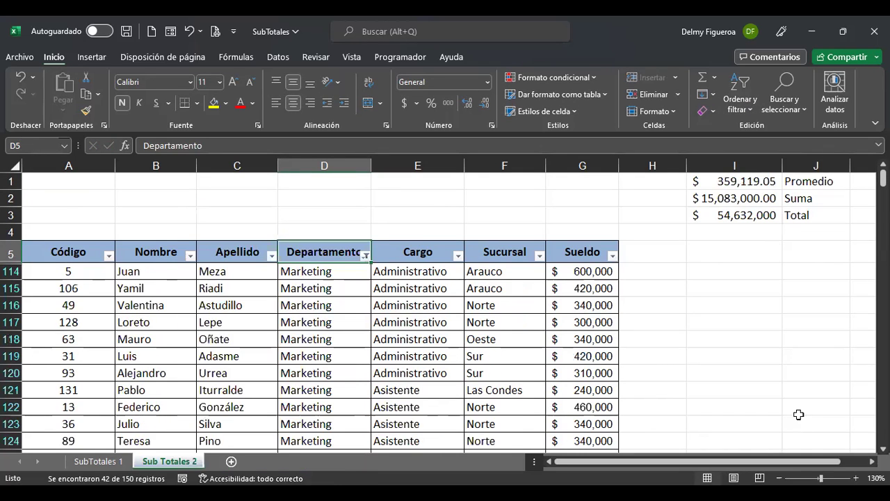
Step: Examine the Total in I3 and its SUMA formula with the Marketing filter applied
click(829, 218)
click(734, 215)
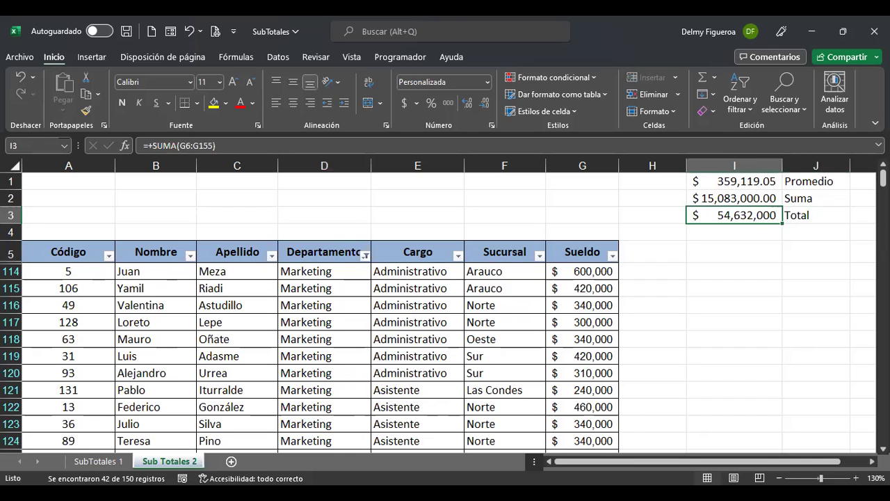
click(816, 215)
Step: Format the Suma result in I2 with no decimal places
click(734, 198)
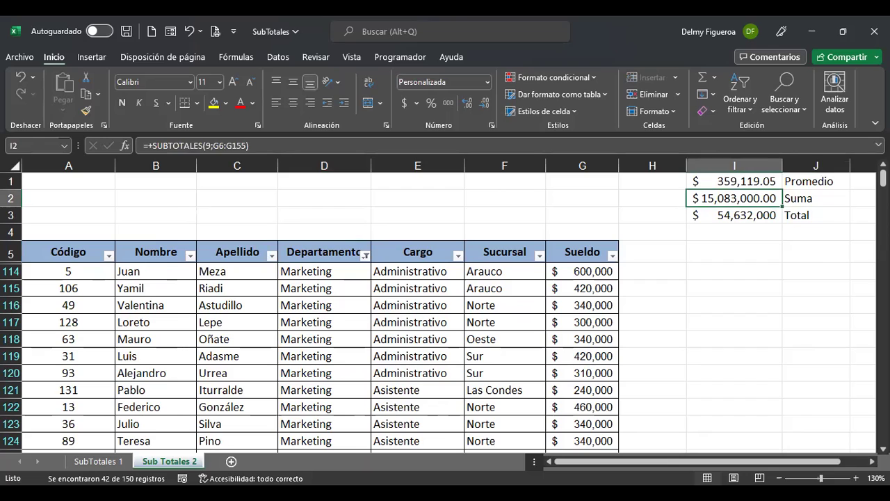
click(484, 105)
click(484, 105)
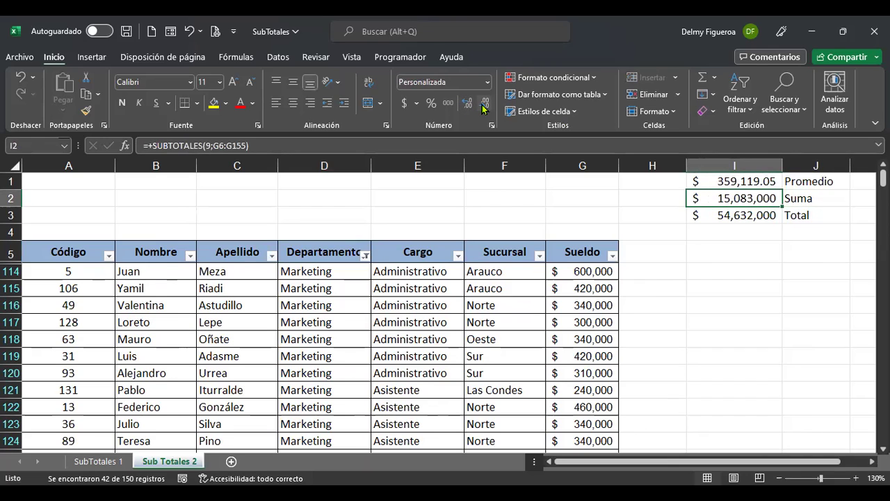
Step: Compare the SUMA formula in I3 with the SUBTOTALES sum in I2 for the filtered rows
click(723, 214)
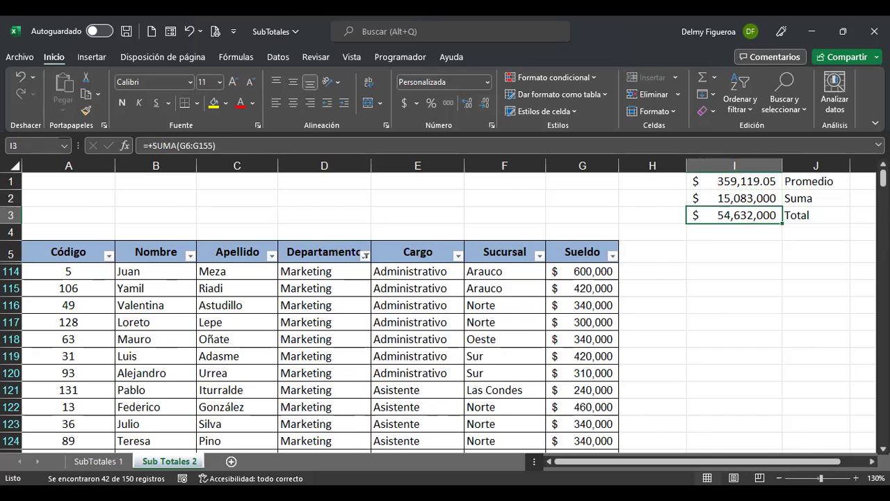
click(796, 197)
click(734, 197)
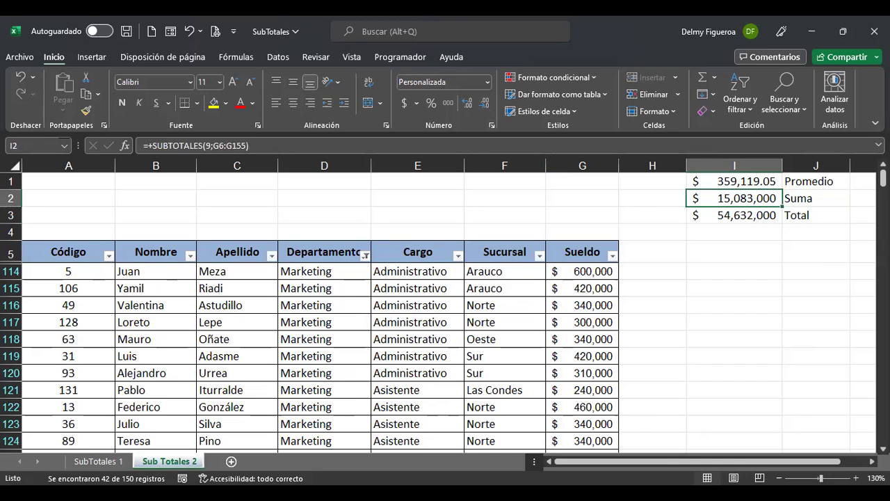
Step: Change the Departamento filter to show only Comercial
click(366, 255)
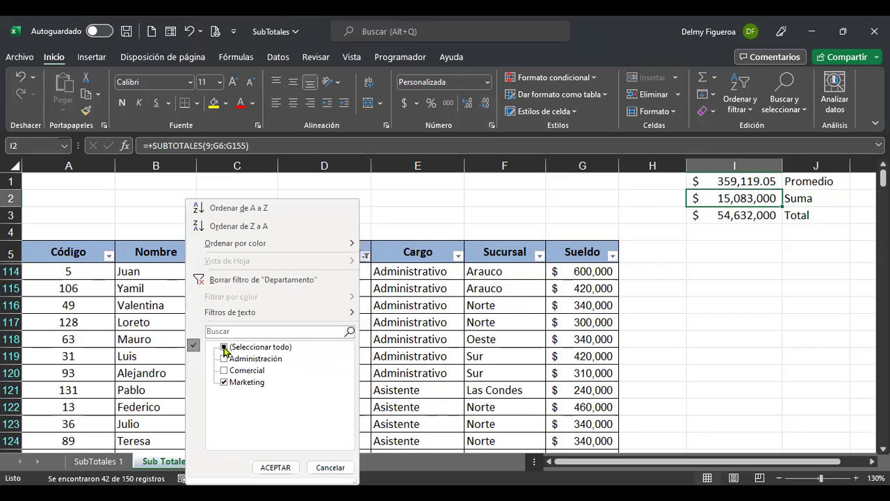
click(226, 347)
click(225, 348)
click(224, 370)
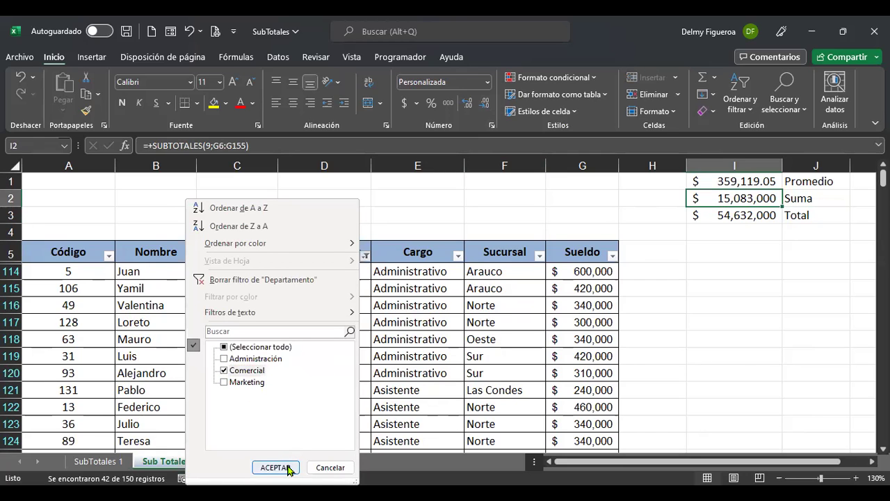
click(275, 468)
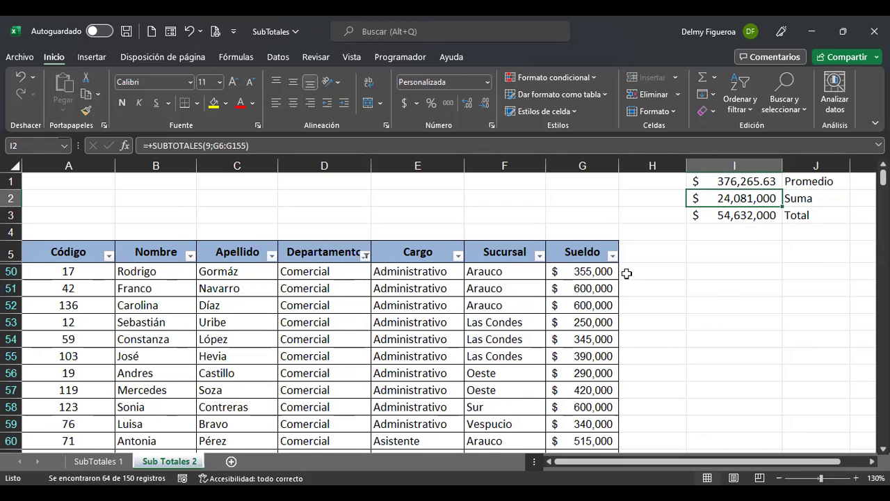
Step: Show all departments again in the Departamento column filter
click(365, 256)
click(225, 347)
click(276, 468)
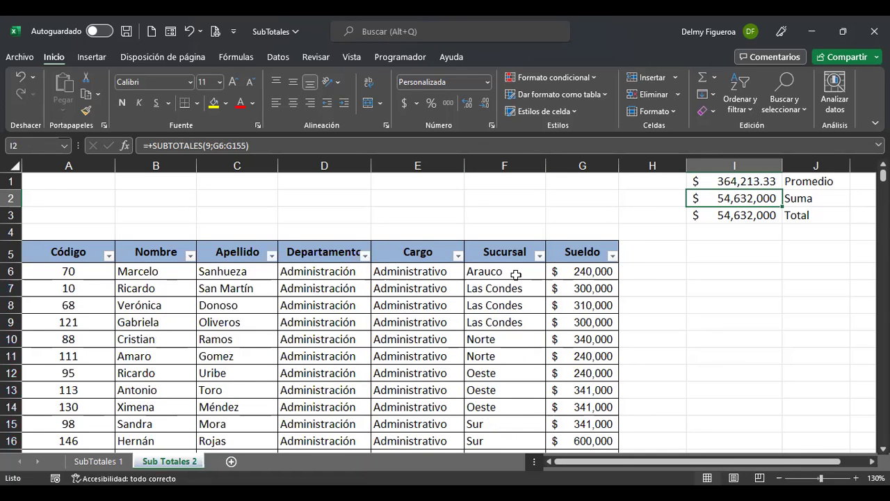
Step: Filter the Sucursal column to show only Norte
click(517, 273)
click(539, 256)
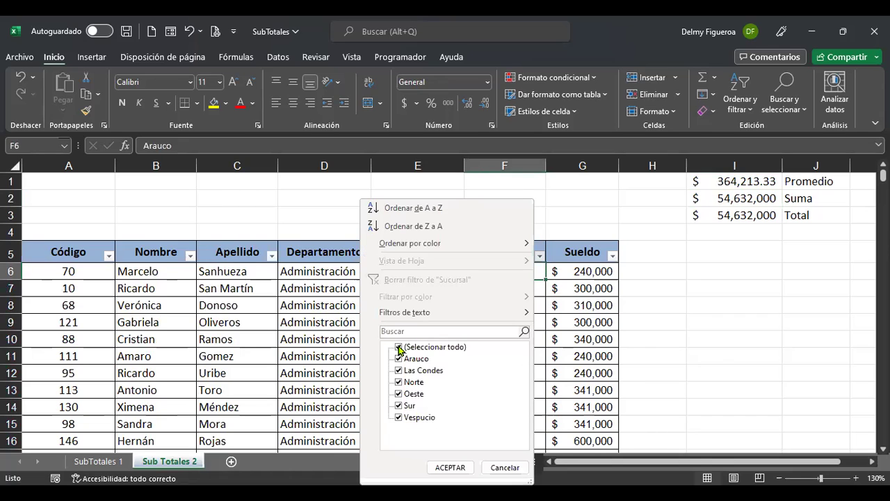
click(399, 347)
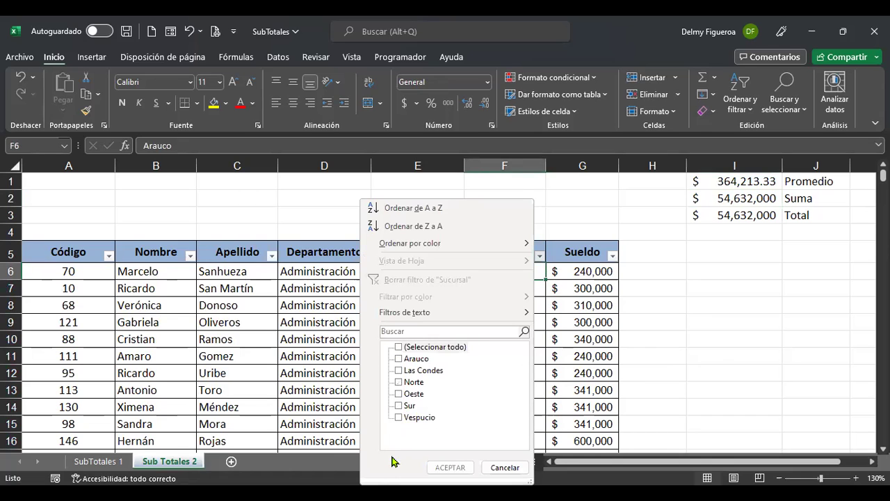
click(399, 383)
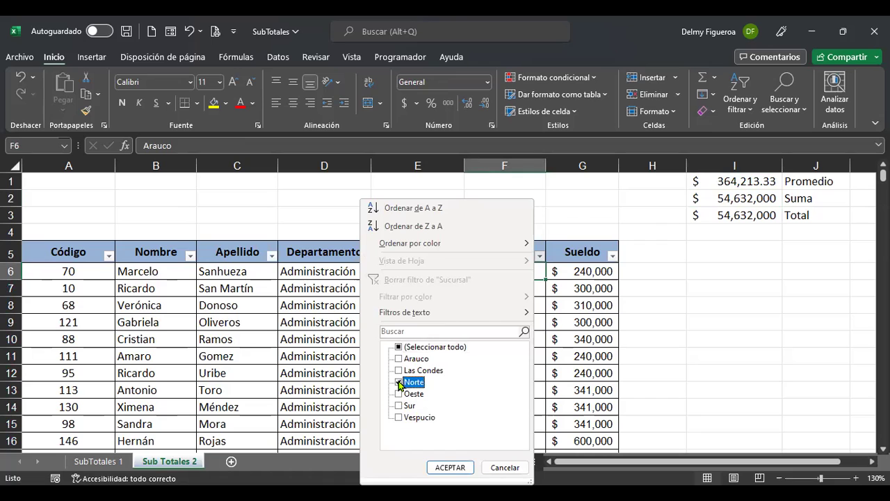
click(464, 469)
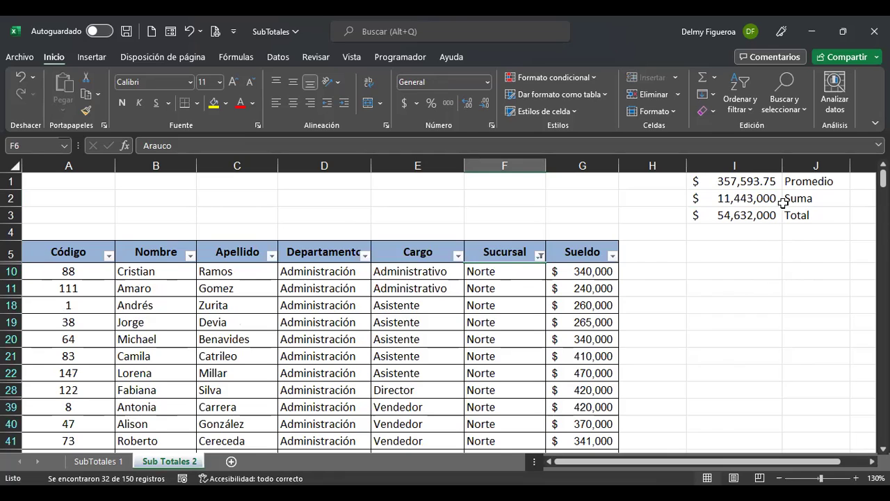
click(425, 254)
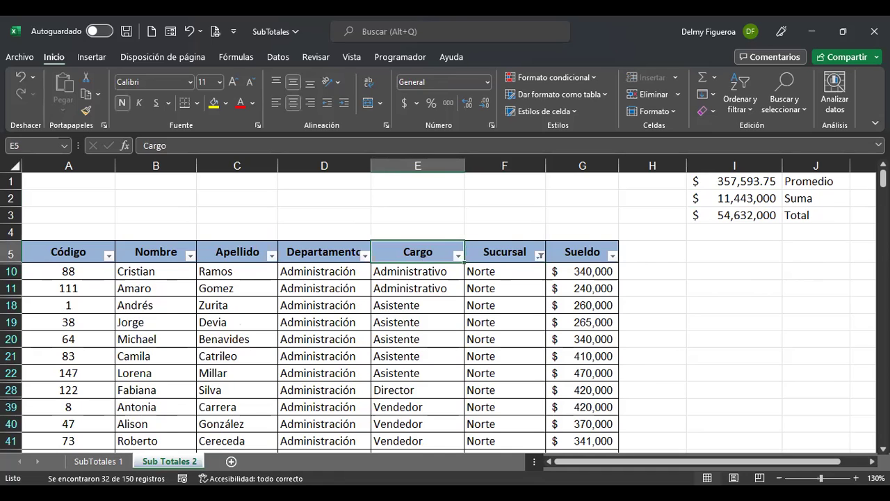
click(98, 462)
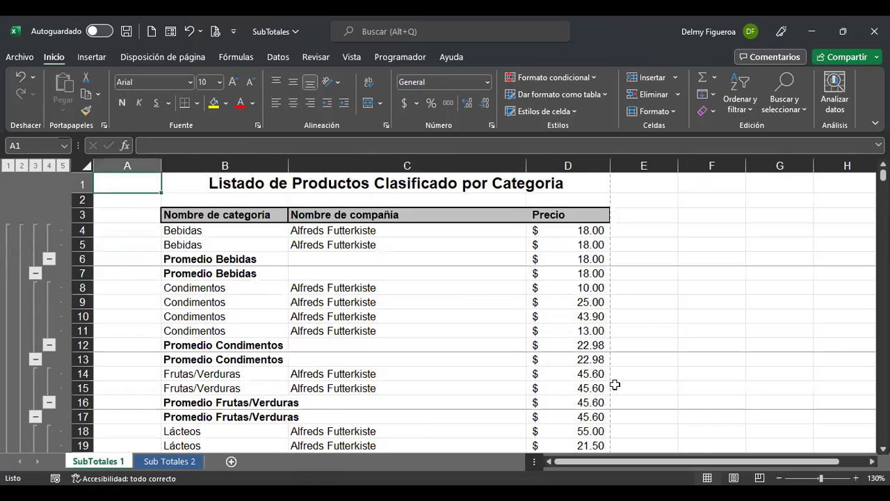
click(168, 462)
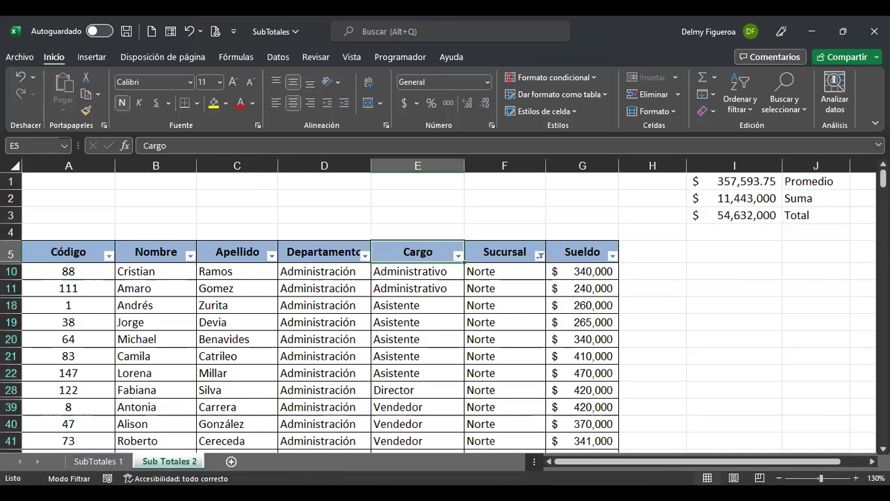
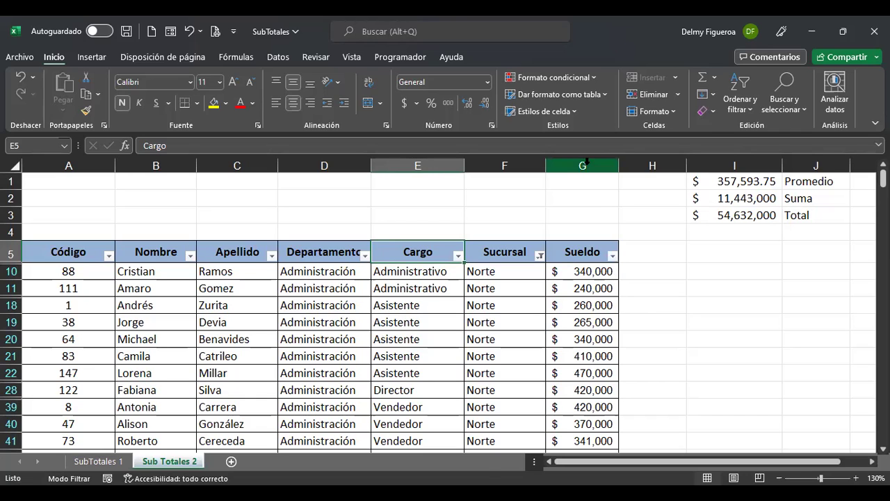
click(588, 161)
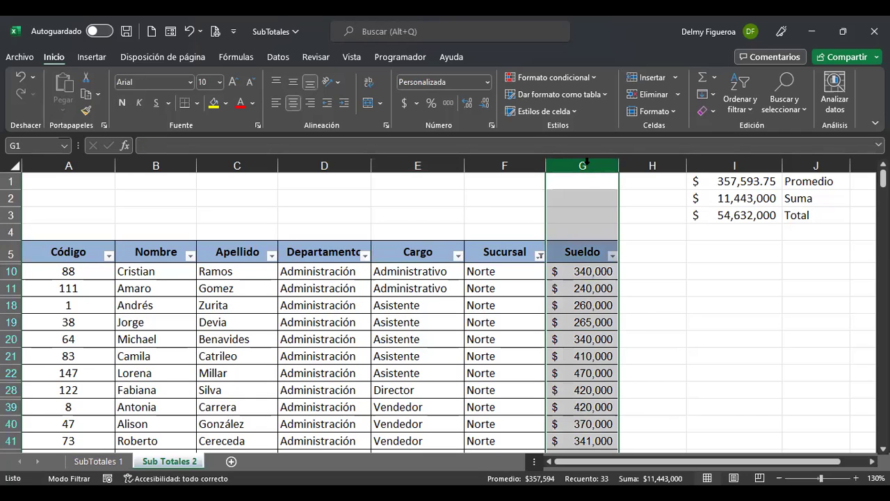
Step: Enter the two-line heading "Nombre de Artículos" in H5 and fit row 5's height to the text
click(640, 243)
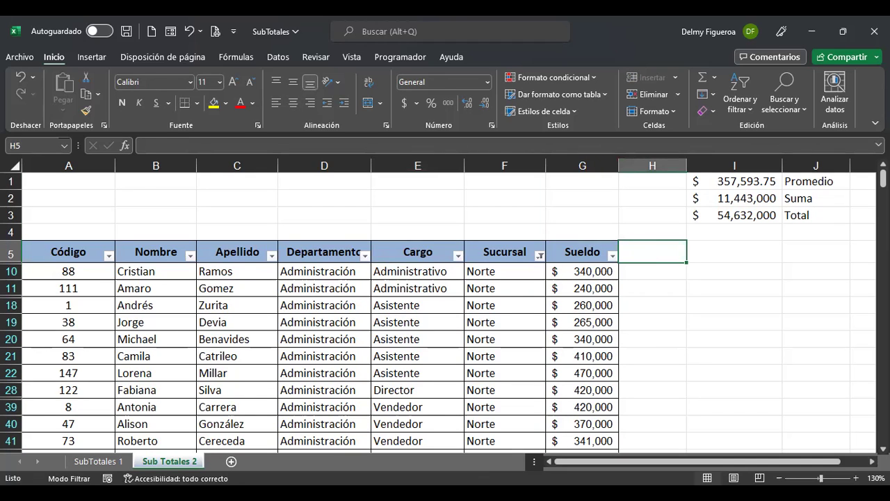
text(Artículos)
key(Return)
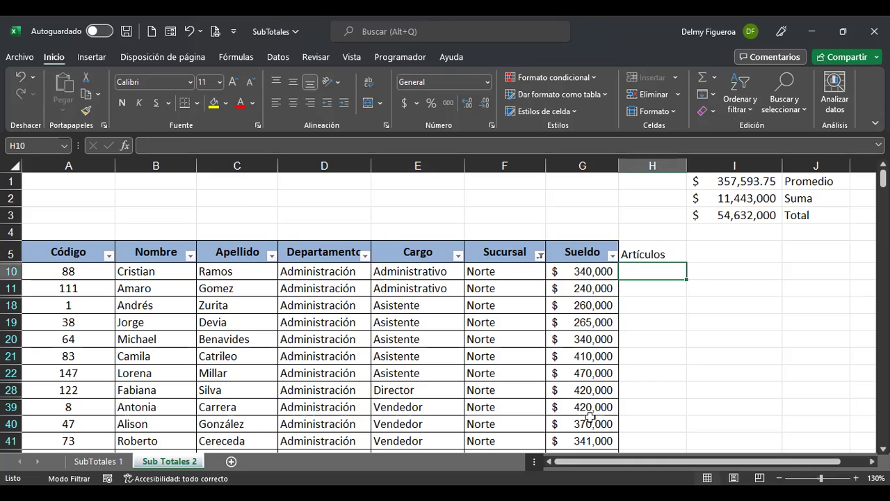
click(653, 254)
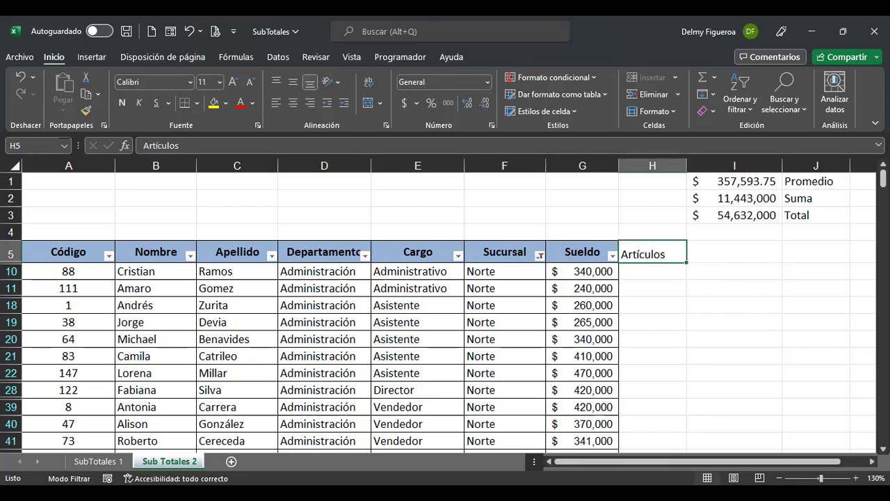
key(F2)
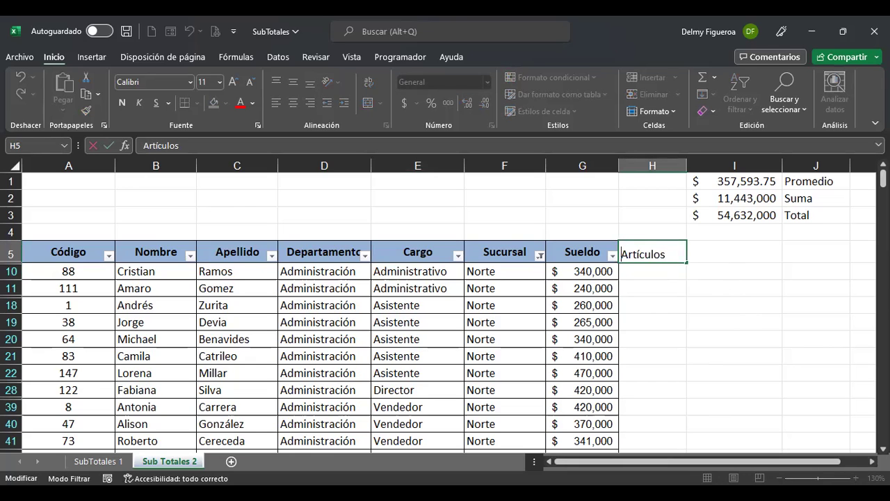
key(alt+Return)
text(Nombre de)
key(ctrl+Return)
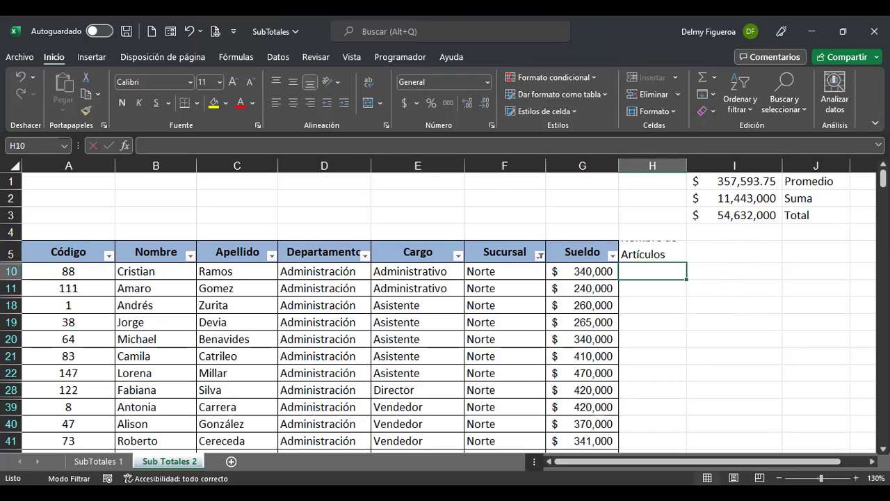
double_click(6, 259)
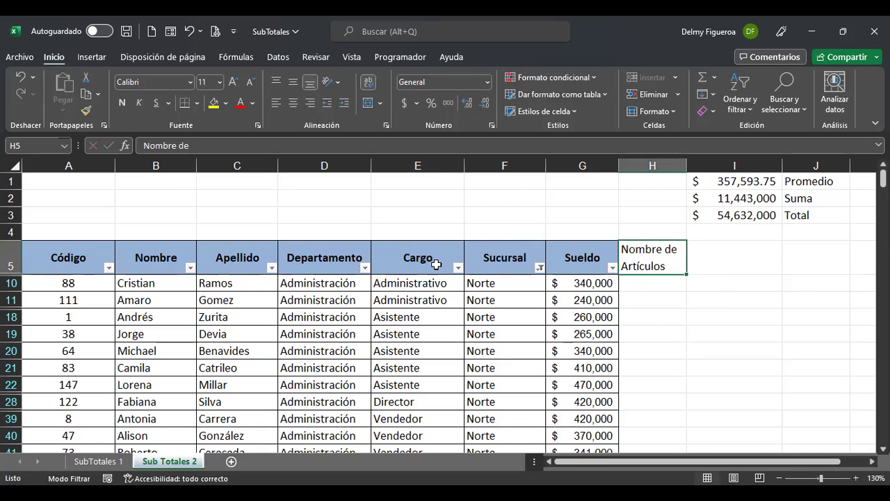
Step: Clear the Sucursal filter and enter the heading "Cantidad de artículos" in I5
click(541, 268)
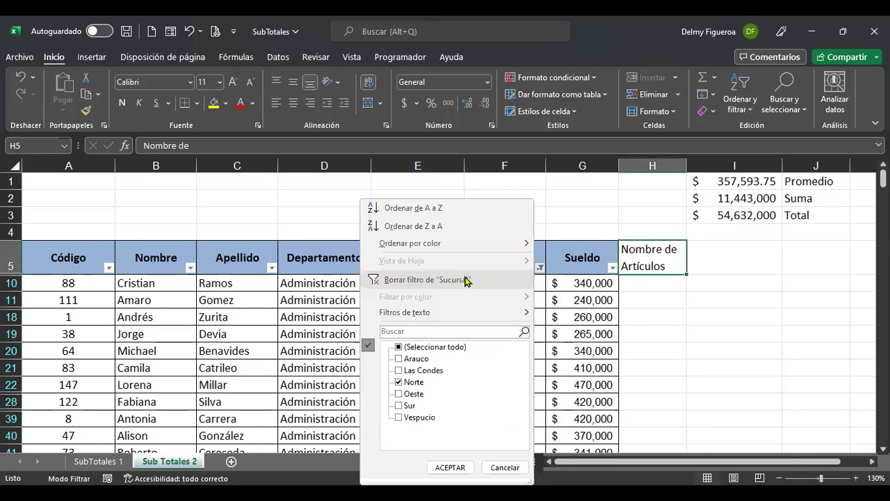
click(455, 279)
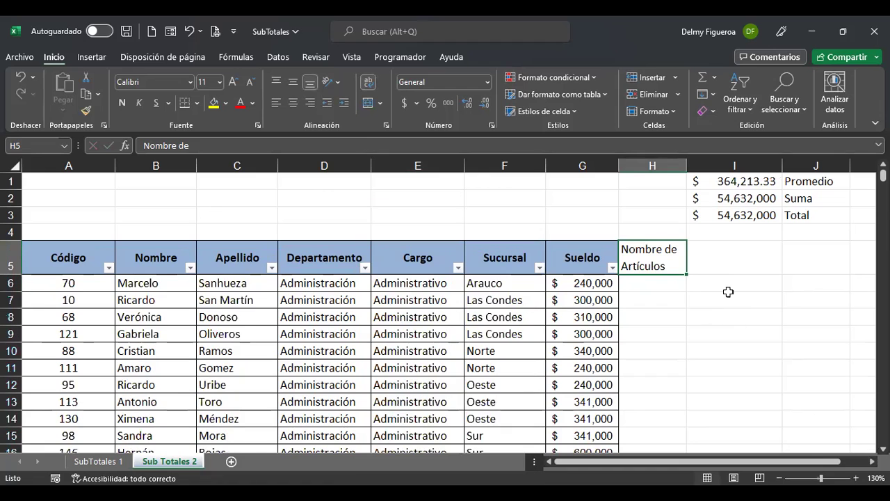
click(712, 252)
text(Cantid)
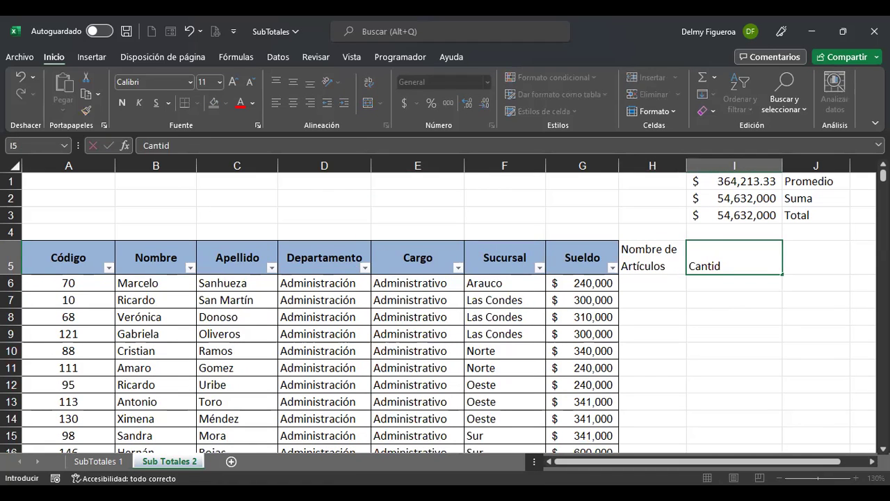
text(ad de artíc)
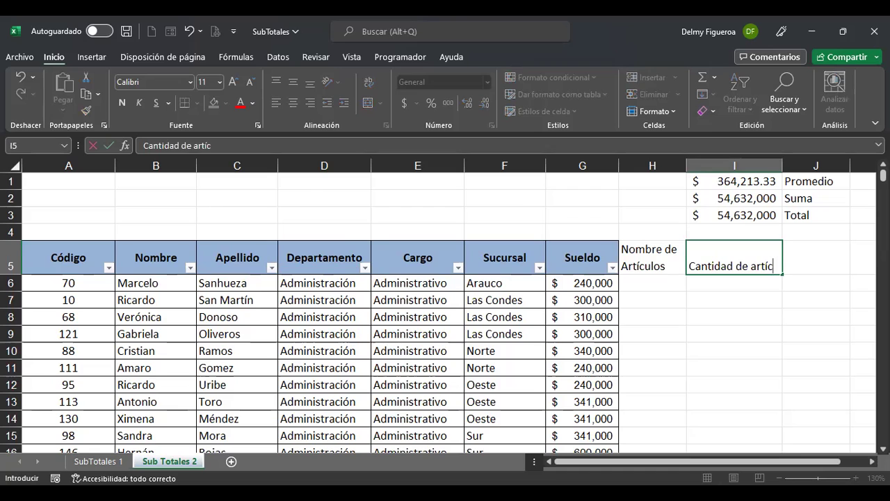
text(ulos)
key(Return)
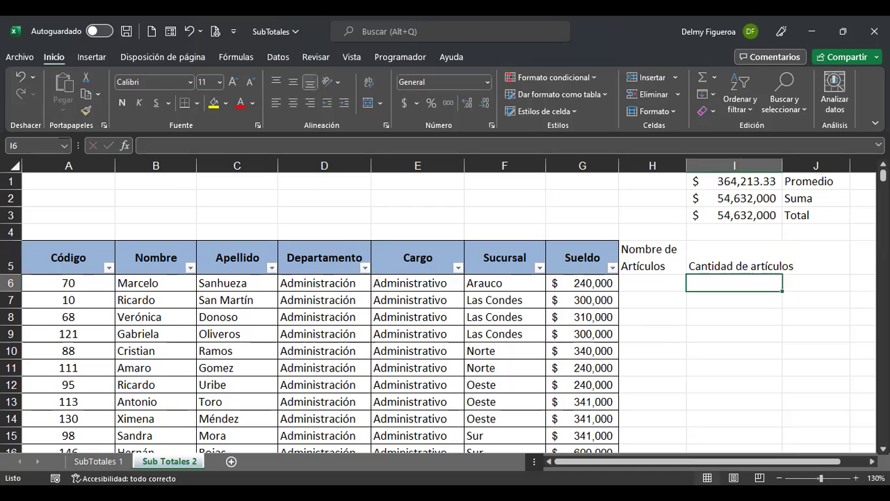
Step: Copy the formatting of the Sueldo header to the new headings in H5:I5
click(586, 249)
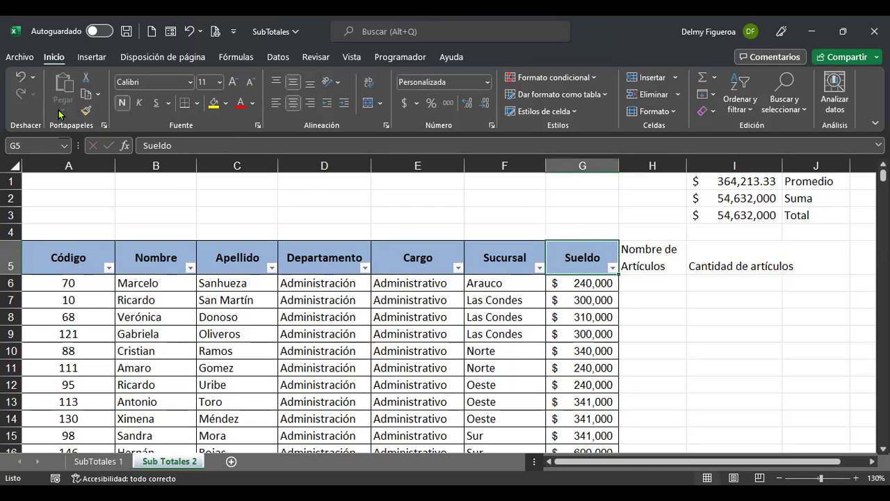
click(86, 111)
drag(670, 249, 727, 257)
click(682, 299)
key(Up)
key(Up)
key(Up)
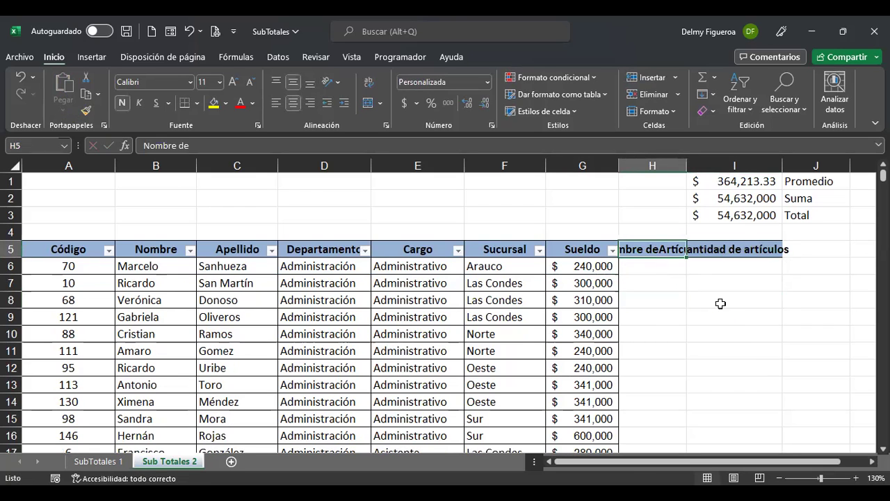
Step: Turn on text wrapping for the headings in H5 and I5
click(333, 82)
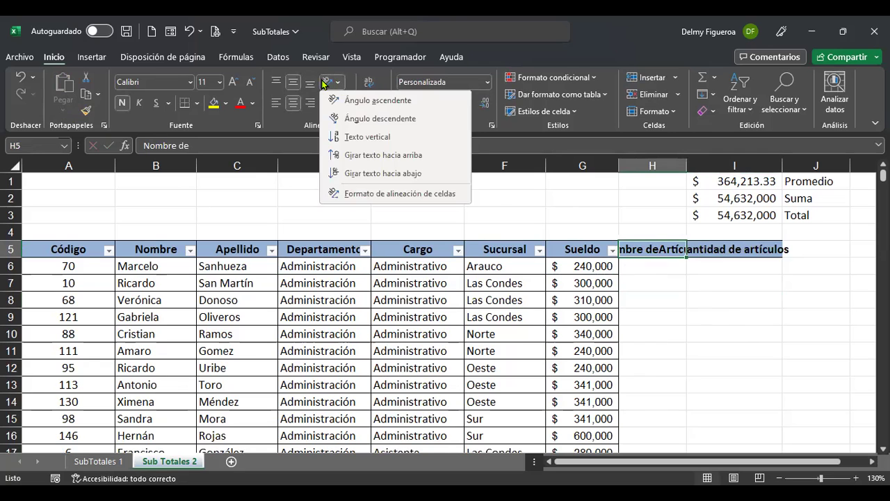
click(370, 82)
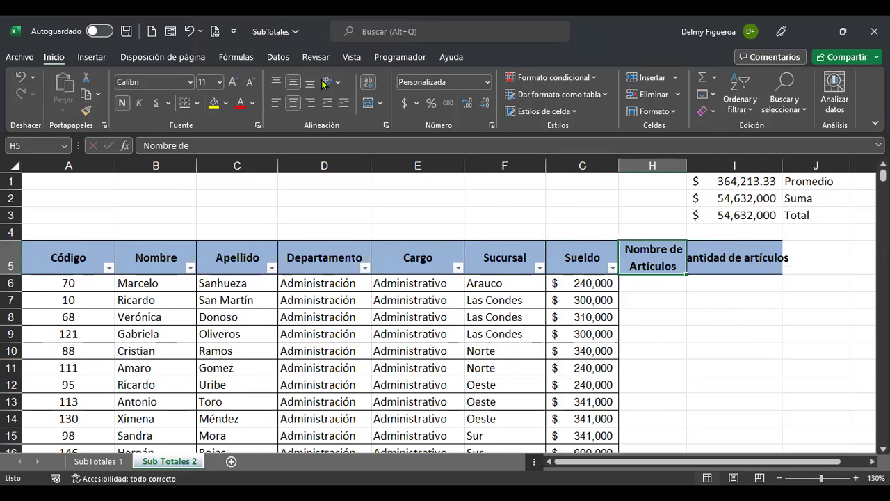
click(709, 254)
key(F4)
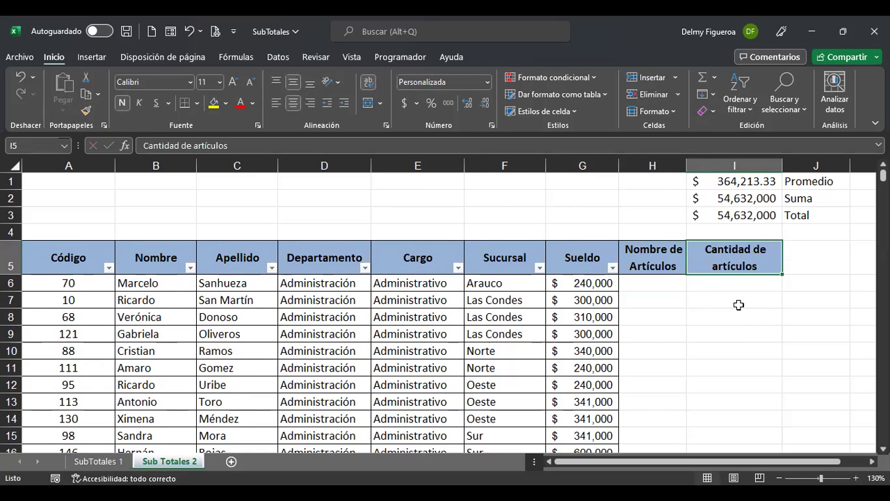
Step: Enter "Art 1" in H6 and fill the series down to Art 3 in H8
click(654, 287)
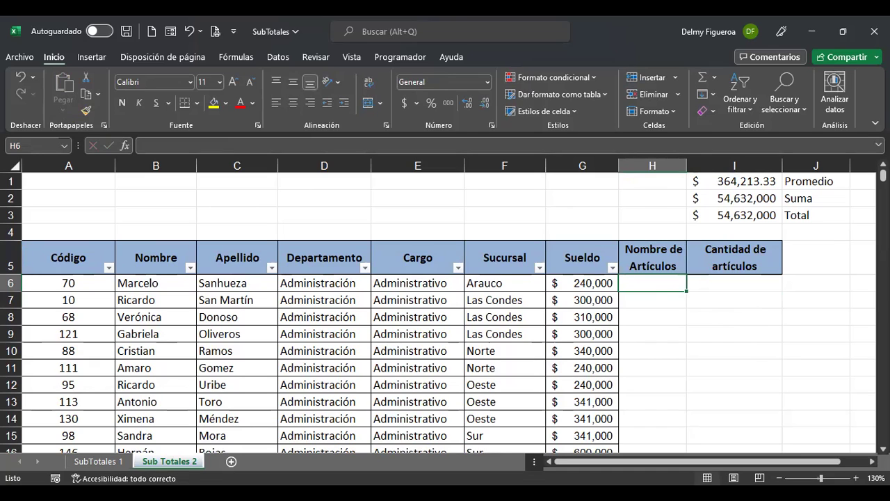
text(Art 1)
key(Return)
key(Up)
drag(687, 291, 689, 322)
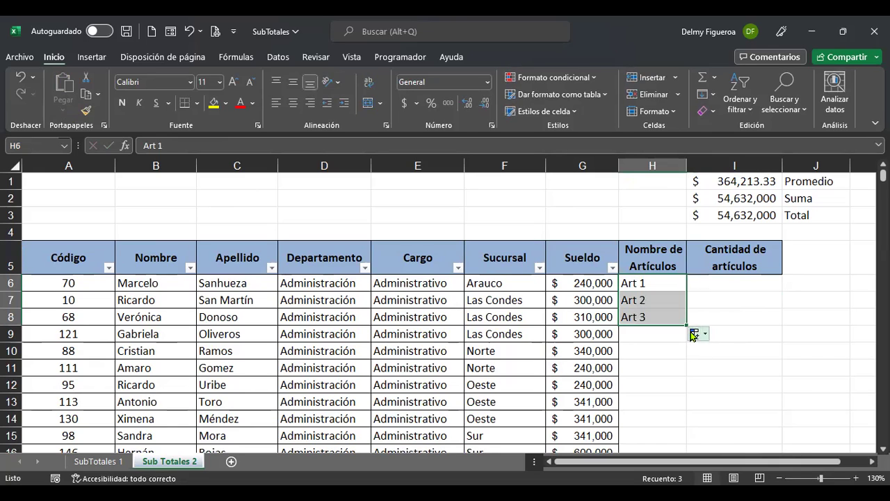
Step: Copy the article names in H6:H8 into H9:H11 and H12:H14
key(ctrl+c)
click(642, 334)
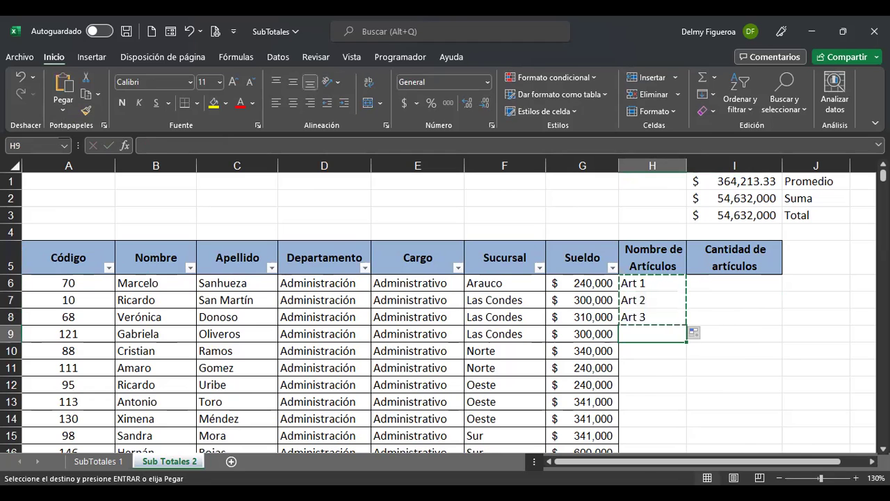
key(ctrl+v)
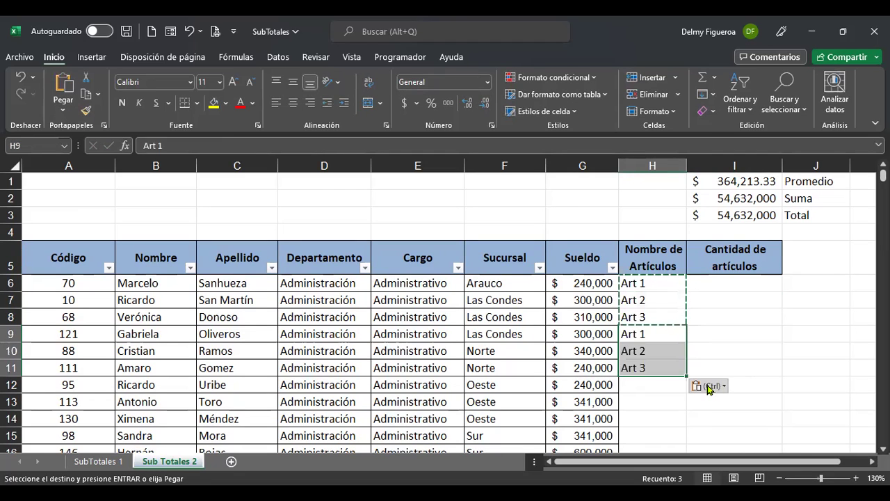
click(662, 387)
key(ctrl+v)
scroll(687, 393, down, 2)
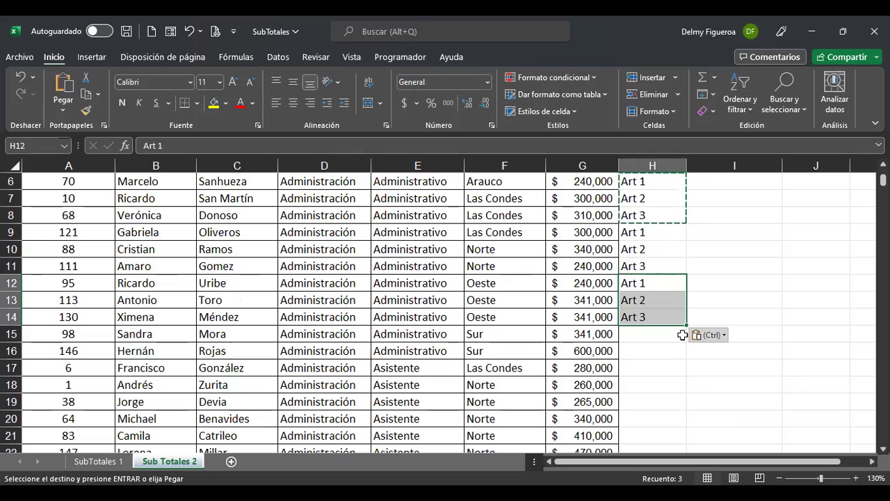
Step: Extend the series starting in H12 down to Art 9 in H20, and copy H12:H20 to the blocks starting at H21 and H30
drag(686, 325, 747, 413)
scroll(713, 354, down, 2)
key(ctrl+c)
scroll(661, 302, down, 1)
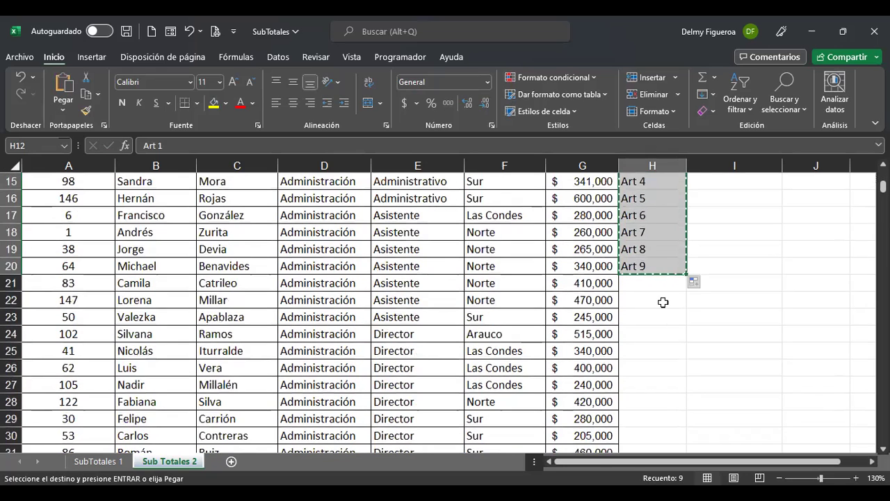
click(658, 284)
key(ctrl+v)
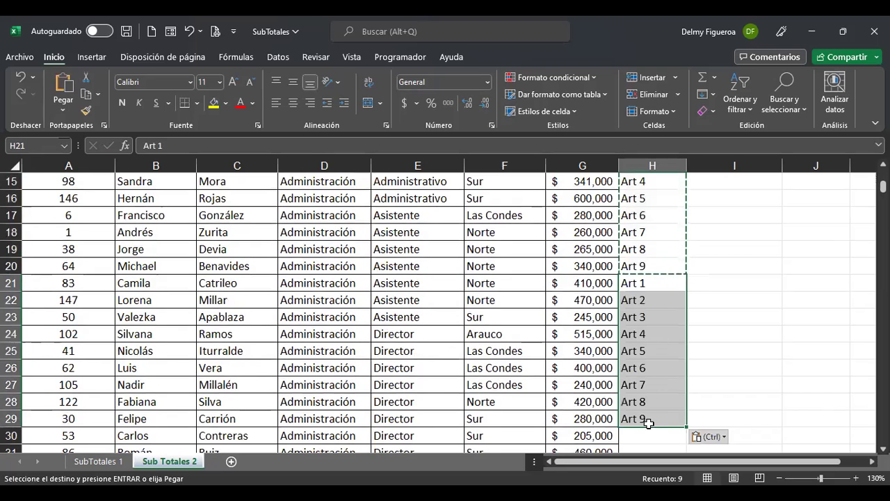
scroll(650, 414, down, 3)
click(652, 283)
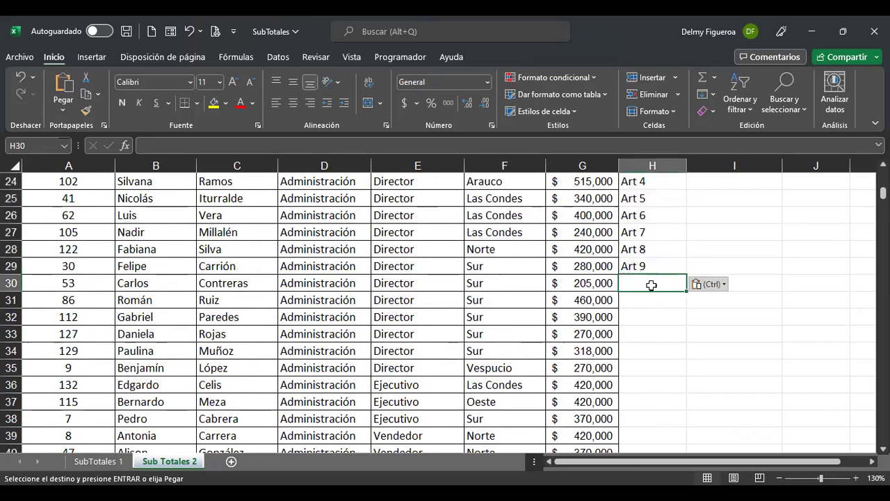
key(ctrl+v)
scroll(695, 389, up, 7)
scroll(714, 405, up, 1)
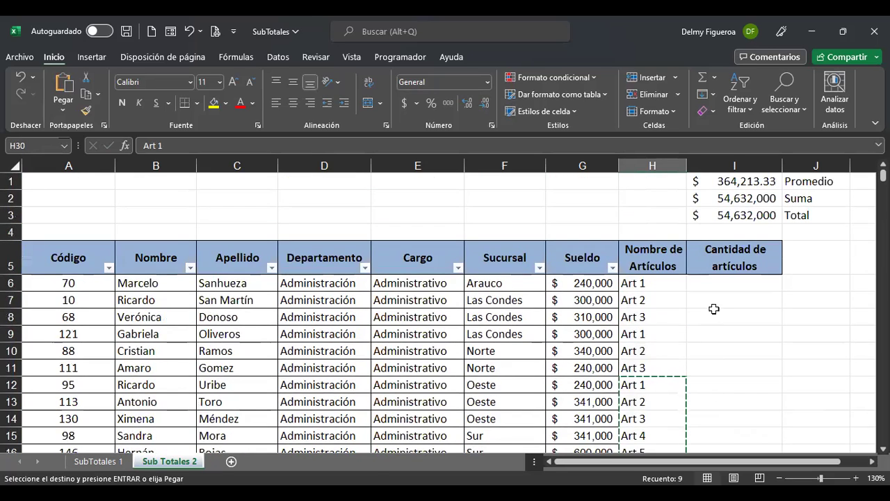
Step: Enter the quantities 25, 50, 60, 70, 125 and 230 in cells I6 to I11
click(726, 282)
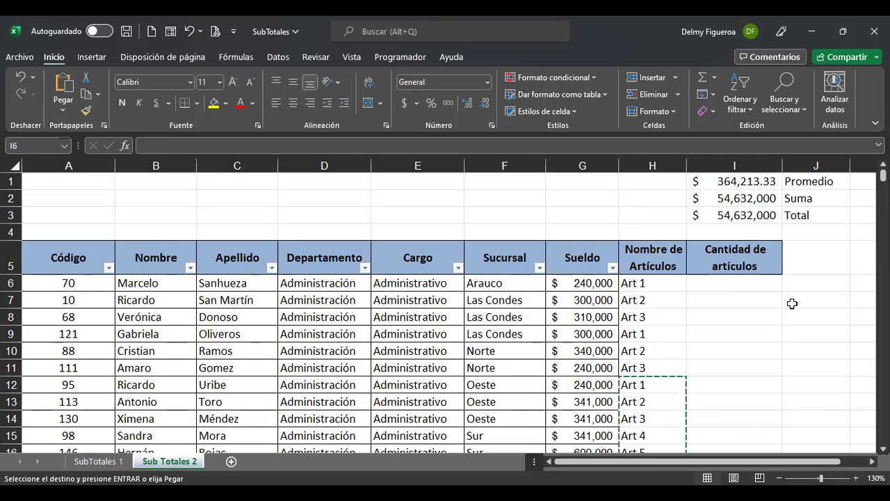
text(25)
key(Return)
text(50)
key(Return)
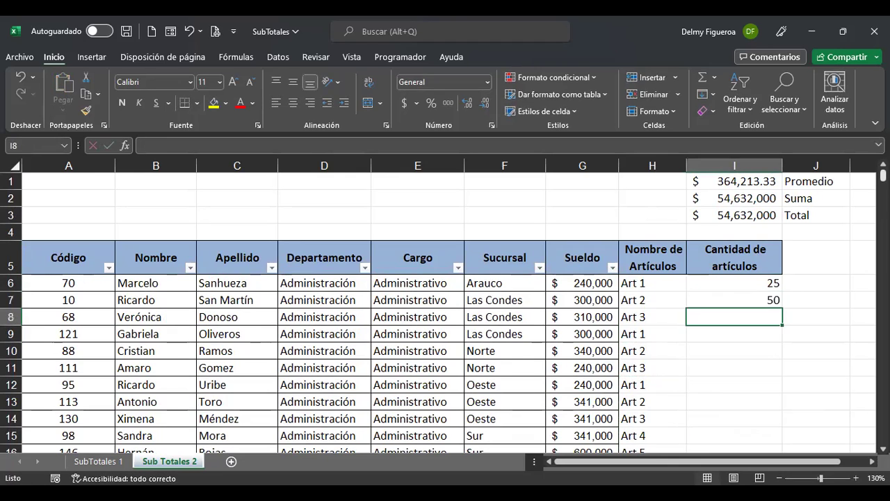
text(60)
key(Return)
text(70)
key(Return)
text(125)
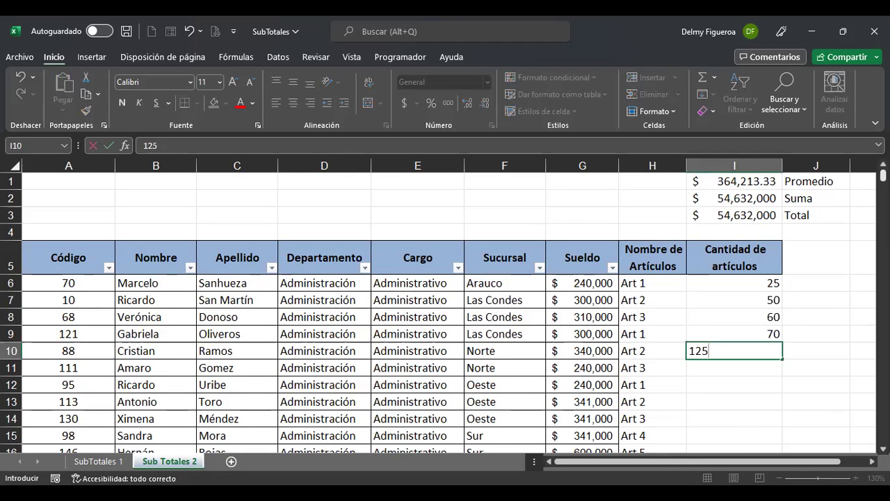
key(Return)
text(230)
key(Return)
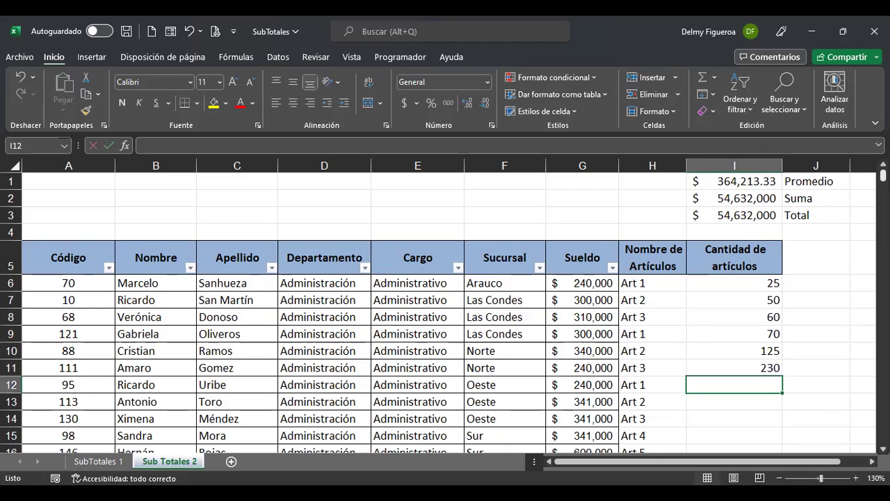
Step: Continue the quantity column with 45, 89, 56, 78 and 124 in cells I12 to I16
text(45)
key(Return)
text(89)
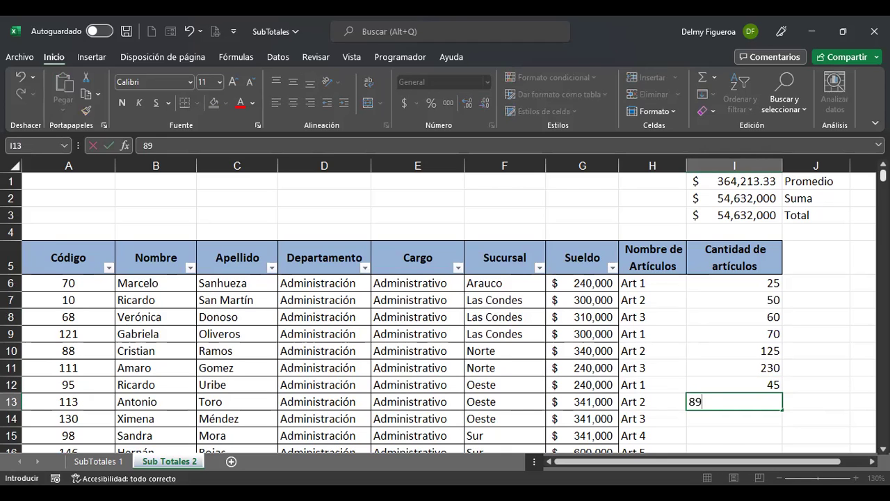
key(Return)
text(5)
key(Return)
text(78)
key(Return)
text(124)
key(Return)
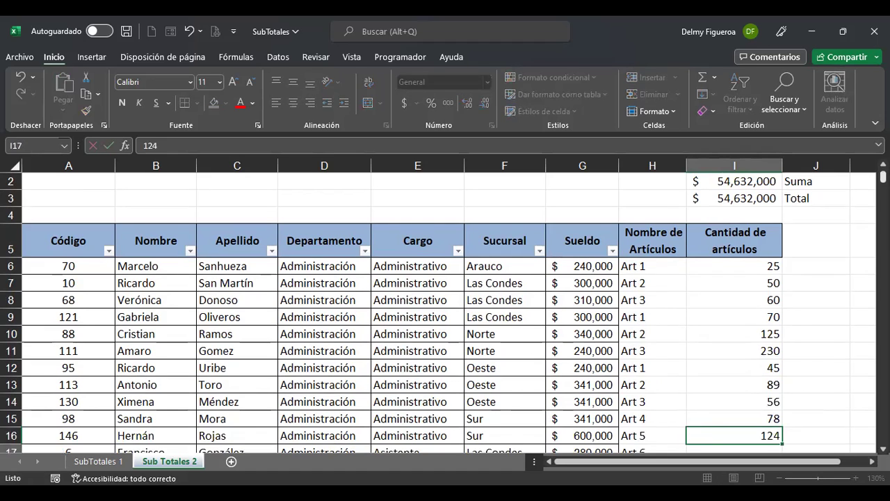
Step: Set the quantity in I17 to 600 and enter 100 in I18
text(4578)
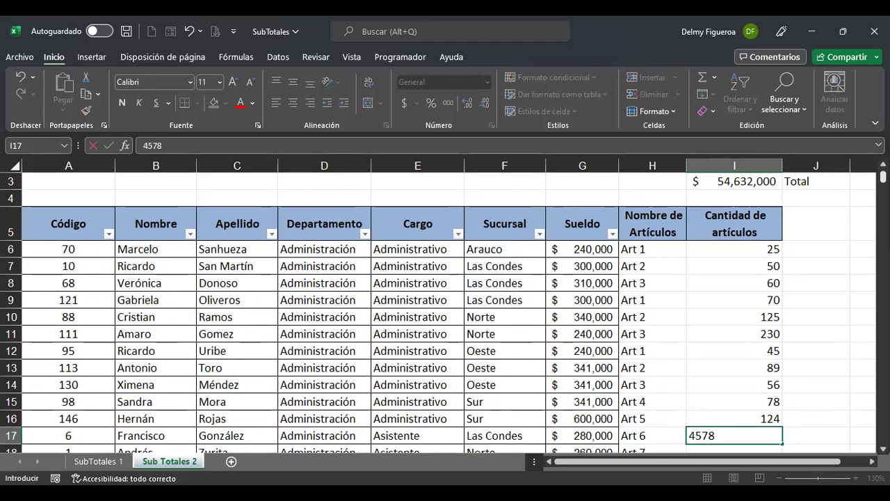
key(Return)
click(734, 418)
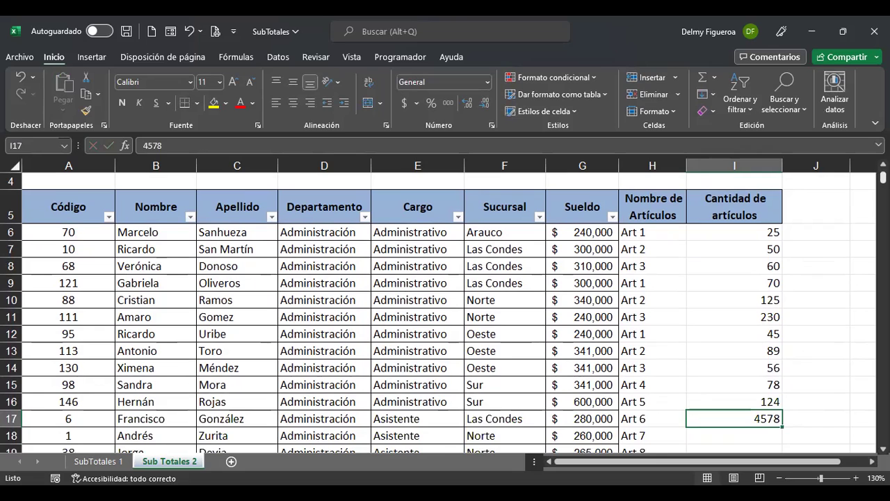
text(600)
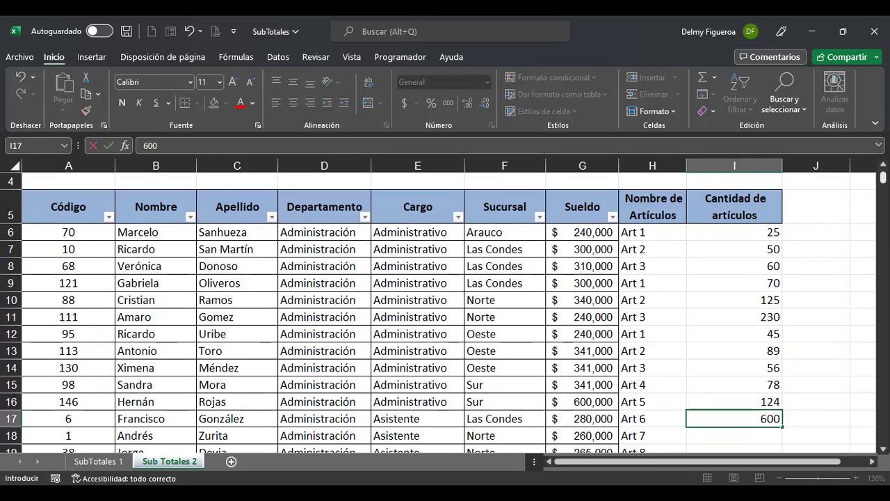
key(Return)
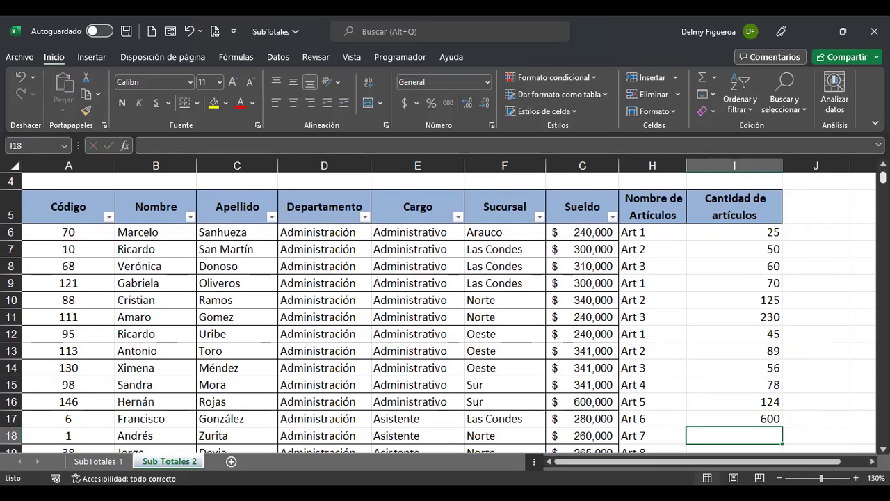
text(100)
key(Up)
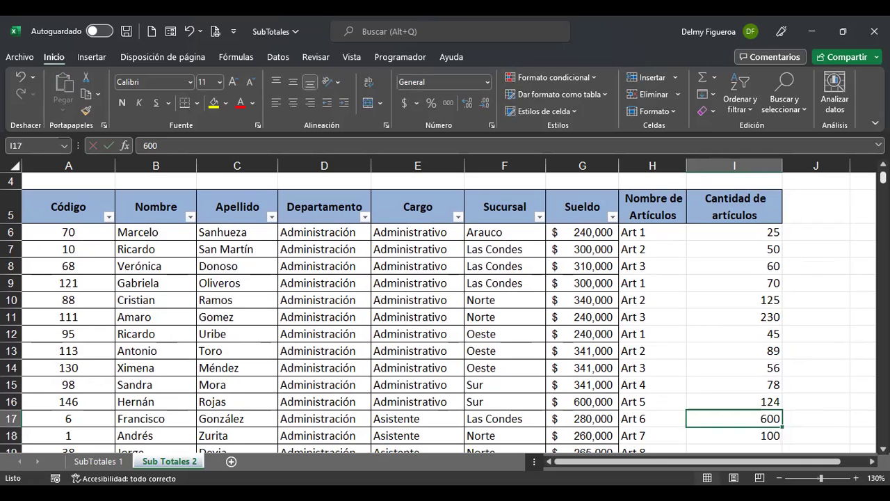
drag(654, 208, 724, 206)
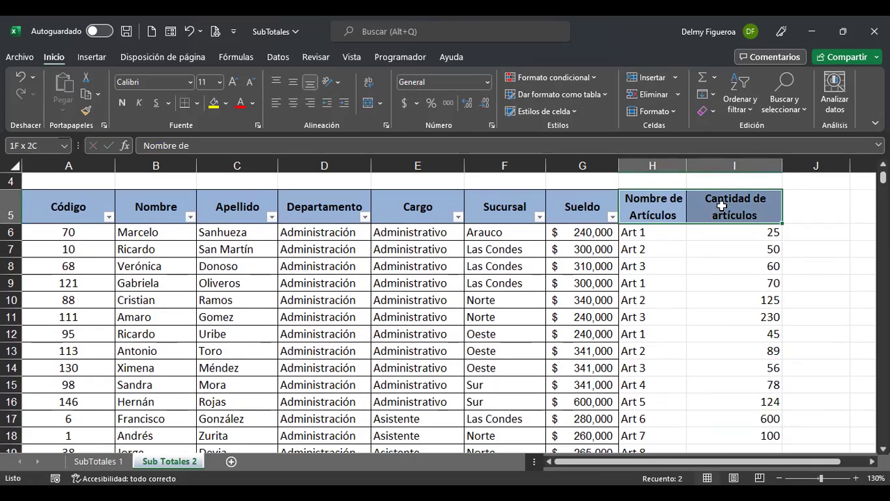
click(573, 284)
key(ctrl+Home)
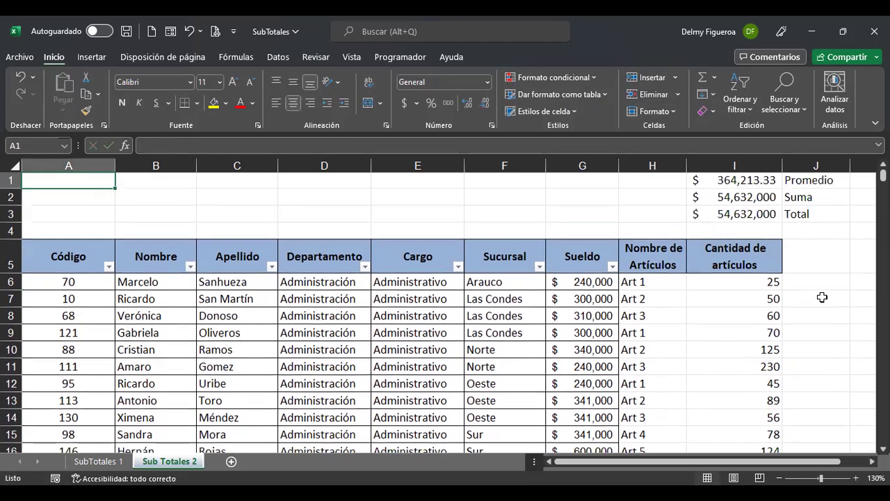
Step: Insert a blank column before the Código column
click(85, 161)
right_click(85, 161)
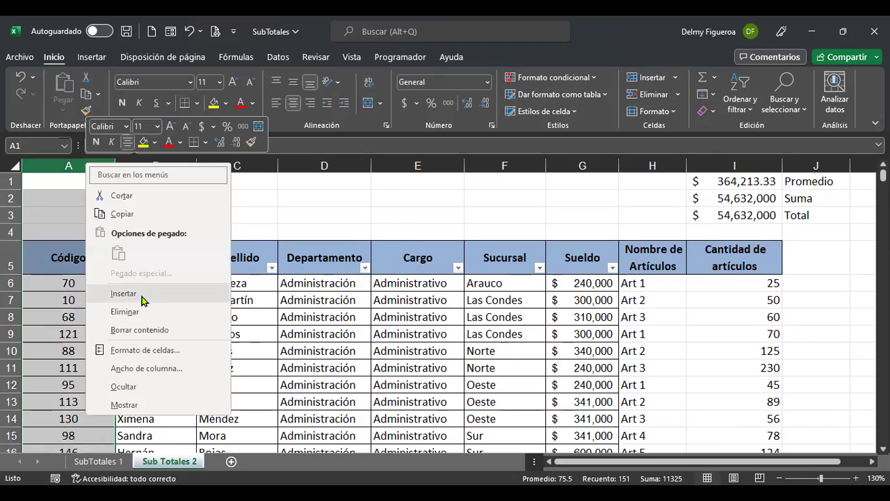
click(142, 295)
Step: Copy the Código heading cell into A5 and change the copied text to "Fecha"
click(138, 258)
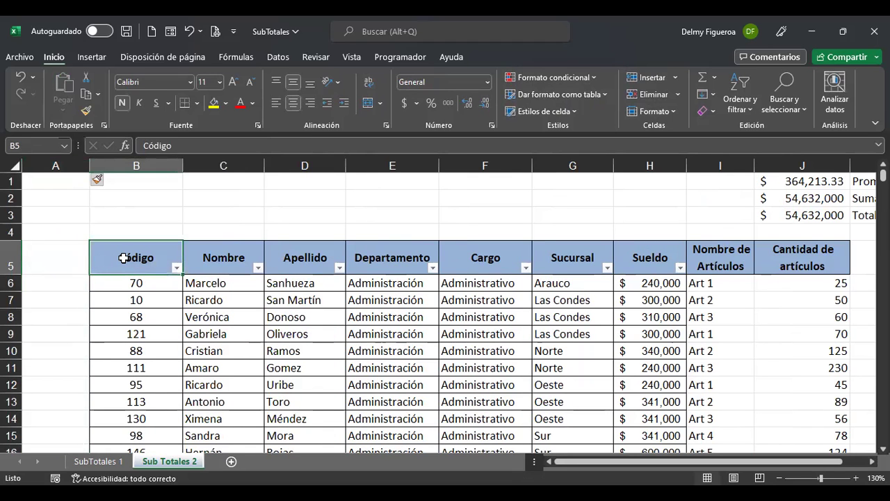
key(ctrl+c)
click(51, 256)
key(ctrl+v)
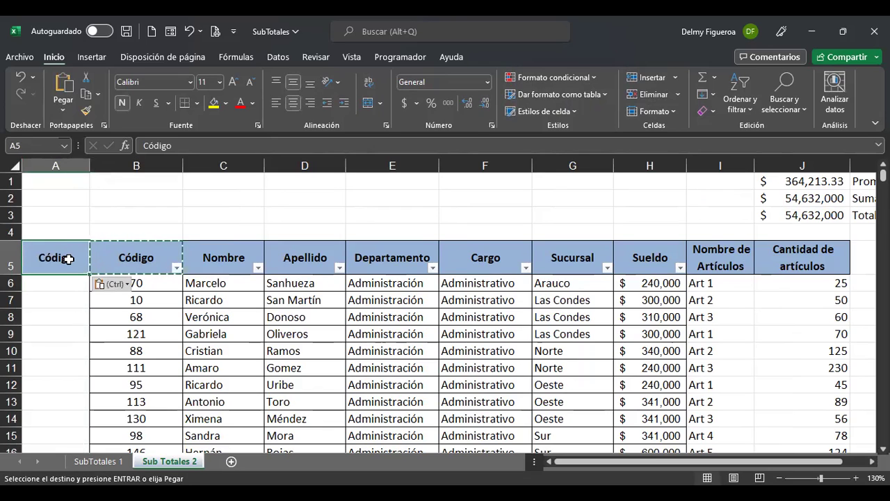
key(F2)
key(BackSpace)
key(BackSpace)
key(BackSpace)
key(BackSpace)
key(BackSpace)
key(BackSpace)
text(Fecha)
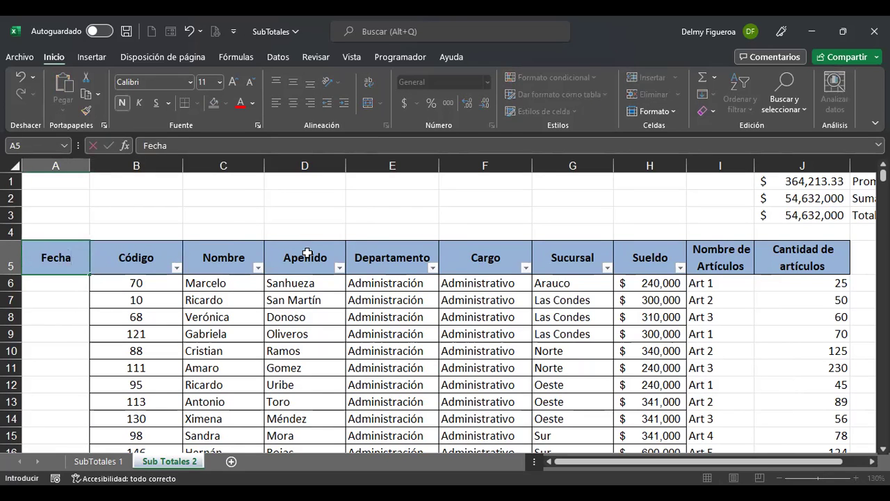
key(Return)
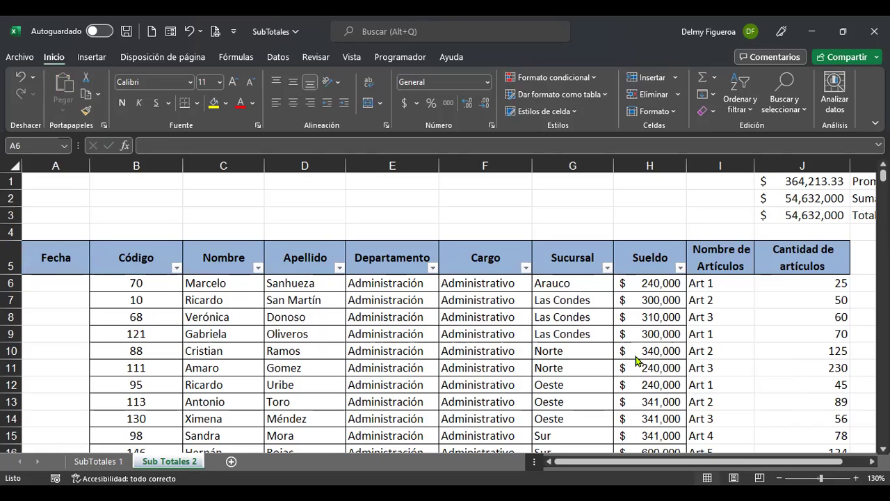
Step: Enter the date 1/1/2021 in A6 and fill the daily series down to A21
click(52, 279)
text(1/)
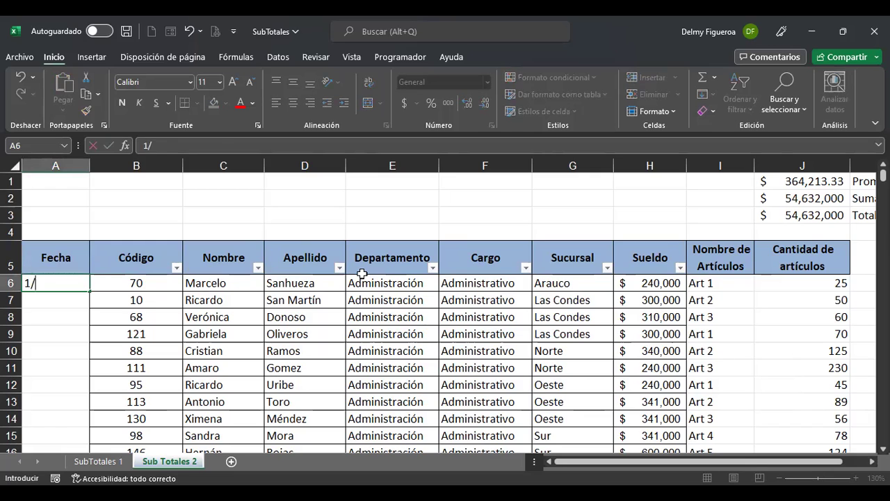
text(1/20)
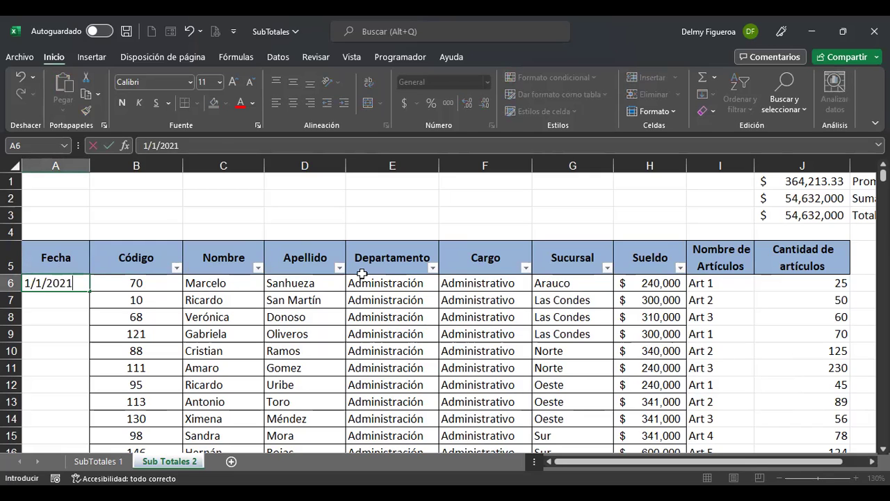
text(21)
key(Return)
click(72, 281)
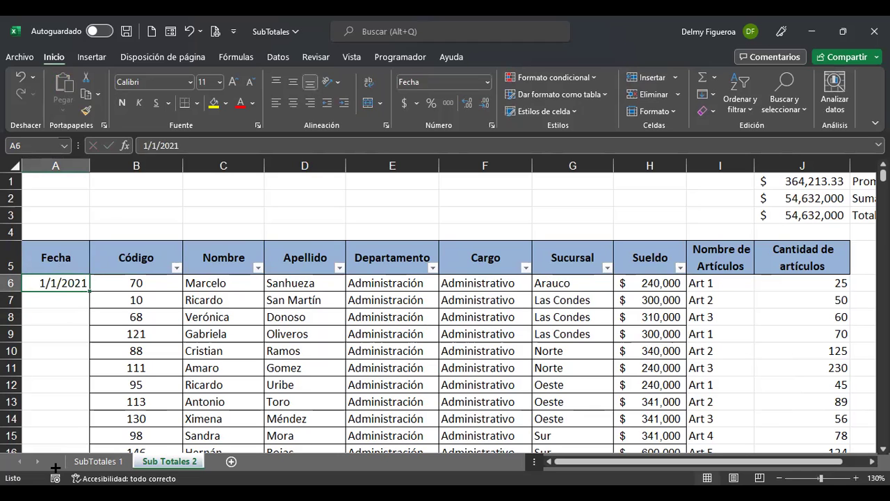
drag(126, 436, 128, 418)
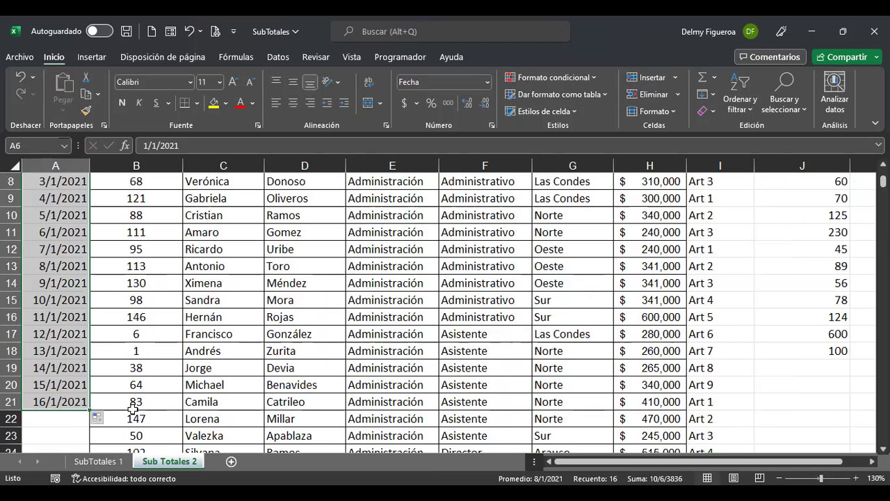
Step: Enter the date 1/2/2021 in A22 and fill the daily series down to A71
scroll(99, 405, down, 1)
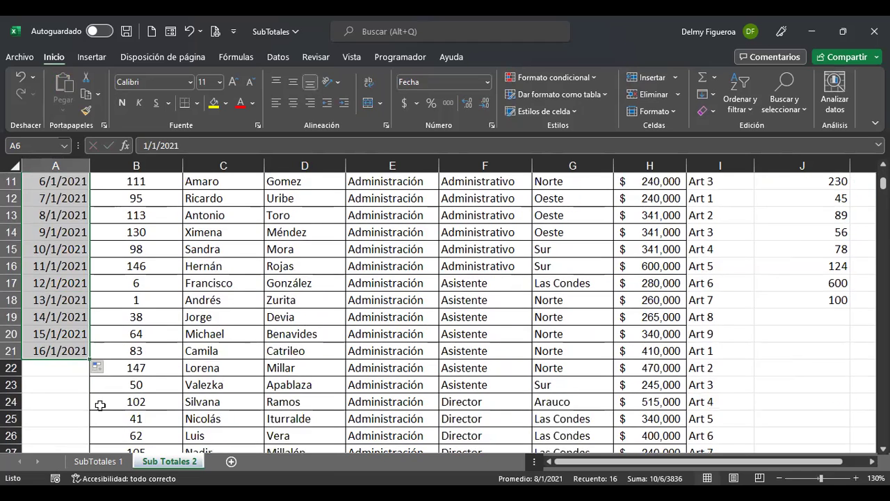
click(56, 366)
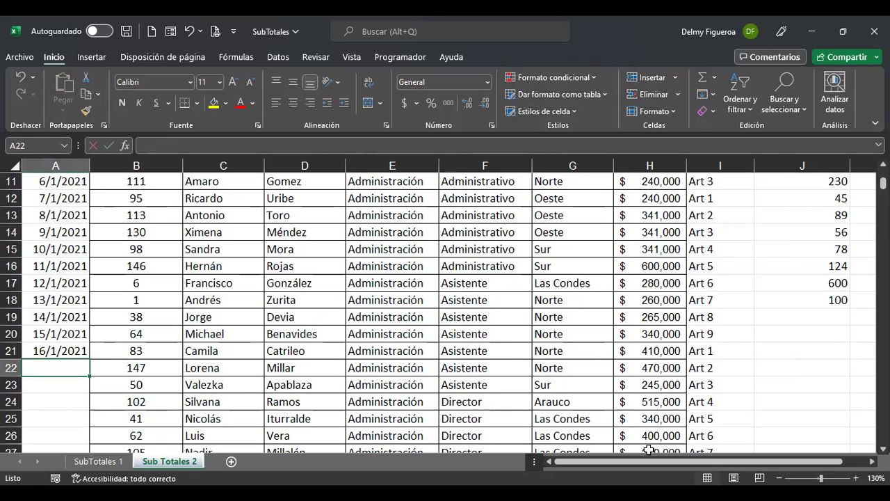
text(1/2/2021)
key(Return)
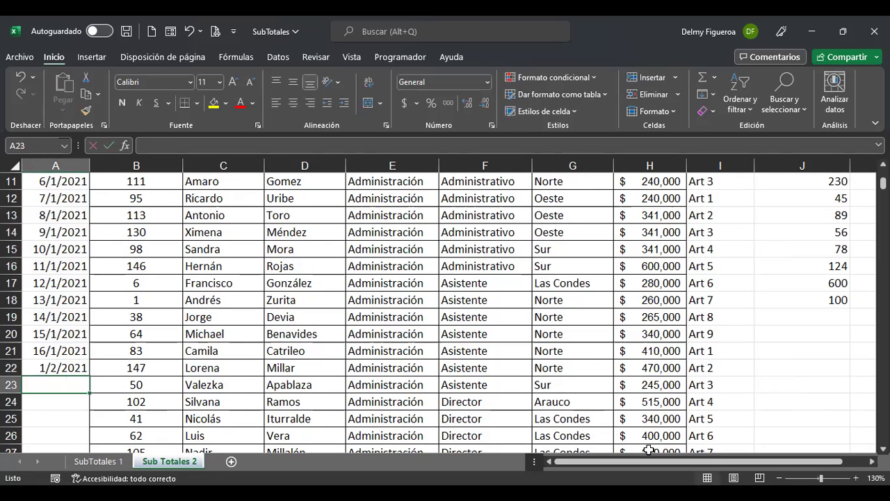
click(56, 366)
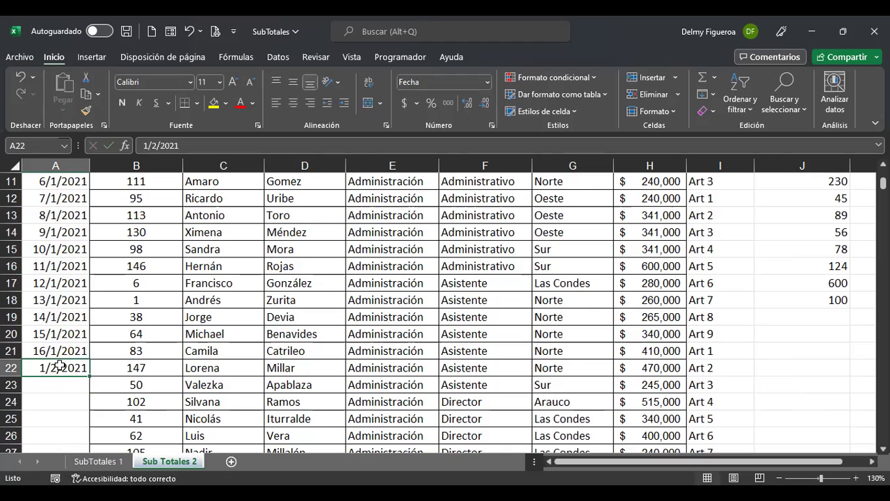
scroll(59, 365, down, 1)
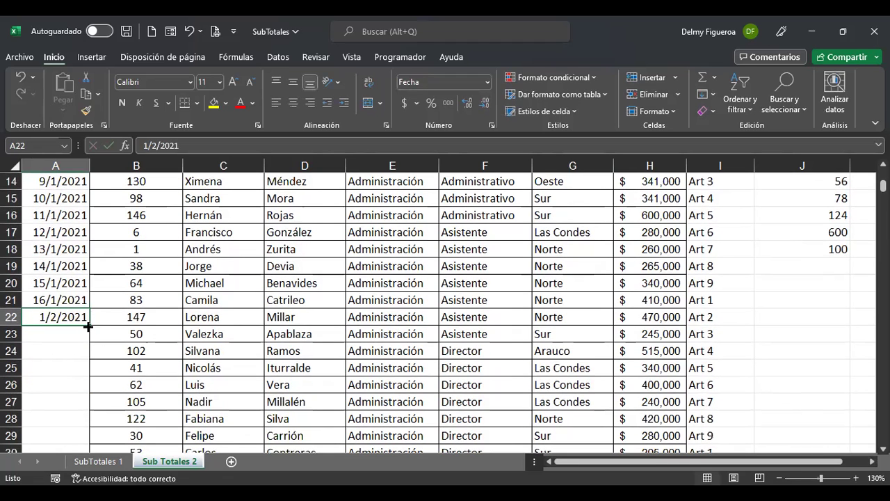
drag(70, 377, 70, 343)
scroll(69, 343, down, 16)
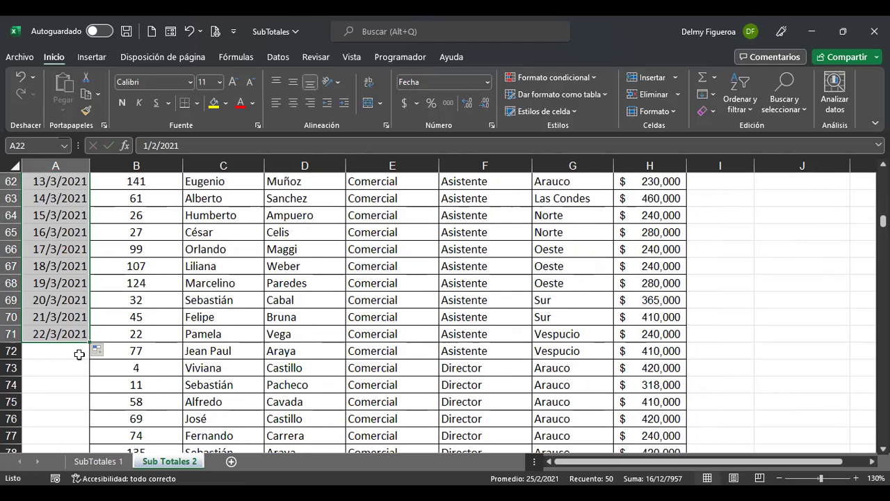
scroll(404, 410, up, 3)
key(ctrl+Home)
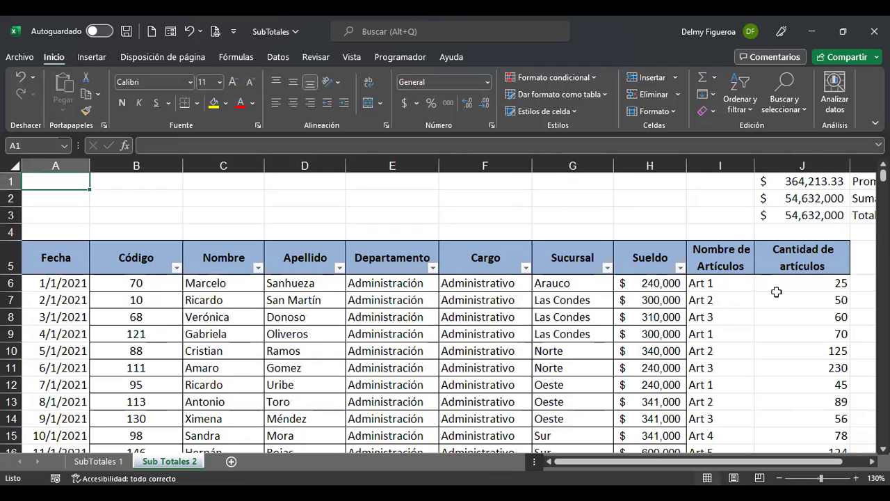
Step: Apply all borders to the table range A5:J71, from the heading row through the last dated row
click(140, 256)
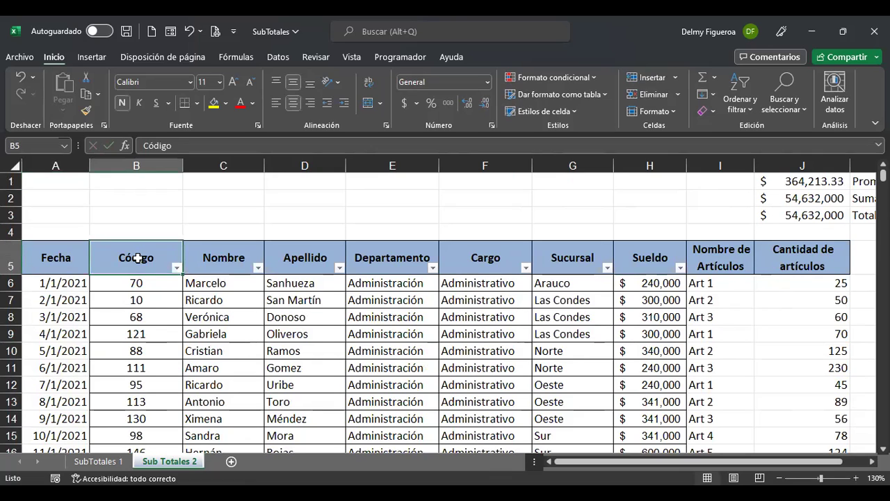
drag(69, 256, 856, 262)
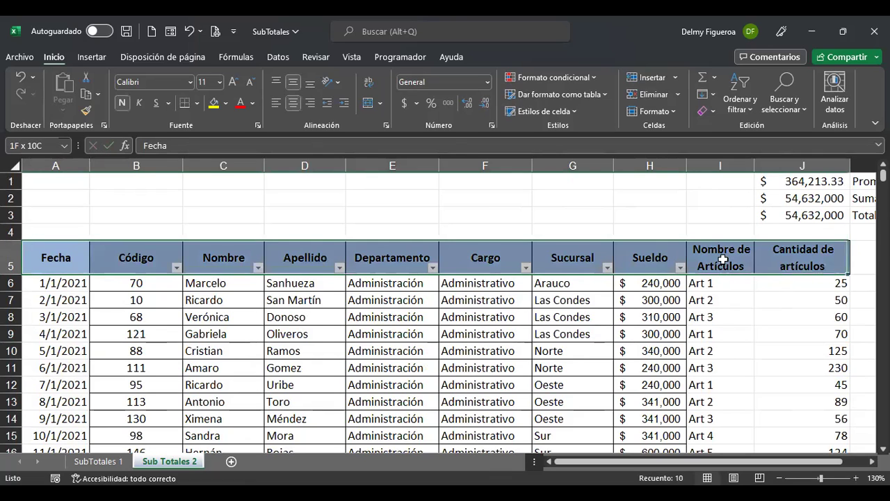
scroll(700, 364, right, 2)
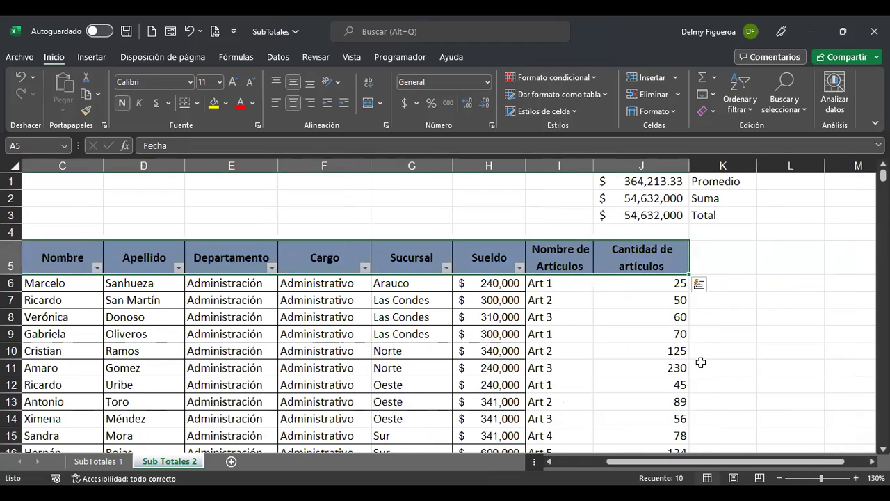
key(ctrl+shift+Down)
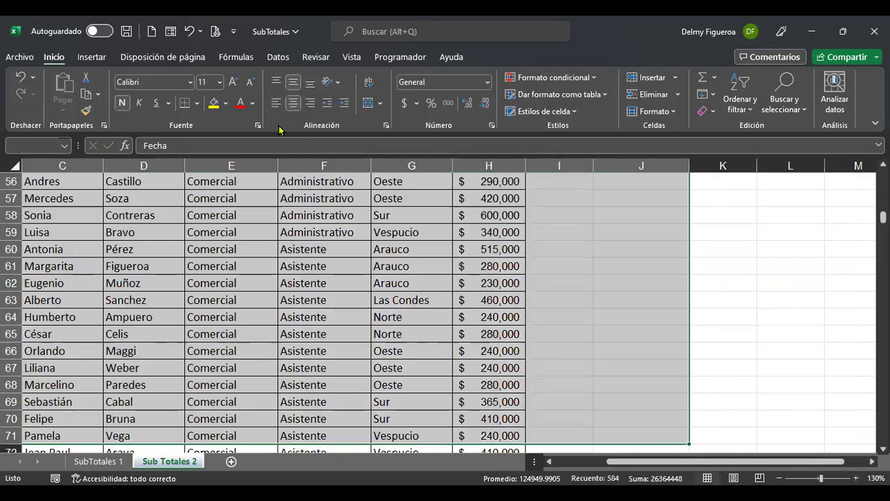
click(198, 105)
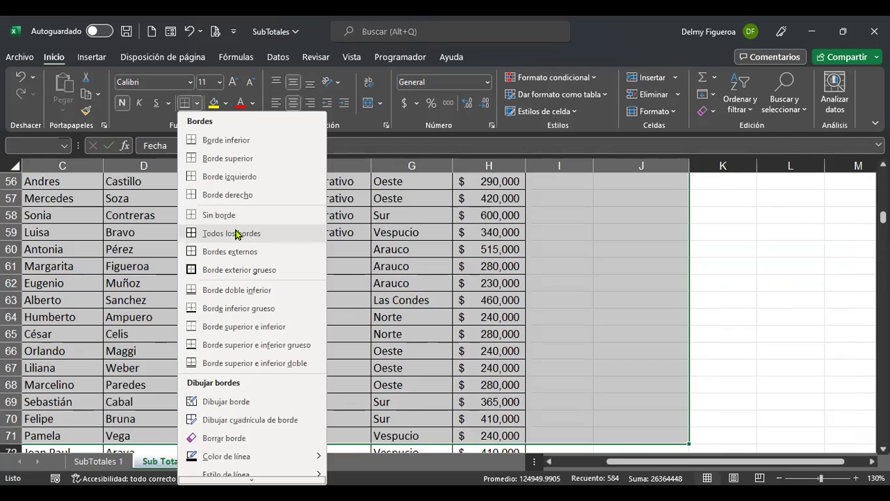
click(236, 234)
key(ctrl+Home)
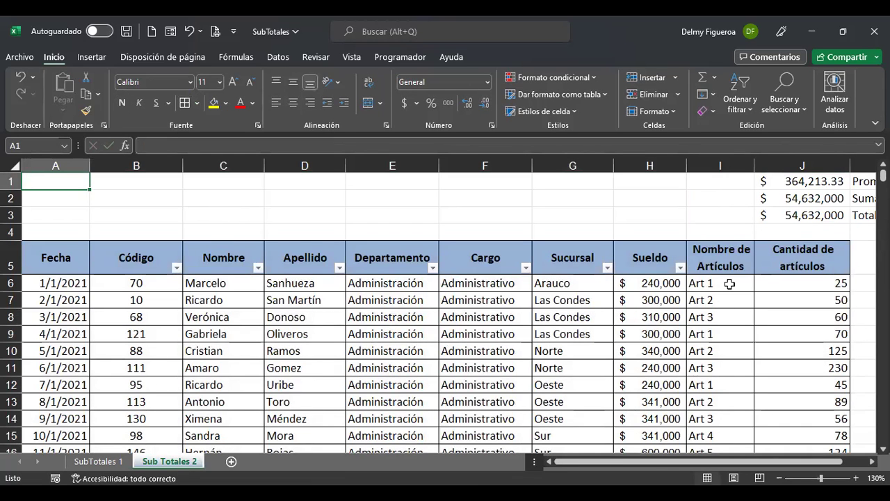
Step: Remove the existing filter and reapply it to the whole heading row A5:J5
drag(59, 249, 800, 249)
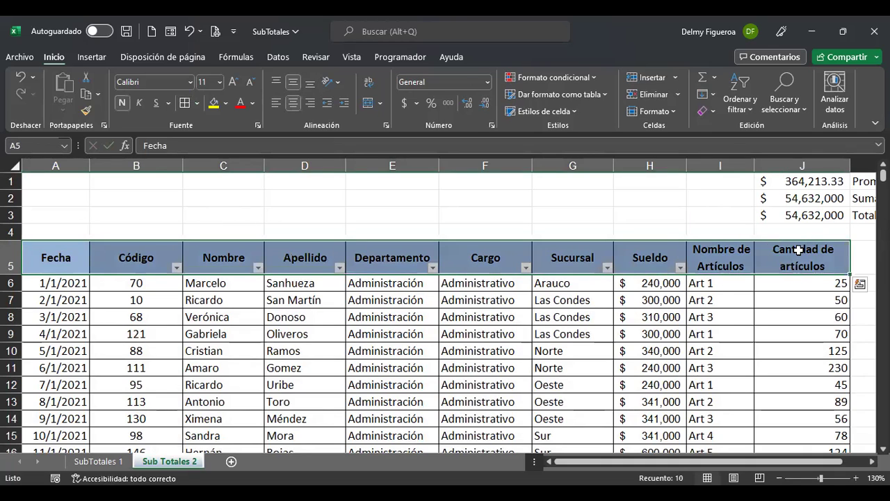
click(742, 108)
click(760, 183)
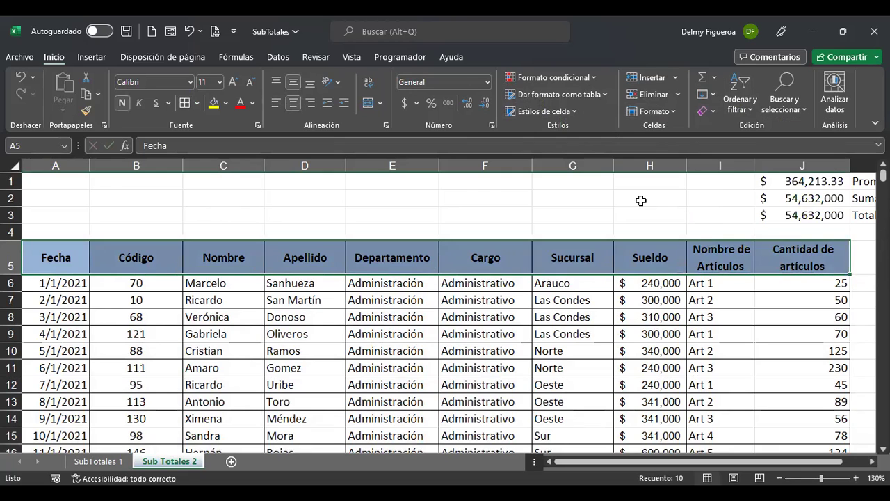
click(740, 105)
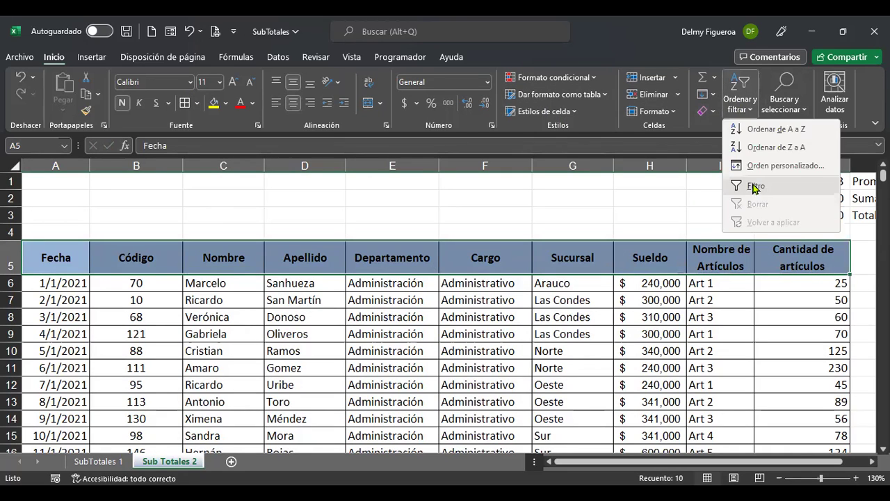
click(755, 186)
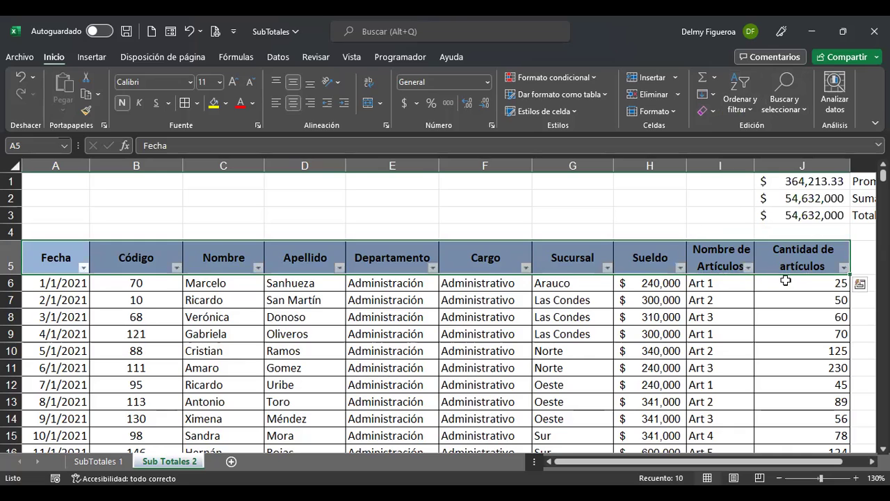
click(785, 281)
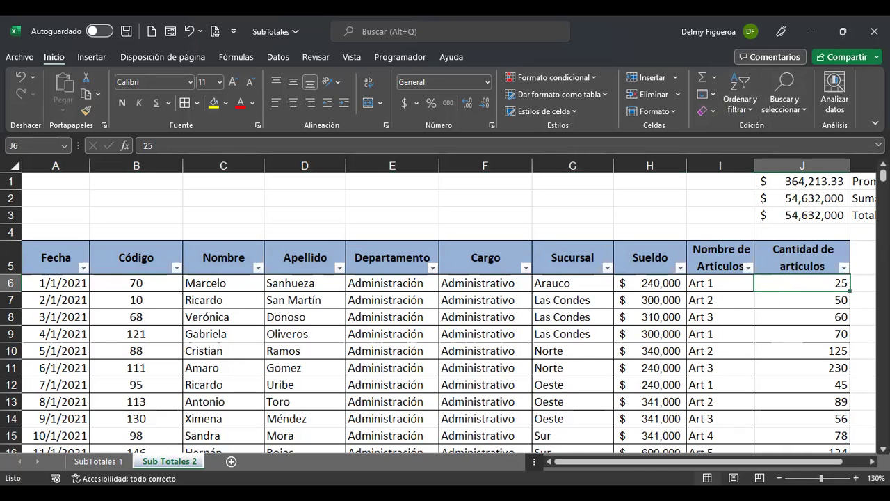
key(Right)
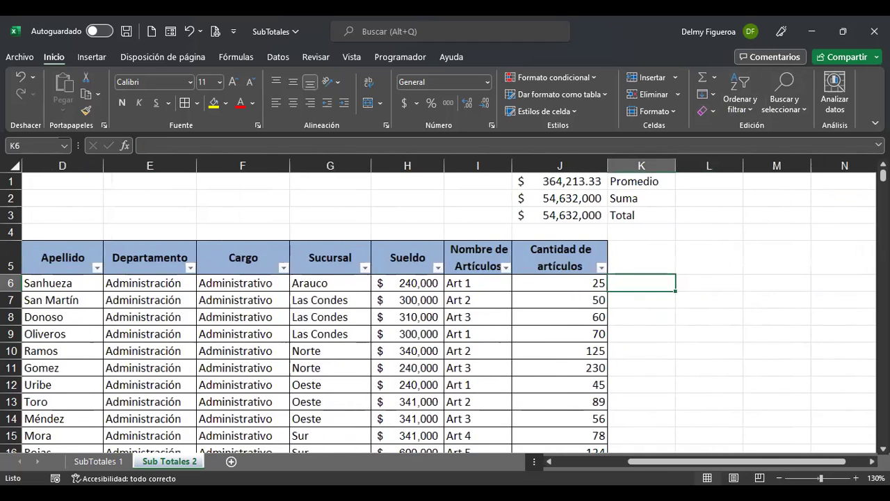
key(Up)
key(Up)
key(Up)
key(Up)
key(Up)
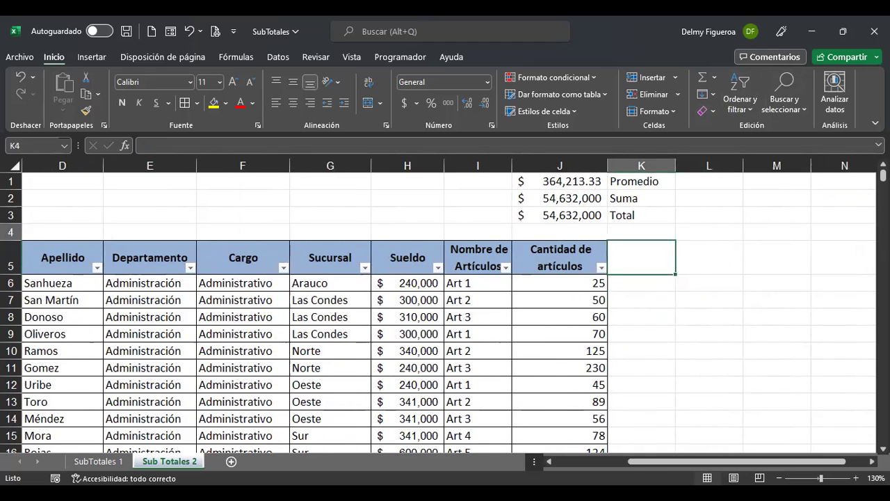
key(Right)
key(Right)
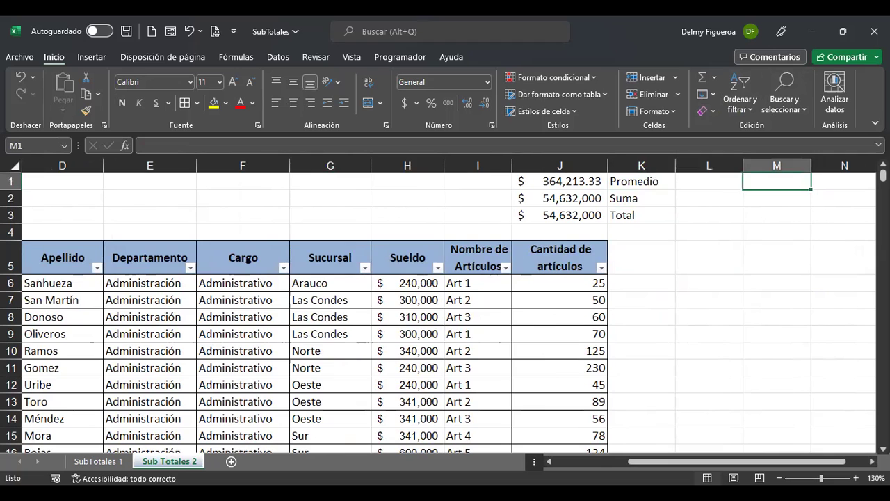
key(Down)
key(Down)
key(Up)
key(Up)
key(Left)
key(Left)
key(Left)
key(Left)
key(Left)
key(Left)
key(Left)
key(Left)
key(Left)
key(Left)
key(Left)
key(Left)
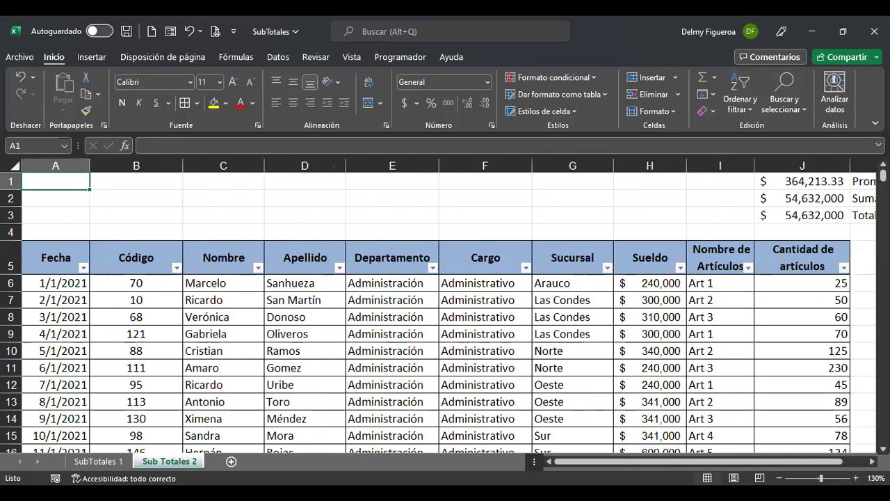
Step: Change the labels in K1:K3 to "Promedio sueldos", "Suma sueldo" and "Total sueldos", and fit column K to its contents
key(Right)
key(Right)
key(Right)
key(Right)
key(Right)
key(Right)
key(Right)
key(Right)
key(Right)
key(Right)
key(Right)
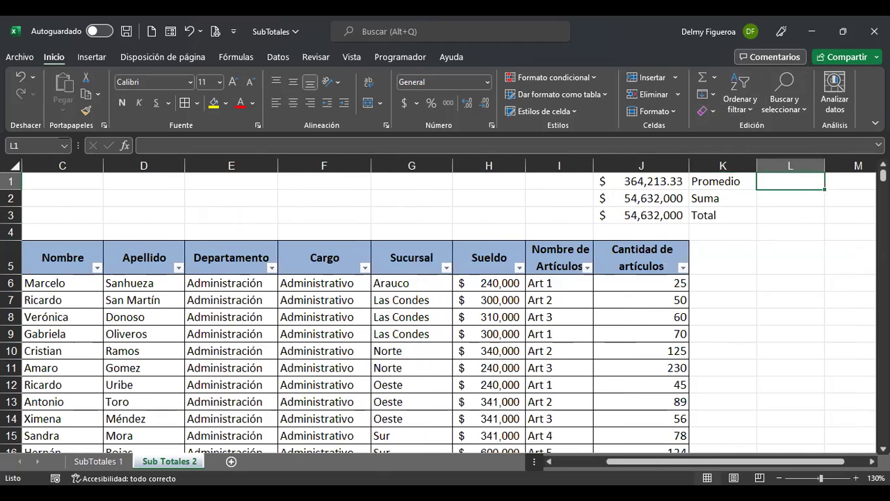
key(Left)
key(F2)
text(sueldos)
key(Return)
key(F2)
text(sueldo)
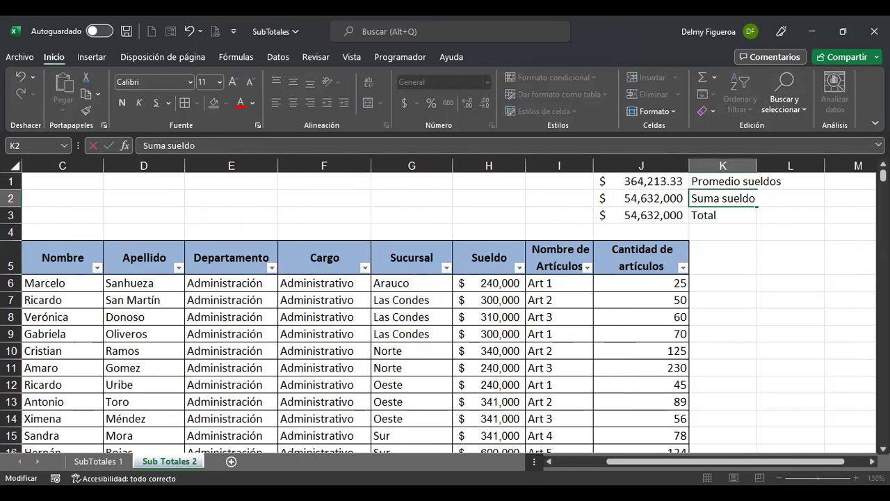
key(Return)
key(F2)
text(sueld)
key(Return)
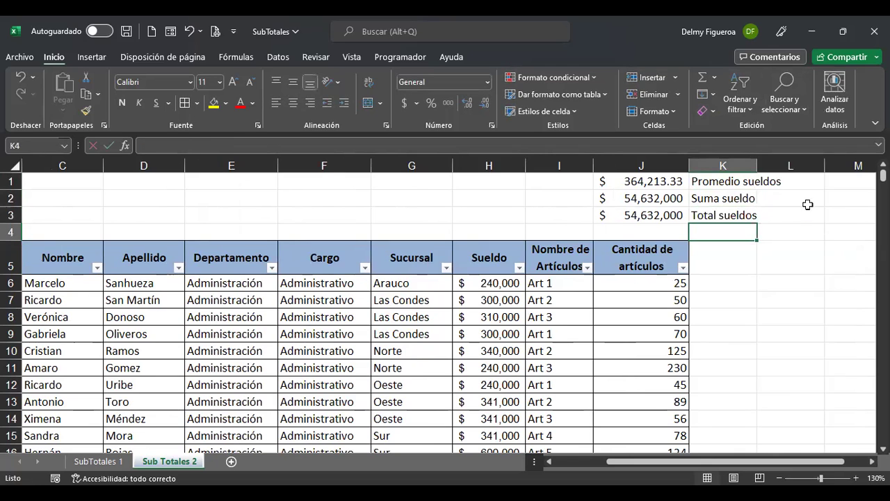
double_click(756, 166)
click(809, 176)
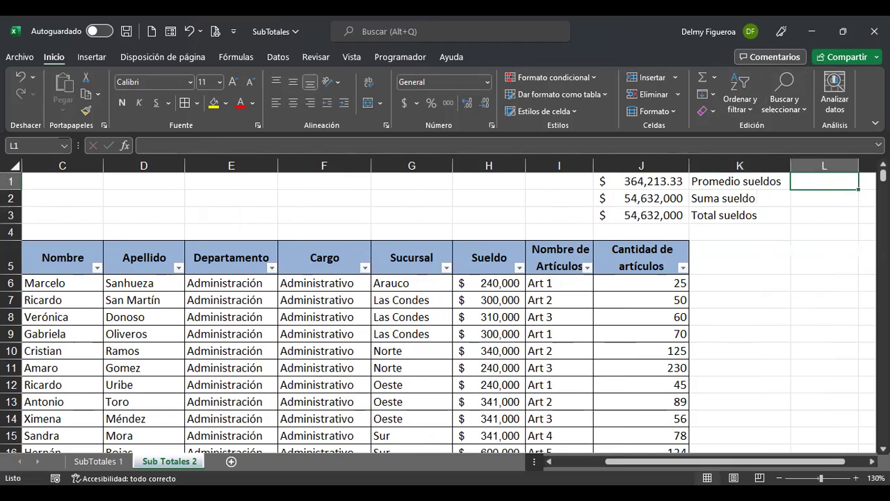
click(868, 180)
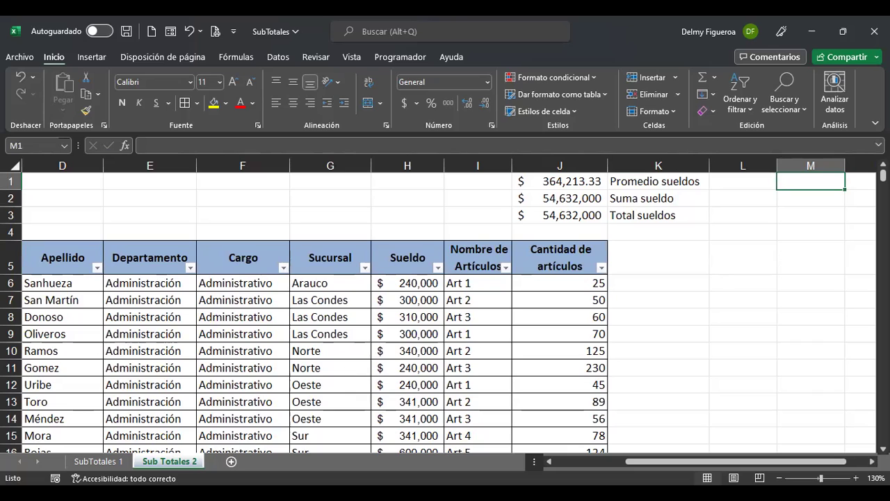
click(476, 279)
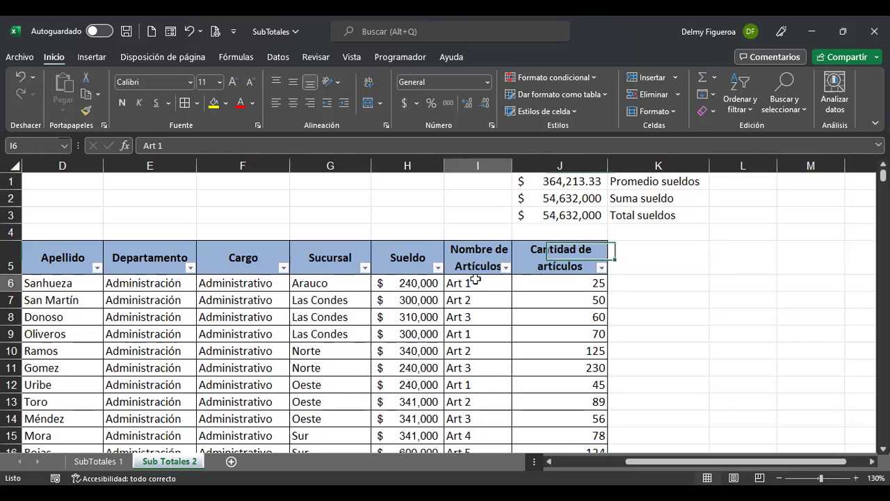
click(506, 268)
click(365, 346)
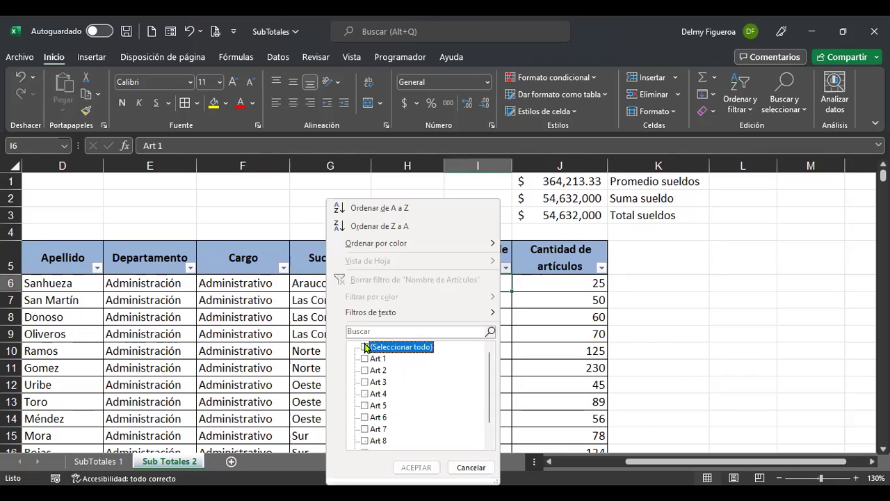
click(468, 469)
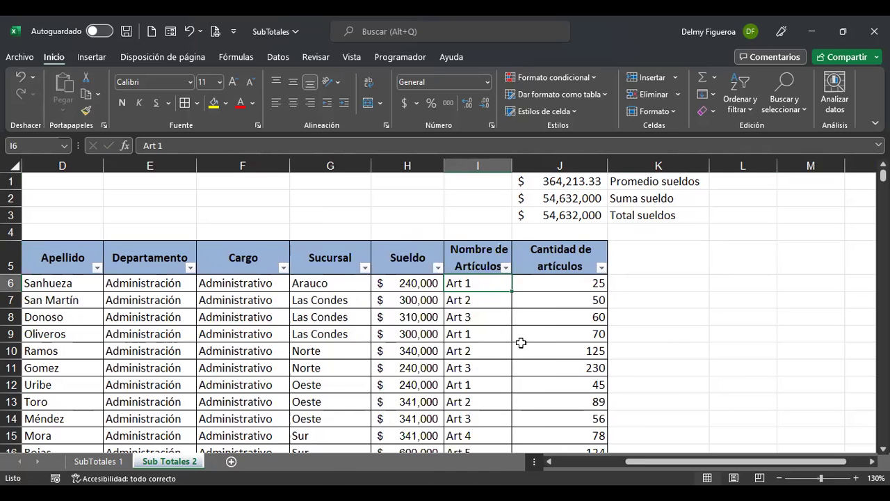
Step: Replace the Departamento, Cargo and Sucursal sort levels with a single sort by Nombre de Artículos, A to Z
click(749, 97)
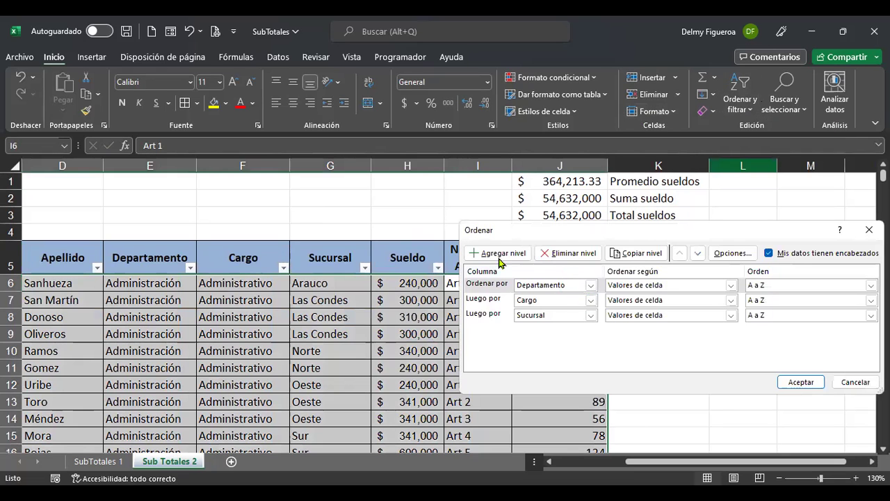
click(560, 253)
click(560, 253)
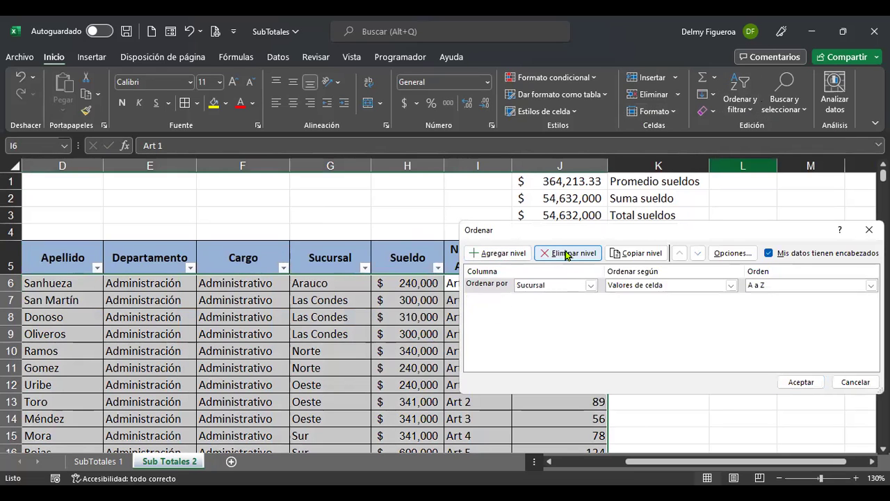
click(563, 254)
click(508, 254)
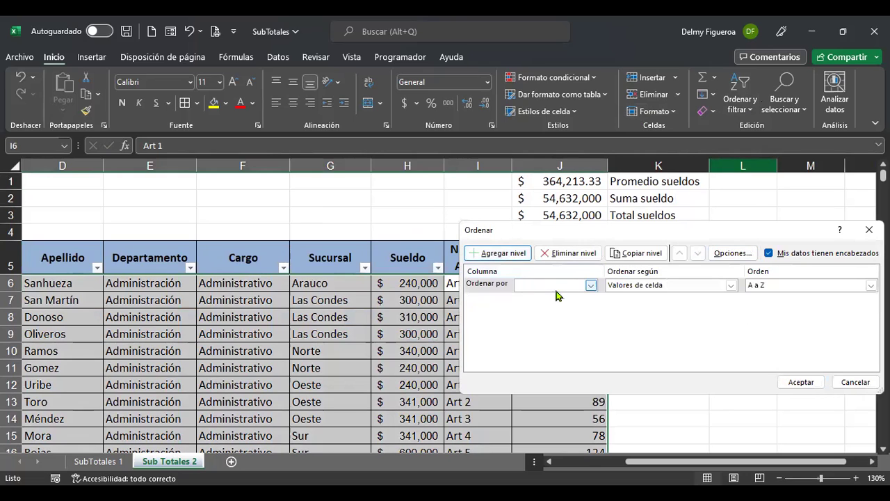
click(591, 285)
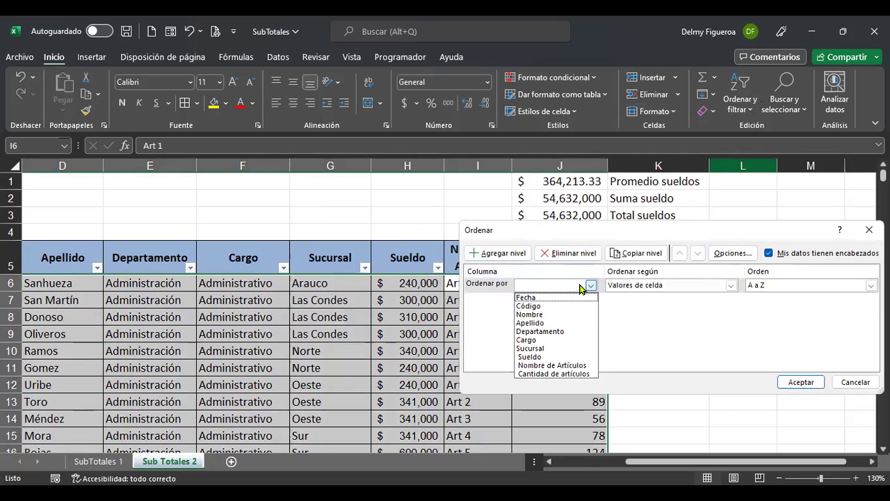
click(578, 366)
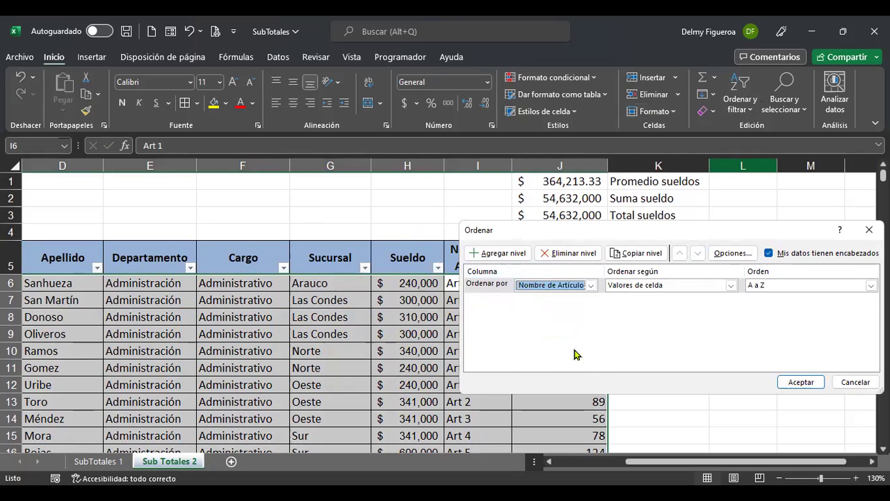
click(800, 382)
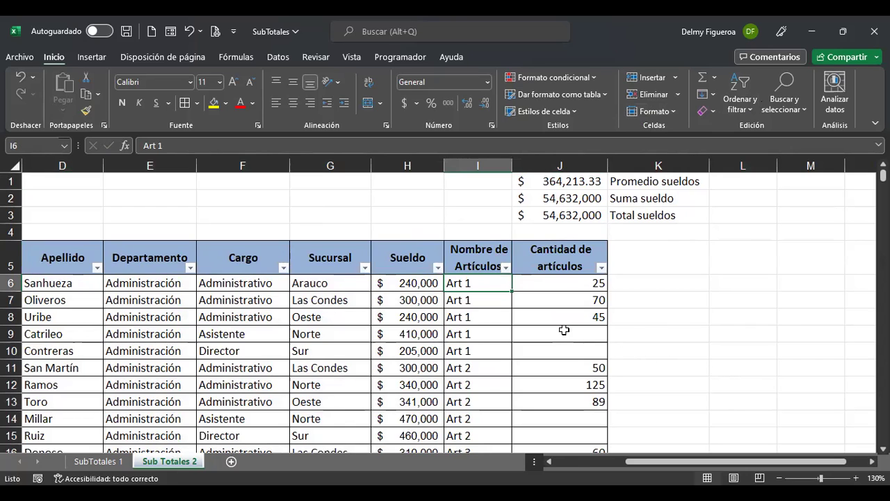
Step: Enter the missing Art 1 quantities: 70 in J9 and 65 in J10
click(558, 334)
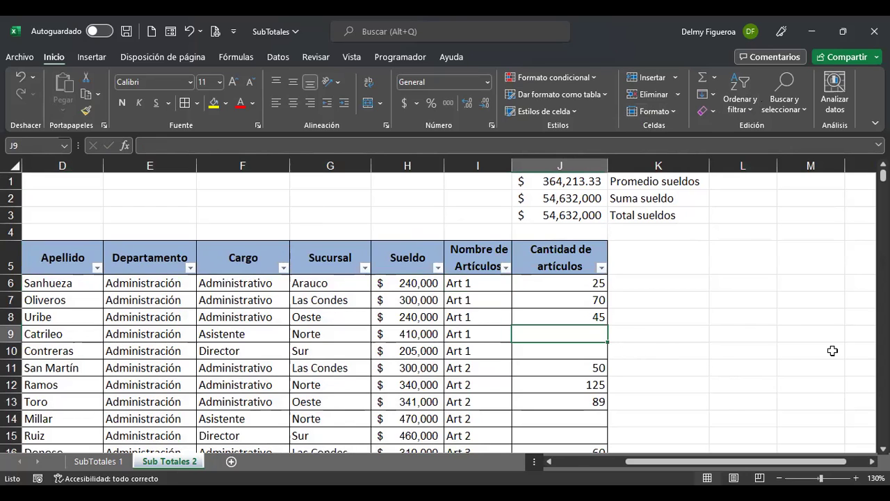
text(70)
key(Return)
text(65)
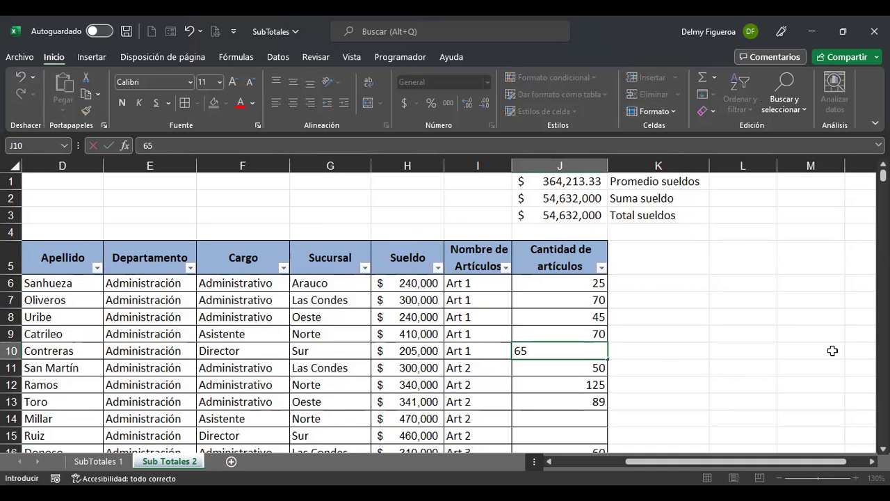
key(Return)
Step: Enter the missing Art 2 quantities: 25 in J14 and 30 in J15
key(Return)
key(Return)
key(Return)
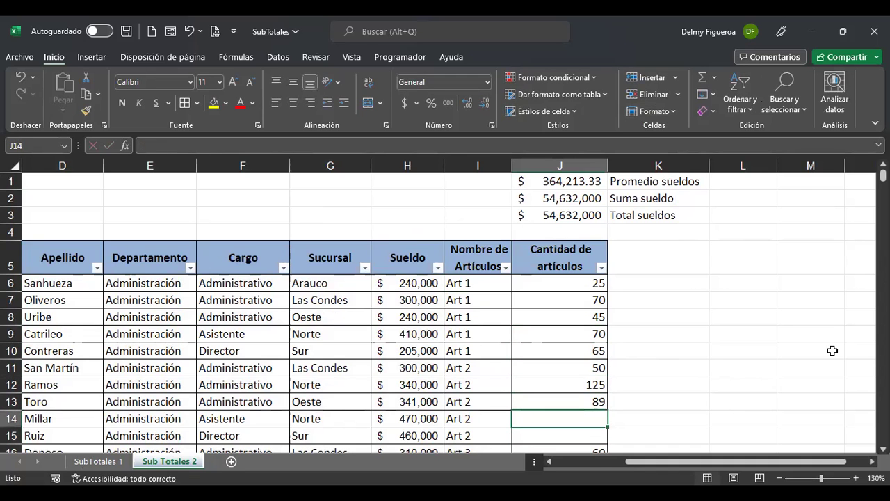
text(25)
key(Return)
text(30)
key(Return)
Step: Enter the missing Art 3 quantities: 46 in J19 and 47 in J20
key(Return)
key(Return)
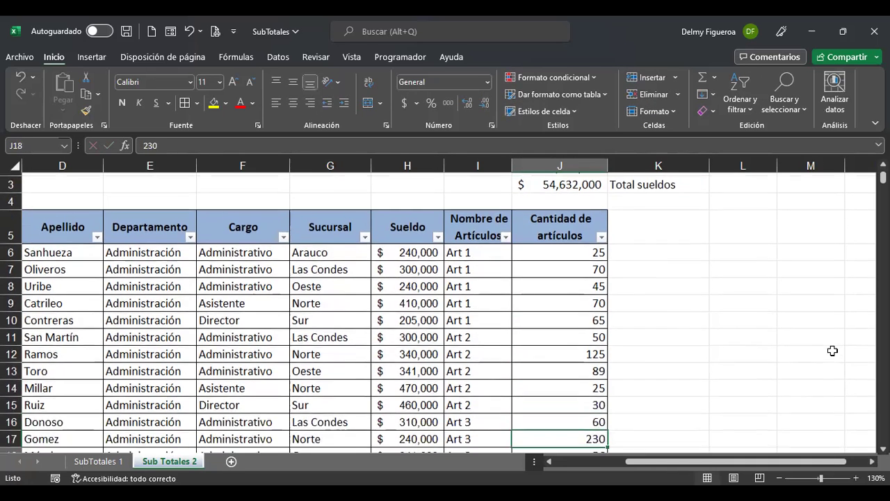
scroll(832, 351, down, 2)
text(56)
key(Return)
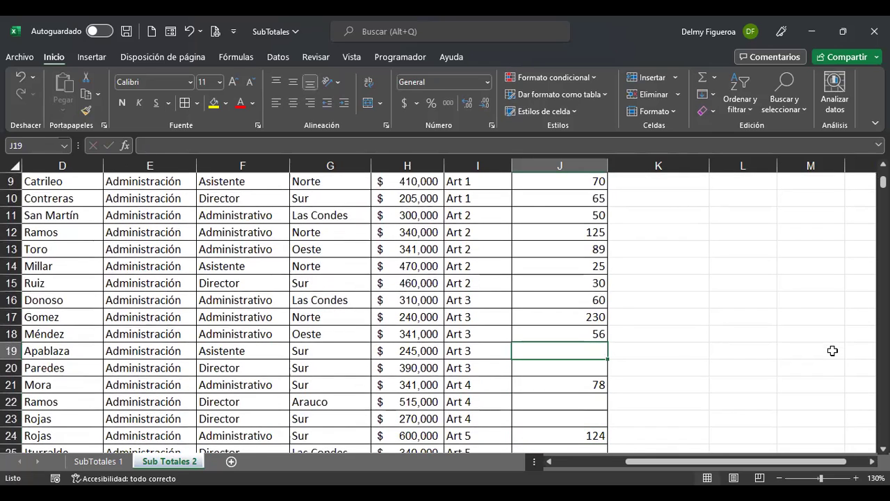
text(46)
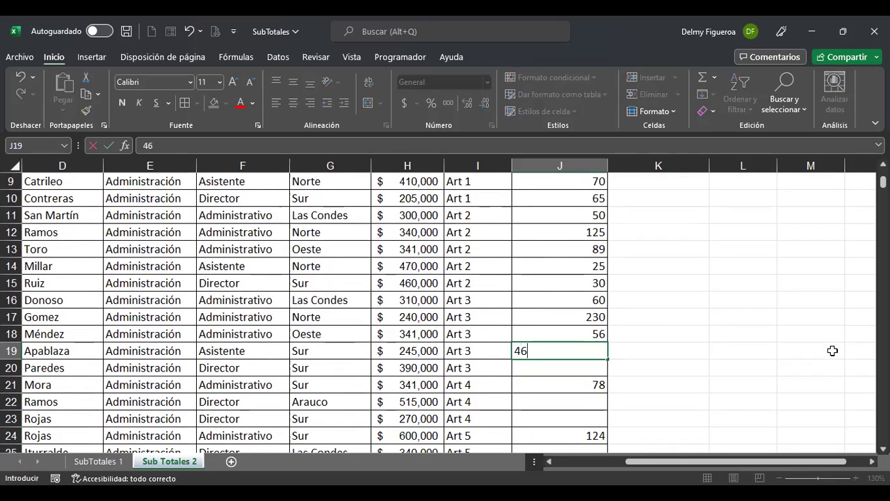
key(Return)
text(47)
key(Return)
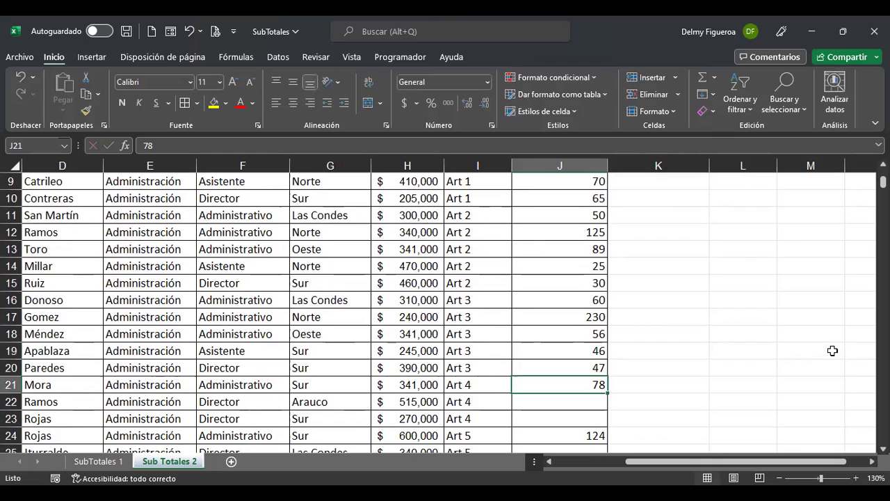
Step: Enter the missing Art 4 quantities: 48 in J22 and 60 in J23
key(Return)
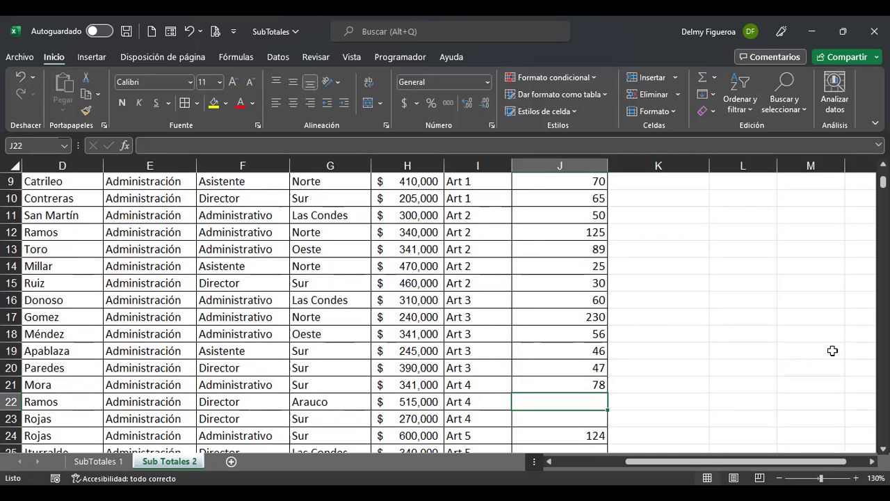
text(48)
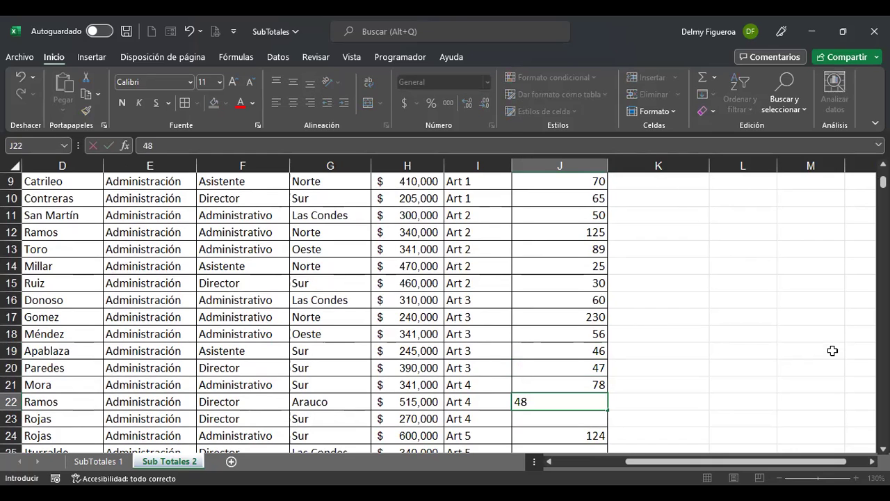
key(Return)
text(60)
key(Return)
Step: Enter the missing Art 5 quantities: 35 in J25 and 70 in J26
key(Return)
key(Return)
key(Return)
key(Return)
key(Return)
key(Return)
key(Return)
key(Return)
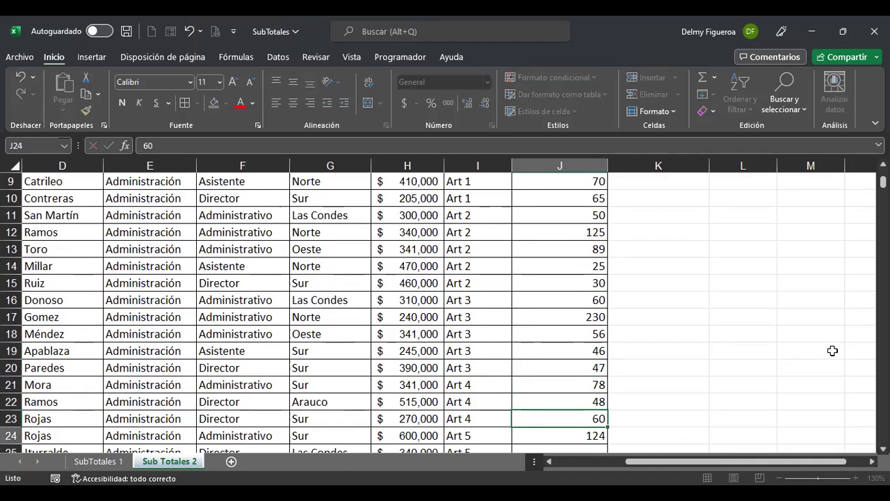
key(Up)
key(Up)
key(Up)
key(Up)
key(Up)
key(Up)
key(Up)
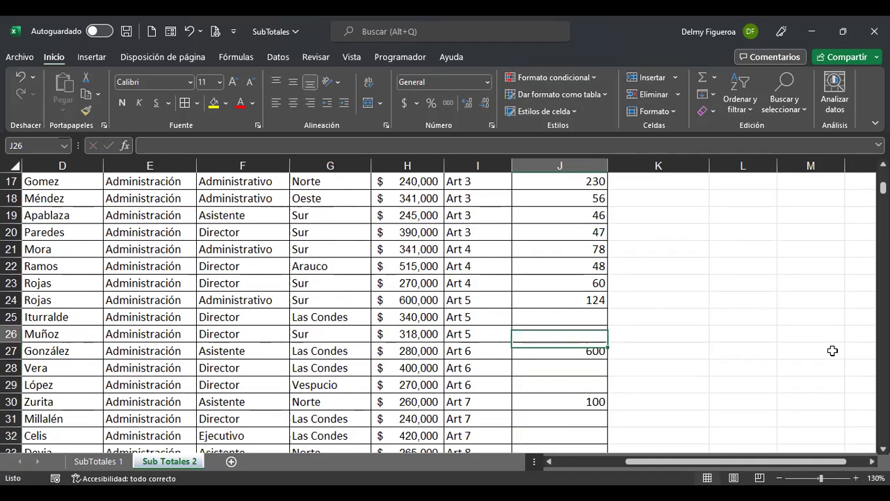
text(35)
key(Return)
text(70)
key(Return)
Step: Enter the missing Art 6 quantities: 60 in J28 and 65 in J29
key(Return)
text(60)
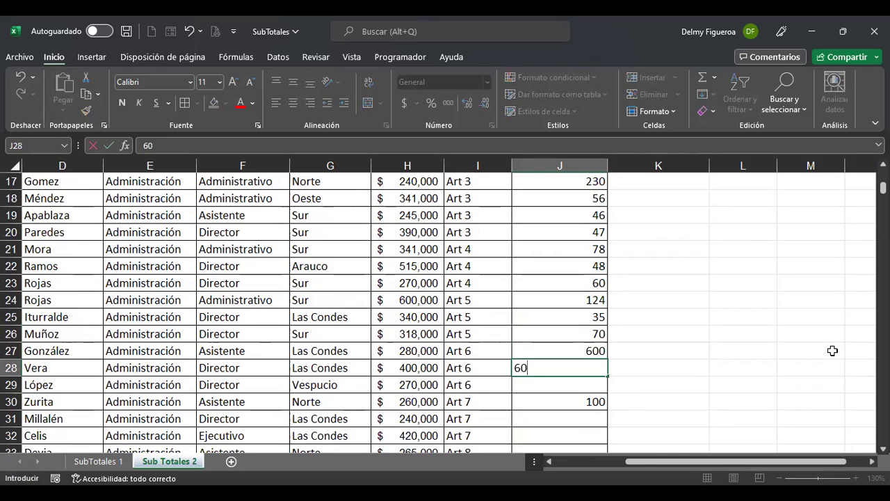
key(Return)
text(65)
key(Return)
key(Return)
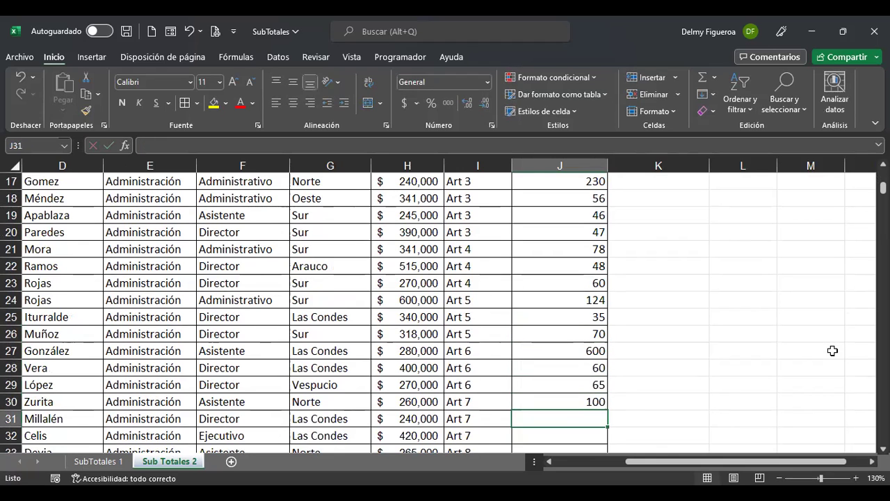
Step: Enter the date 1/12/2020 in A72 and fill the daily date series down to the table's last row, A155
key(ctrl+Home)
scroll(217, 330, down, 10)
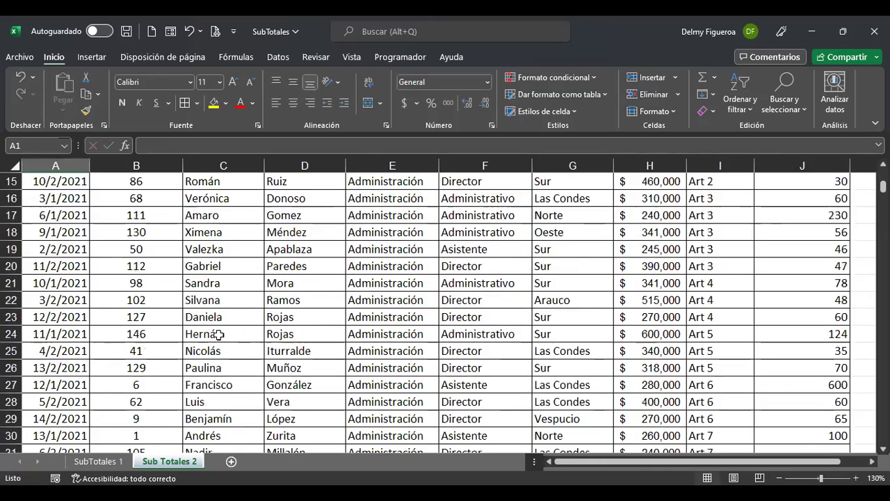
scroll(218, 329, down, 14)
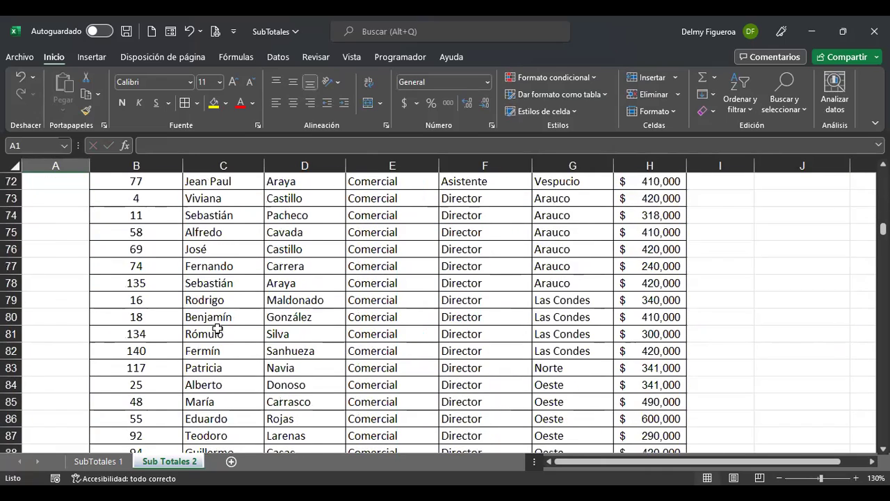
scroll(110, 293, up, 3)
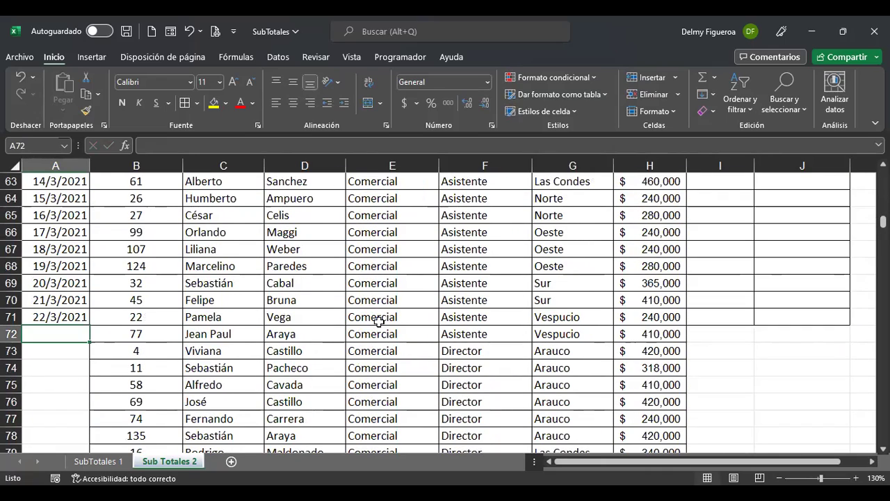
text(1/12/2020)
key(Return)
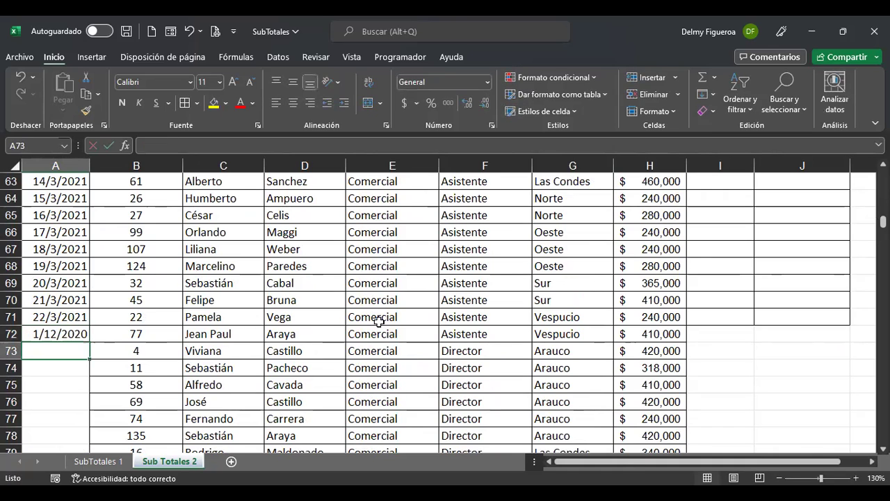
click(70, 334)
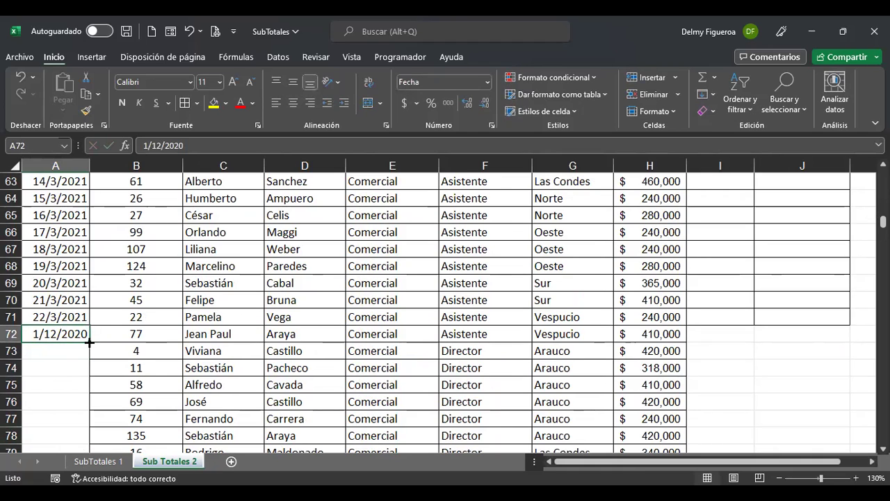
drag(85, 405, 83, 409)
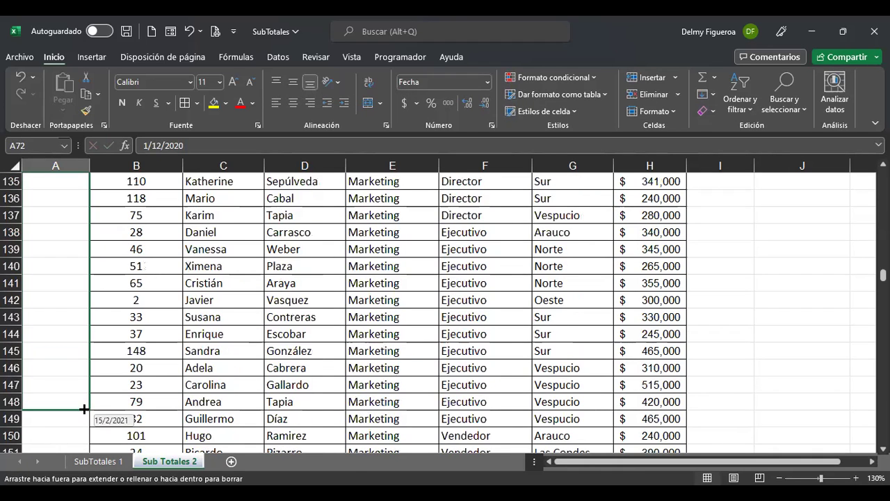
drag(72, 457, 568, 441)
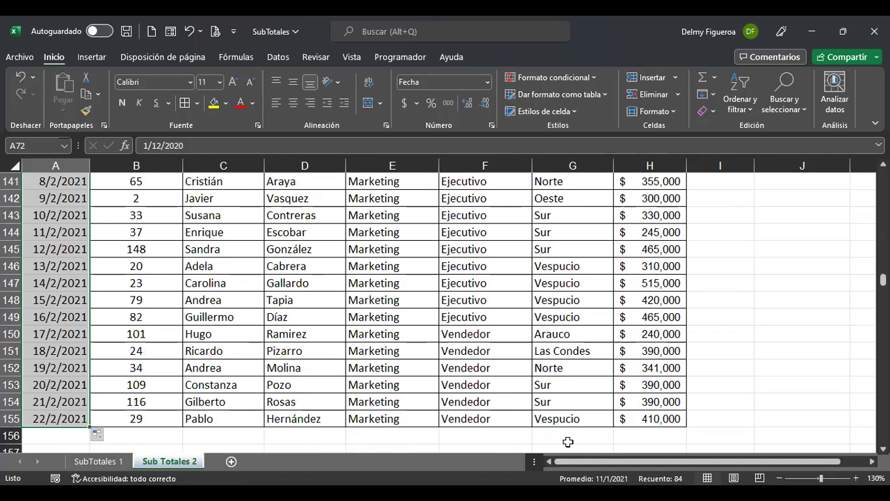
Step: Widen the Nombre de Artículos column so its header is clear of the filter arrow
key(ctrl+Home)
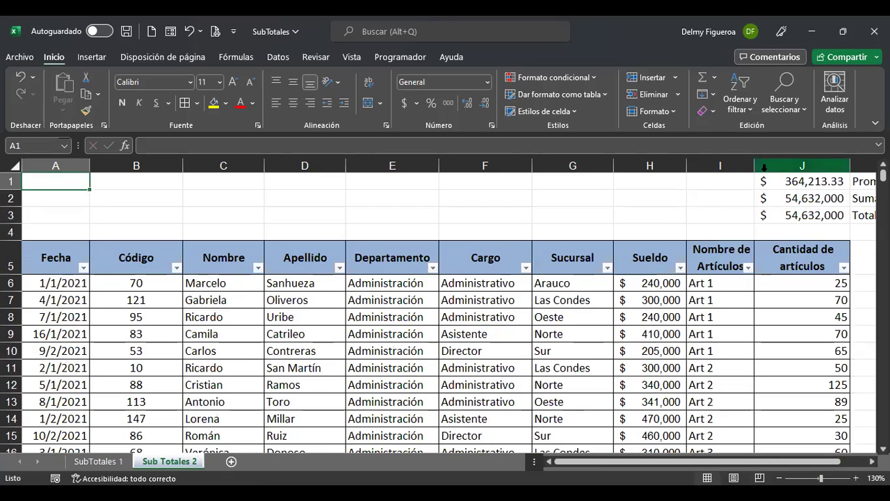
mouse_move(754, 168)
mouse_down()
mouse_move(782, 169)
mouse_move(747, 169)
mouse_up()
key(ctrl+z)
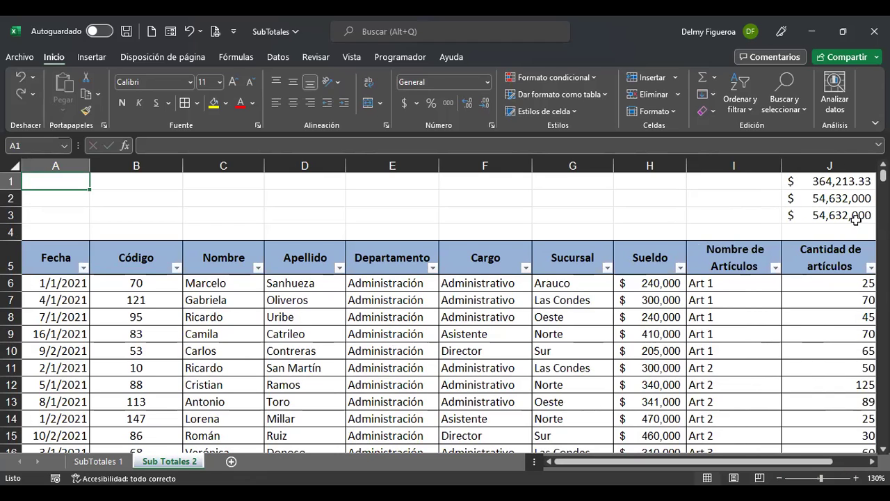
Step: Enter the label "Suma total de artículos" in M1, beside the salary summary above the table
drag(800, 461, 854, 461)
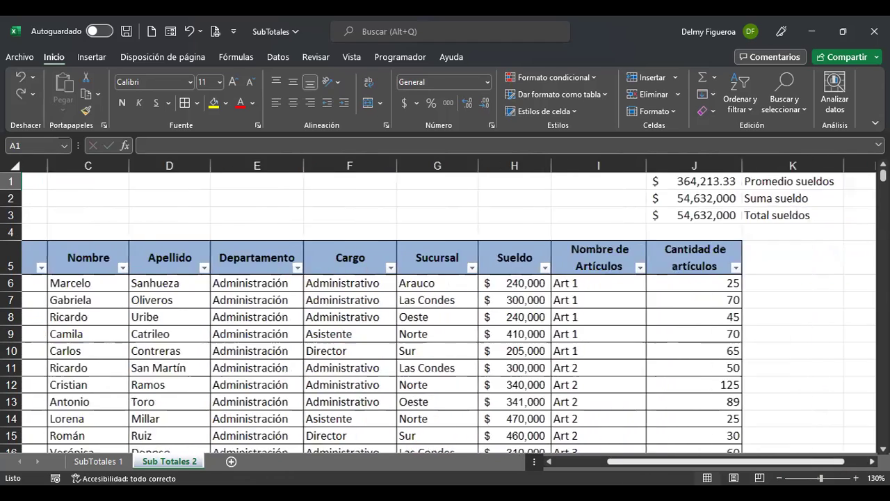
scroll(674, 257, right, 3)
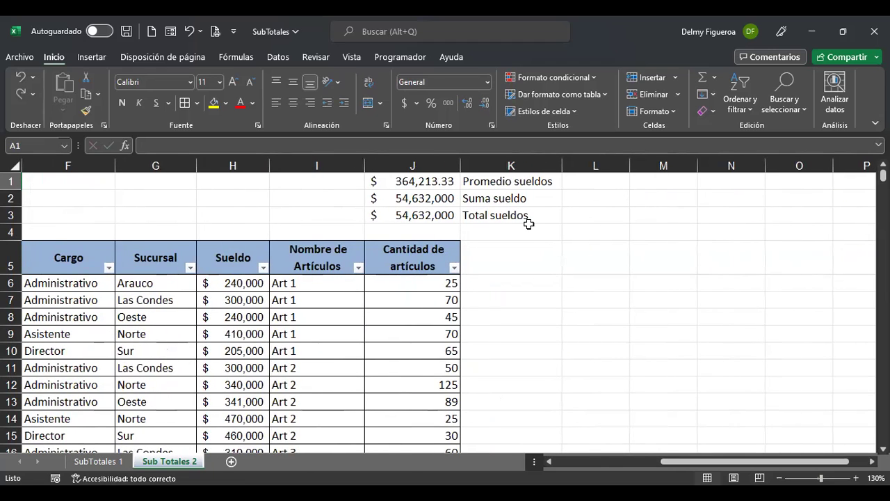
click(669, 185)
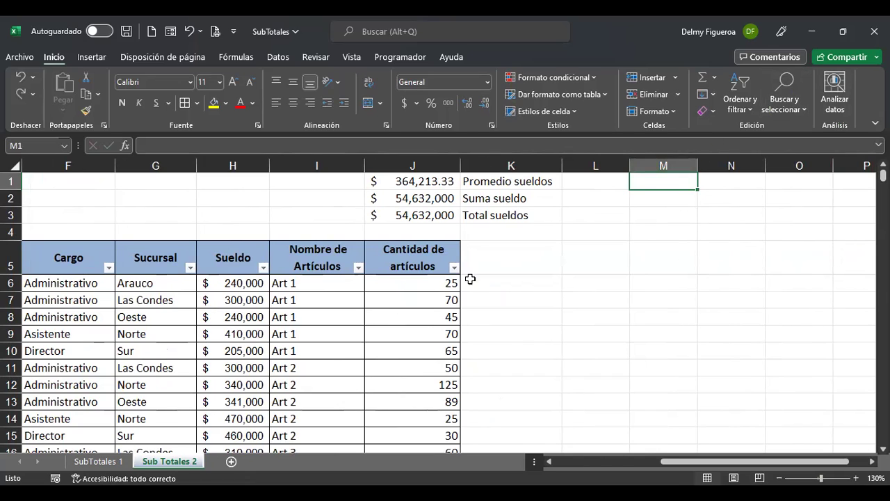
click(441, 297)
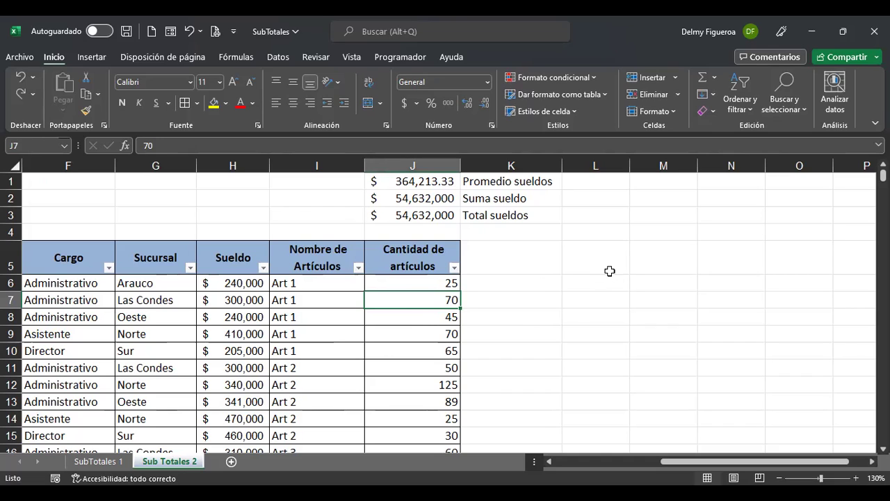
click(673, 184)
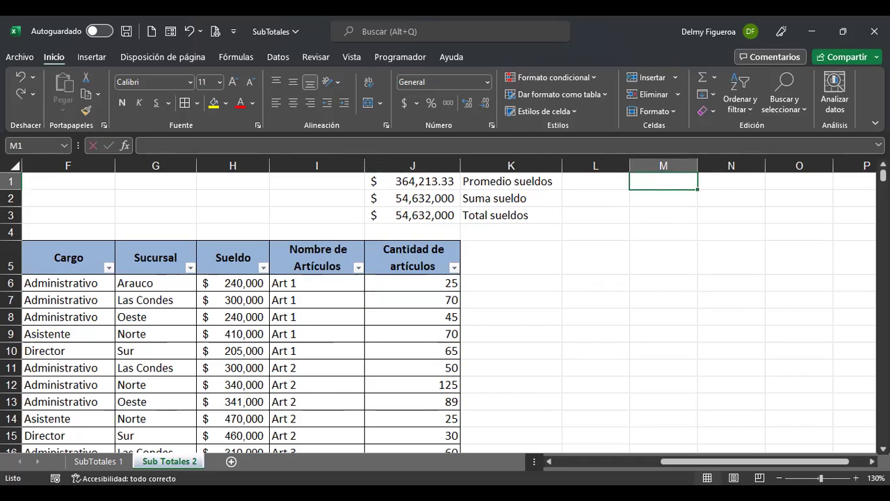
text(Prom)
key(BackSpace)
key(BackSpace)
key(BackSpace)
text(Sua)
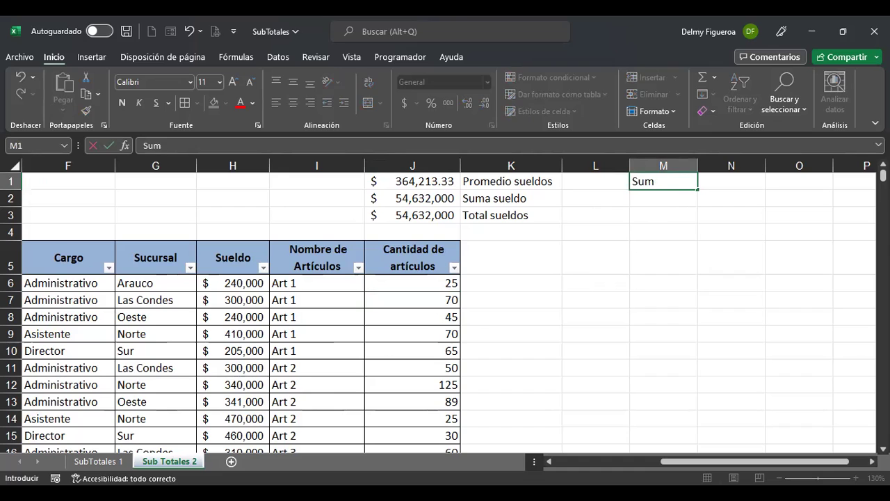
text(a total de)
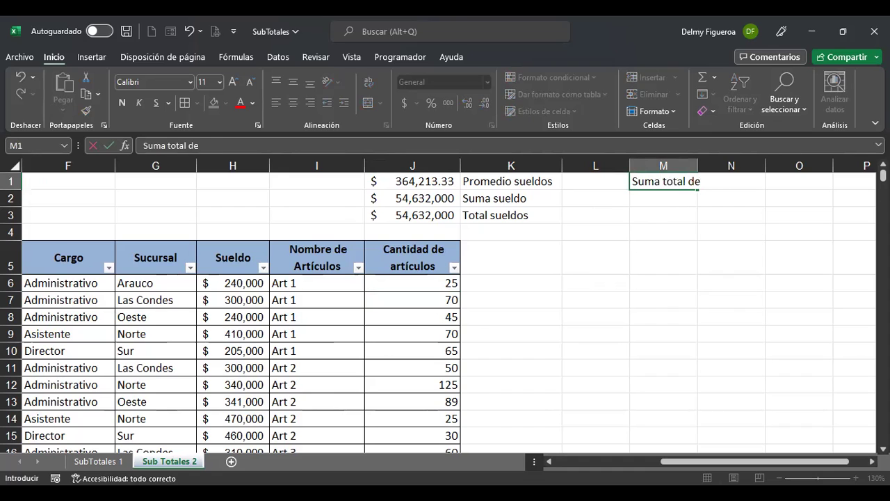
text( artículos)
key(Return)
Step: Enter the label "Suma artículos" in M2 and fit column M's width to its labels
text(Suma)
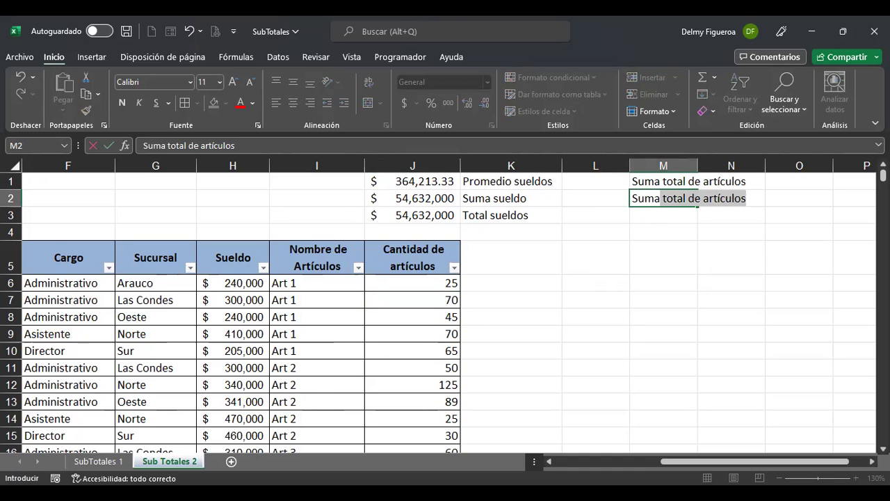
text(artículos)
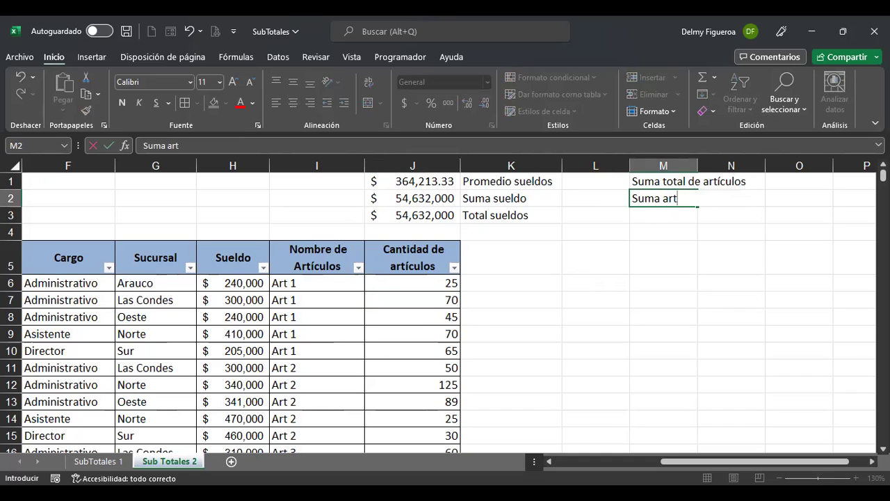
key(Return)
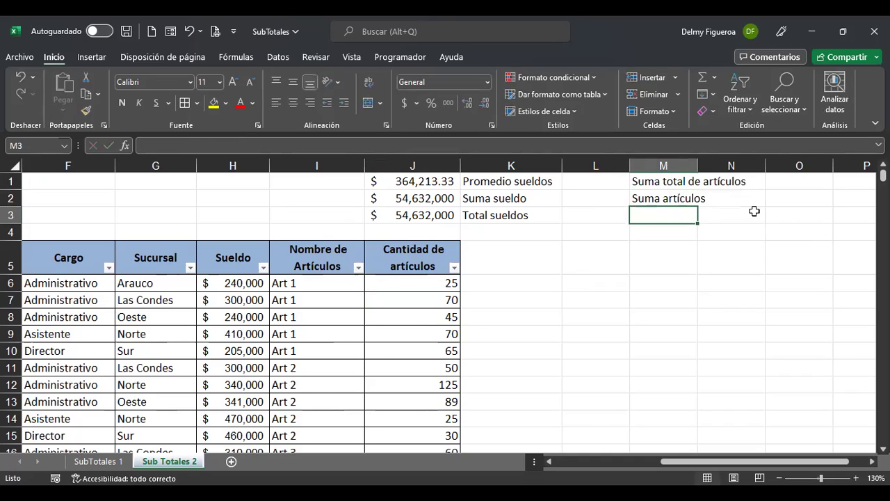
double_click(699, 167)
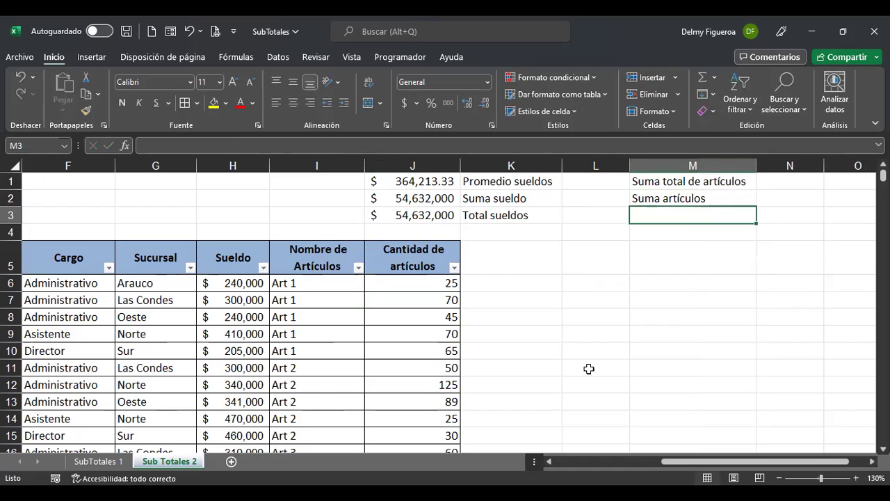
Step: In N1, total the article quantities in J6:J30 with the SUMA function
click(791, 182)
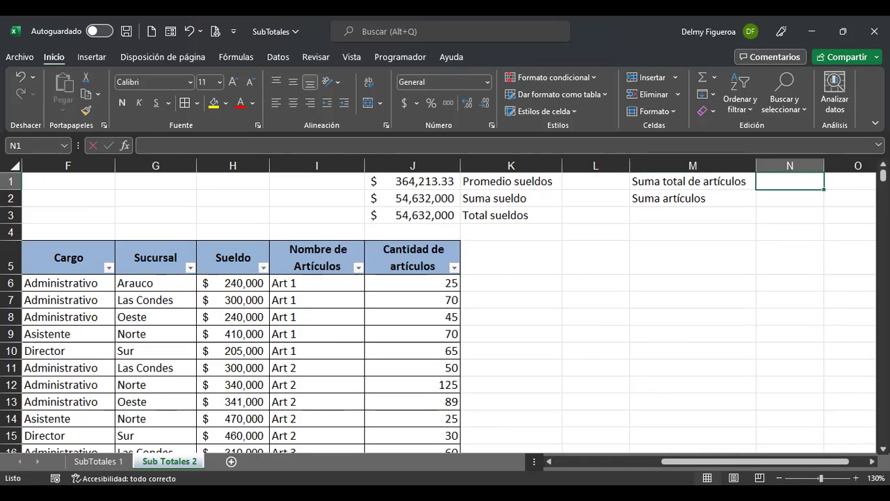
text(+suma)
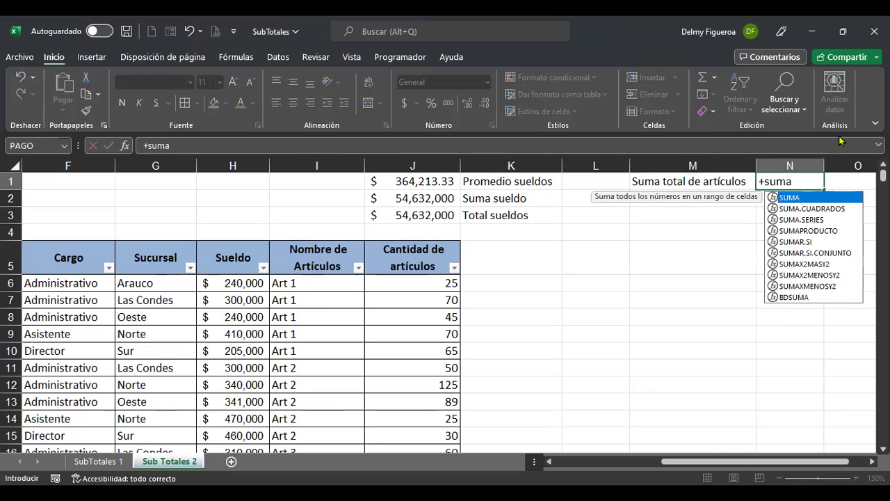
double_click(804, 202)
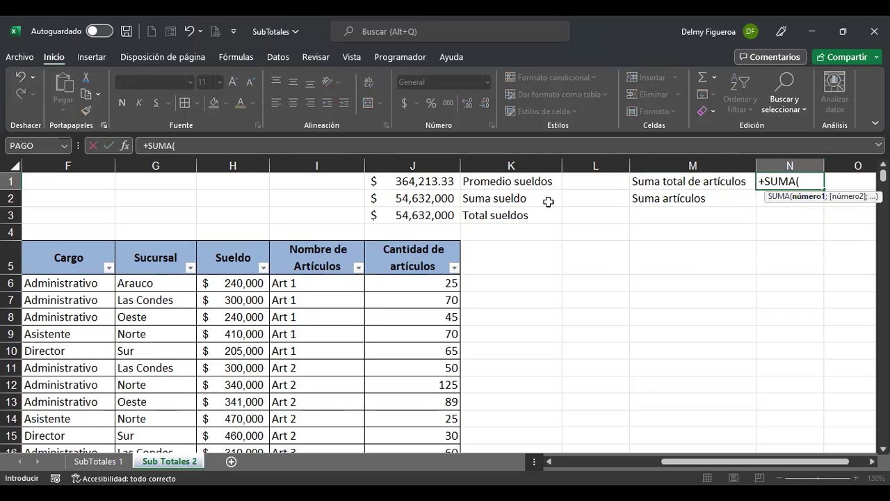
click(425, 282)
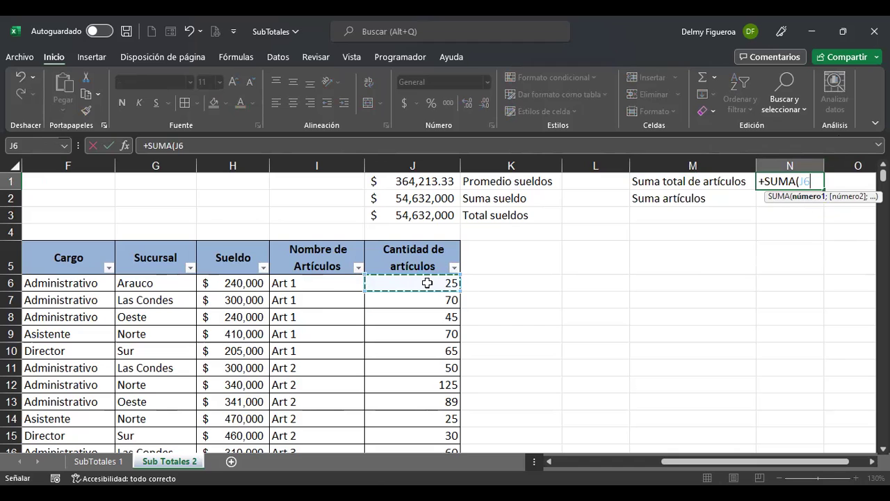
key(ctrl+shift+Down)
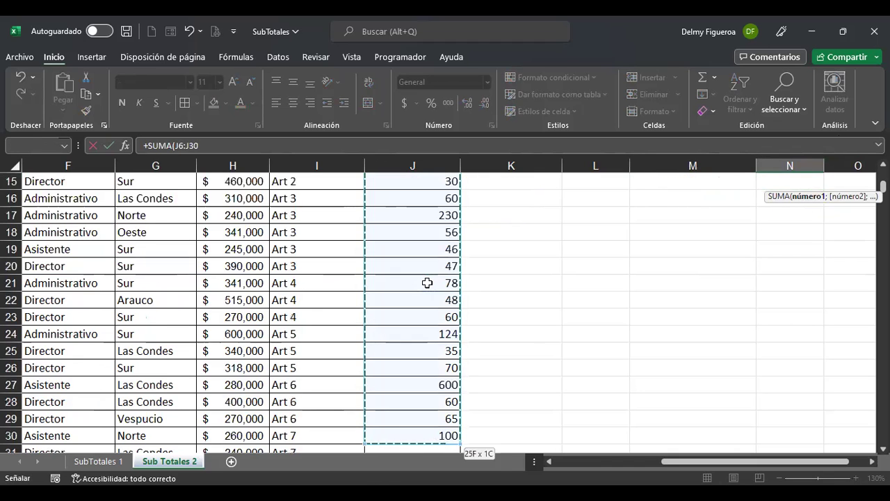
key(Return)
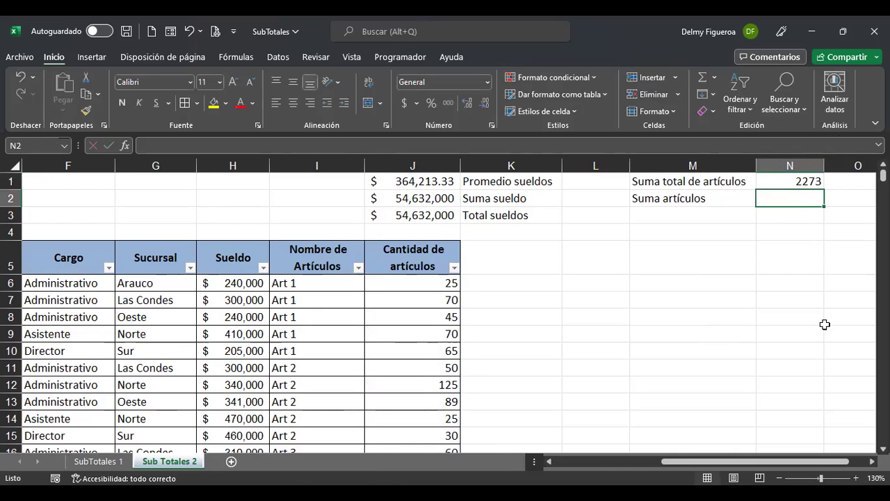
click(793, 180)
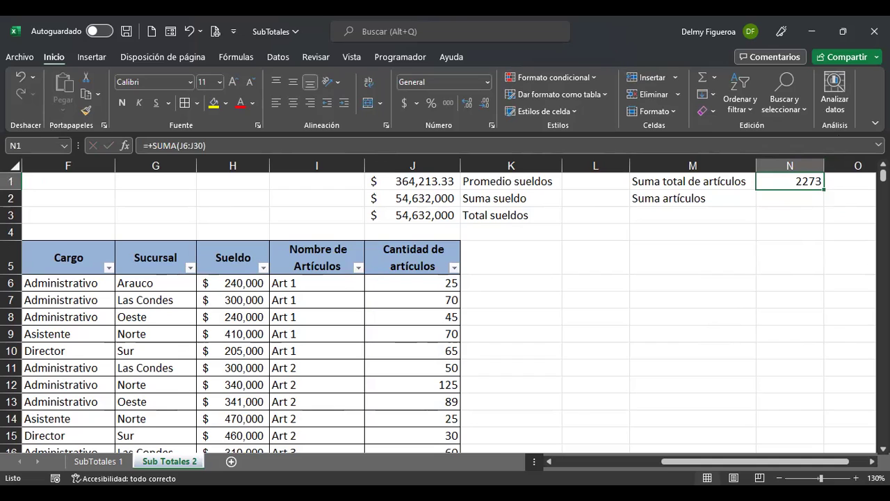
Step: In N2, total the article quantities in J6:J30 with the SUBTOTALES function, using function number 9 (SUMA)
click(791, 199)
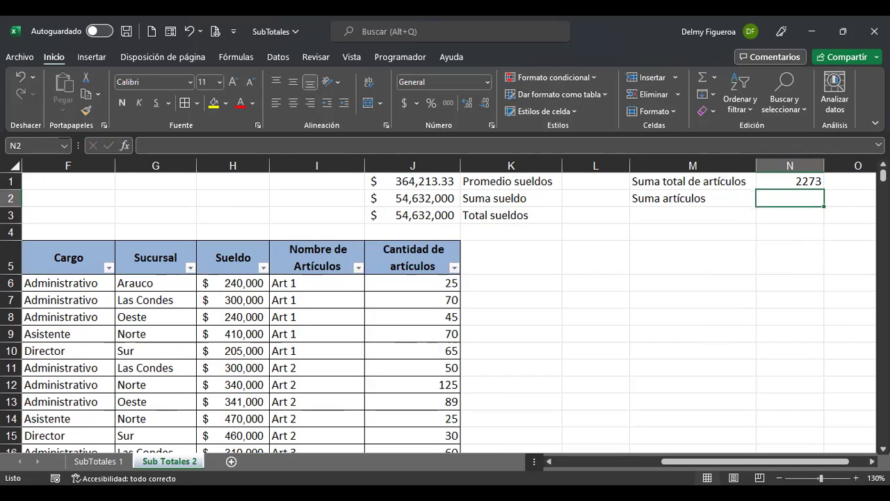
text(+)
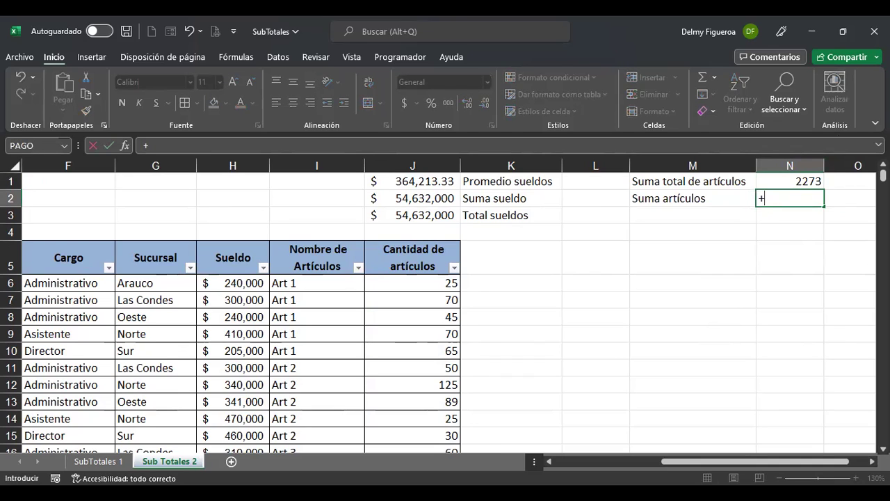
text(sub)
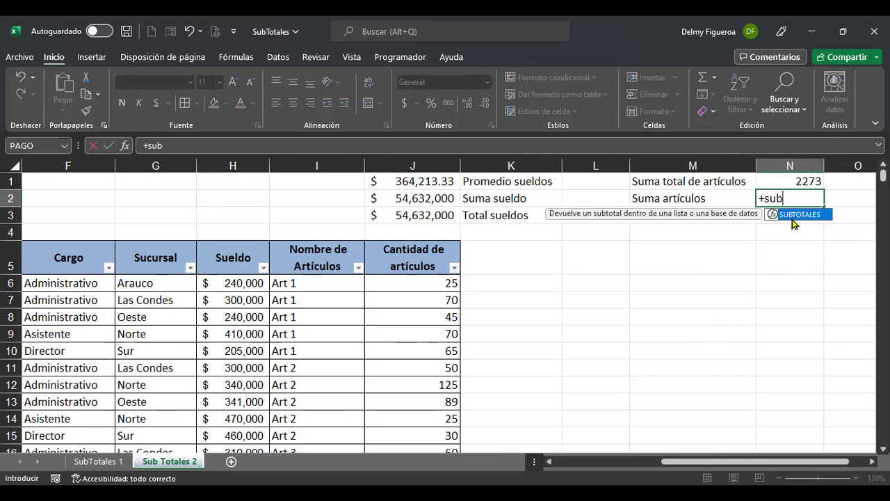
double_click(798, 215)
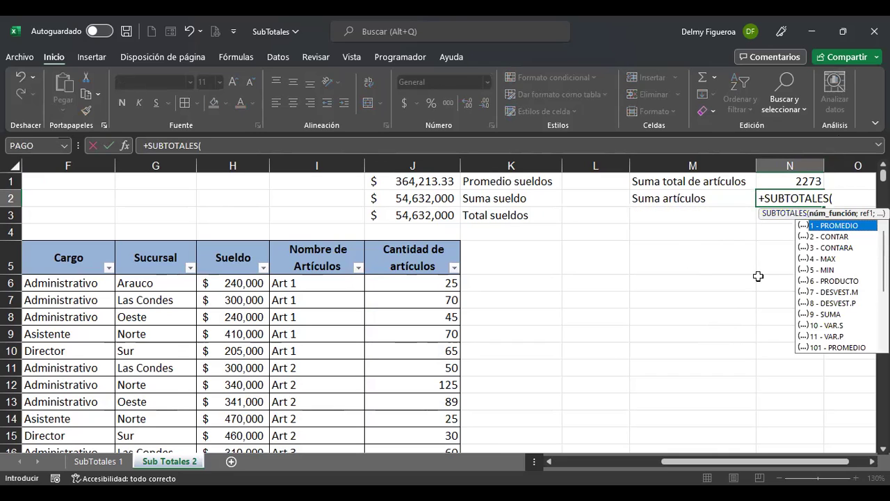
double_click(831, 315)
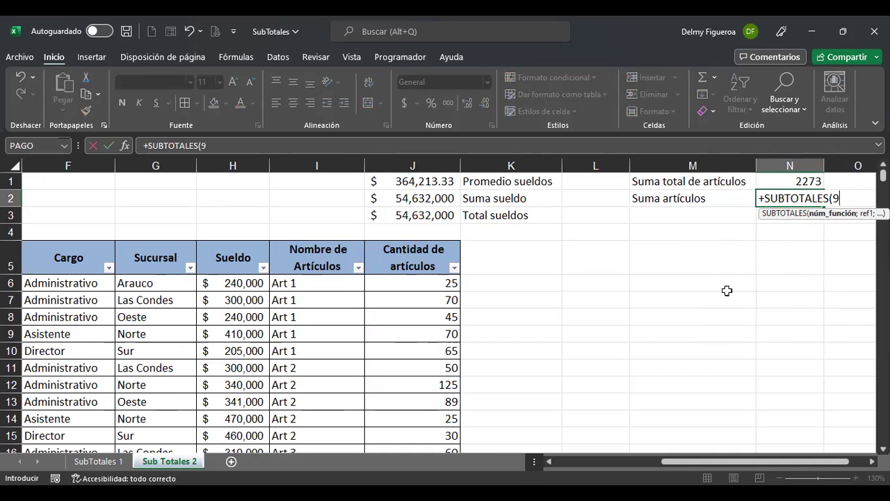
text(;)
click(407, 281)
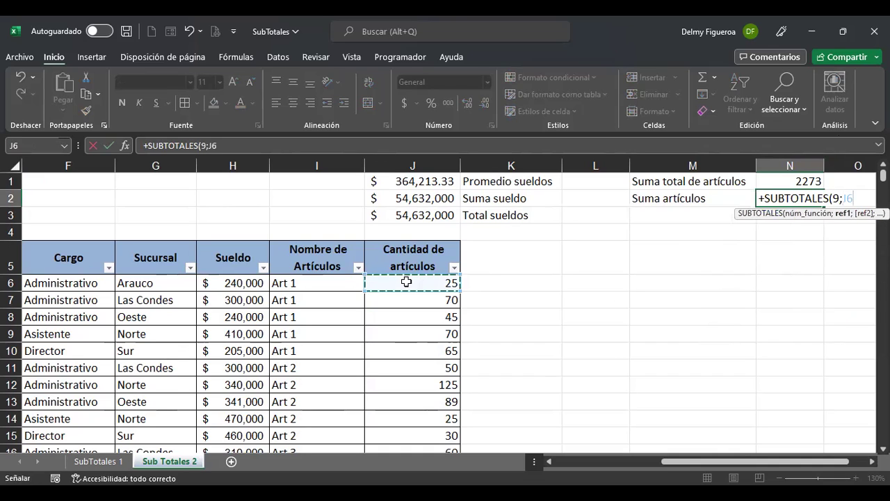
key(ctrl+shift+Down)
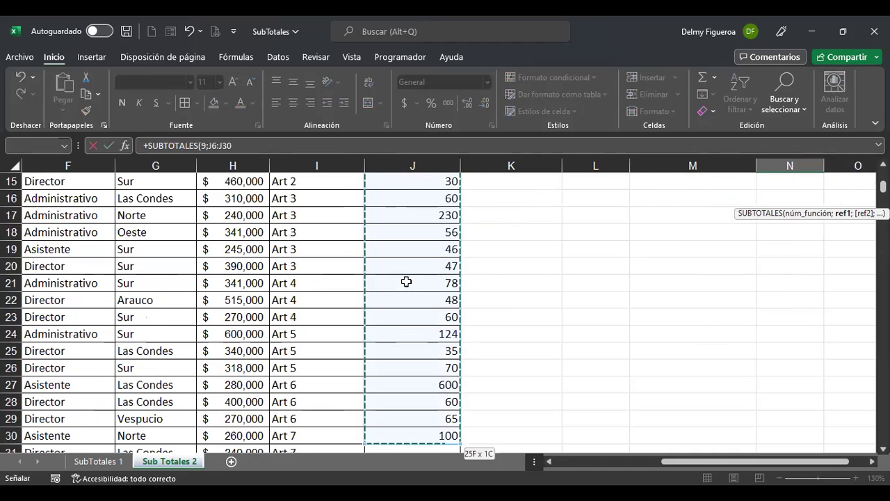
key(ctrl+Return)
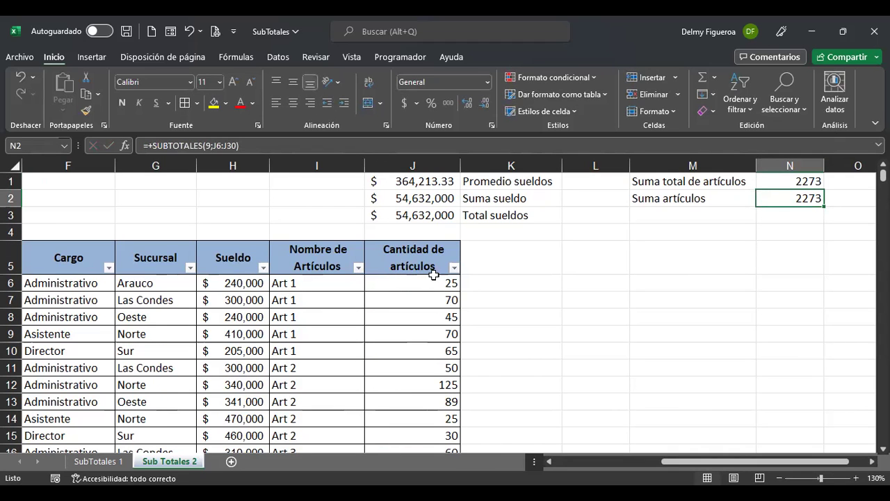
Step: Filter the Nombre de Artículos column to show only Art 1
click(357, 268)
click(218, 346)
click(218, 359)
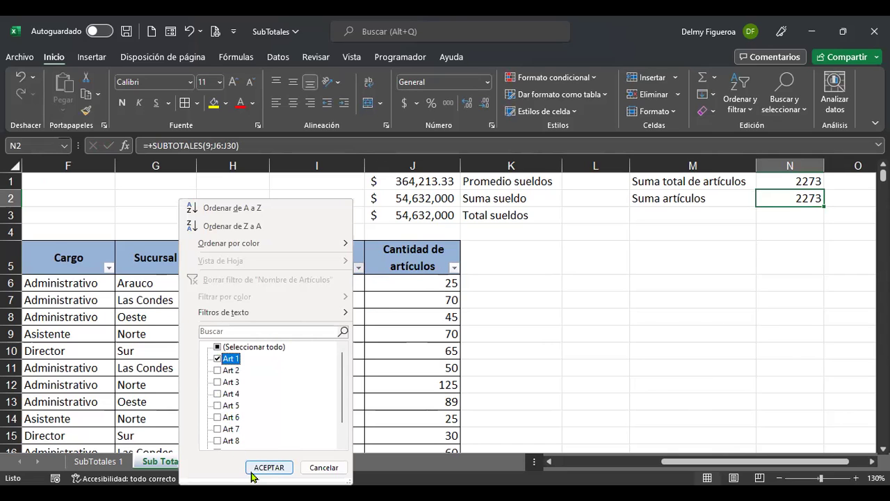
click(268, 467)
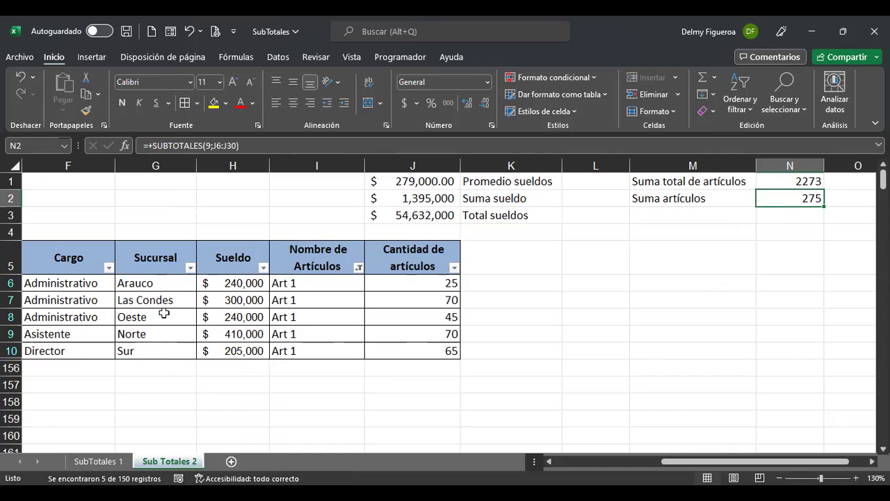
Step: Add Art 6 to the Nombre de Artículos filter alongside Art 1
click(359, 268)
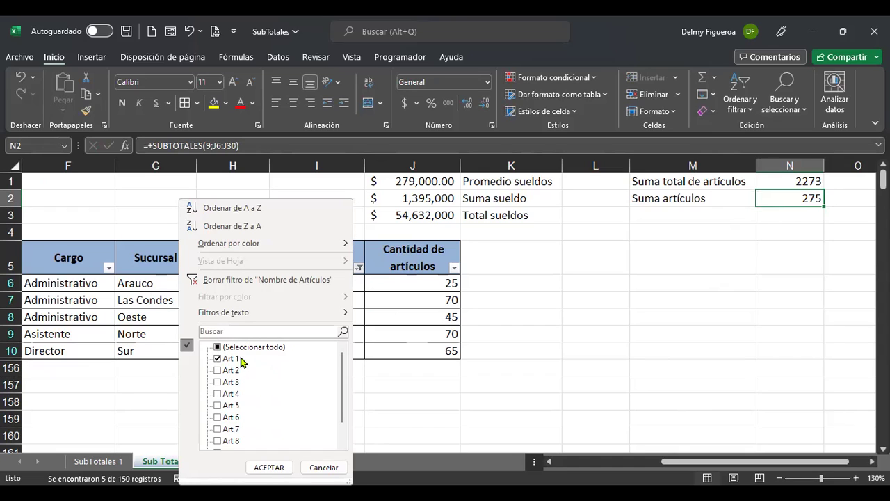
click(219, 417)
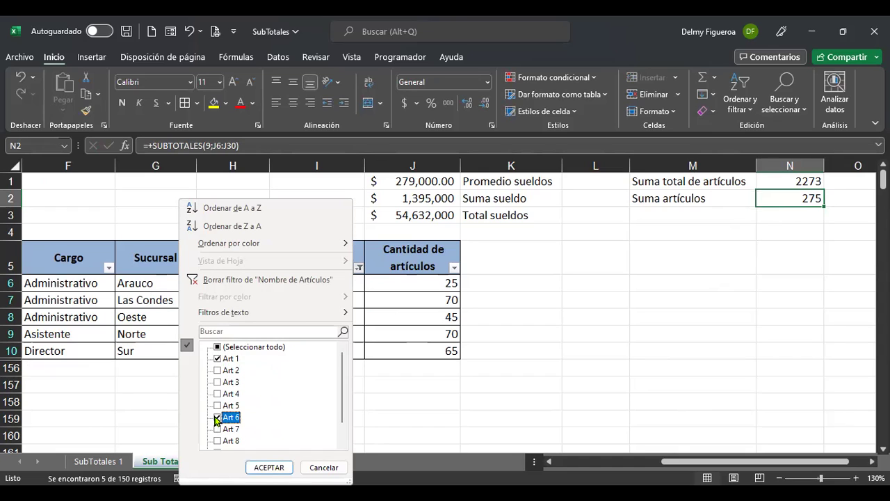
click(268, 467)
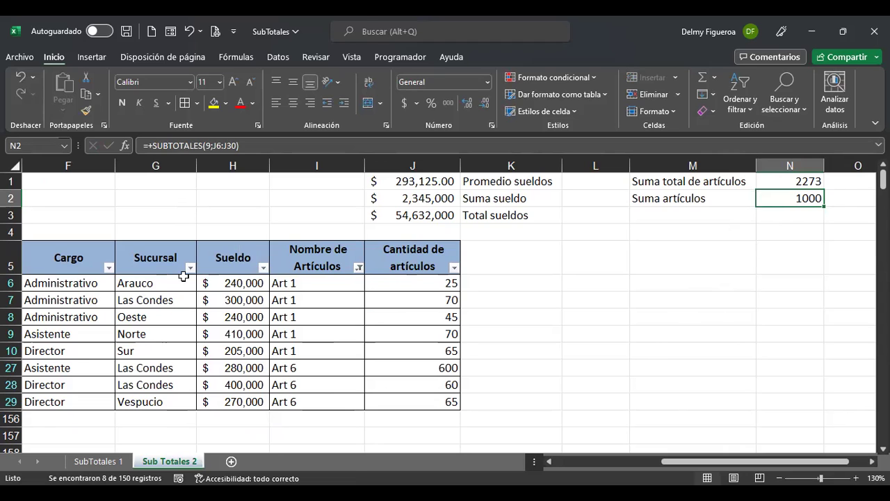
Step: Filter the Sucursal column to show only the Las Condes branch
click(190, 270)
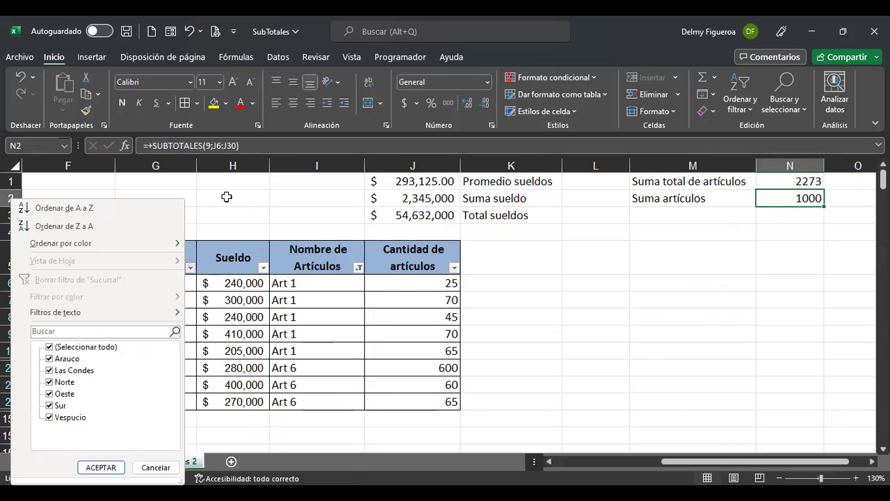
click(188, 272)
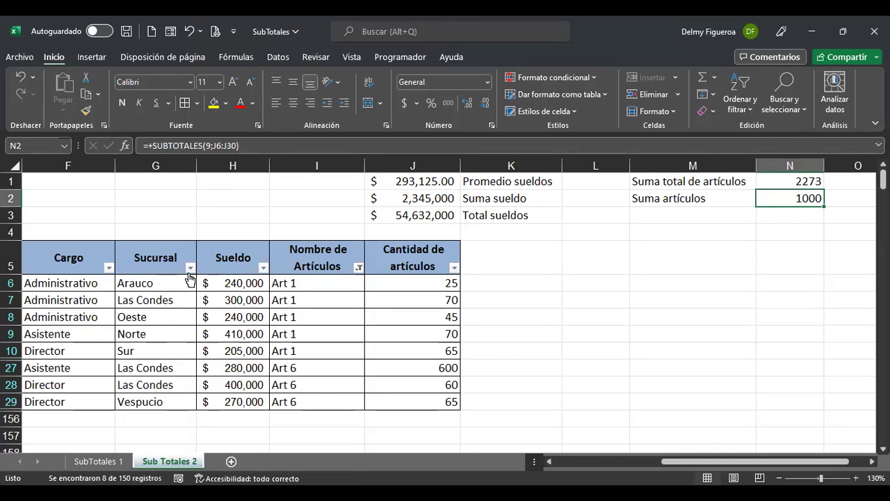
click(190, 268)
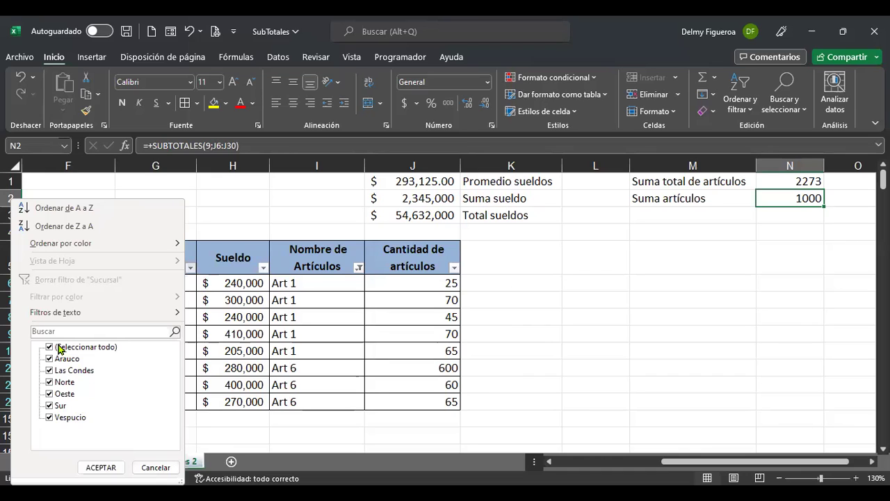
click(50, 347)
click(49, 370)
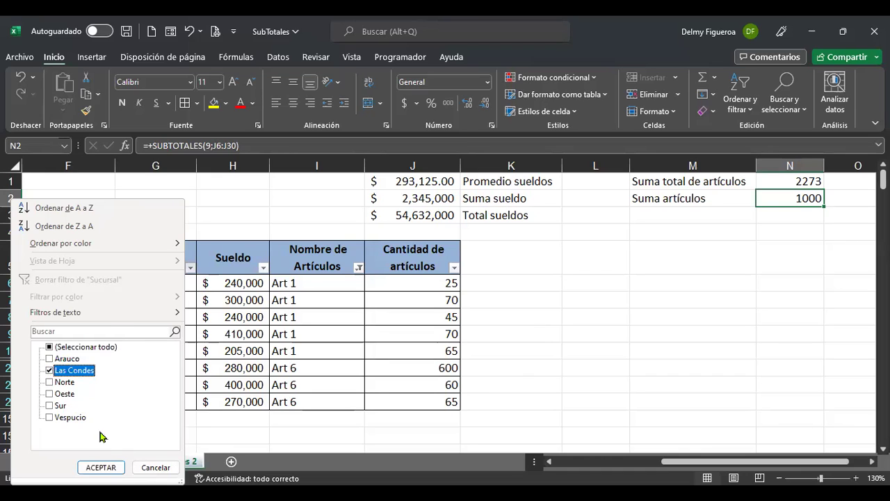
click(101, 467)
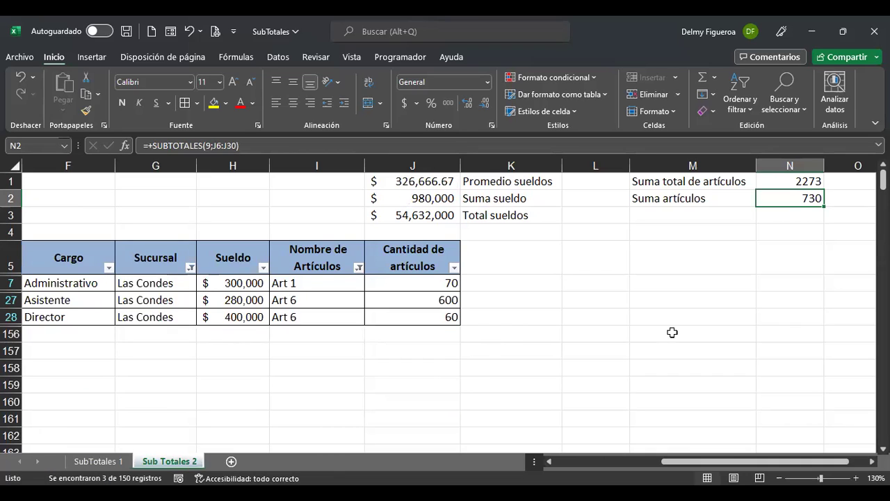
Step: Show all articles again in Nombre de Artículos and clear the Sucursal filter
click(359, 270)
click(218, 347)
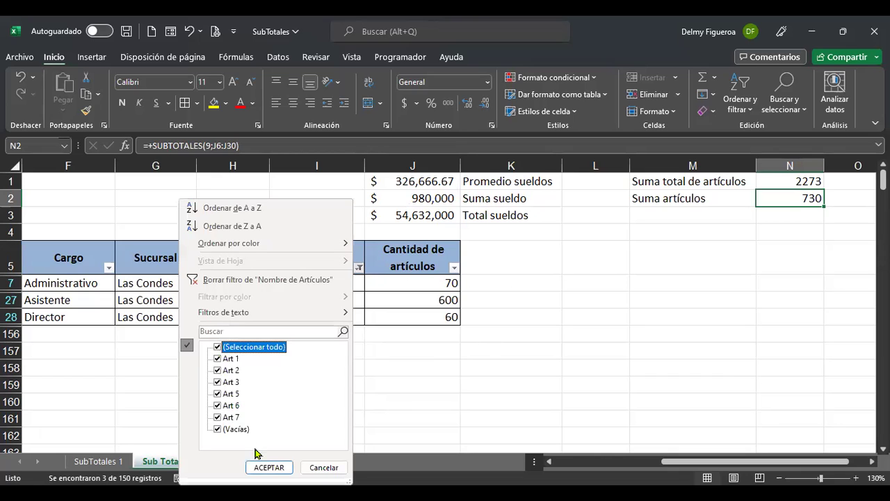
click(269, 467)
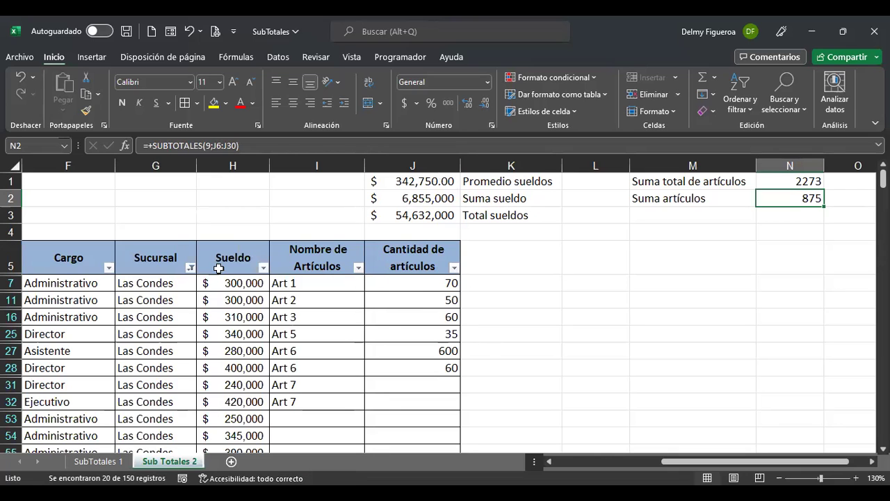
click(190, 269)
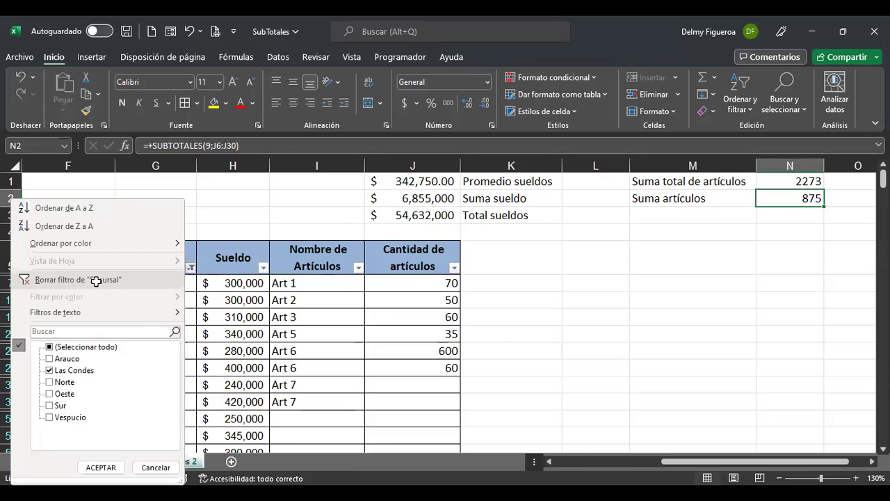
click(98, 282)
click(361, 410)
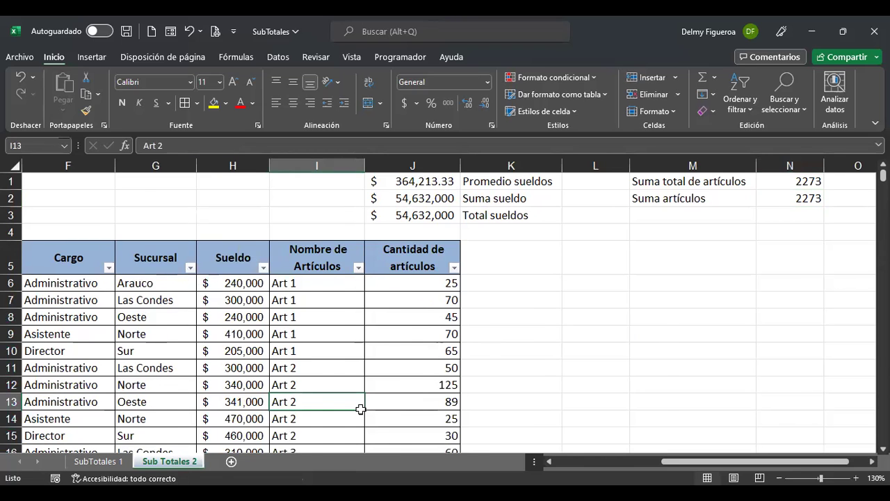
Step: Examine the date filter options of the Fecha column and the dates down the whole table
key(ctrl+Home)
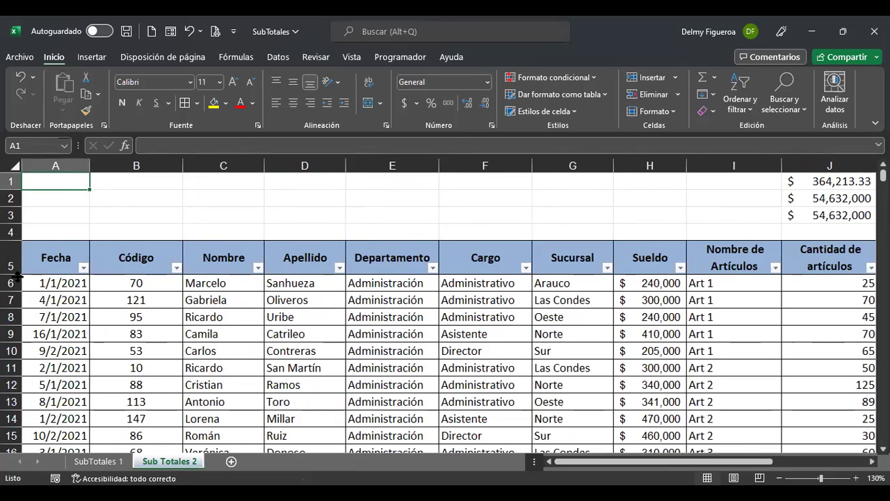
click(59, 282)
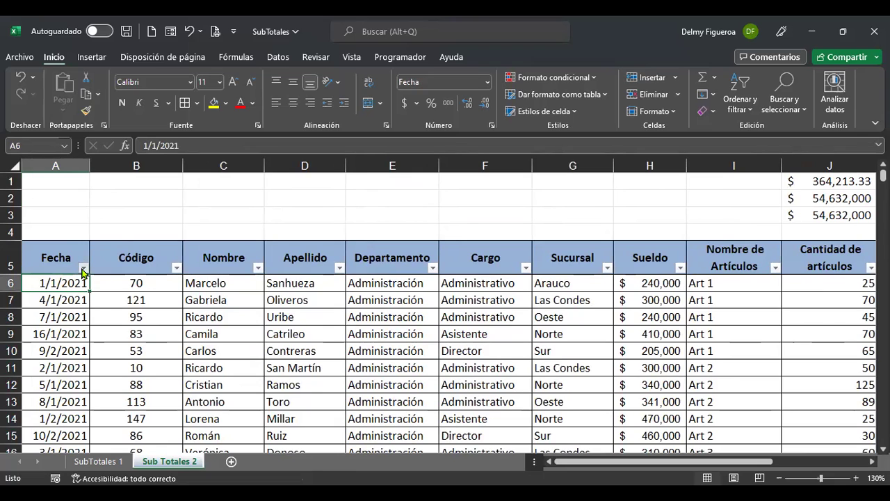
click(82, 268)
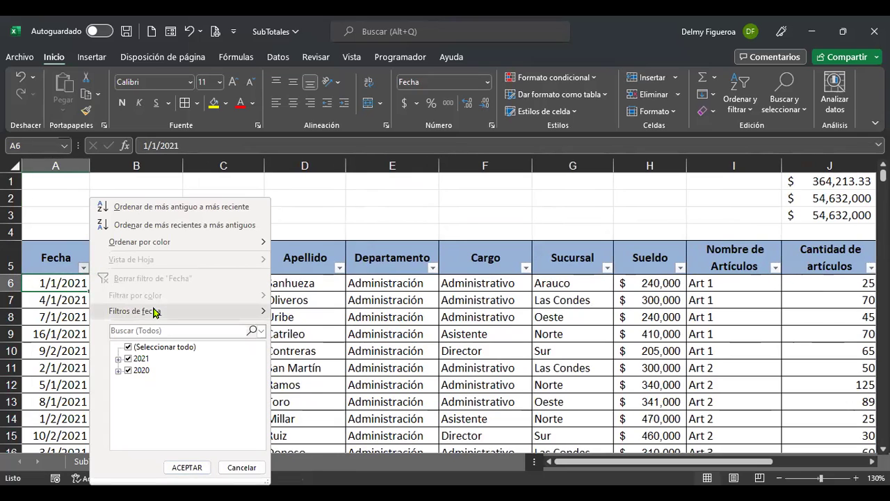
click(257, 310)
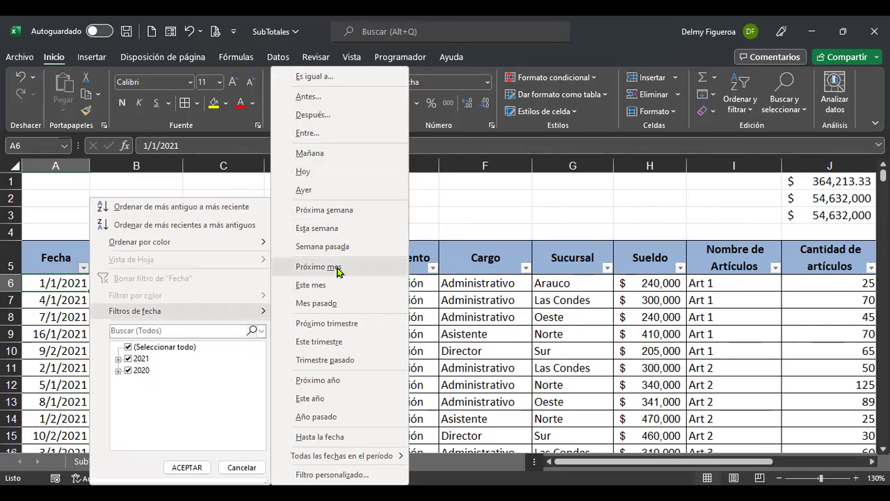
click(518, 230)
scroll(90, 338, down, 20)
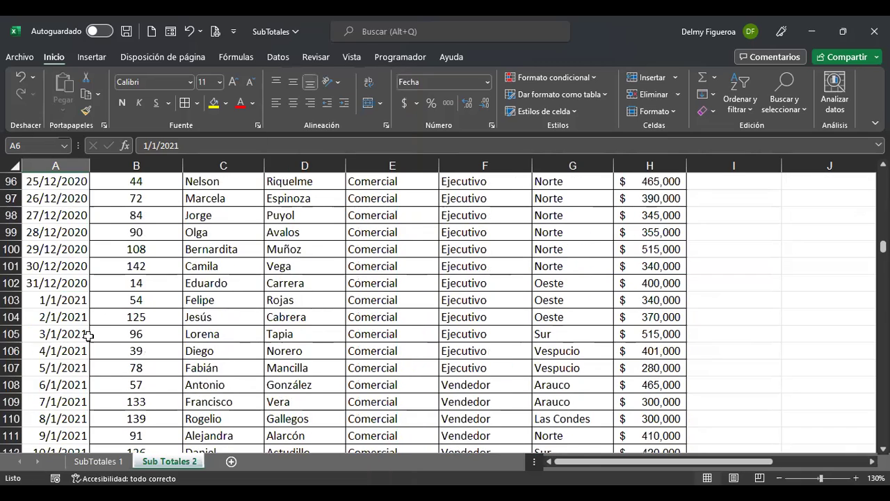
scroll(43, 319, down, 13)
click(52, 334)
key(ctrl+Home)
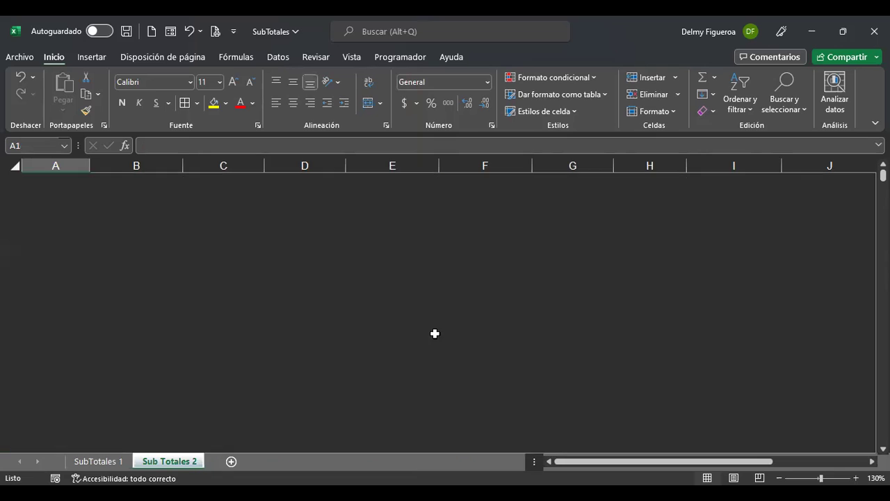
Step: Sort the whole table by Fecha on cell values, from oldest to most recent
click(58, 317)
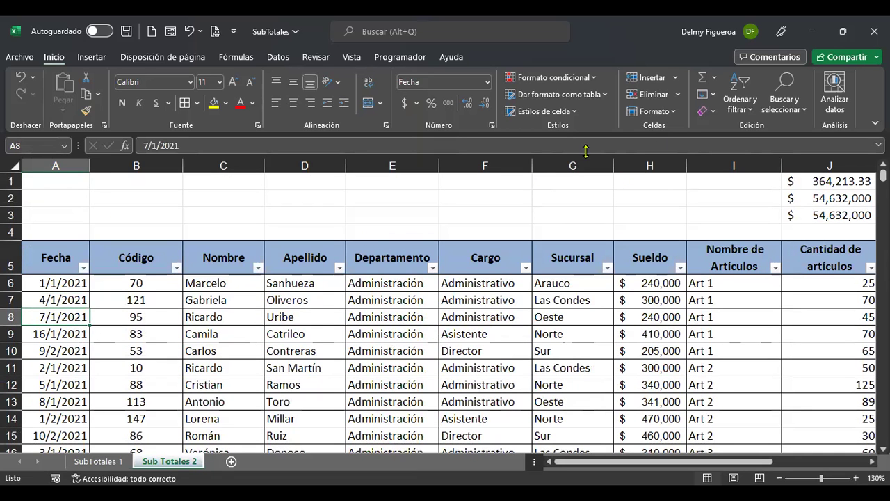
click(743, 110)
click(777, 166)
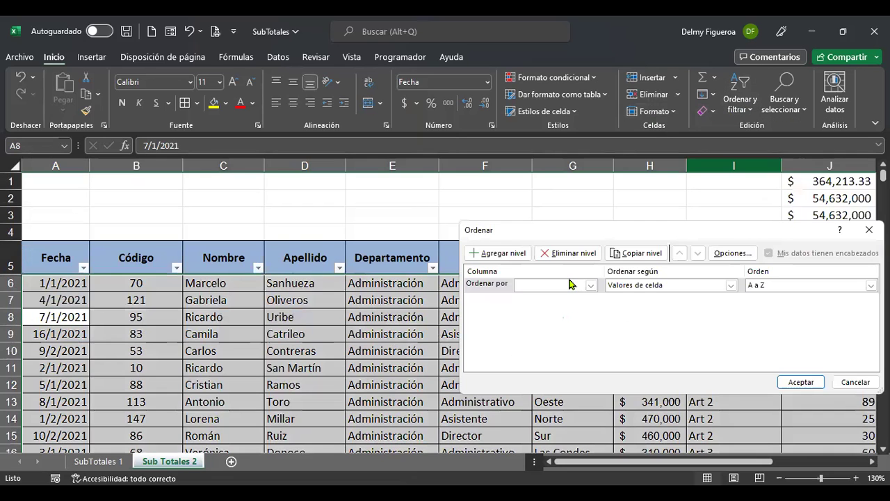
click(568, 285)
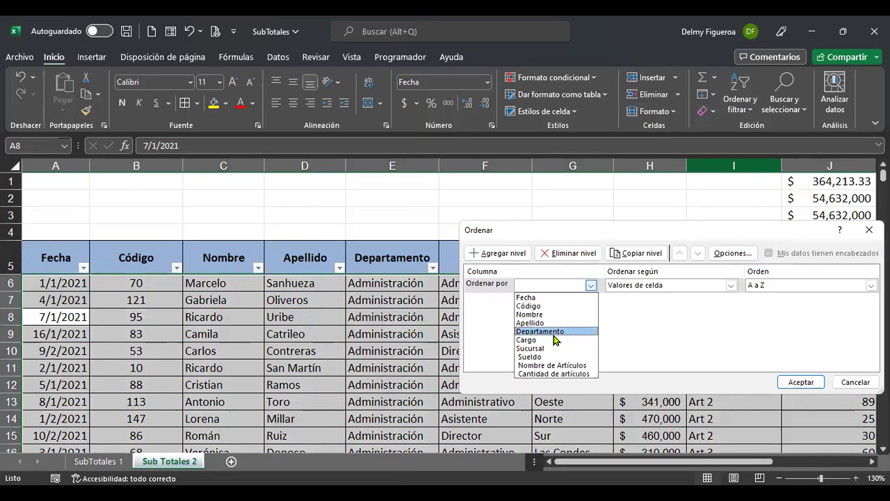
click(552, 297)
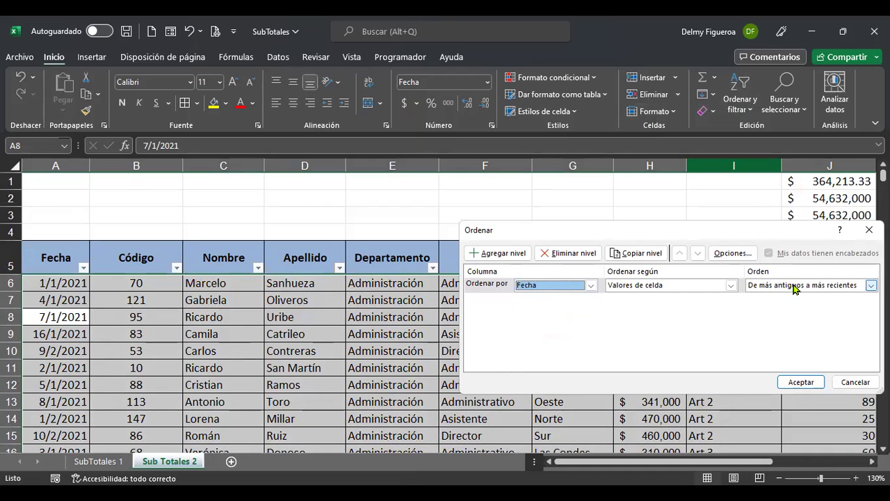
click(809, 385)
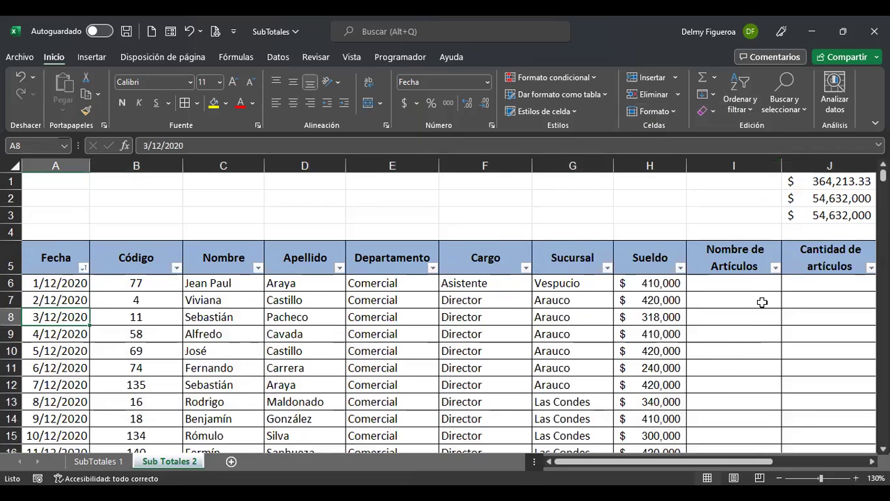
click(762, 303)
scroll(807, 327, down, 11)
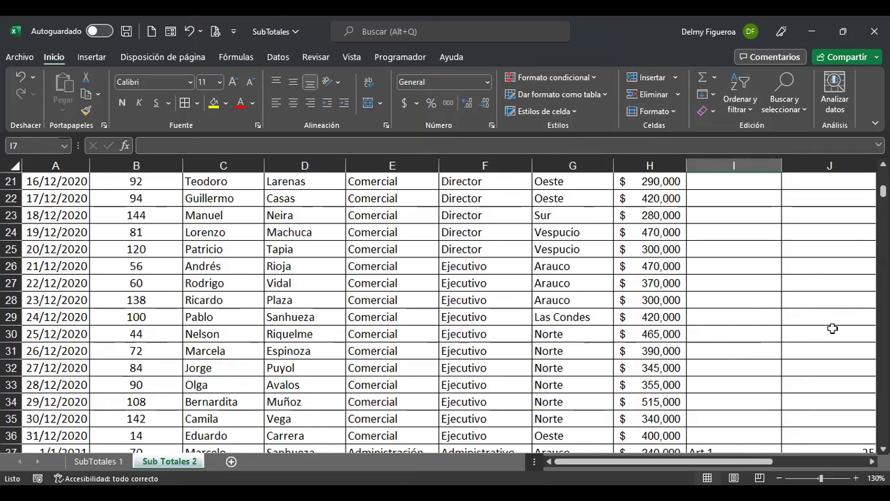
scroll(811, 281, up, 11)
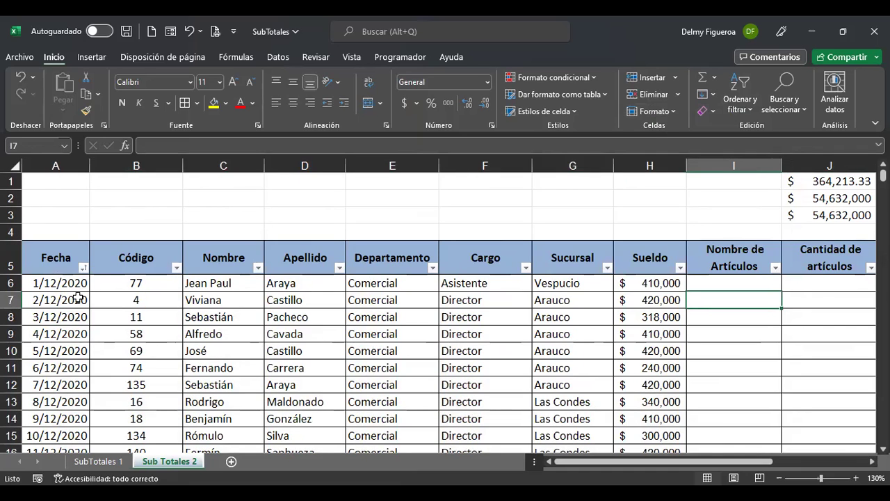
Step: Review the sorted Fecha dates from the first record down to the last row of the table
click(56, 285)
scroll(339, 396, down, 6)
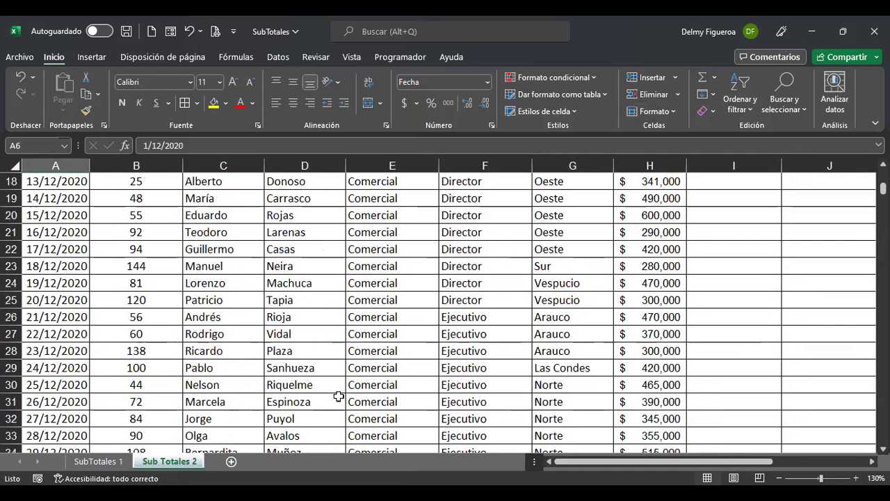
key(ctrl+End)
key(Page_Up)
key(Page_Up)
key(Page_Up)
key(Page_Up)
key(Page_Up)
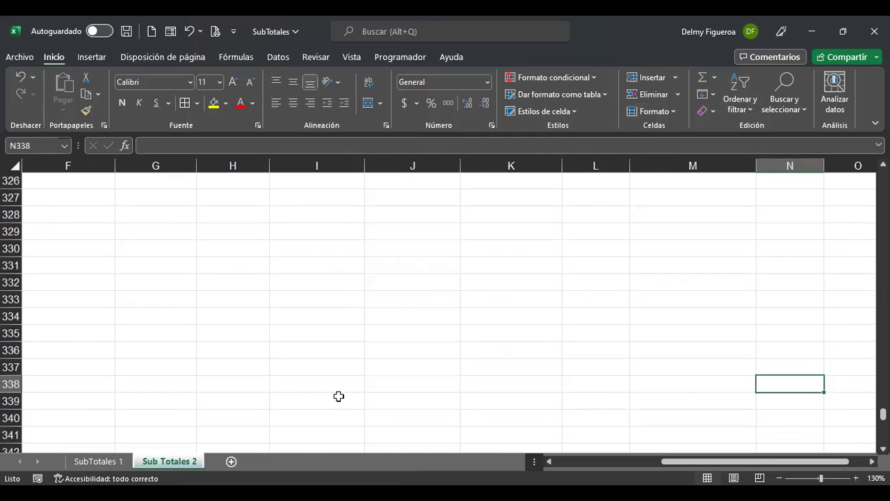
key(Page_Up)
scroll(311, 355, up, 20)
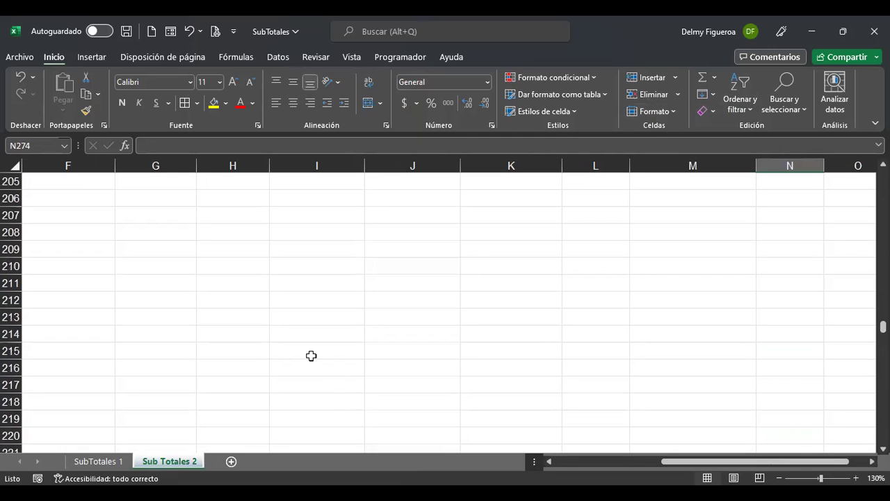
scroll(276, 258, up, 6)
key(ctrl+Home)
key(Down)
key(Down)
key(Down)
key(Down)
key(Down)
key(Down)
key(ctrl+Down)
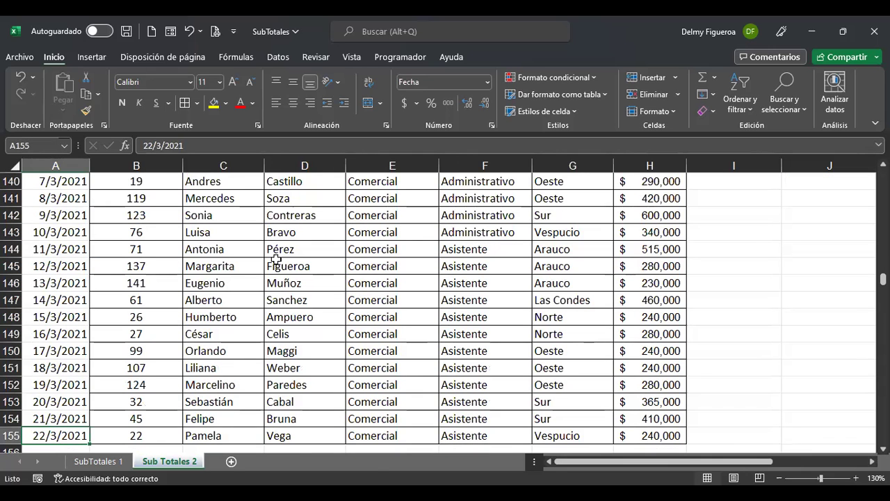
key(ctrl+Home)
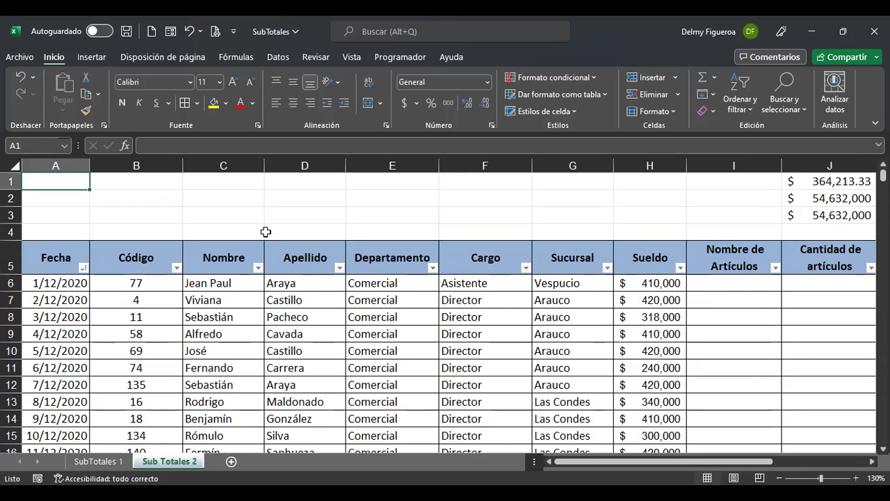
Step: Filter the Fecha column with a custom date filter for dates after 1/12/2020 and before 31/12/2020
click(84, 269)
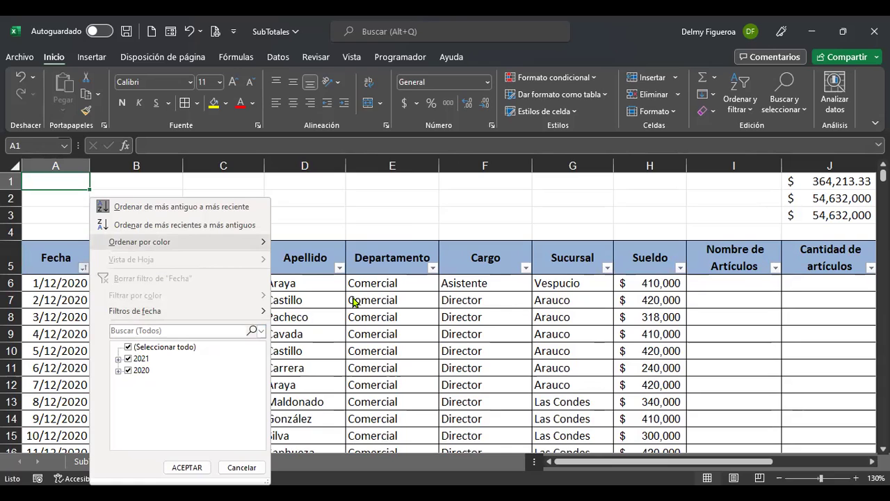
mouse_move(258, 311)
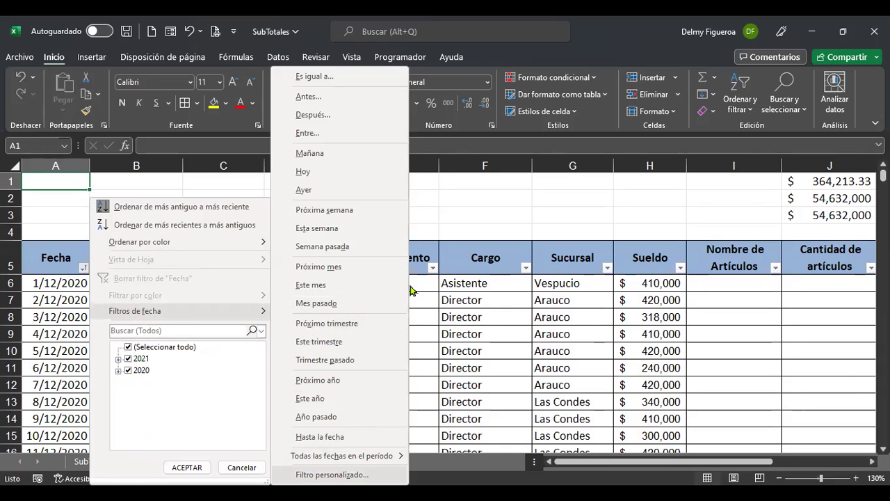
key(Return)
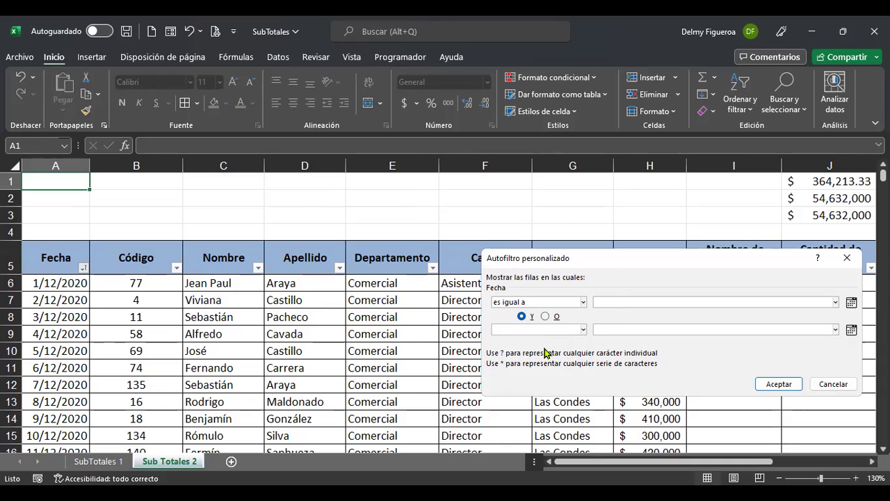
key(Down)
key(Down)
key(Tab)
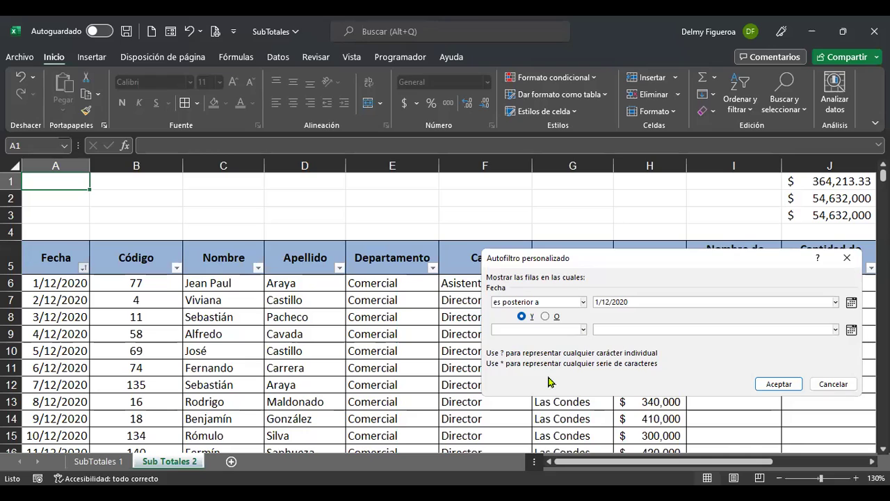
click(537, 329)
click(608, 329)
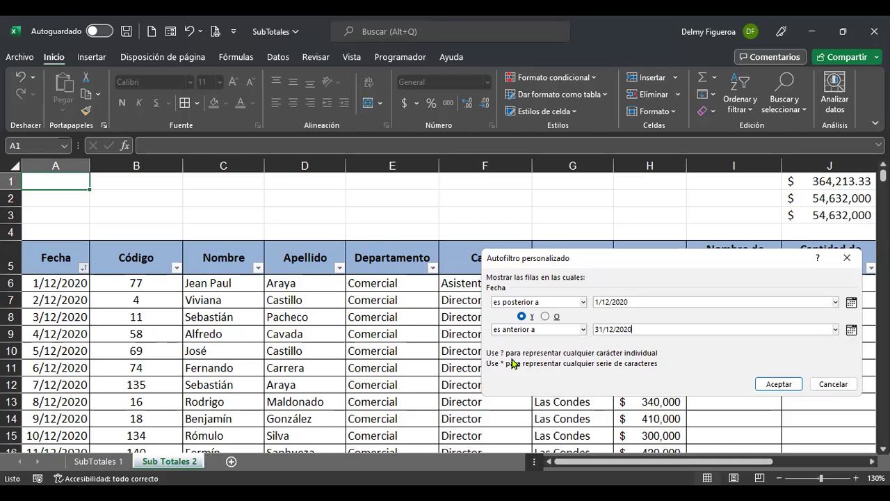
click(780, 384)
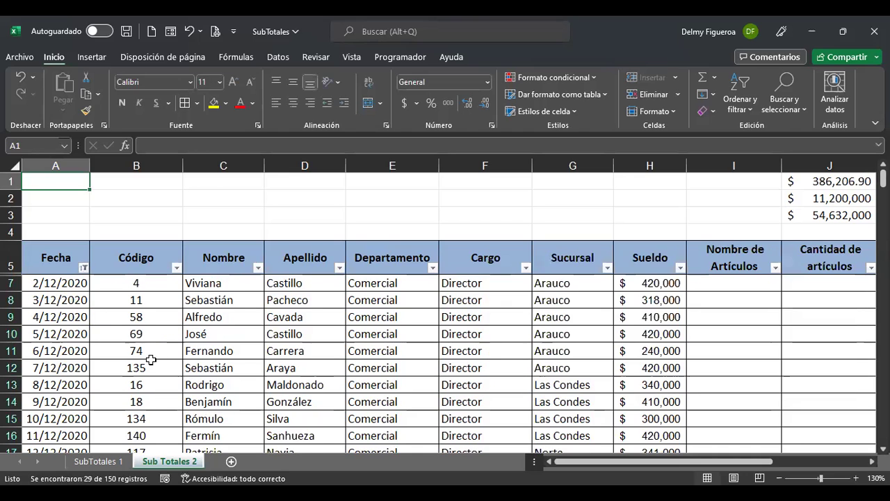
Step: Examine the December 2020 records and the formula behind Suma total de artículos in N1
scroll(144, 333, down, 3)
scroll(144, 334, down, 2)
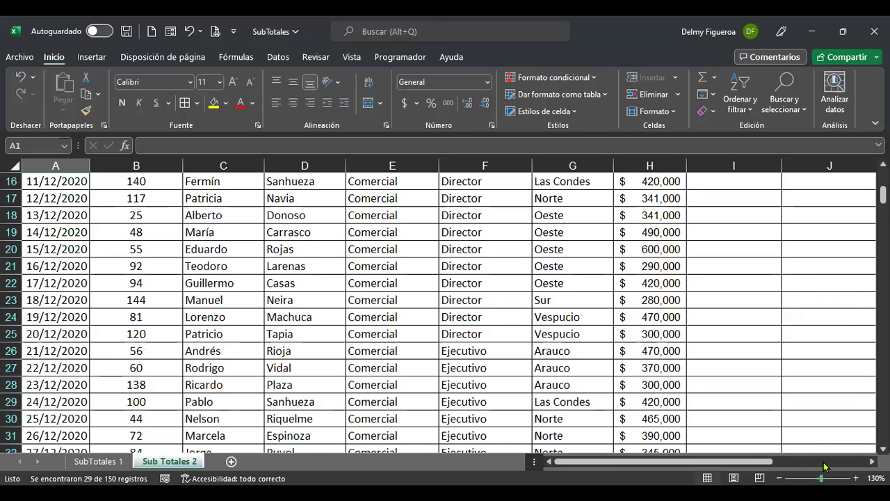
click(824, 466)
click(381, 319)
click(527, 362)
scroll(527, 362, up, 6)
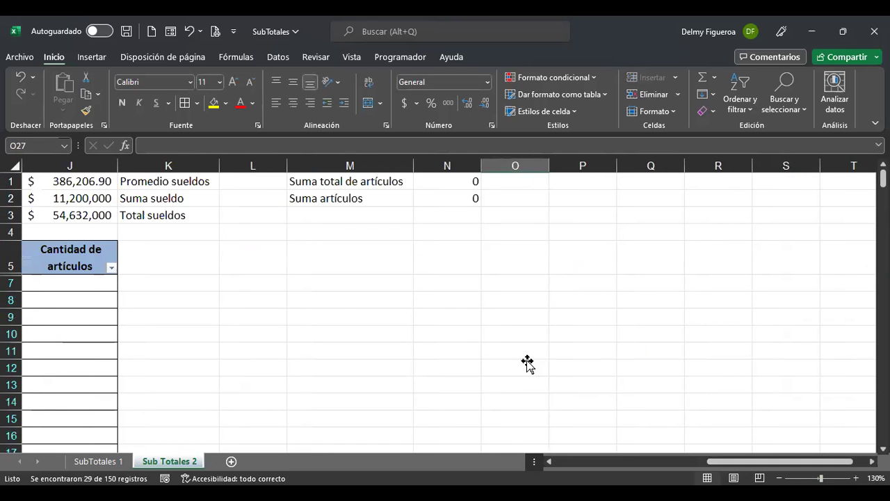
click(447, 186)
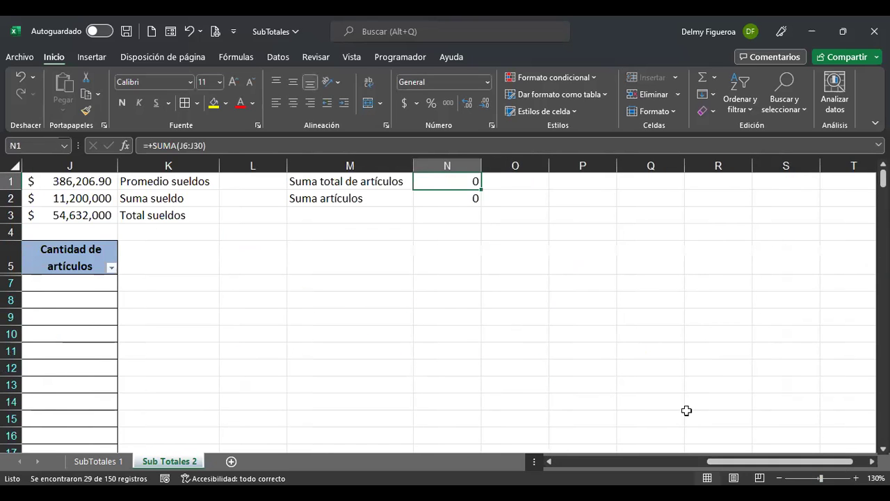
Step: Look through the filtered Departamento, Cargo and Sueldo data down to the last record, and return to the sheet's start
key(Left)
key(Left)
key(Left)
key(Left)
key(Left)
key(Left)
key(Left)
key(Left)
key(Left)
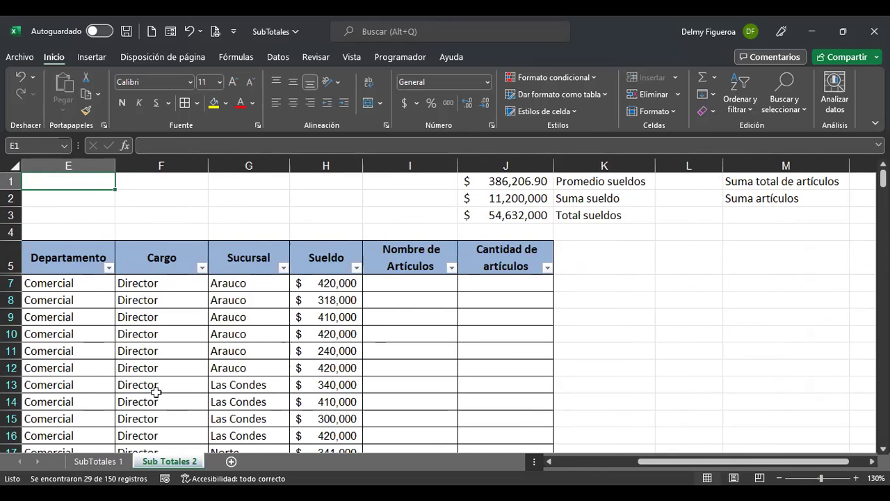
key(Down)
key(Down)
key(Down)
key(Down)
key(Down)
key(Down)
key(Down)
key(Down)
key(Down)
key(Down)
key(Down)
key(Down)
key(Down)
key(Down)
key(Down)
key(Down)
key(Down)
key(Down)
key(Down)
key(Down)
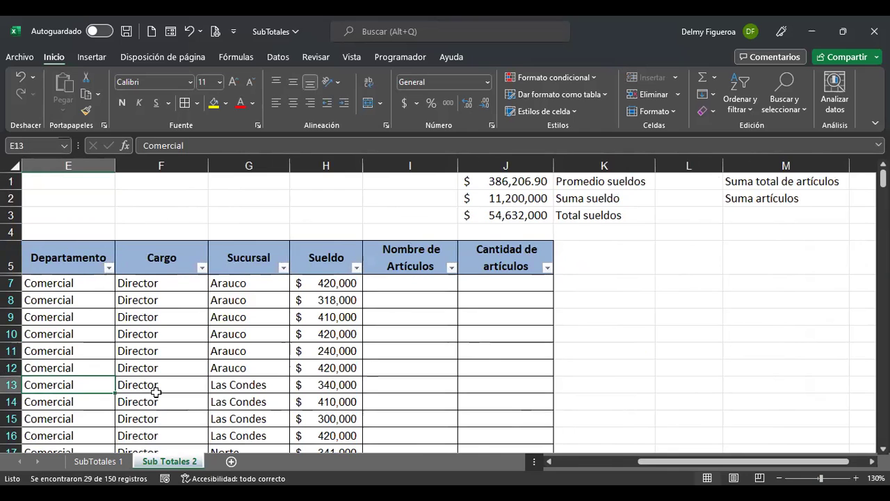
key(Down)
key(Down)
key(Down)
key(ctrl+Down)
key(ctrl+Home)
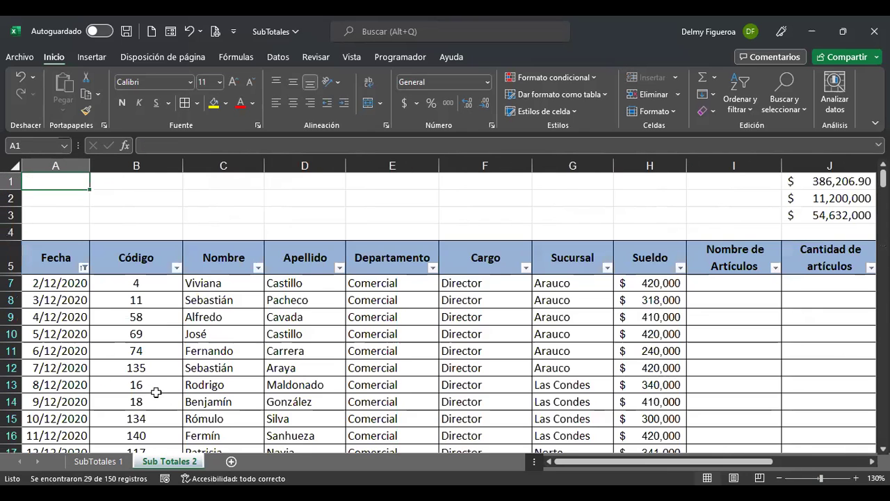
Step: Replace the Fecha filter with one showing only dates after 31/12/2020
click(84, 267)
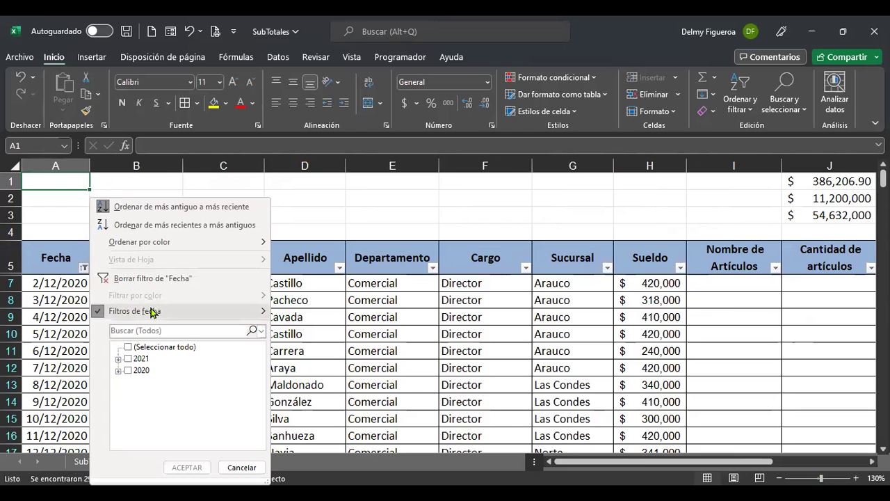
click(152, 312)
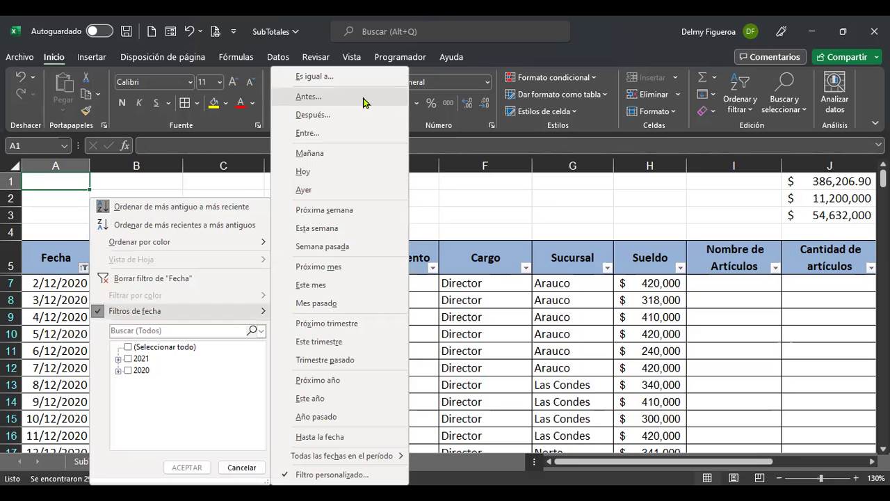
click(357, 115)
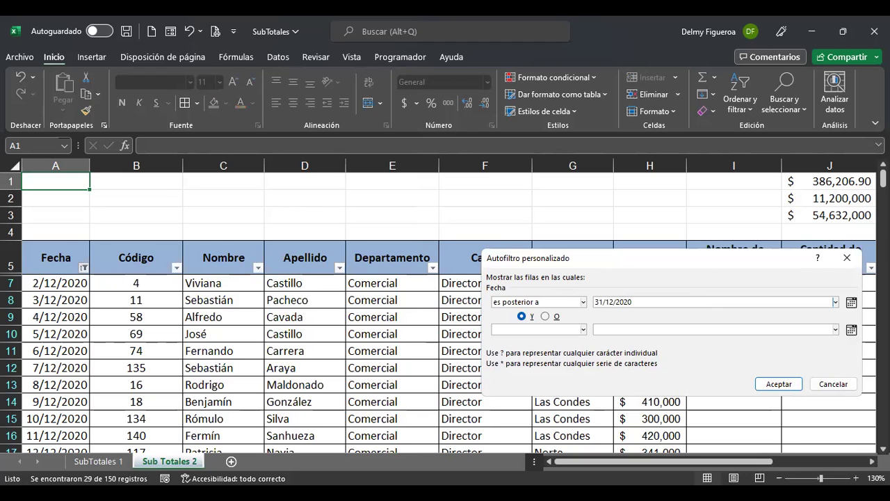
click(783, 383)
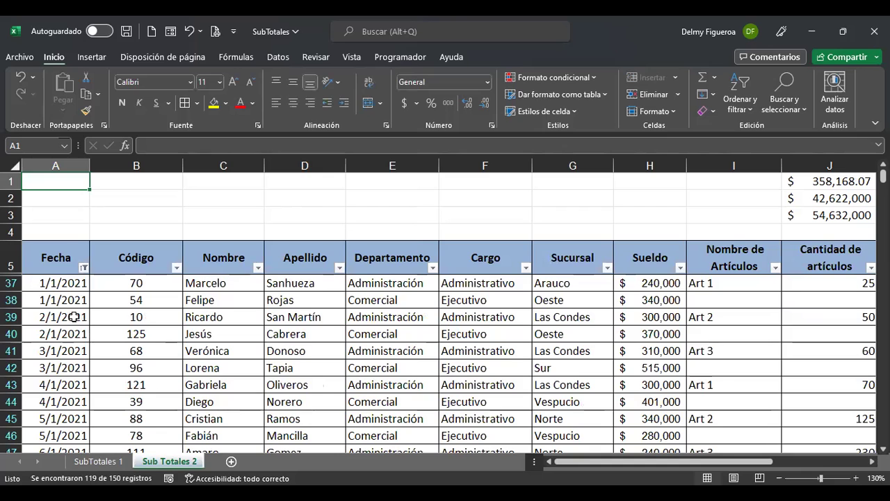
Step: Compare the filtered article quantities with the SUMA formula in N1 and the SUBTOTALES formula in N2
click(823, 461)
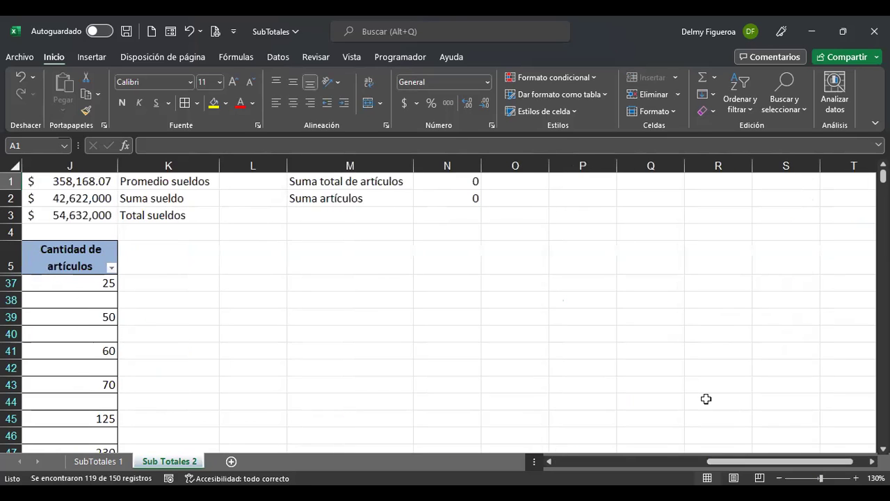
click(73, 285)
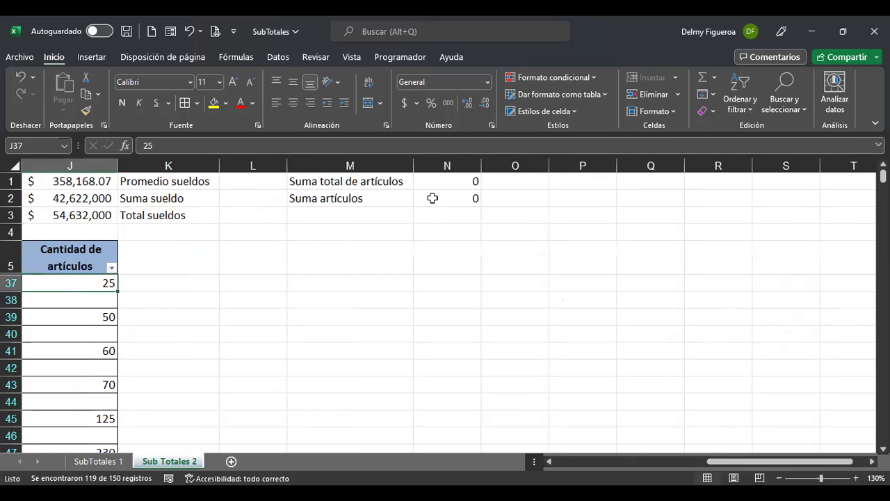
click(471, 181)
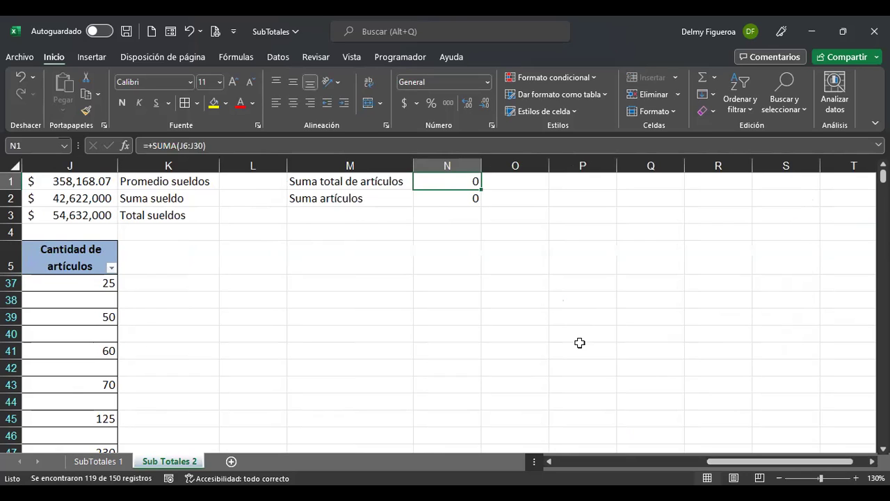
key(Left)
key(Left)
key(Left)
key(Left)
key(Left)
key(Left)
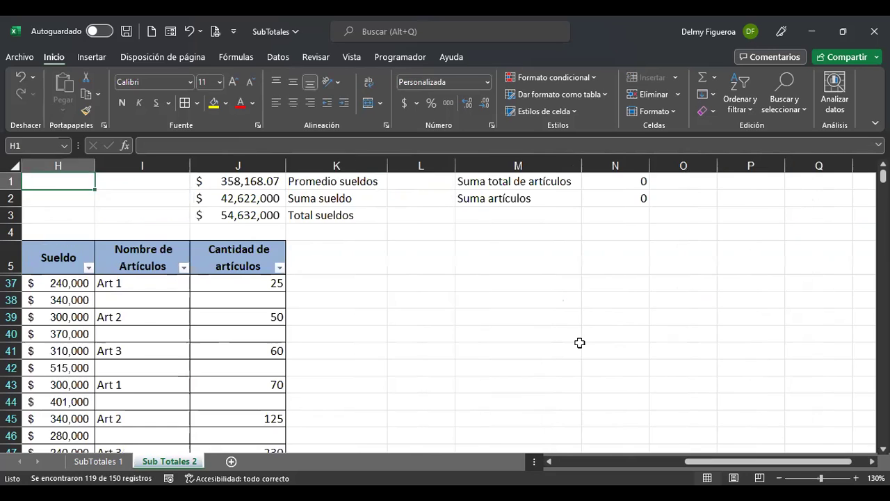
key(Down)
key(Down)
key(Down)
key(Down)
key(Down)
key(Down)
key(Right)
key(Right)
key(Right)
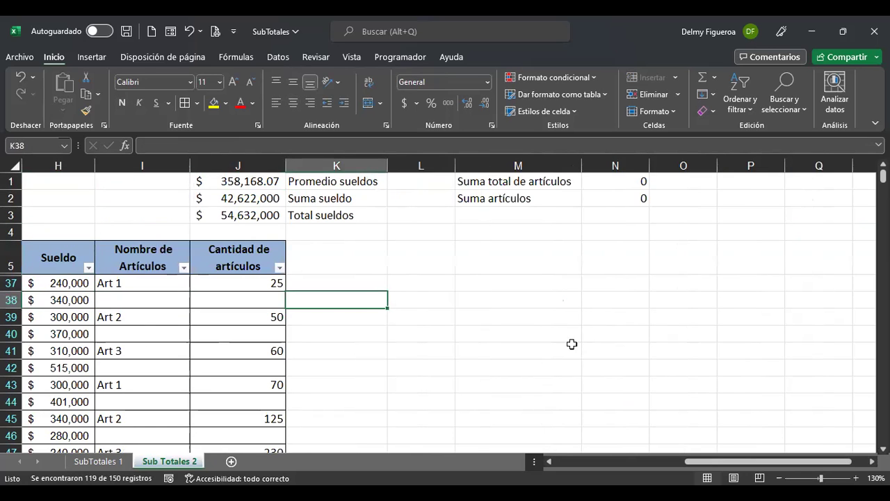
click(611, 200)
key(F2)
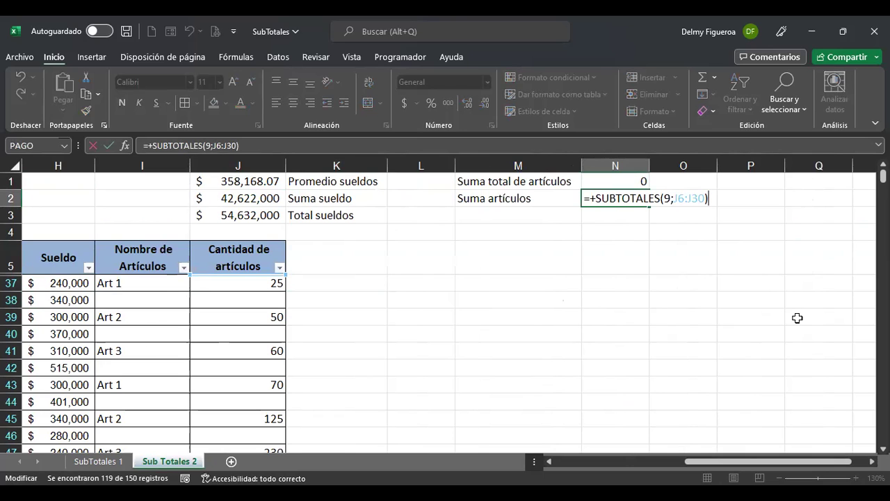
key(Return)
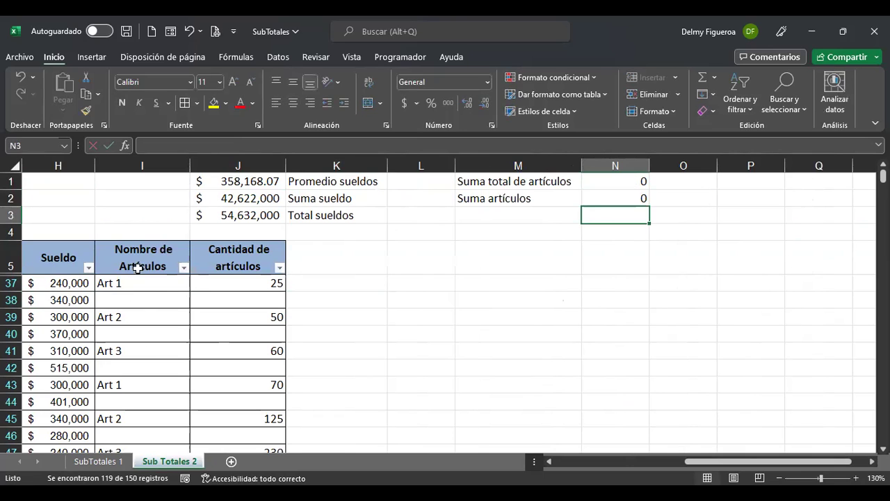
Step: Review the article names and quantities of the 2021 records, and inspect the Promedio sueldos formula in J1
click(163, 233)
key(Home)
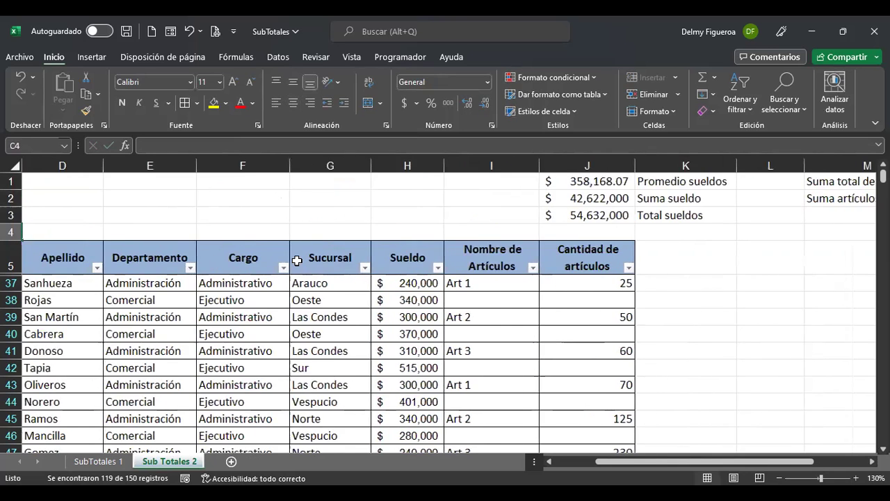
key(Up)
key(Up)
key(Up)
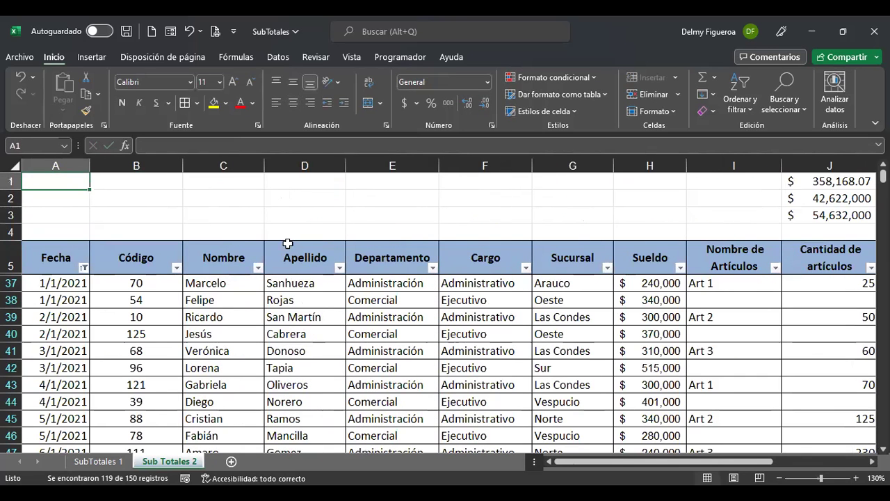
click(752, 284)
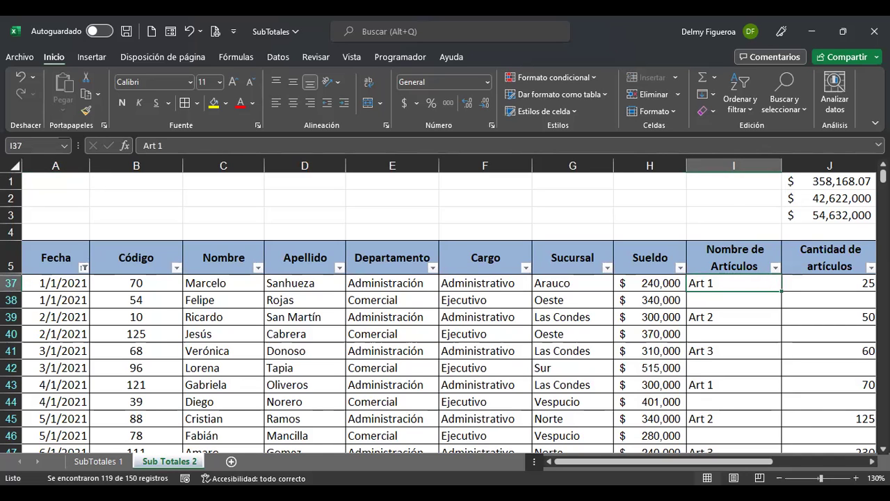
key(Right)
key(Right)
key(Right)
key(Left)
key(Left)
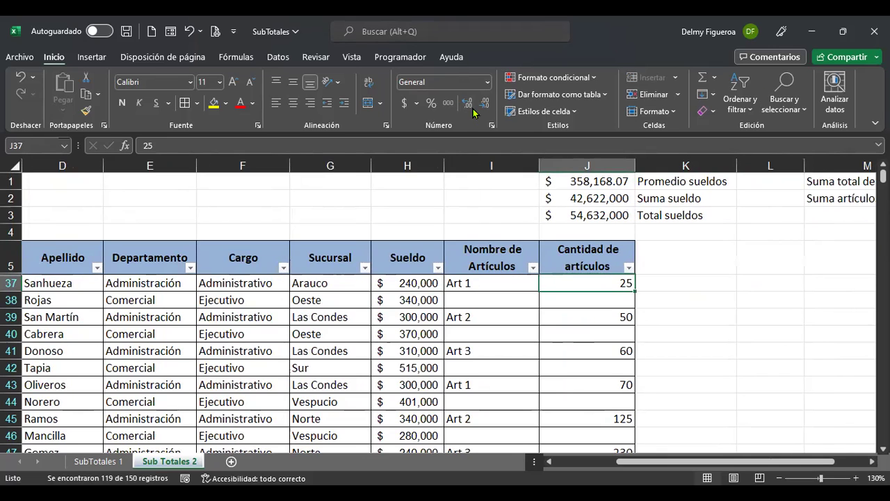
click(670, 281)
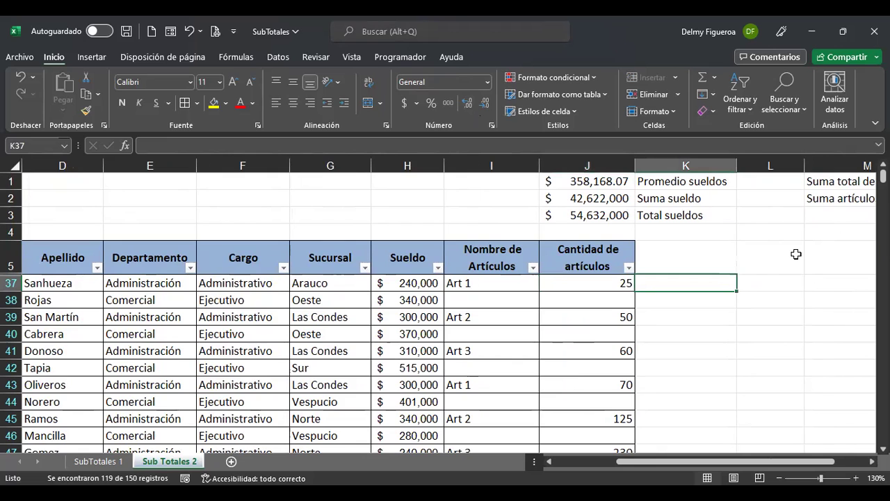
key(Right)
key(Right)
key(Right)
key(Right)
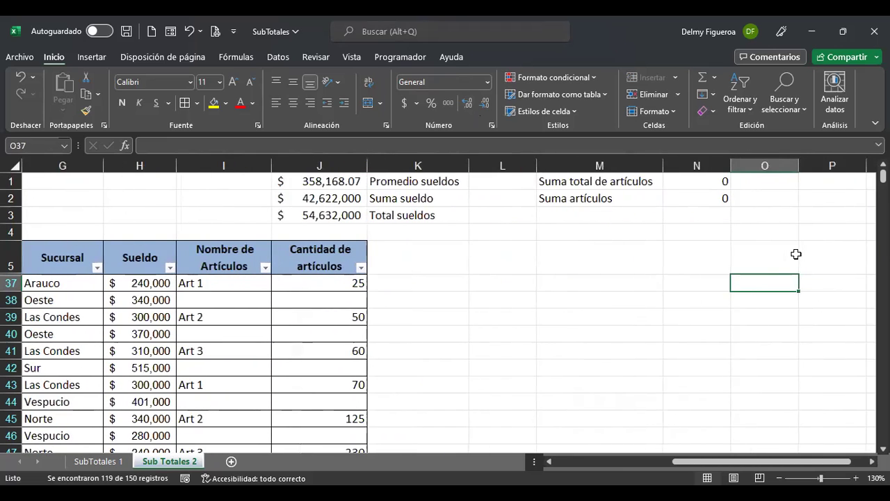
click(327, 182)
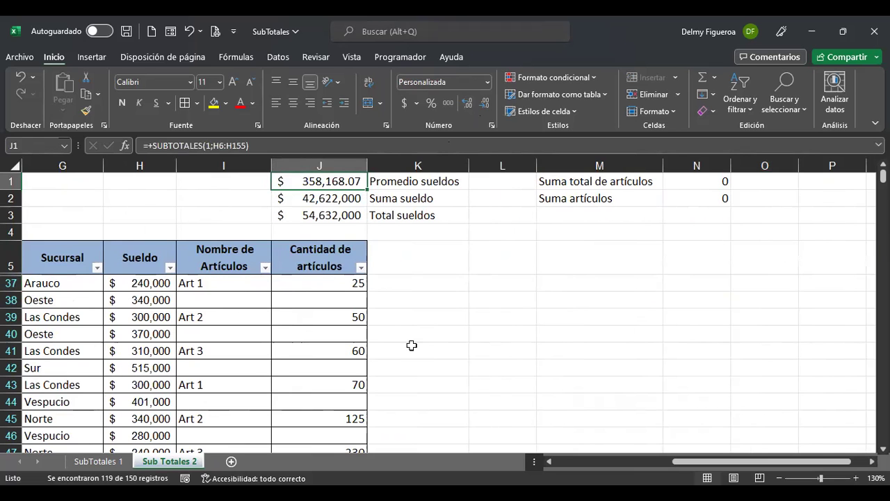
Step: Hide columns C through F, from Nombre to Cargo, in the Sub Totales 2 table
key(ctrl+Home)
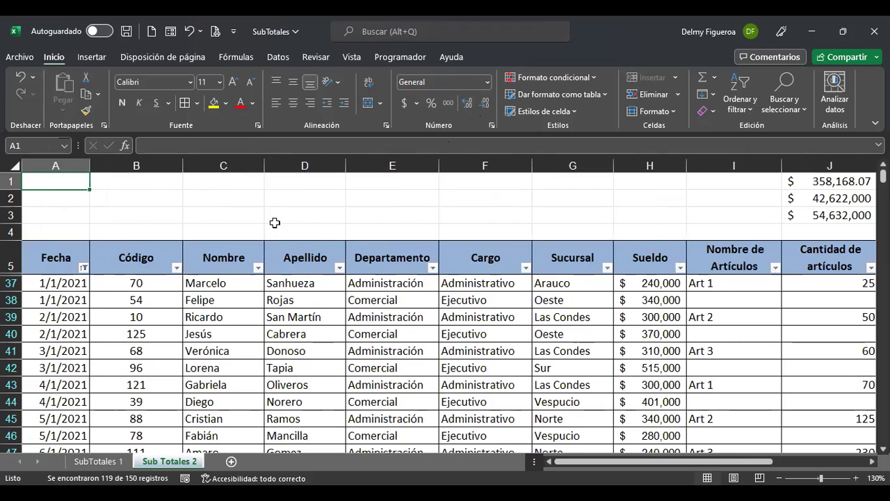
click(238, 164)
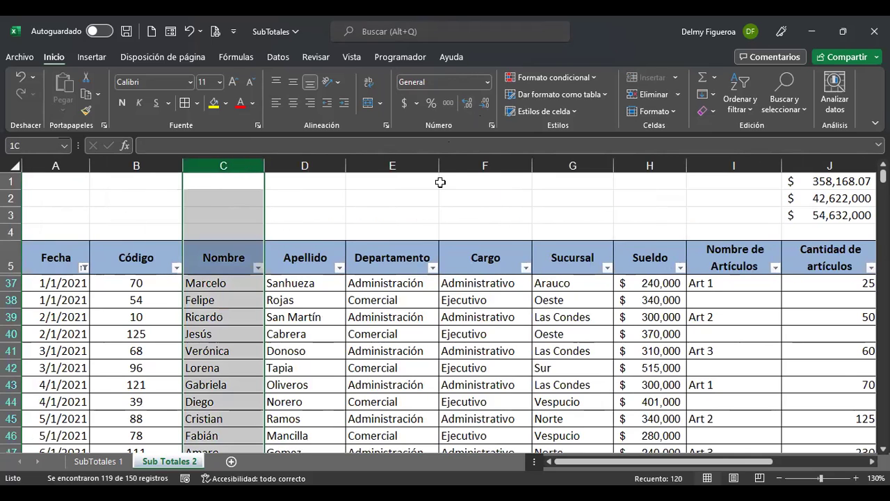
shift+click(456, 166)
right_click(456, 167)
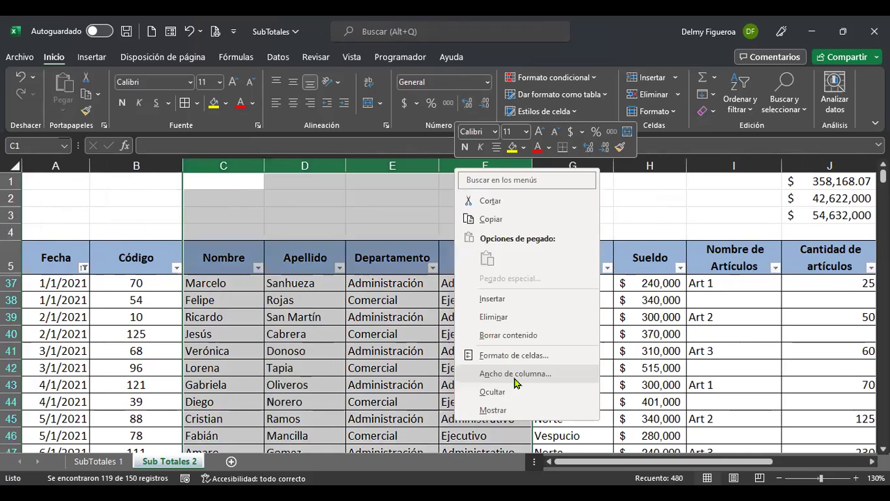
click(492, 392)
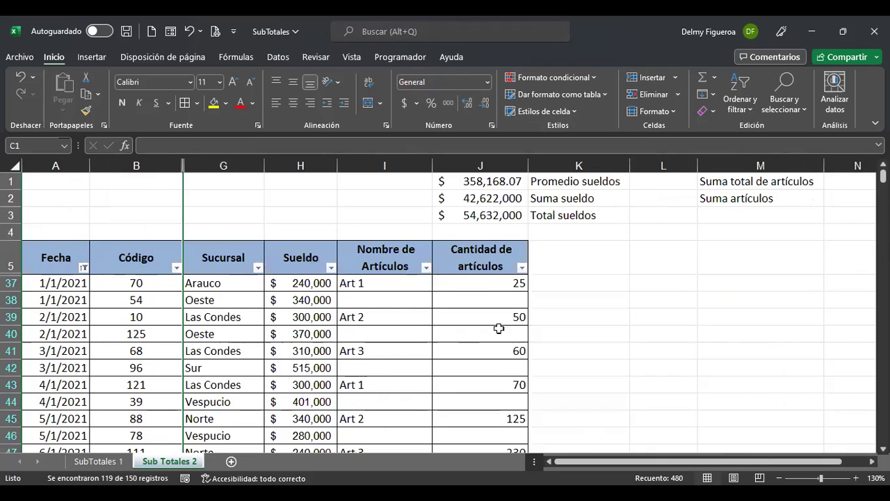
Step: Clear the filter on the Fecha column and look through the complete list of records
click(83, 269)
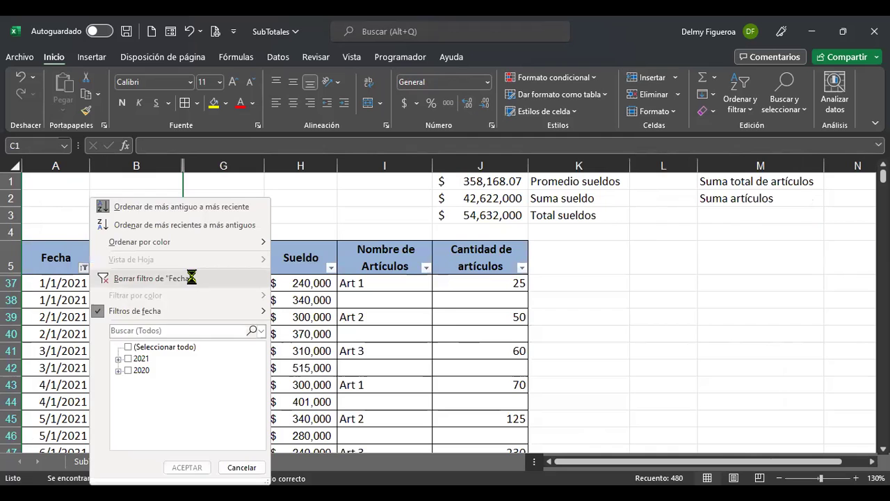
click(415, 304)
scroll(542, 401, down, 10)
scroll(542, 401, down, 19)
scroll(544, 399, down, 15)
scroll(543, 399, up, 20)
scroll(542, 398, up, 17)
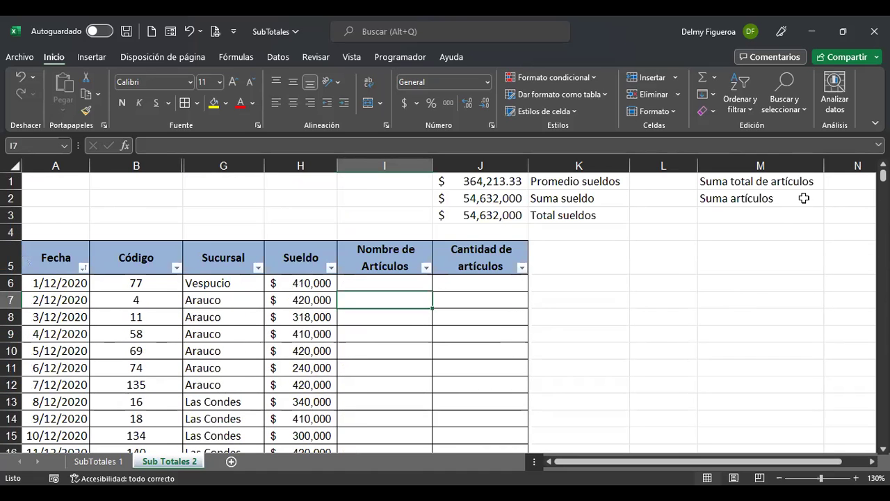
Step: Inspect the article formulas in N2 and N1 and the first cell under Nombre de Artículos
click(847, 198)
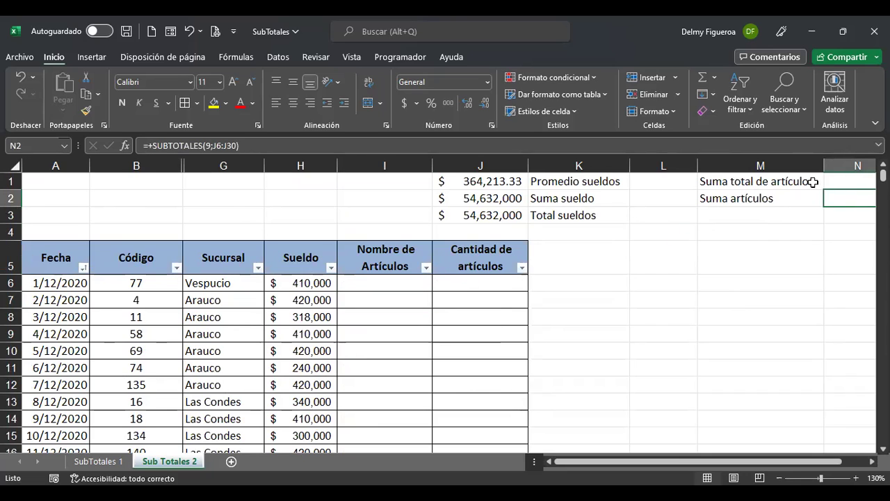
click(845, 180)
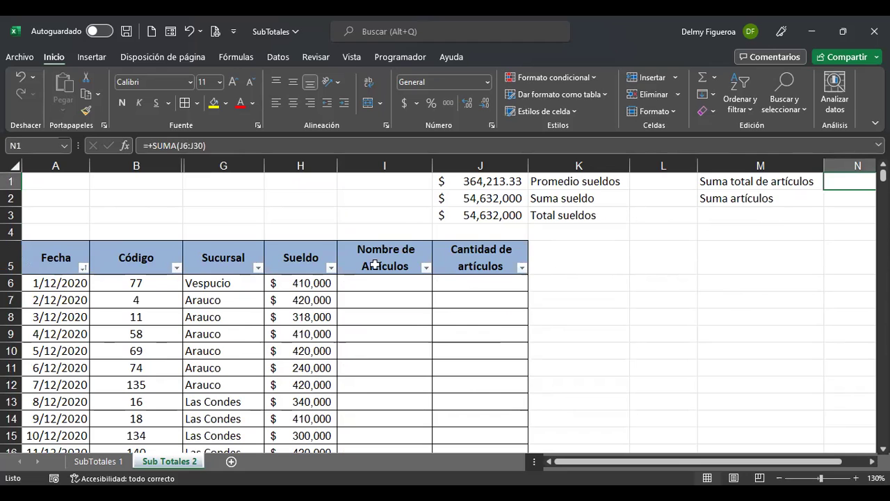
click(375, 283)
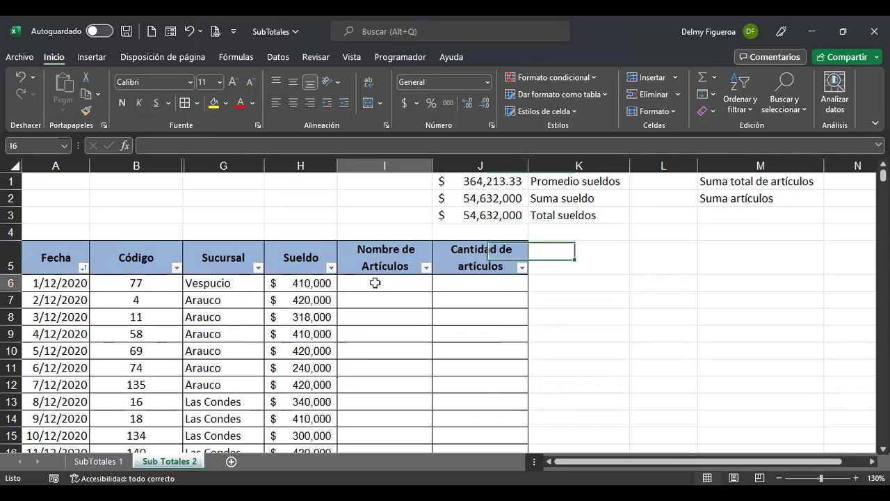
click(751, 182)
click(826, 186)
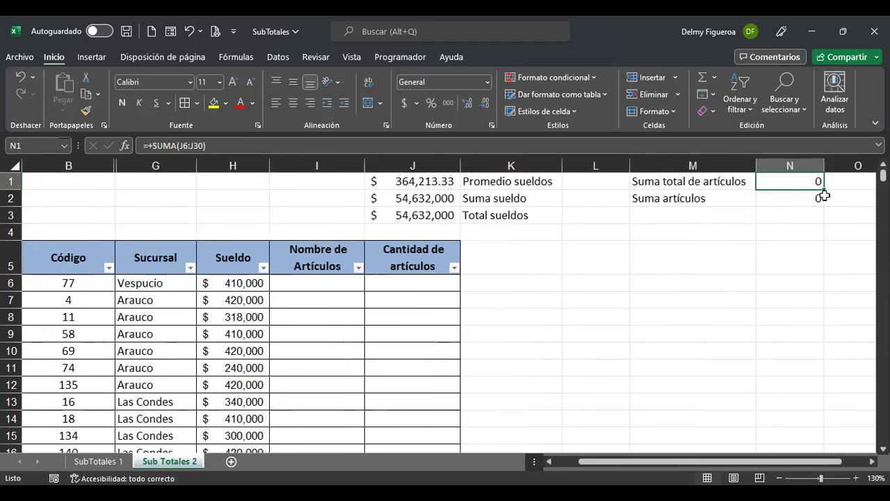
key(F2)
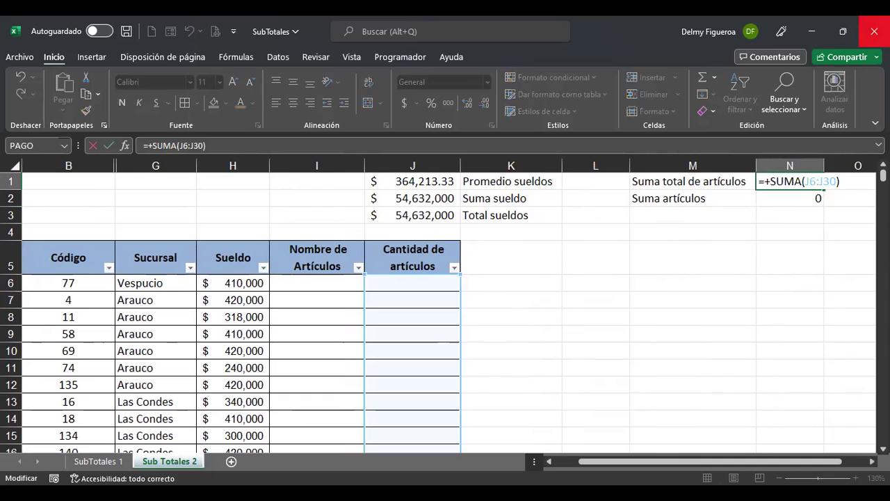
key(Left)
key(shift+Left)
key(shift+Left)
key(shift+Left)
key(shift+Left)
key(shift+Left)
key(shift+Left)
key(shift+Left)
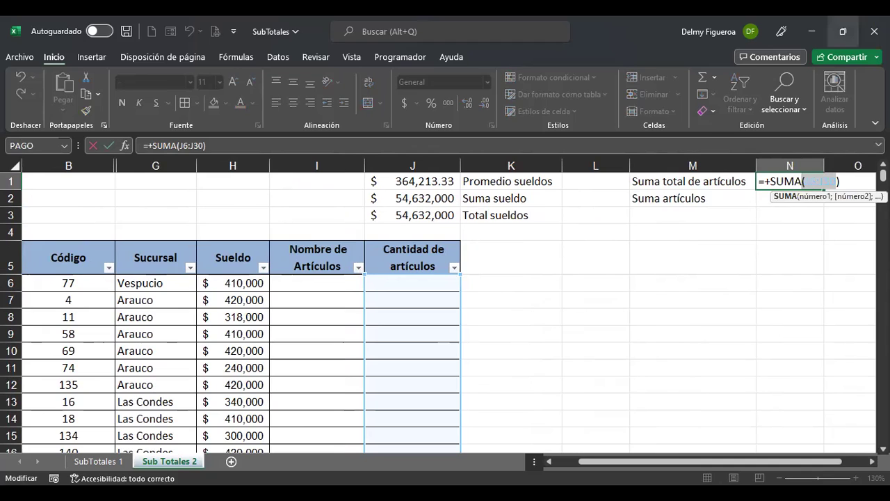
key(Delete)
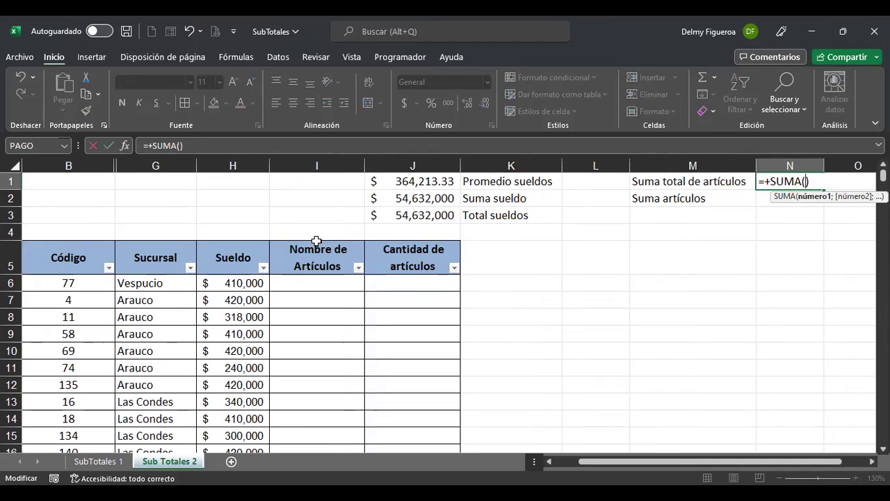
click(414, 285)
key(ctrl+shift+Down)
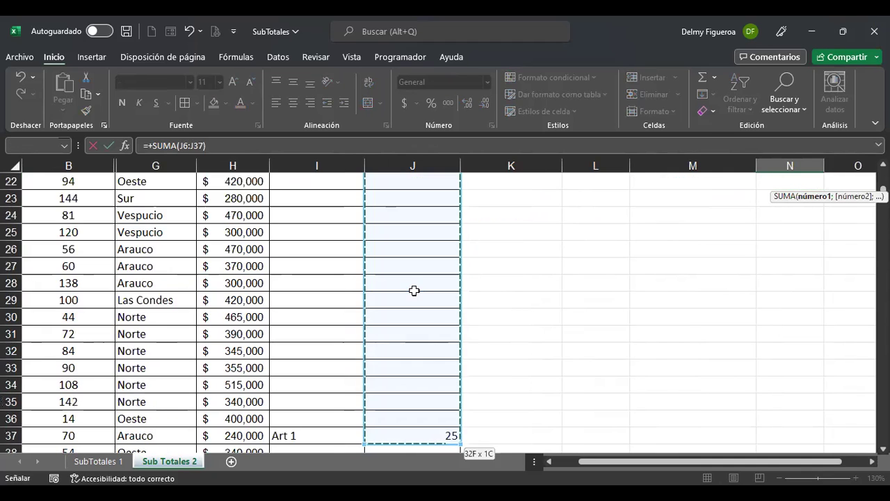
key(ctrl+shift+Down)
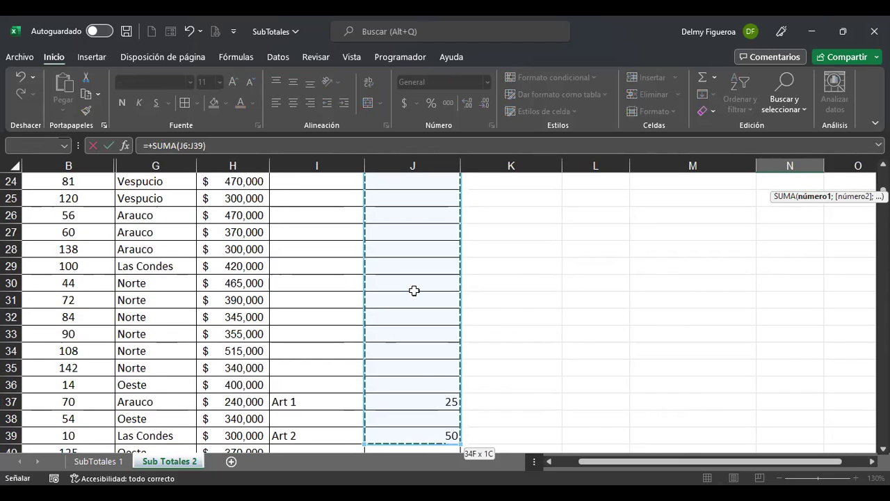
key(Escape)
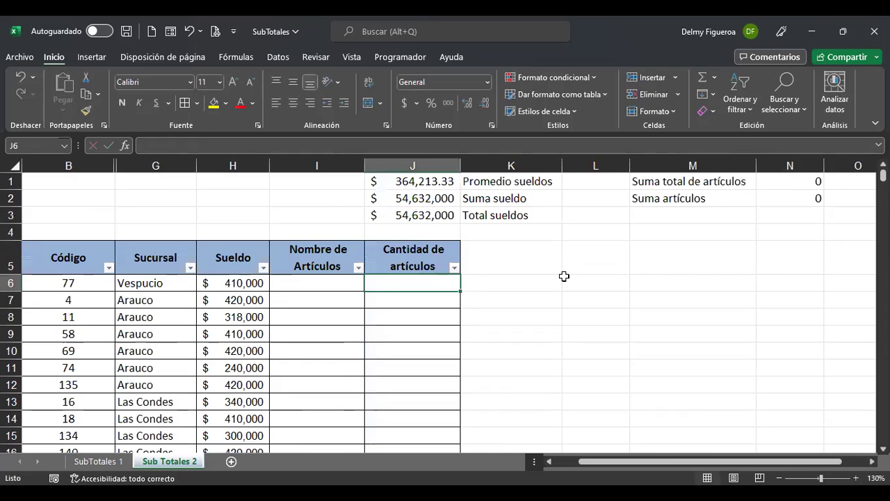
Step: Examine the Cantidad de artículos column down to the table's last record, and return to the sheet's start
key(ctrl+shift+Down)
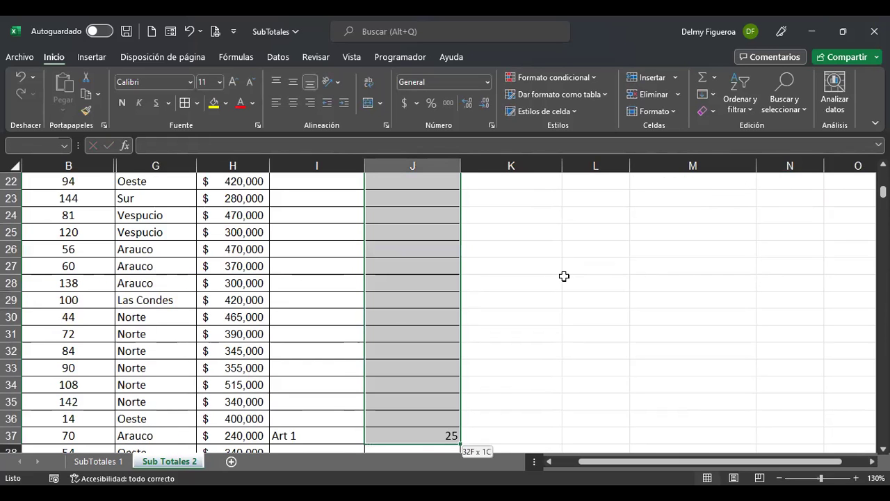
key(ctrl+Down)
key(ctrl+Down)
key(ctrl+Down)
key(ctrl+Down)
key(ctrl+Down)
key(ctrl+Down)
key(ctrl+Down)
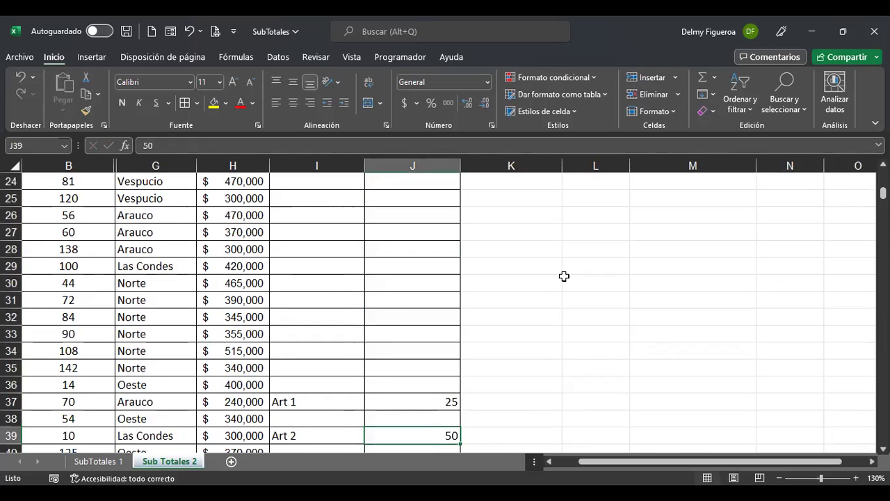
scroll(551, 326, down, 5)
scroll(449, 368, down, 3)
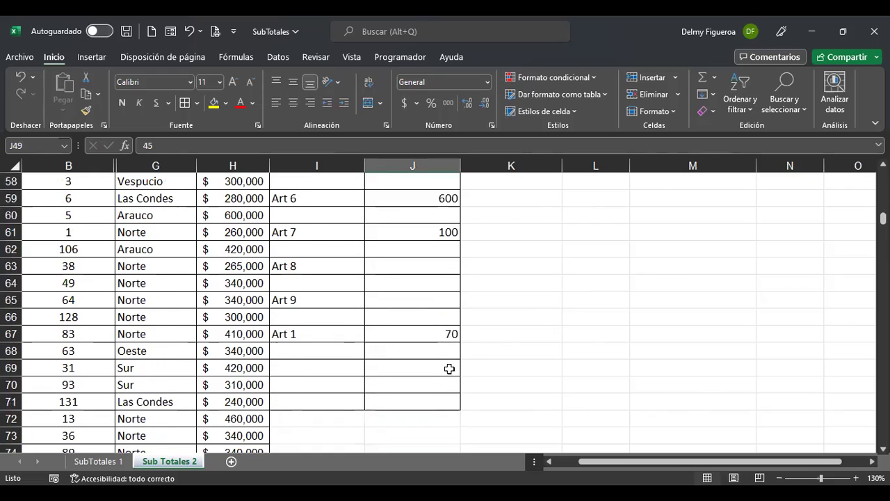
scroll(400, 389, down, 17)
scroll(382, 388, down, 16)
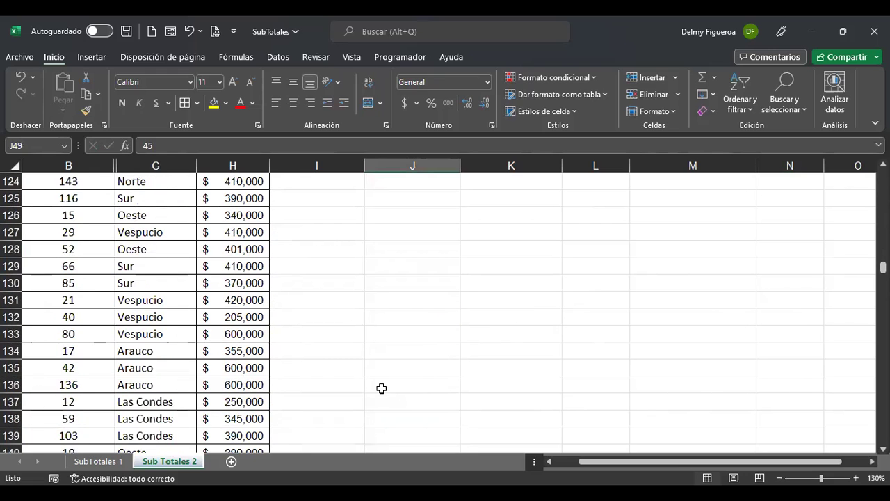
scroll(382, 387, up, 2)
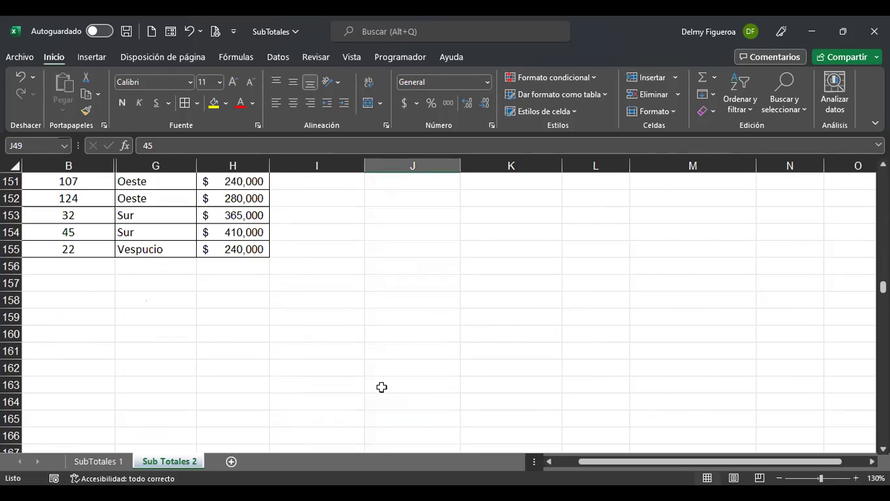
key(ctrl+Home)
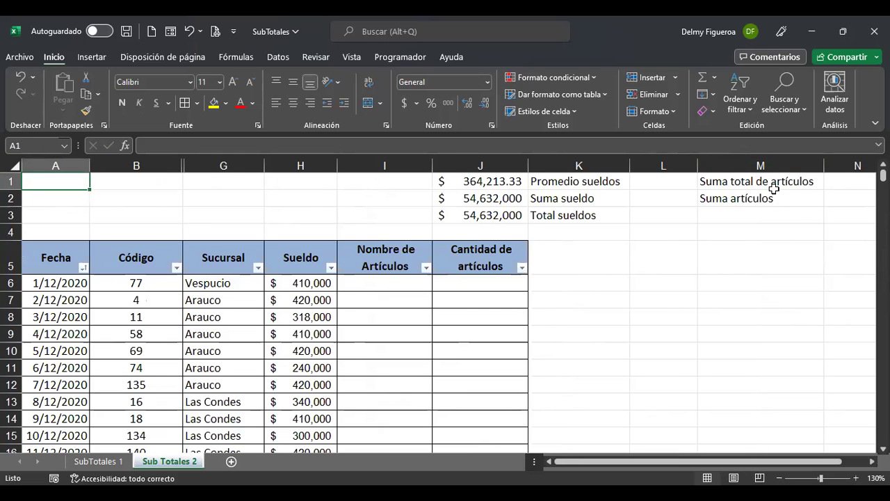
Step: Extend the SUMA range in N1 to J155, making the formula =+SUMA(J6:J155)
click(843, 183)
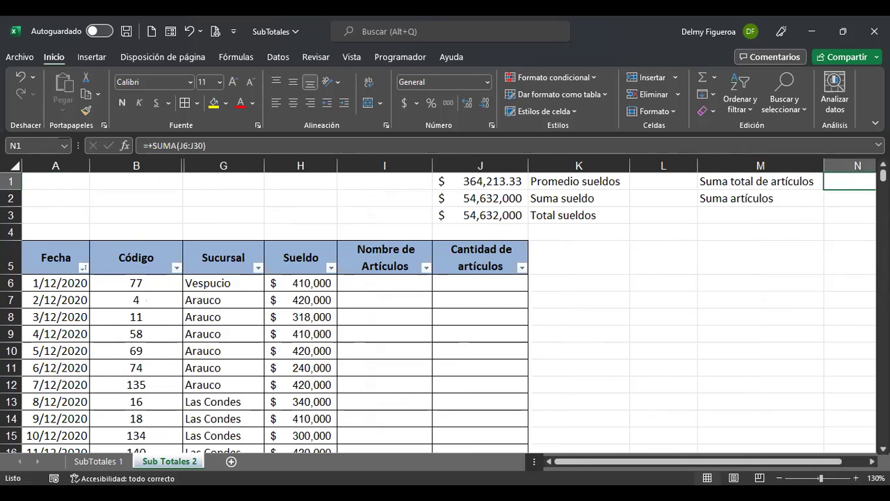
key(F2)
key(Left)
key(shift+Left)
key(shift+Left)
key(shift+Left)
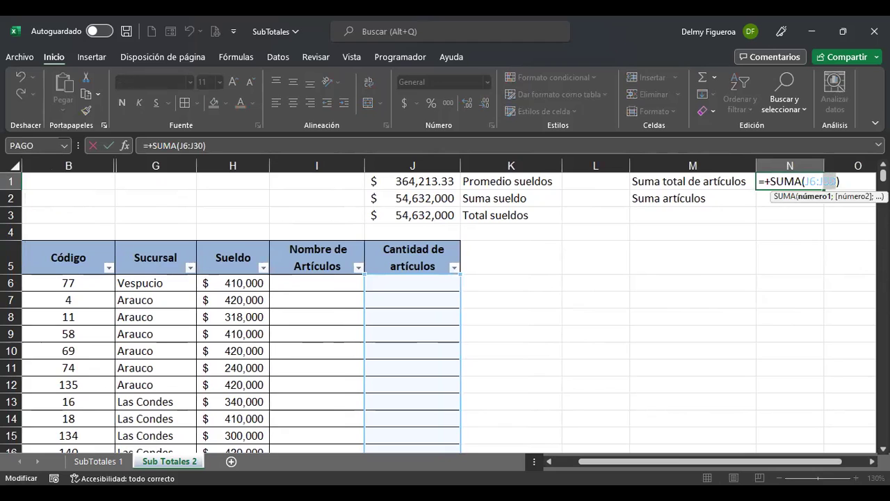
text(J155)
key(Return)
Step: Extend the SUBTOTALES range in N2 to J155, making the formula =+SUBTOTALES(9;J6:J155)
key(F2)
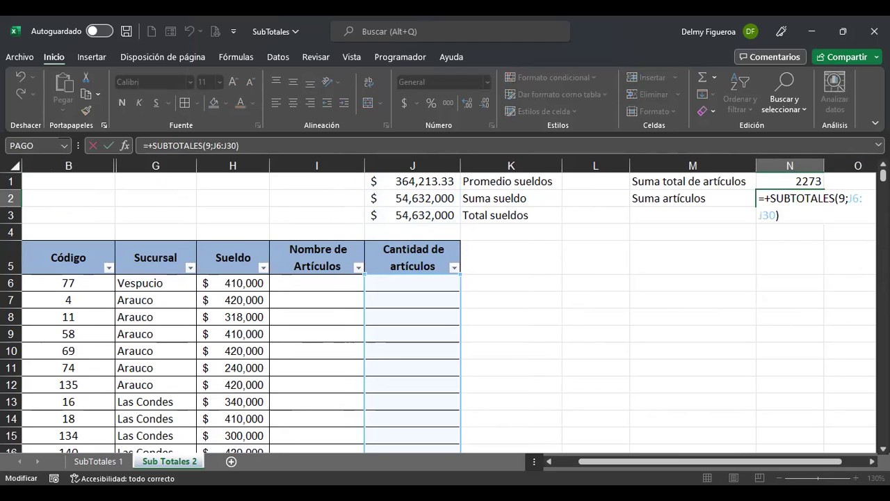
key(Left)
key(shift+Left)
key(shift+Left)
key(shift+Left)
text(J155)
key(ctrl+Return)
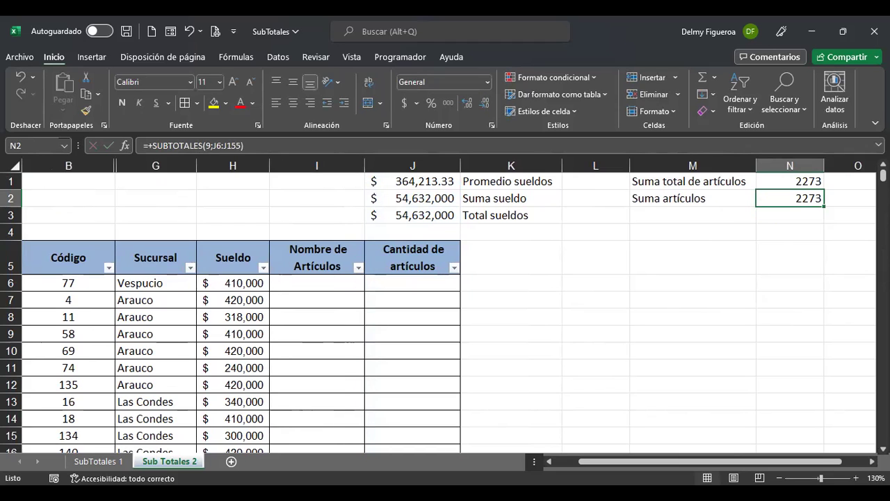
Step: Filter the Fecha column to show only dates after 31/12/2020
key(ctrl+Home)
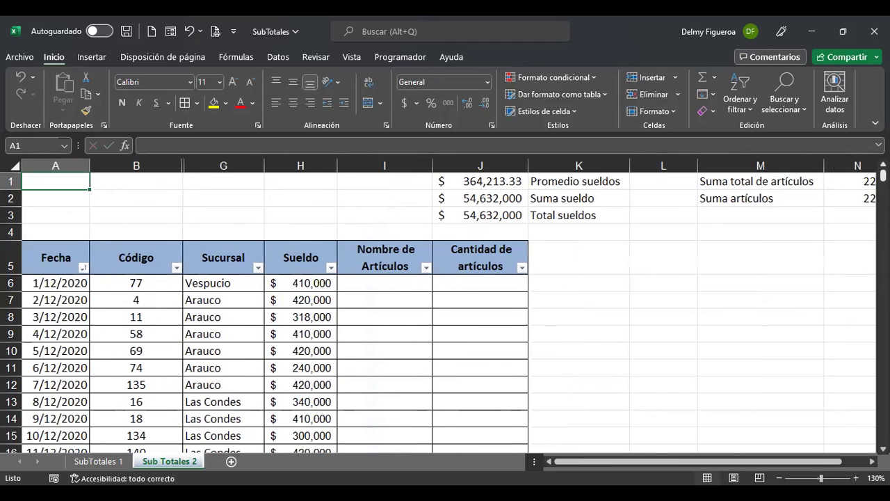
click(84, 267)
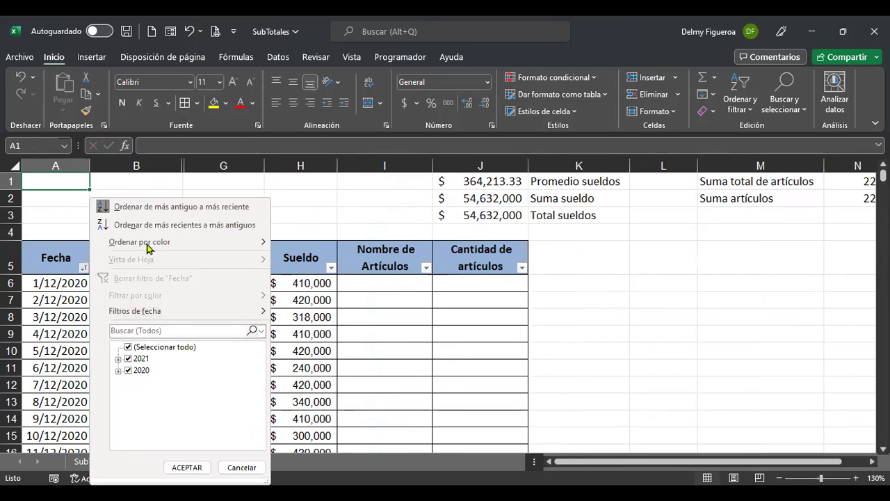
mouse_move(204, 314)
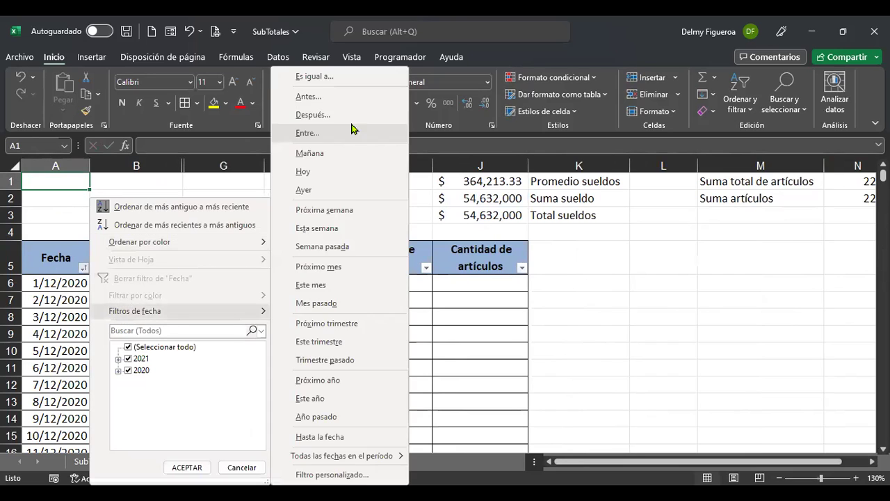
click(350, 123)
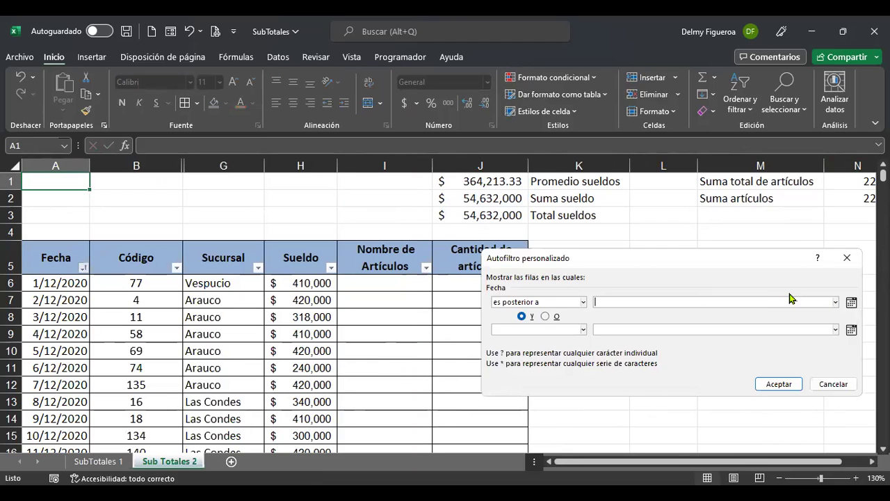
text(31)
click(789, 384)
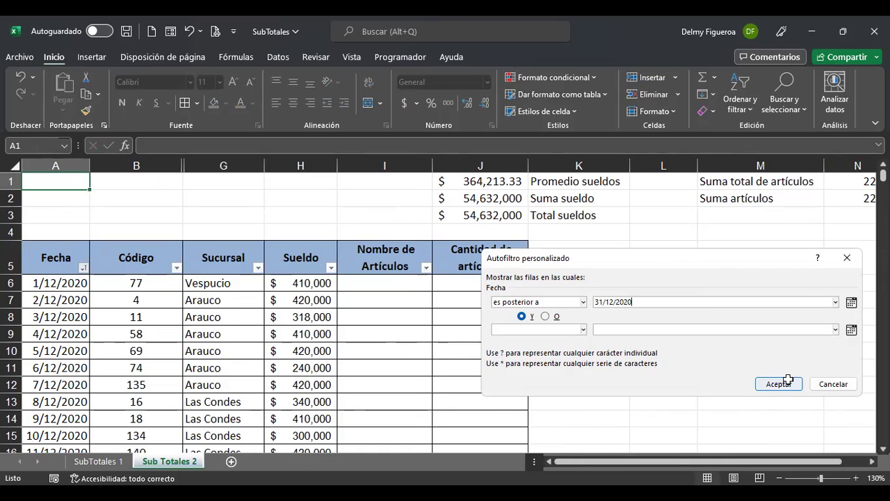
Step: Compare the SUMA result in N1 with the SUBTOTALES result in N2 for the filtered article quantities
click(846, 182)
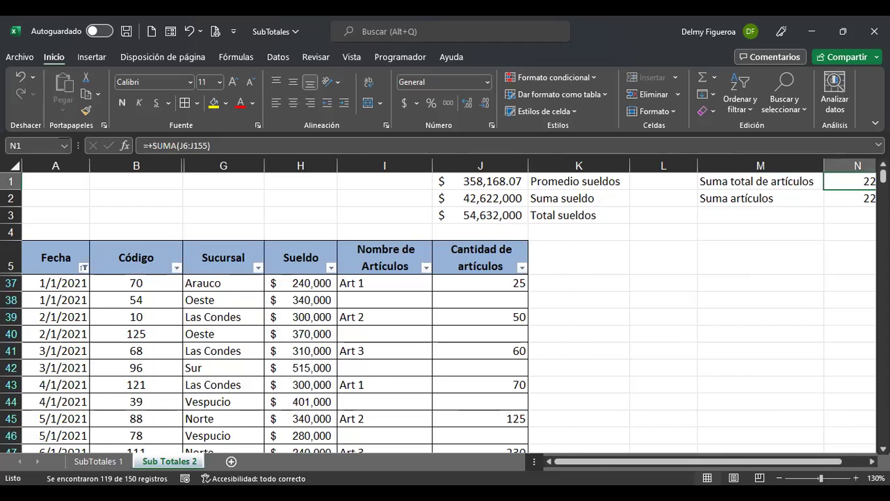
scroll(445, 313, right, 3)
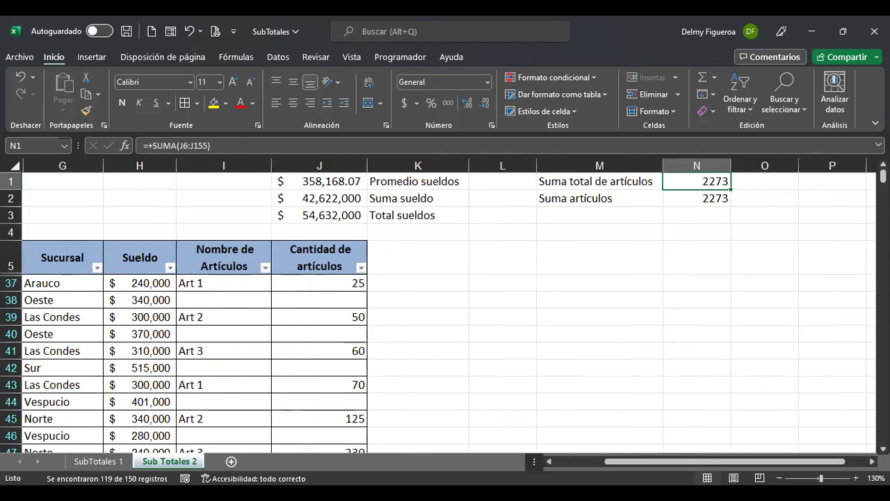
click(600, 181)
click(765, 181)
click(696, 181)
click(696, 199)
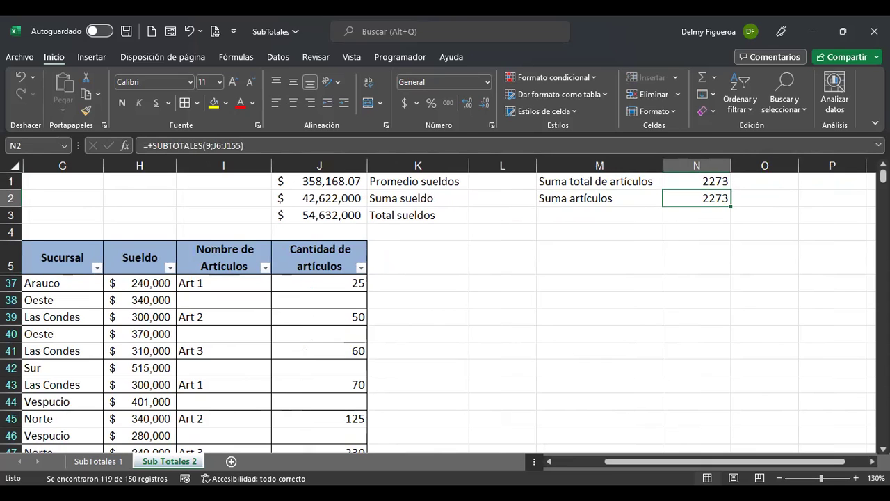
click(696, 180)
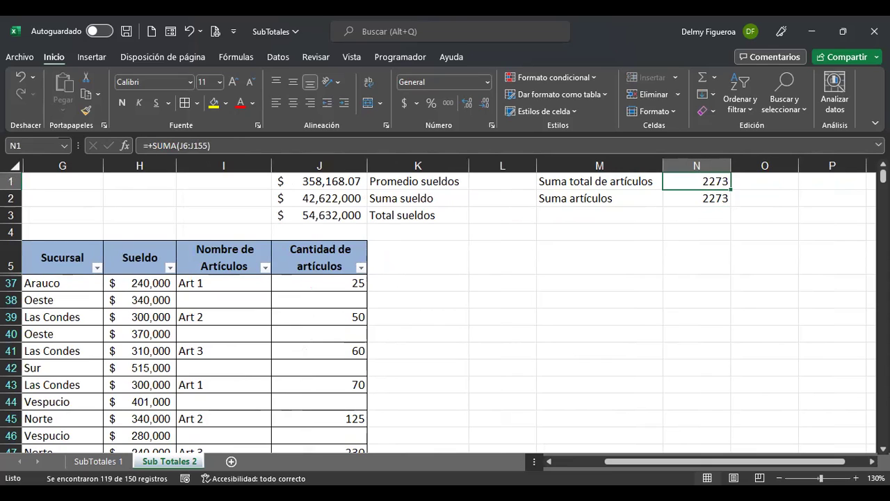
Step: Re-pick function 9 - SUMA as the function number of the SUBTOTALES formula in N2, keeping the range J6:J155
click(697, 198)
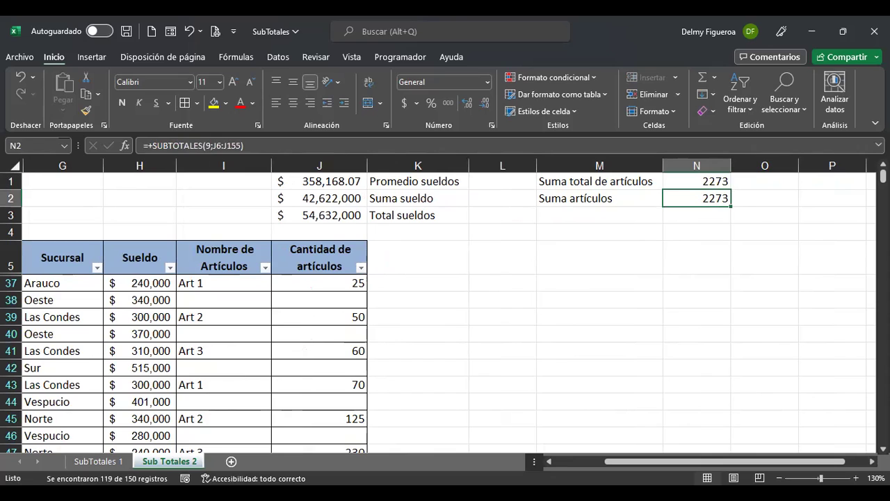
key(F2)
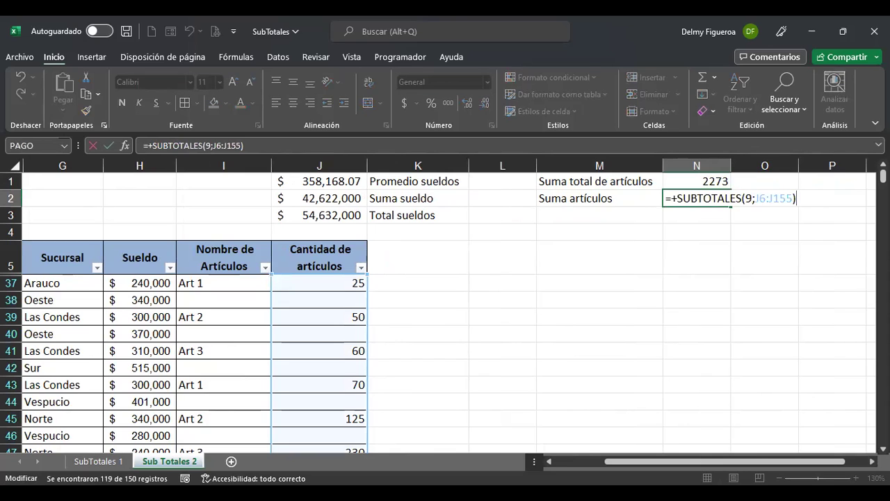
click(752, 200)
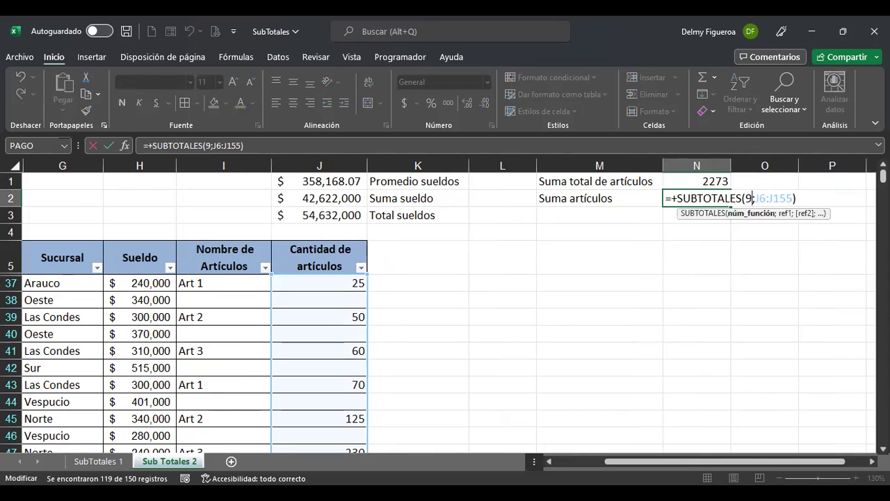
key(BackSpace)
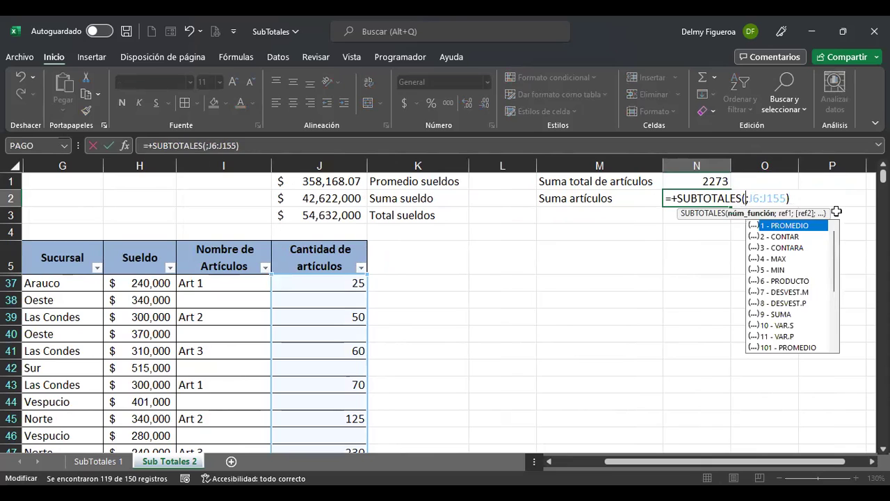
click(776, 313)
double_click(776, 313)
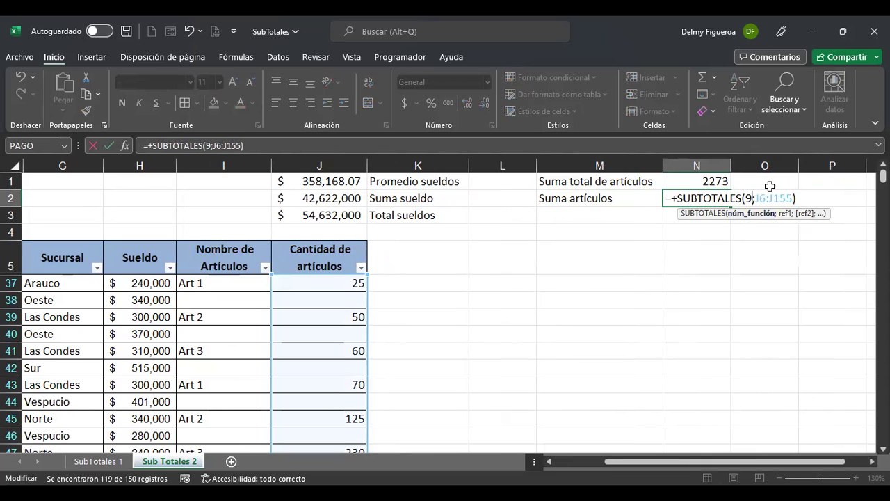
click(771, 187)
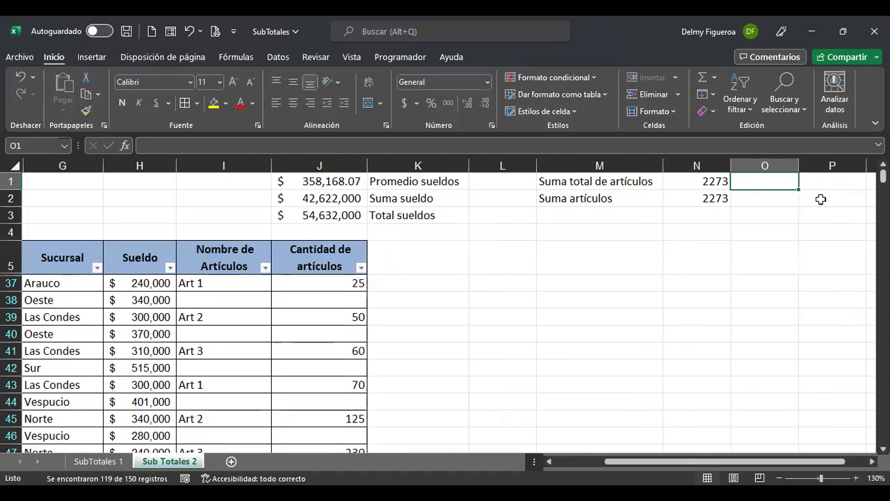
Step: Review the article quantities listed in the Cantidad de artículos column of the filtered table
key(ctrl+Home)
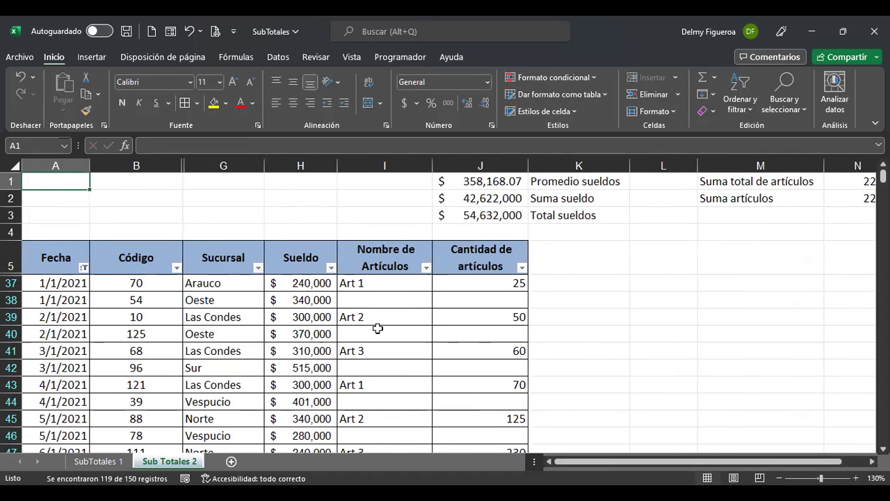
click(495, 281)
scroll(513, 355, down, 3)
scroll(513, 358, up, 3)
scroll(515, 362, down, 20)
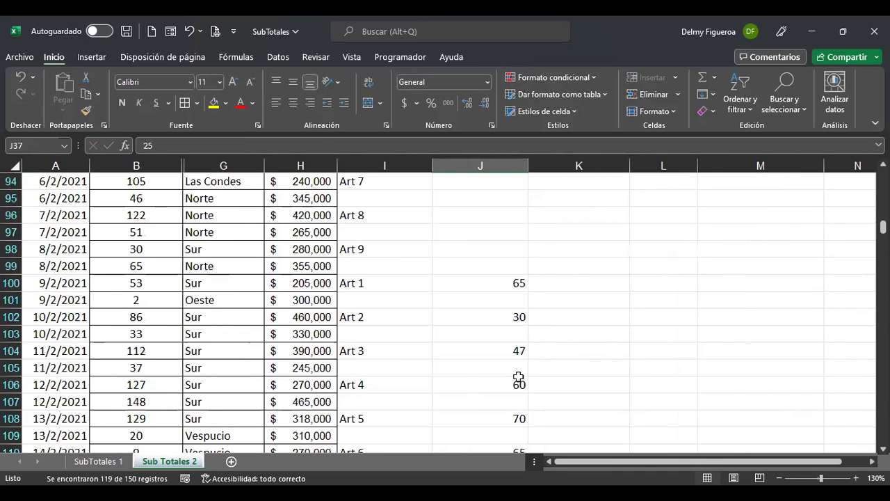
scroll(518, 377, down, 8)
scroll(518, 376, up, 20)
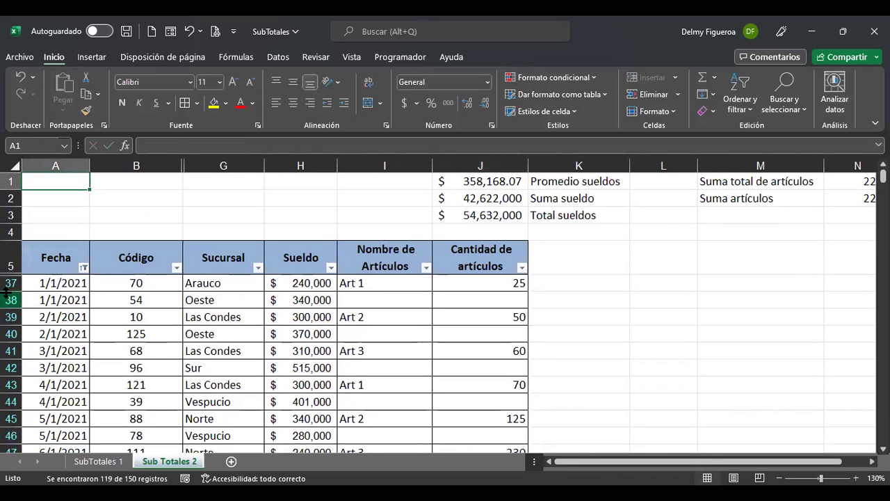
Step: Change the Fecha value of the first Arauco row, cell A37, to 1/1/2020
click(49, 283)
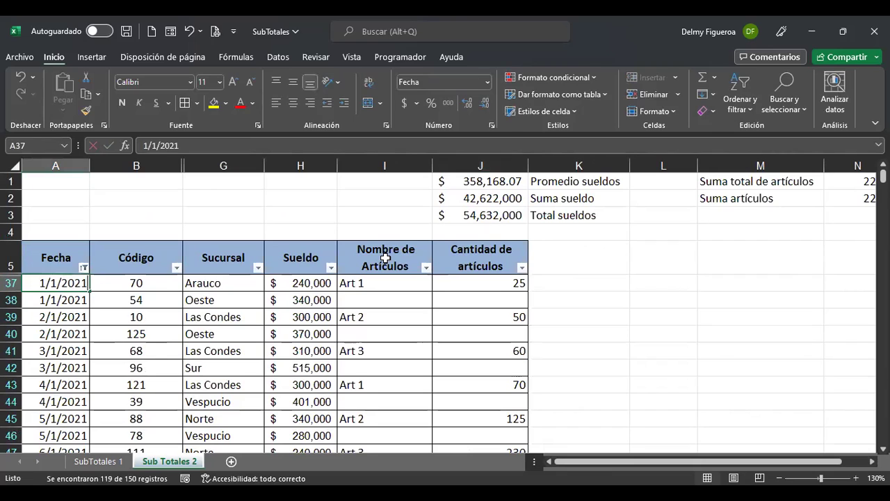
text(1/1/2020)
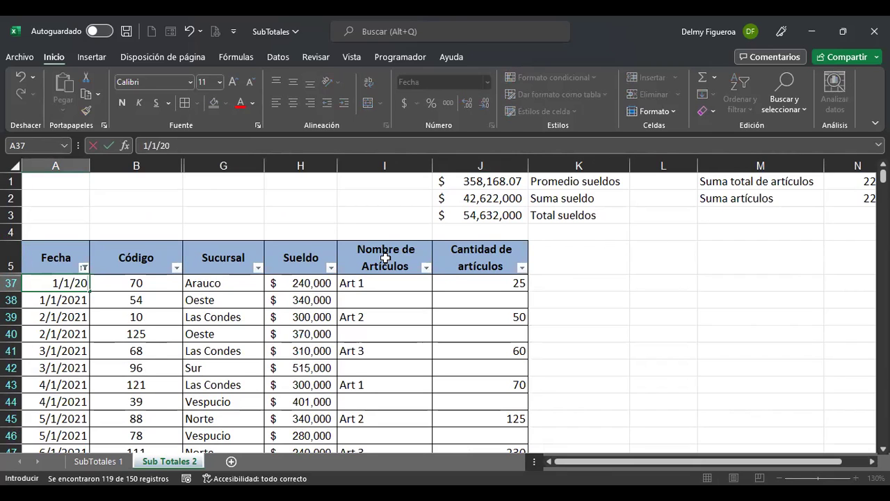
key(Return)
key(Up)
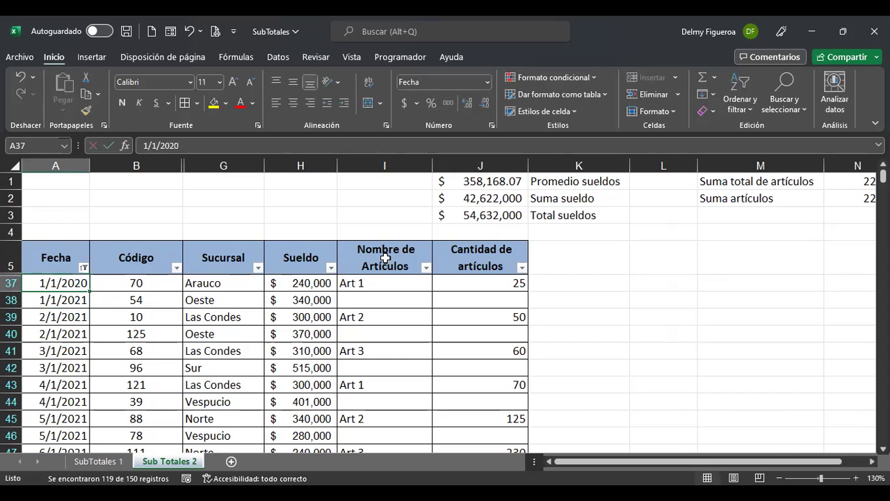
click(844, 200)
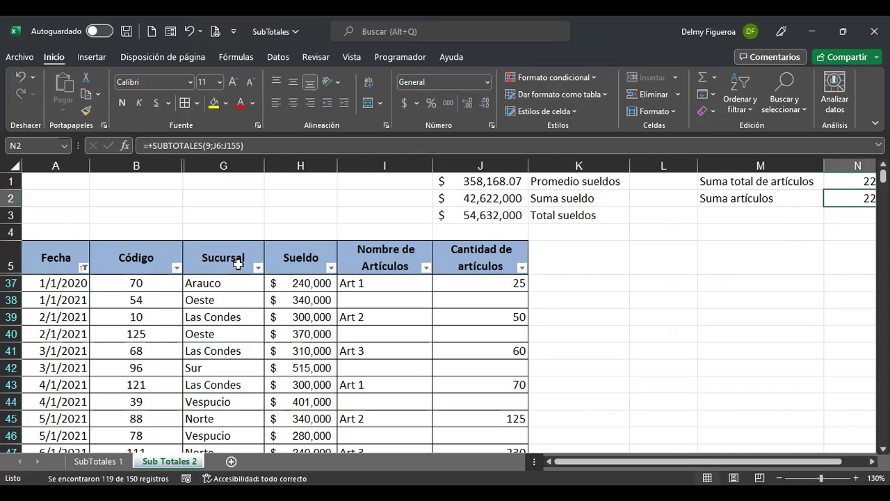
Step: Filter the Fecha column to show only dates before 01/01/2021
click(83, 267)
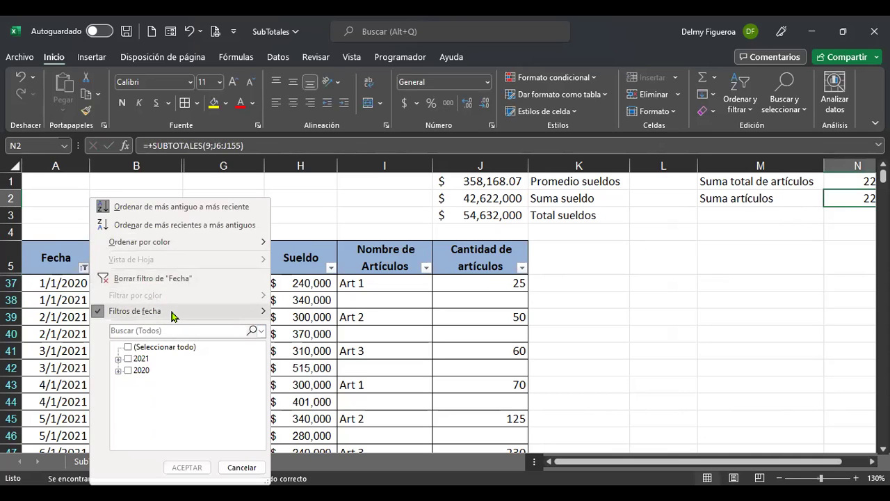
click(172, 317)
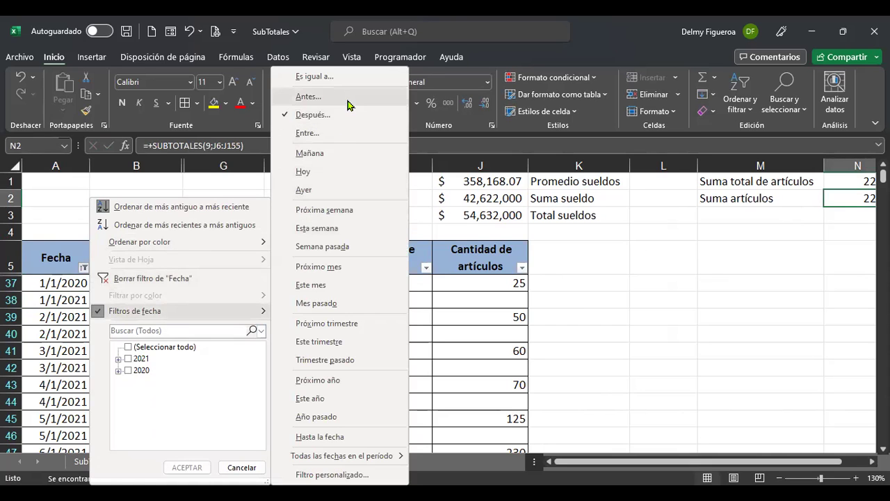
key(Return)
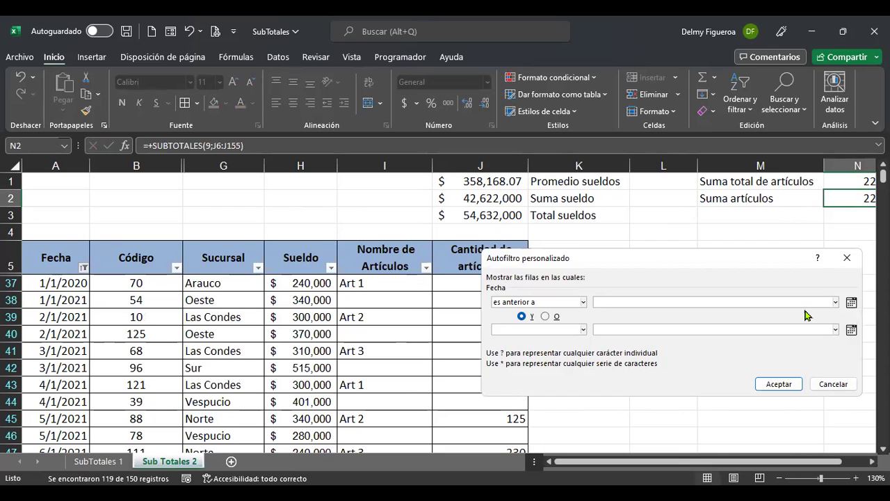
text(01/01/2021)
click(781, 384)
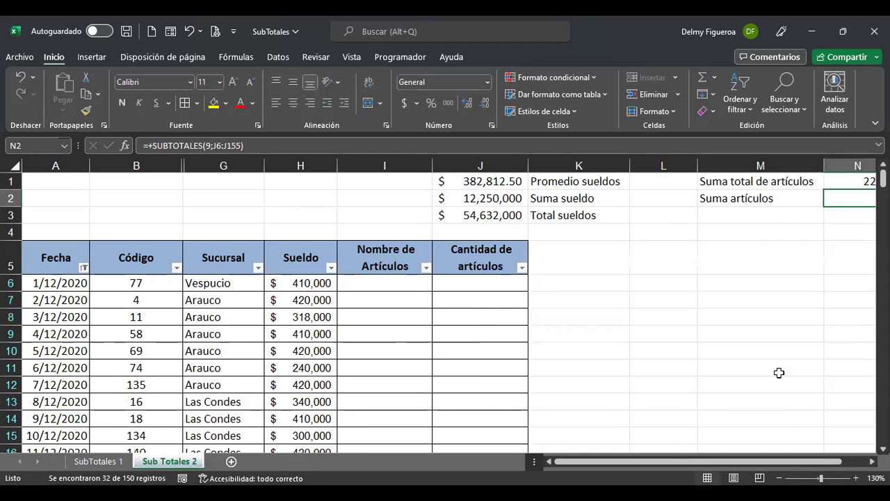
Step: Compare the SUMA total in N1 with the SUBTOTALES result in N2 under the new date filter
scroll(779, 373, right, 3)
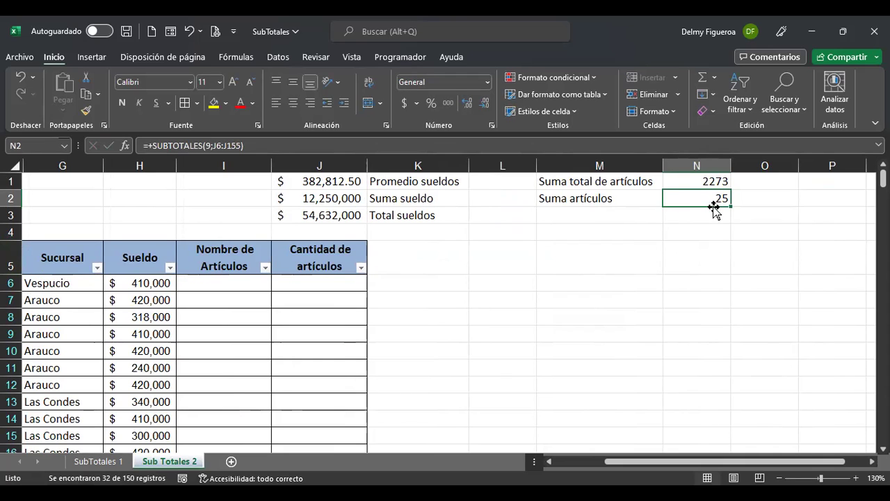
click(692, 183)
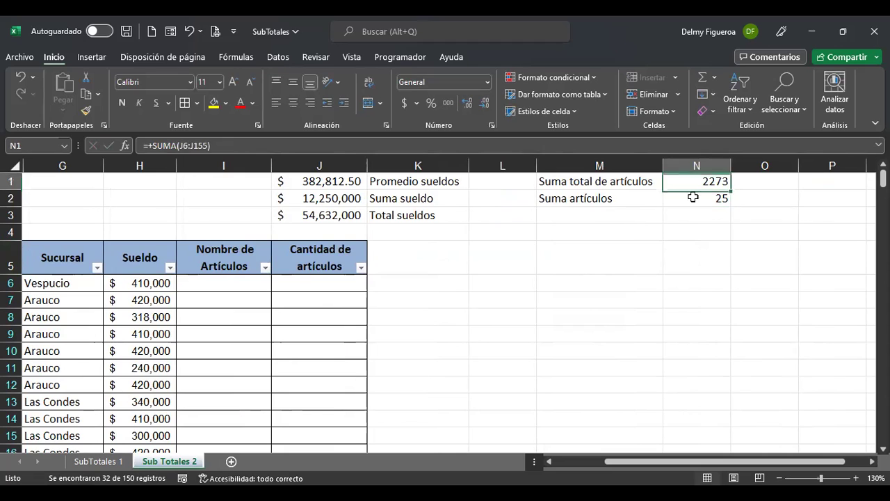
click(642, 268)
Step: Locate the Subtotal command within the Esquema data tools and view its description without running it
key(ctrl+Home)
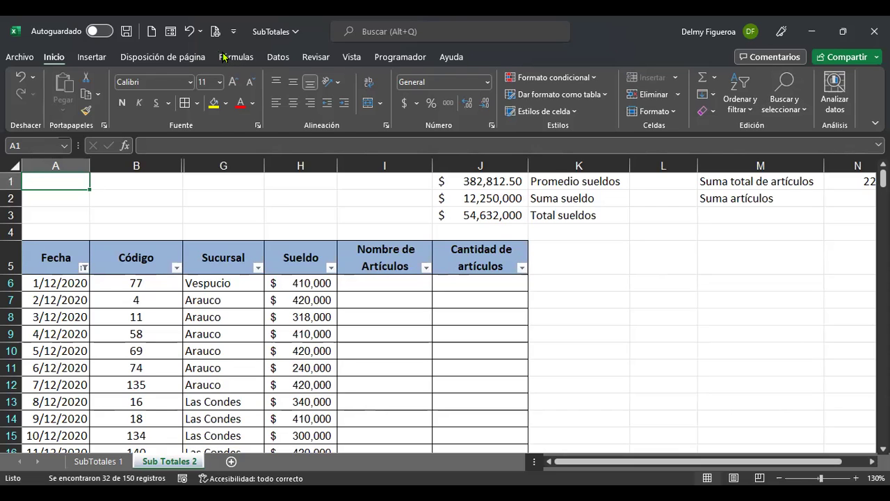
click(278, 57)
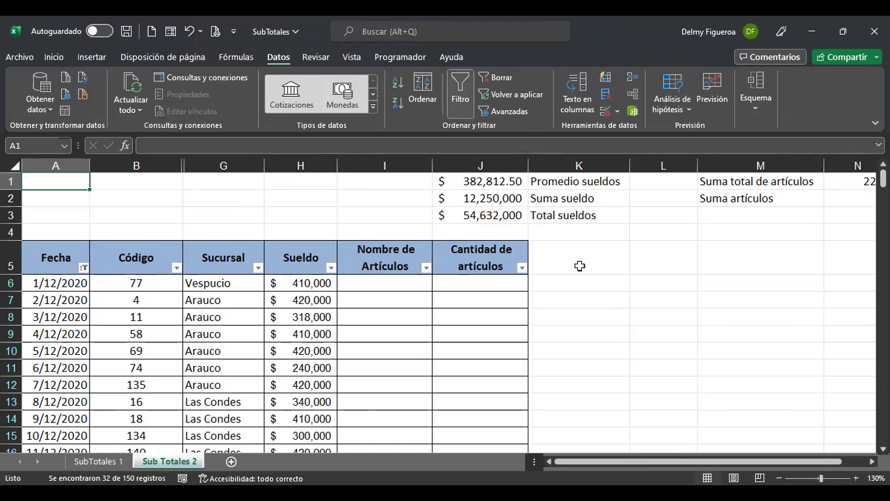
click(684, 253)
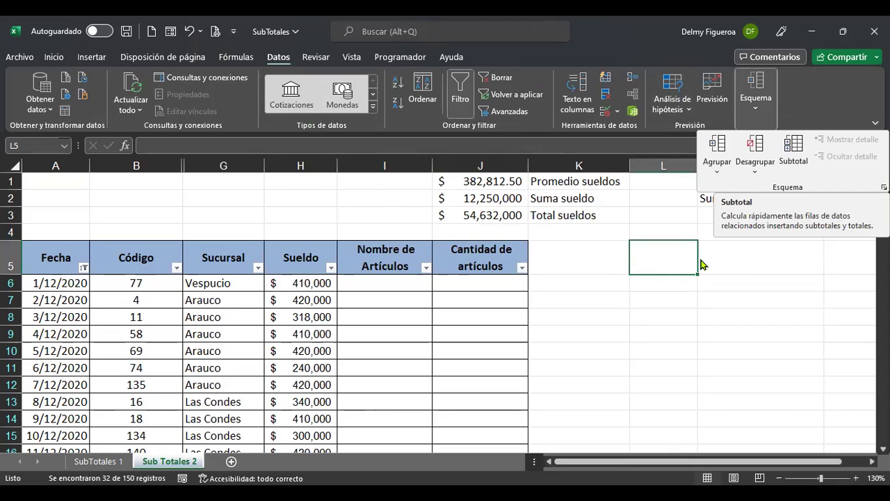
click(719, 201)
click(383, 298)
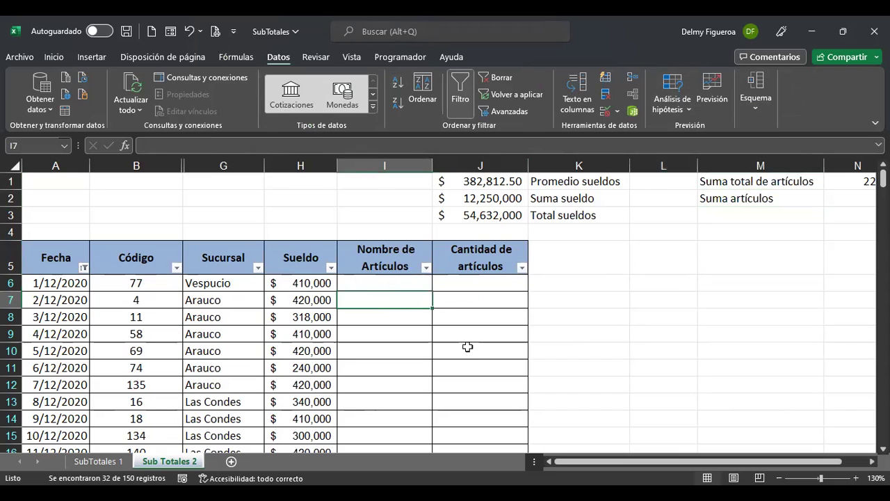